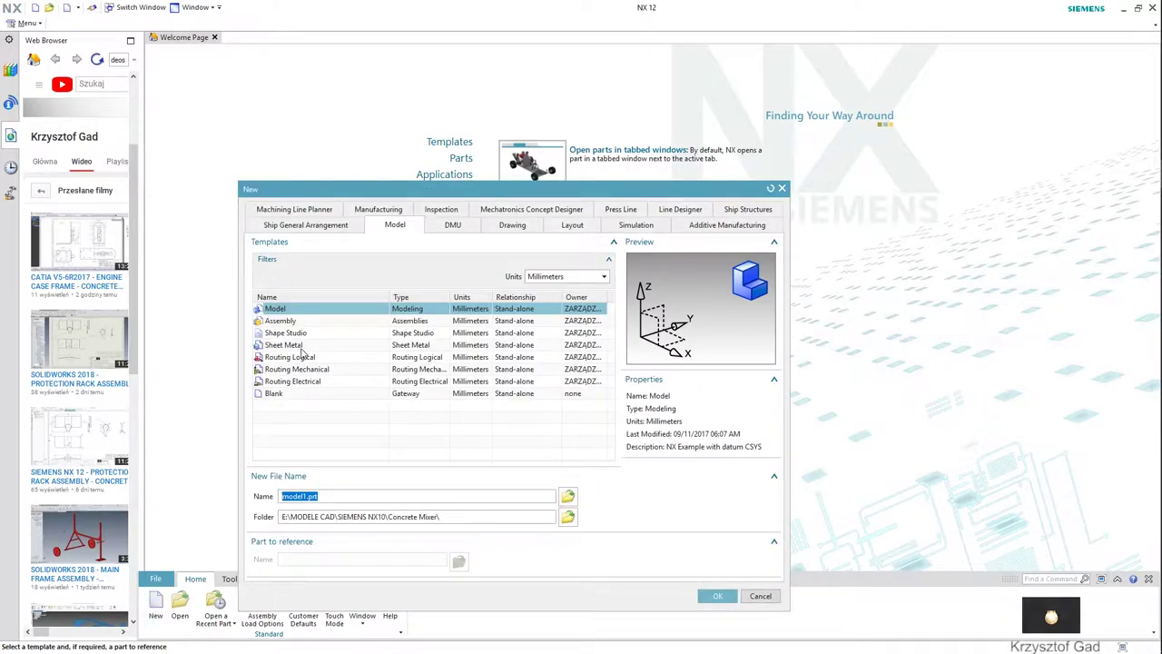
Start a new part from the Sheet Metal template named Engine Case Frame.prt.
click(304, 349)
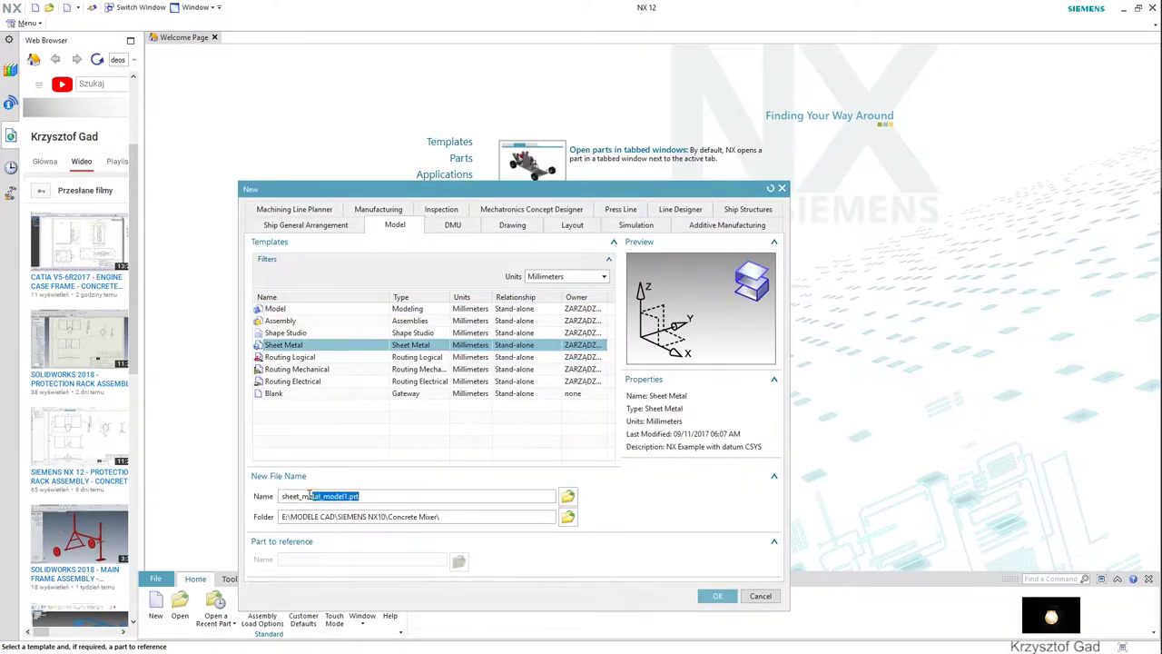
click(716, 596)
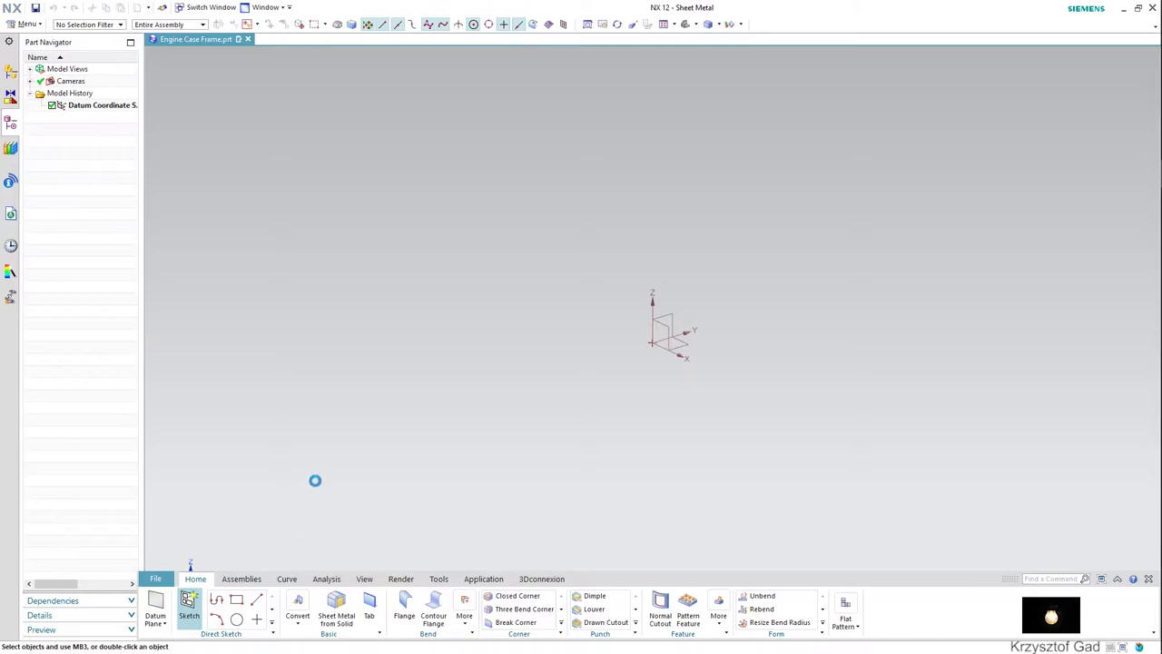
Start a sketch on the default plane and draw a rectangle.
click(282, 194)
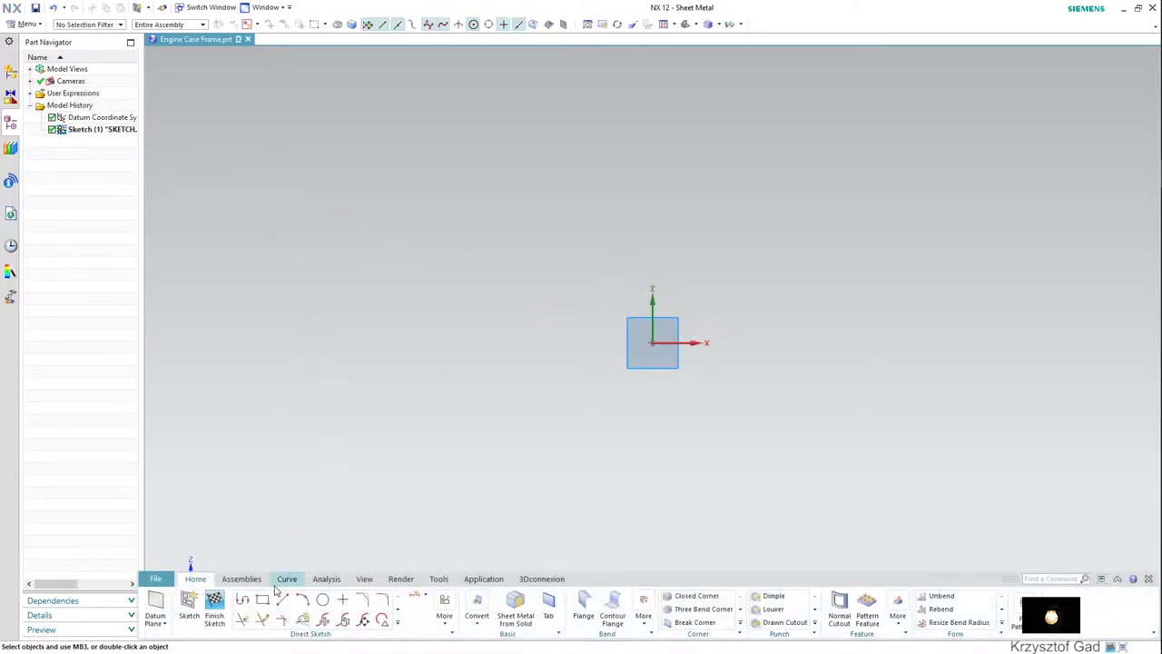
click(263, 600)
click(490, 140)
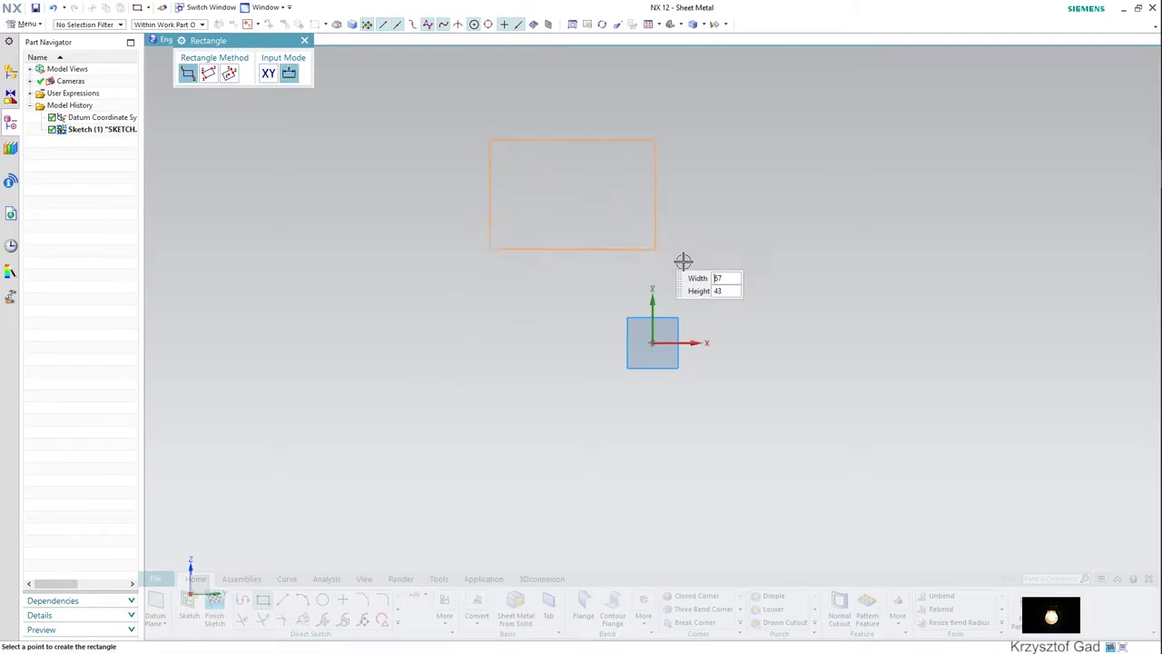
click(779, 312)
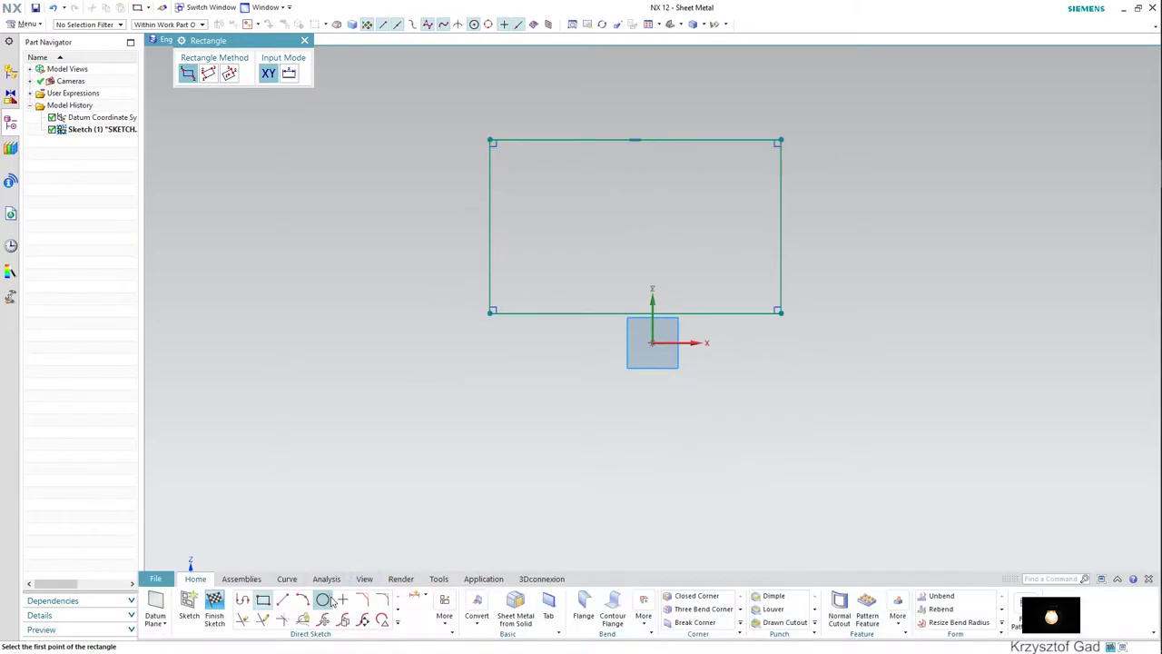
Put the rectangle's bottom edge on the horizontal axis (offset 0) and set its width to 180.
click(417, 601)
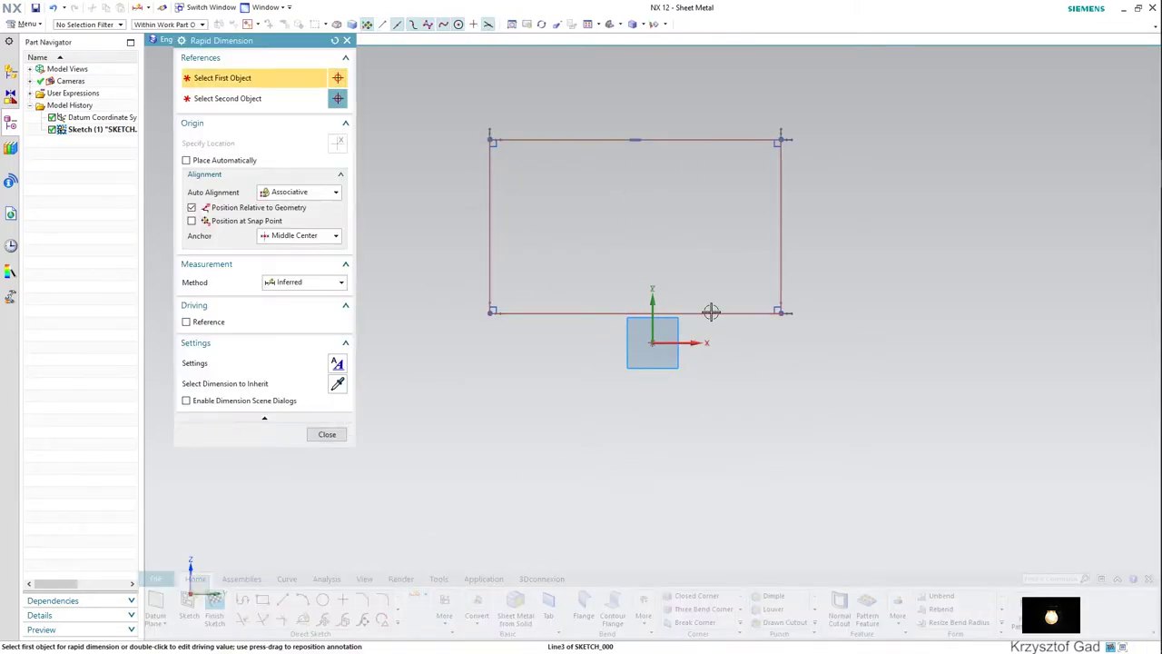
click(705, 313)
click(686, 341)
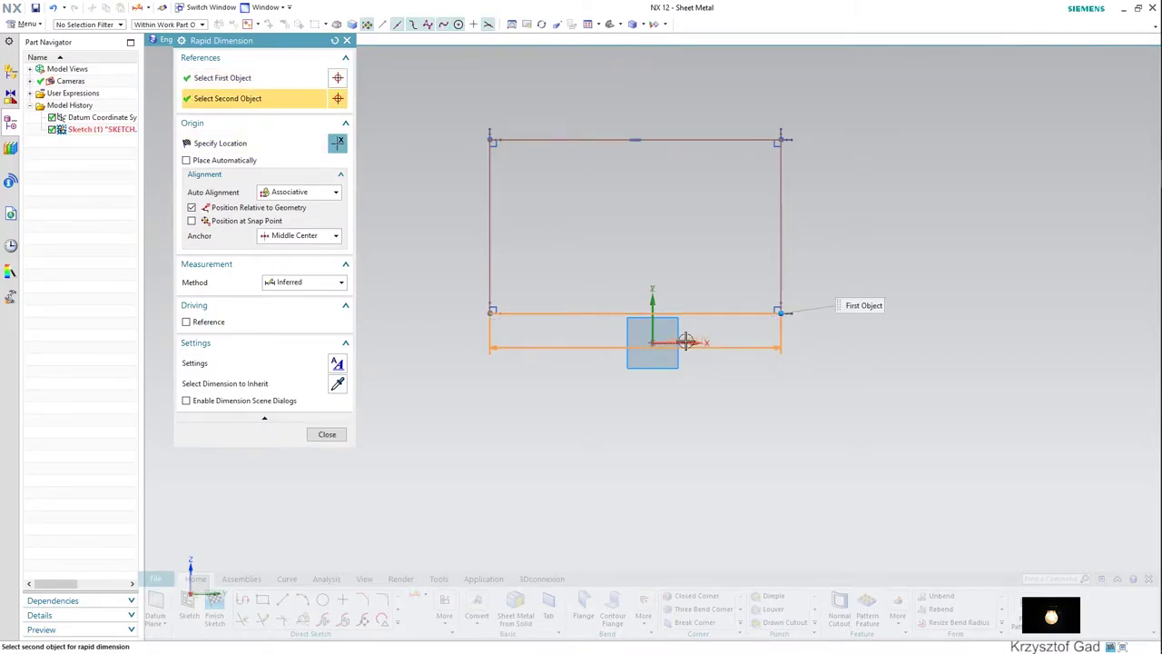
click(849, 331)
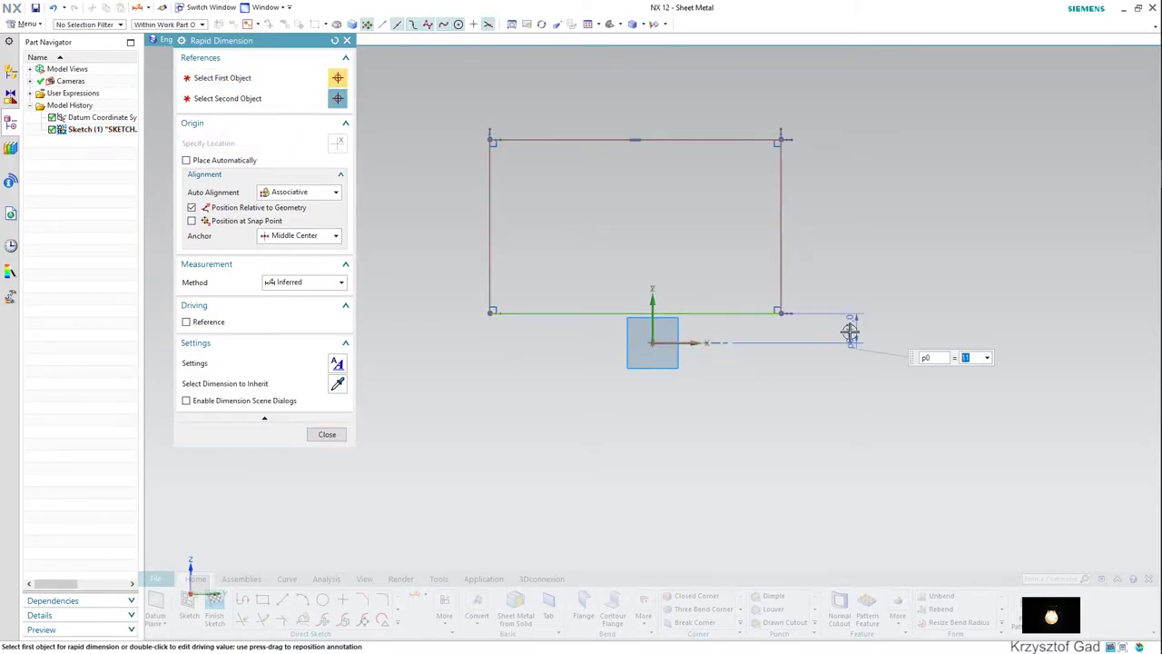
text(0)
key(Return)
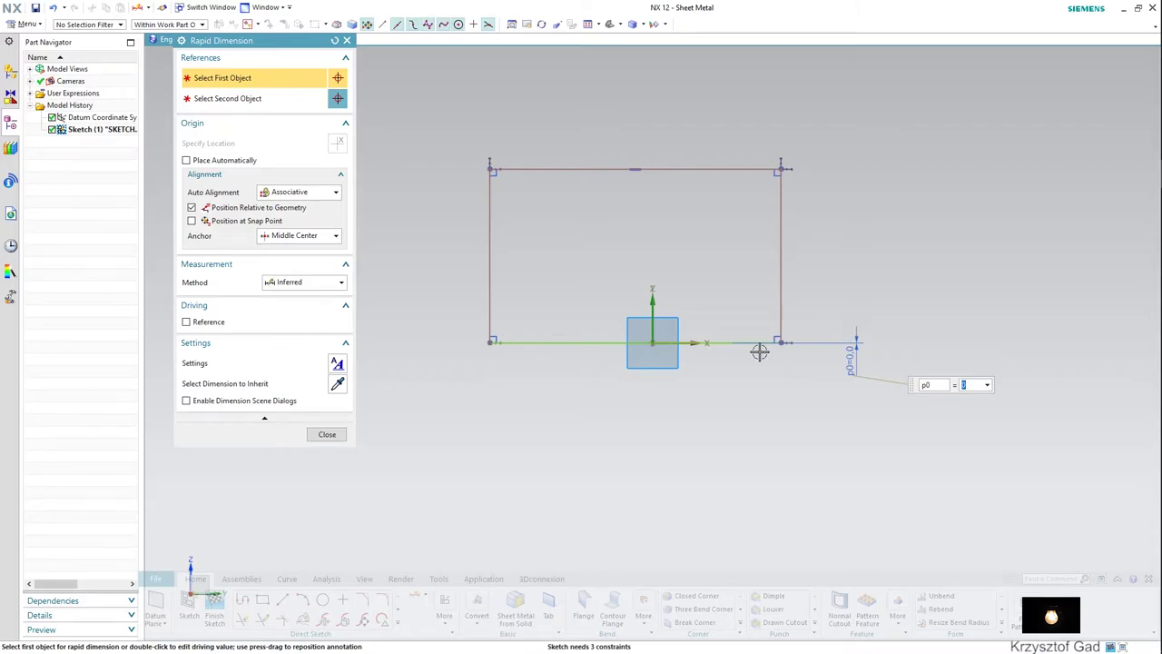
click(591, 342)
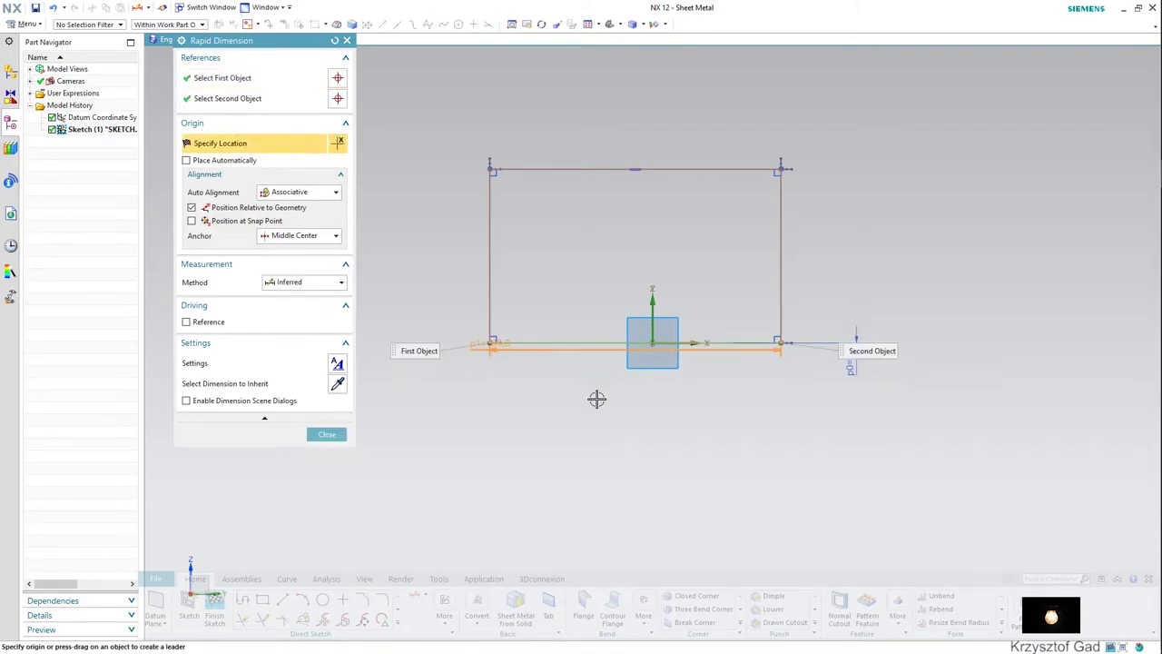
click(629, 467)
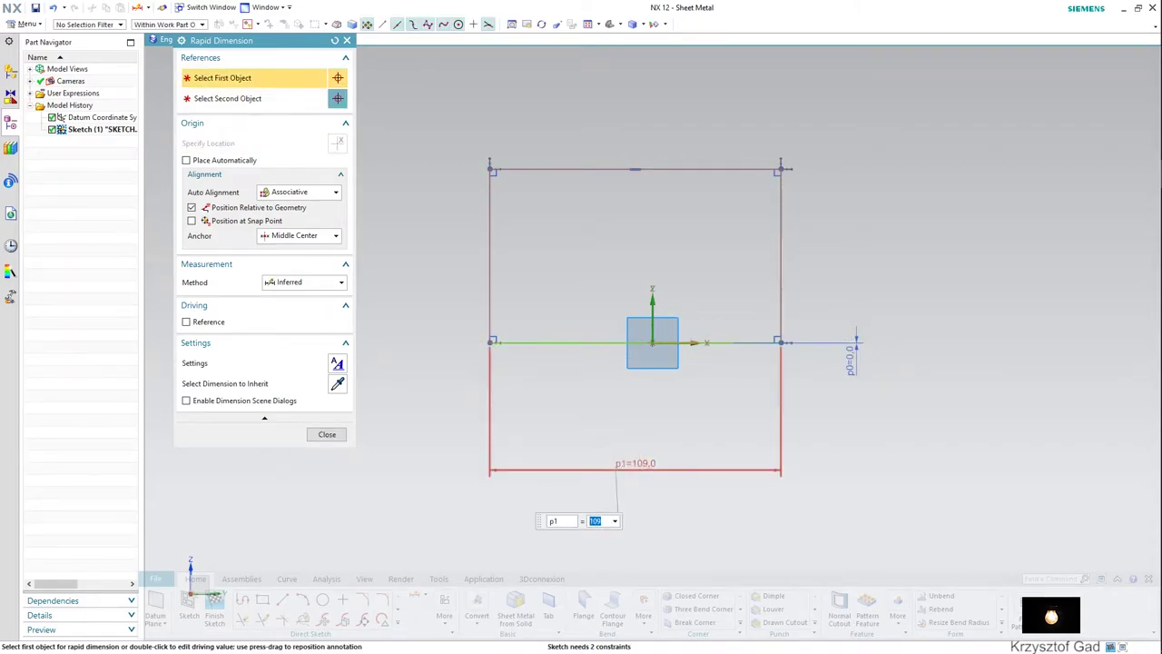
text(180)
key(Return)
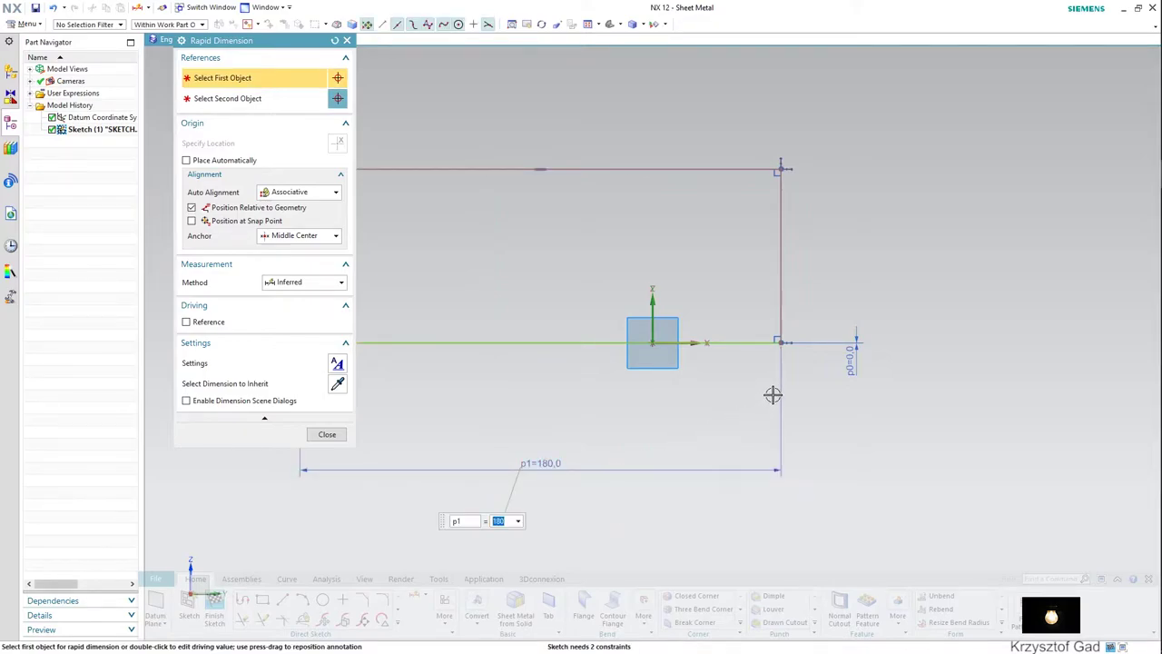
Offset the right side 90 from the vertical axis and set the height to 350.
click(725, 341)
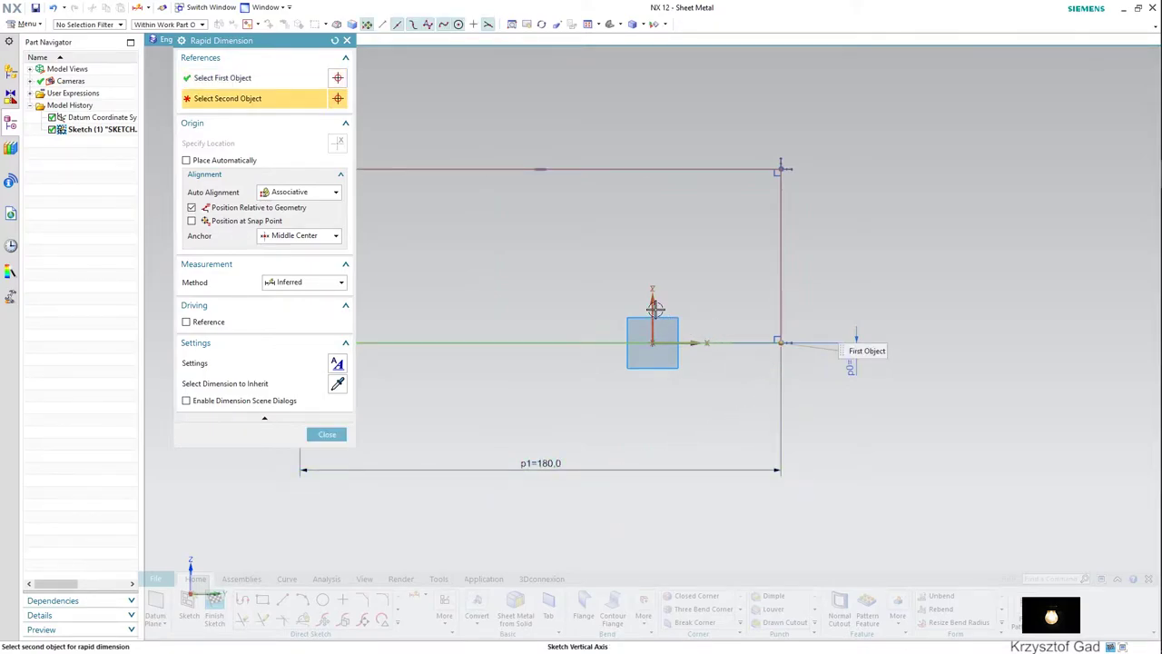
click(717, 344)
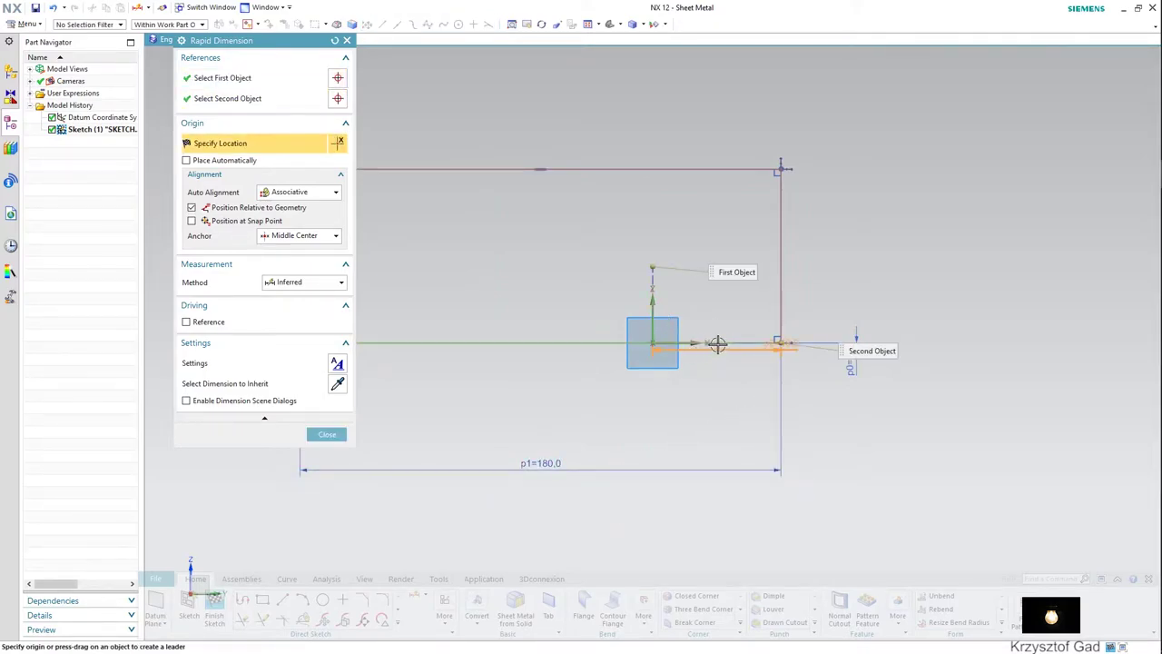
click(733, 414)
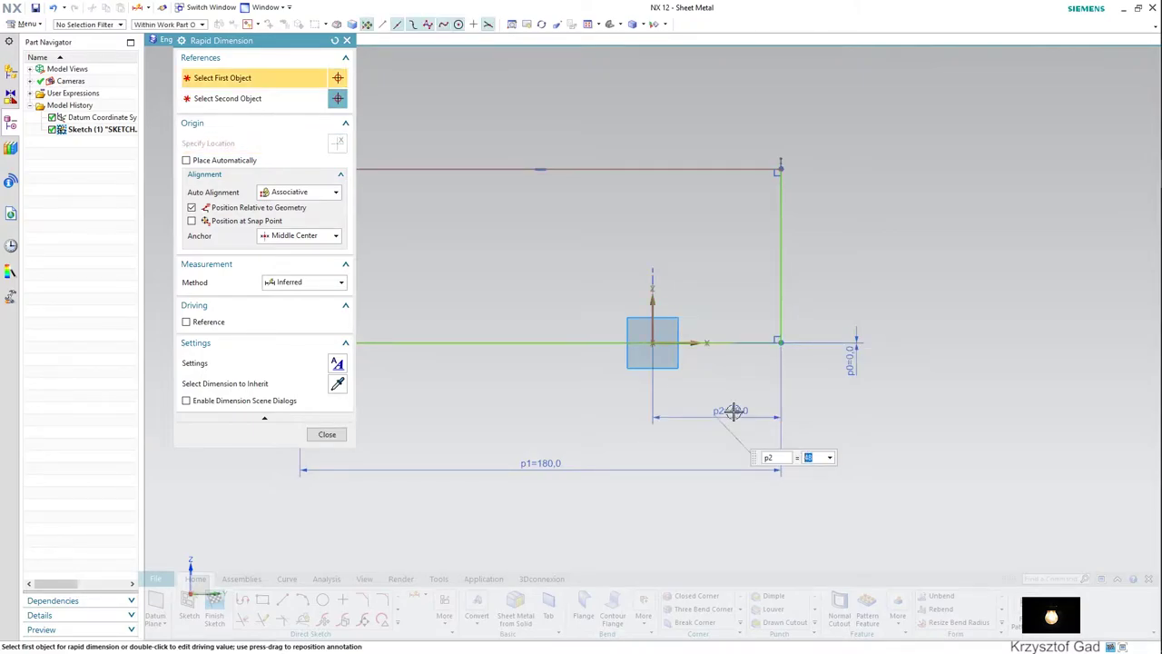
key(Return)
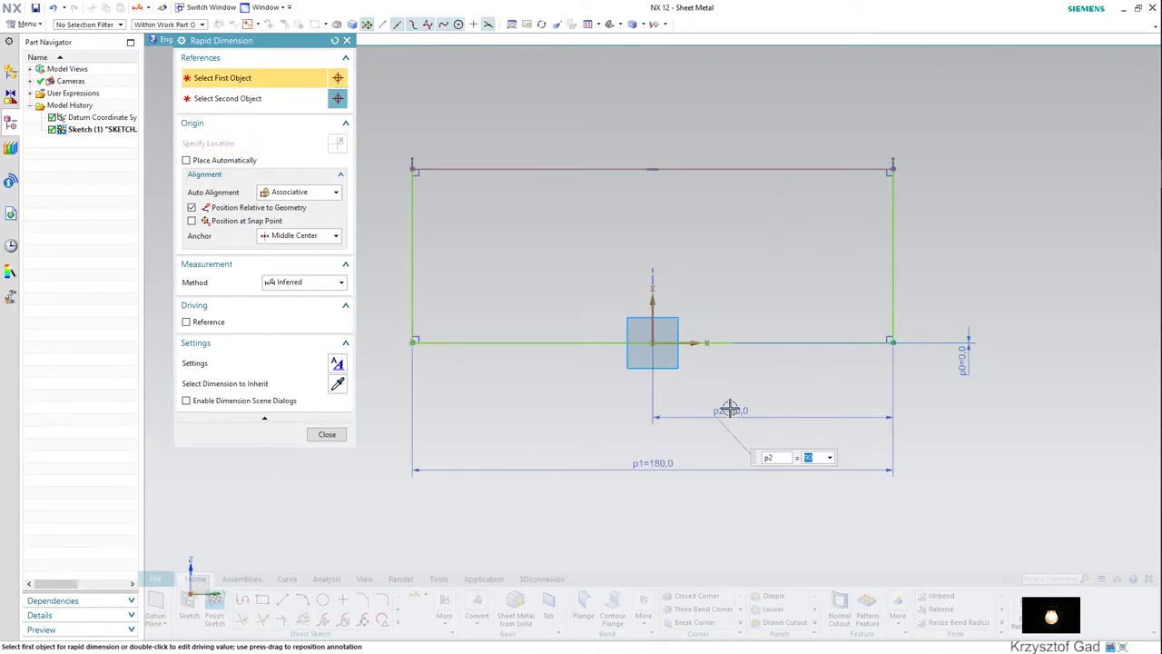
click(893, 211)
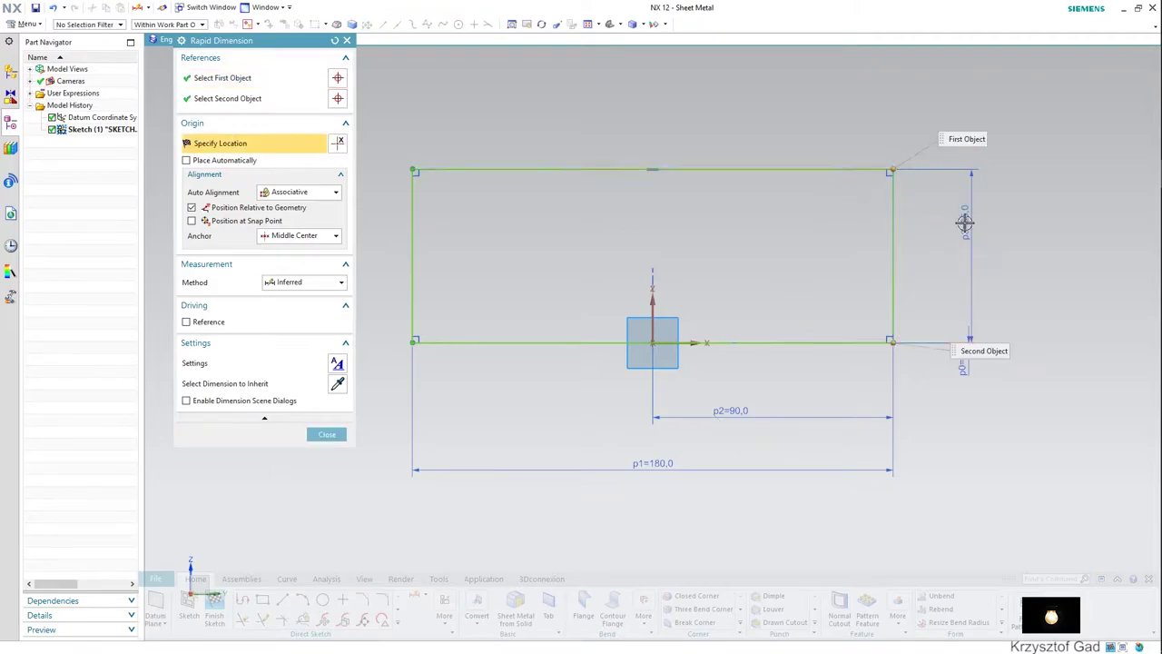
click(968, 220)
text(350)
key(Return)
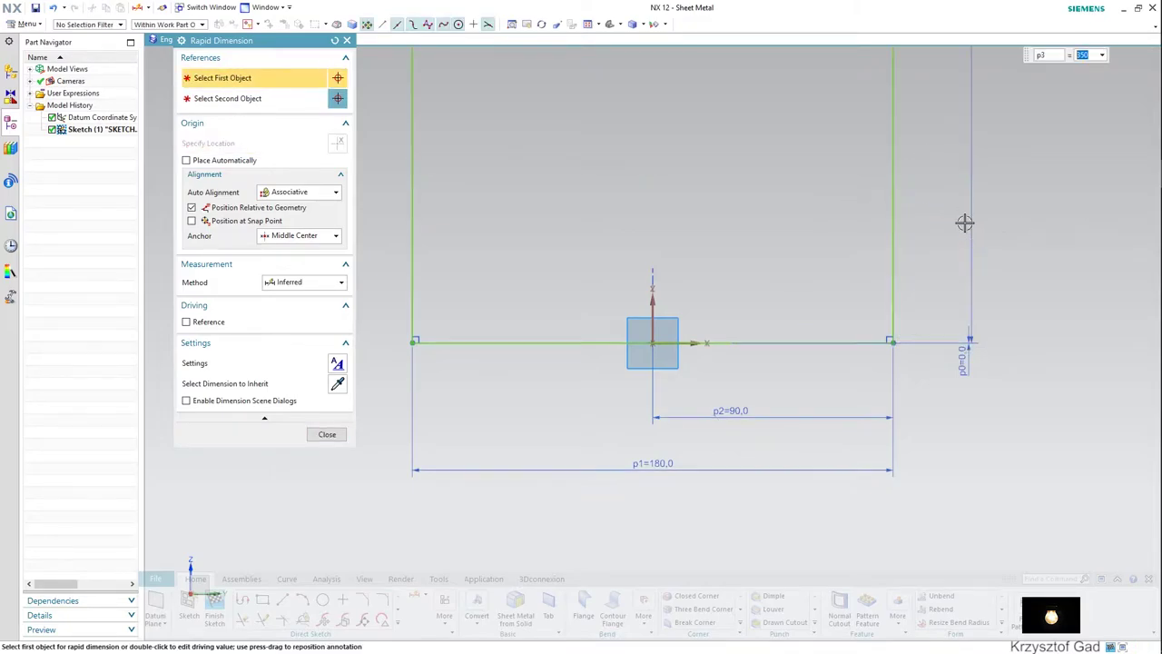
click(327, 434)
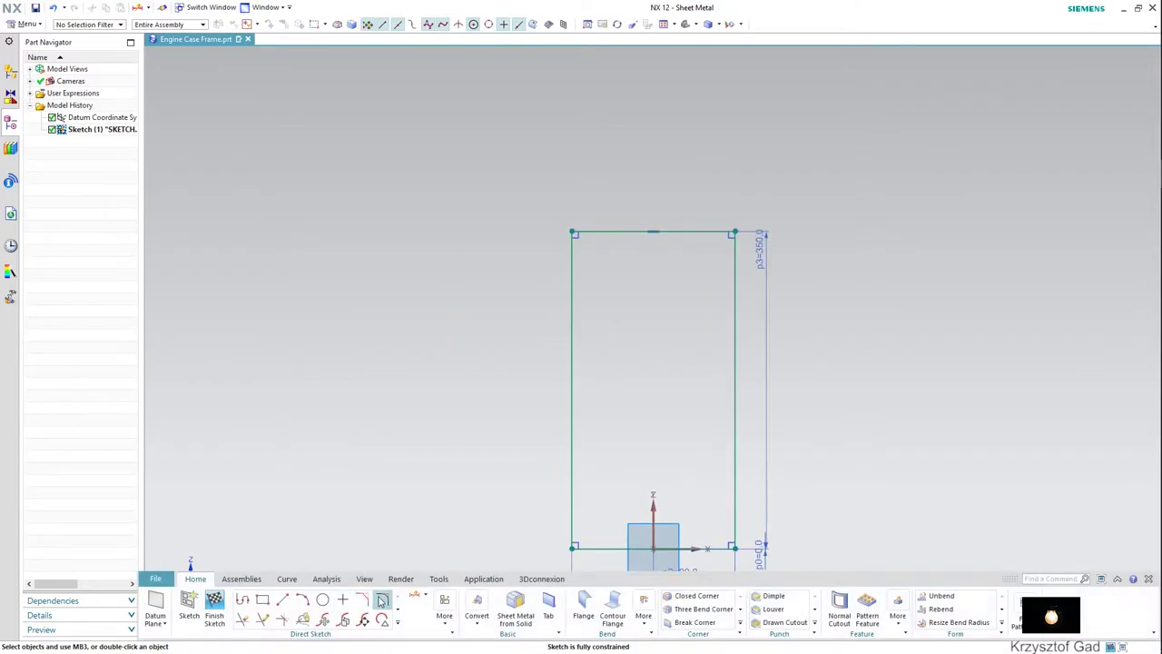
Fillet the top-left and top-right corners with radius 80, then finish the sketch.
click(382, 600)
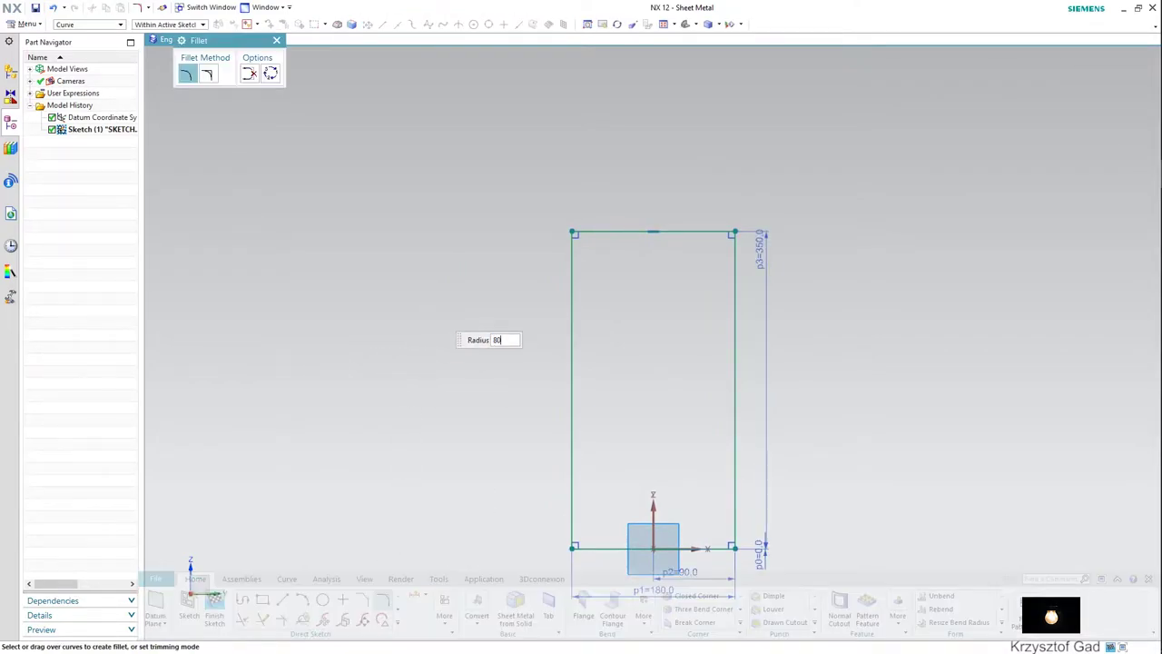
click(571, 233)
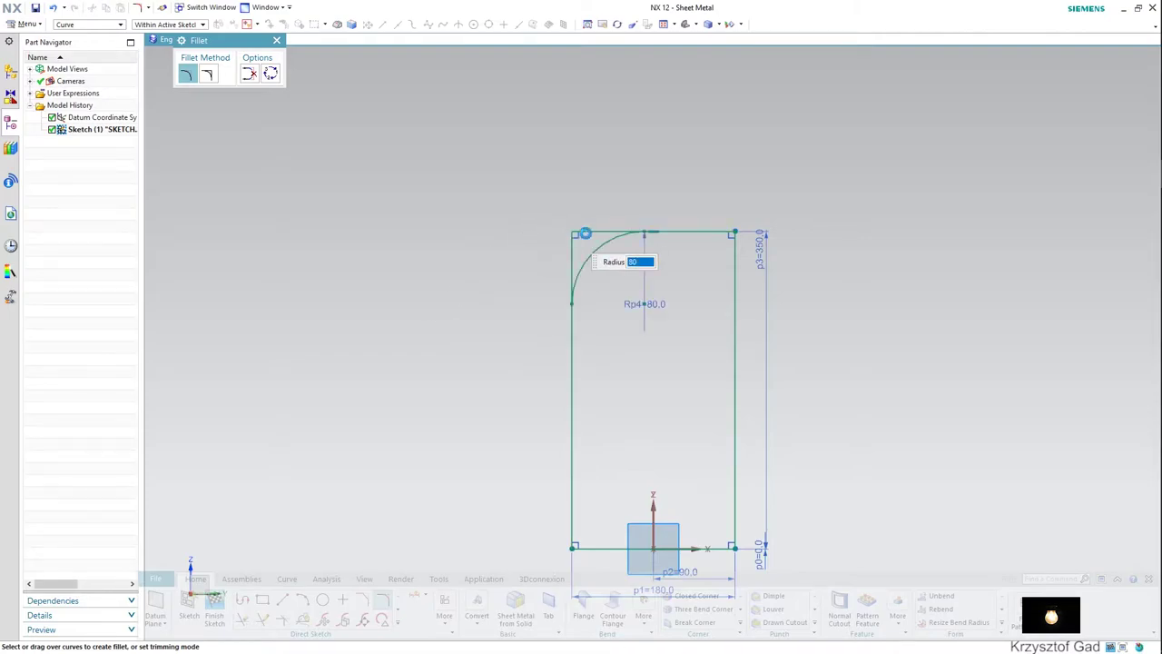
click(732, 230)
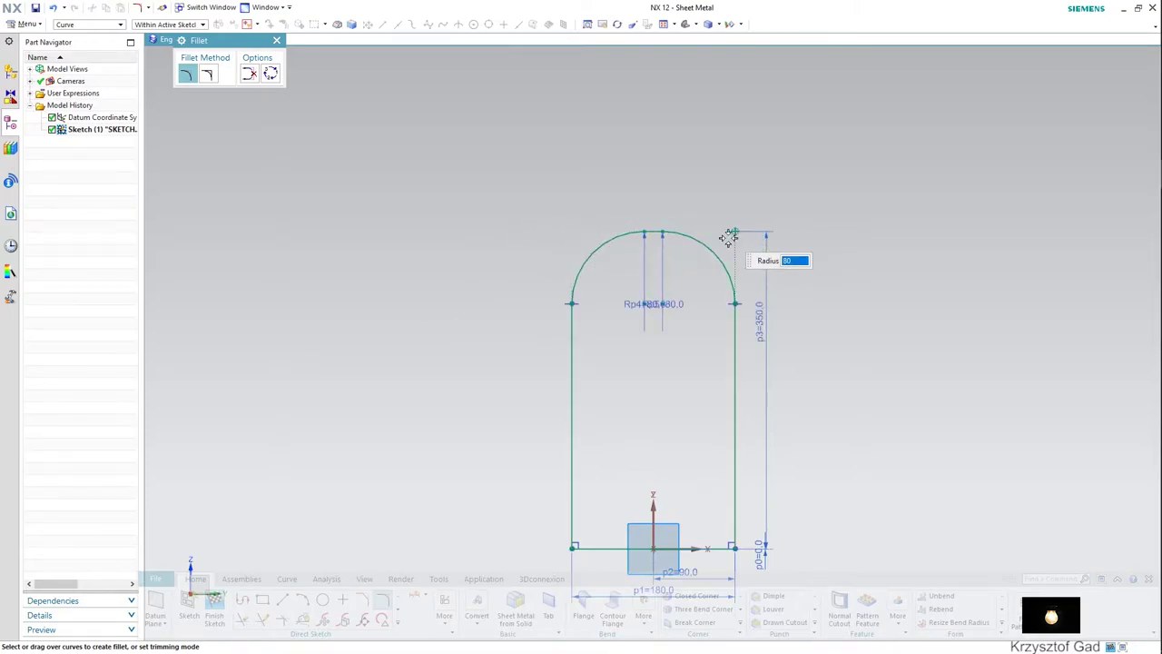
scroll(717, 252, up, 1)
scroll(593, 336, up, 2)
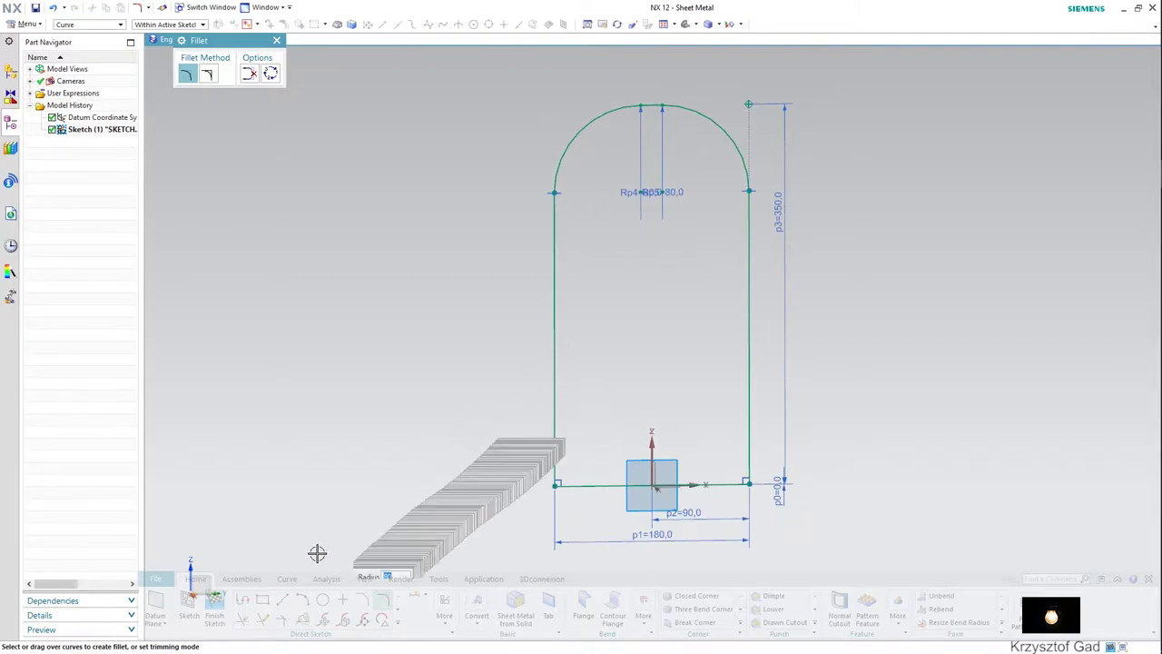
click(214, 608)
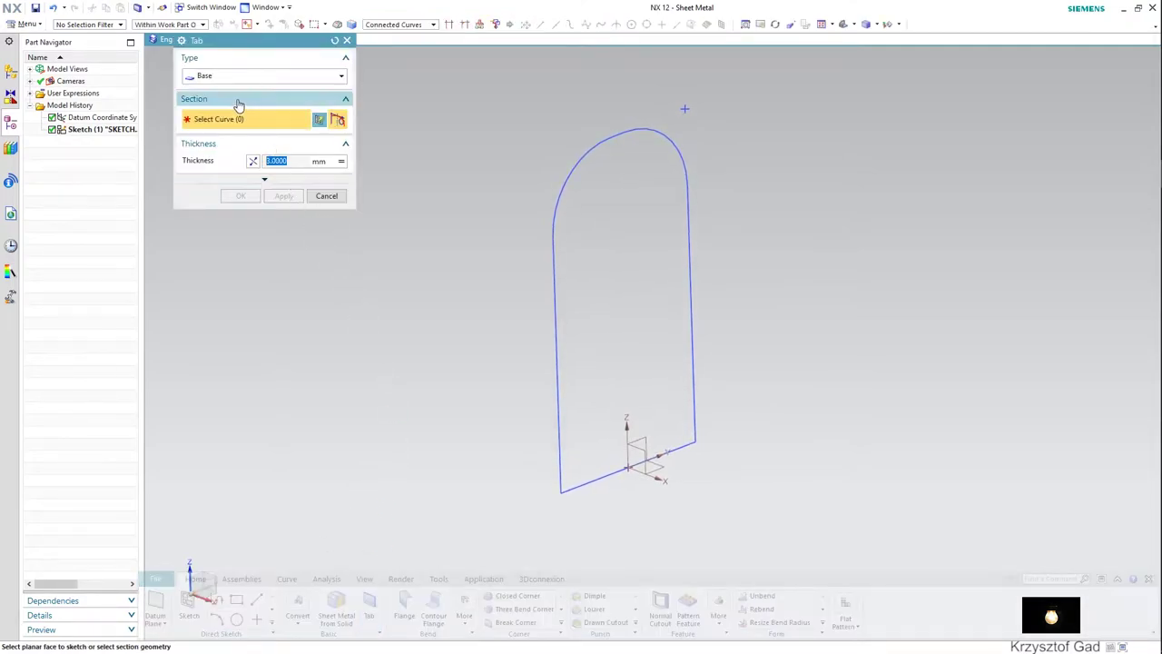
Create the 3 mm thick SB Tab from the rounded sketch profile.
click(261, 180)
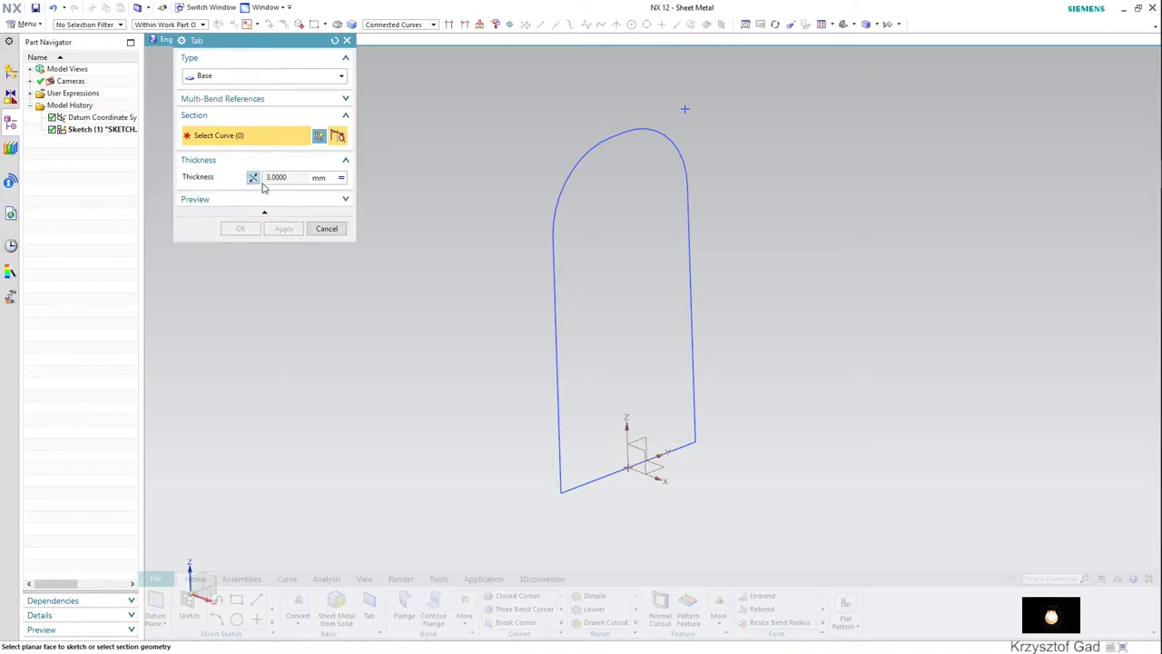
click(551, 209)
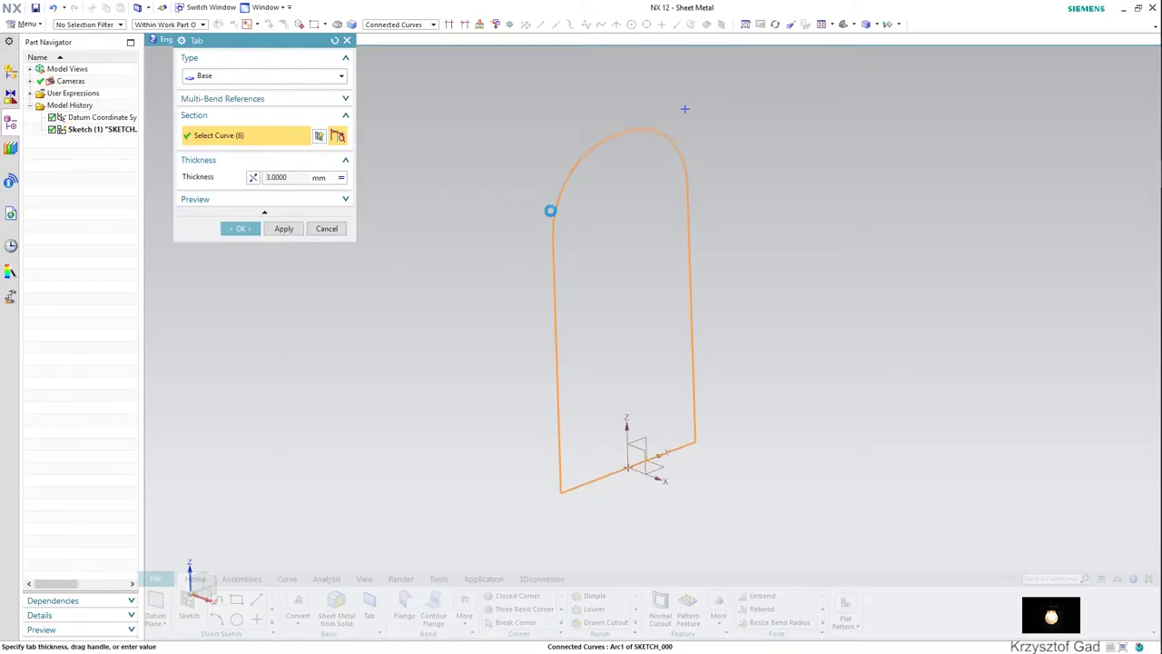
middle_drag(550, 211, 517, 218)
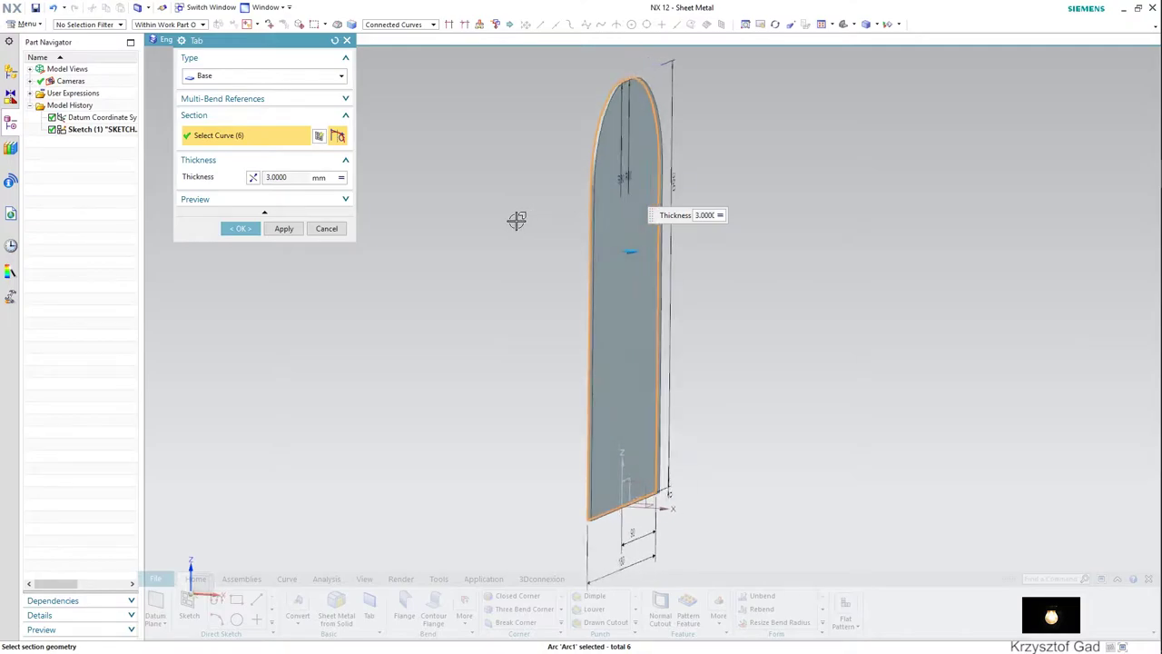
click(241, 228)
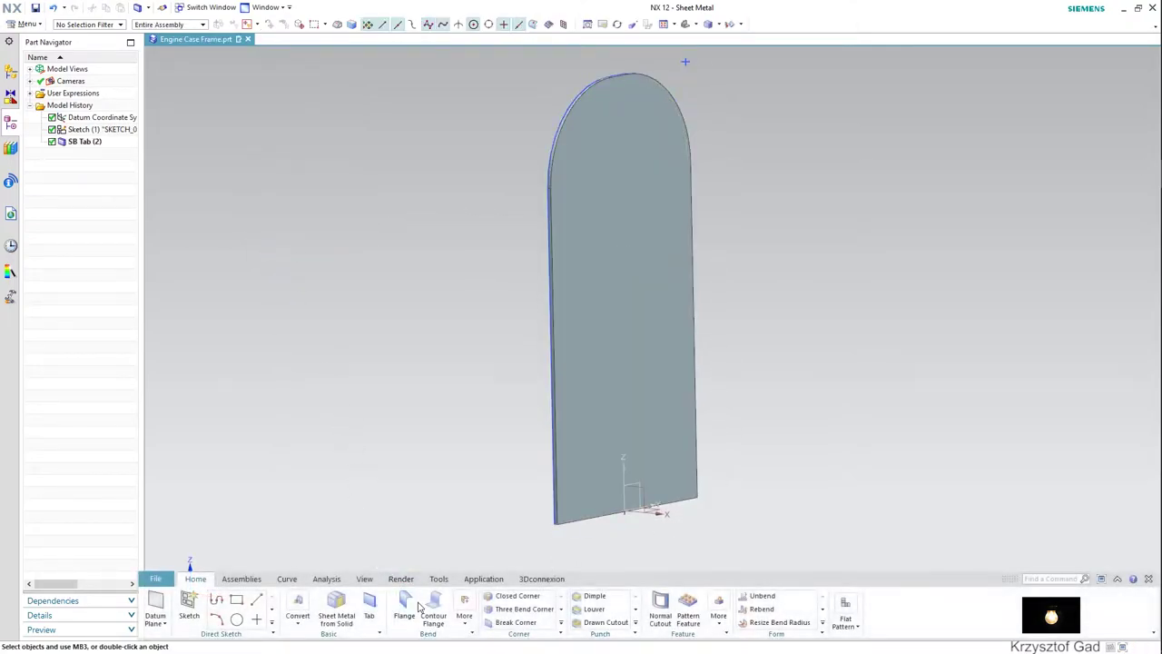
Set the new flange's length reference to Outside and its bend radius to a local 1 mm.
click(405, 605)
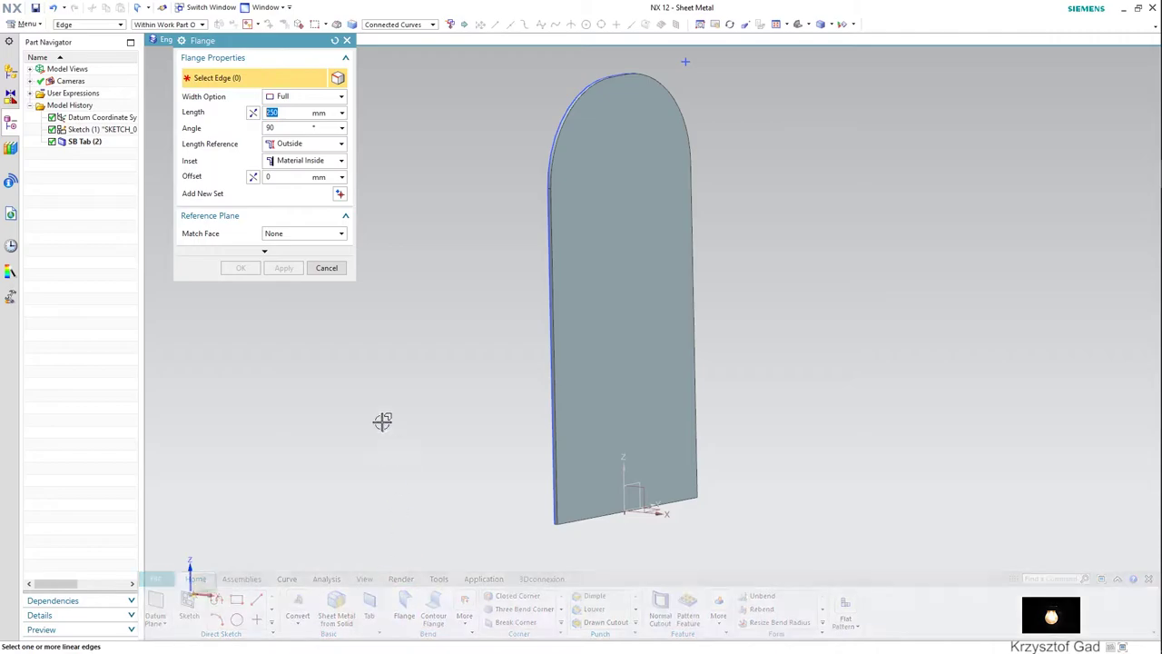
click(296, 145)
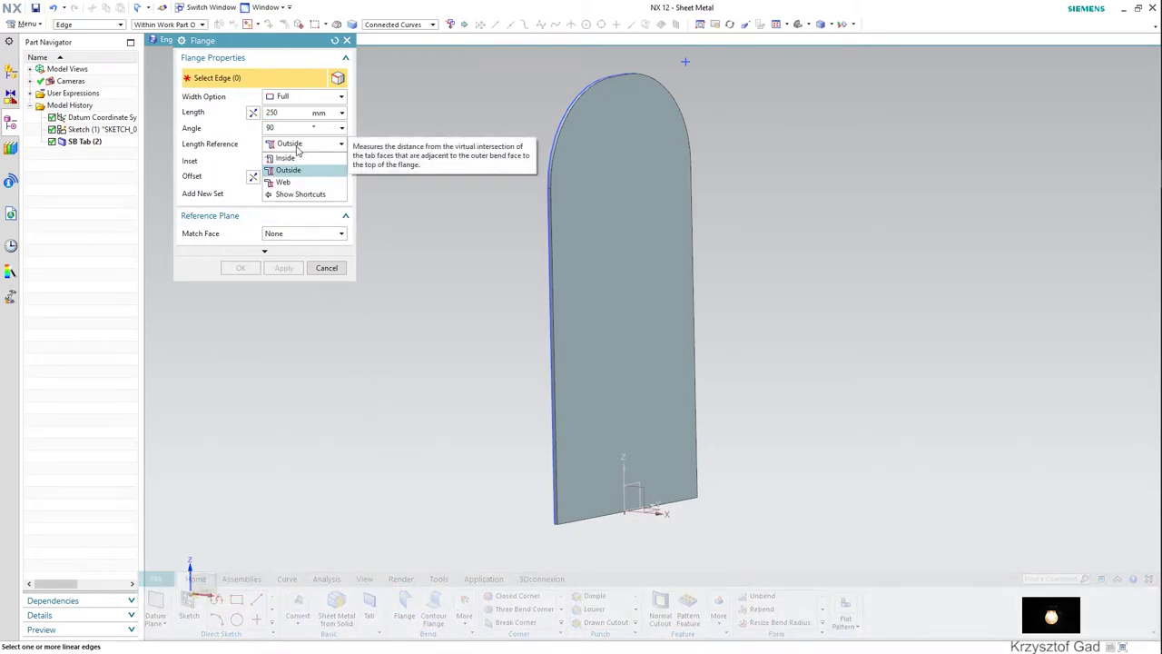
click(297, 155)
click(305, 252)
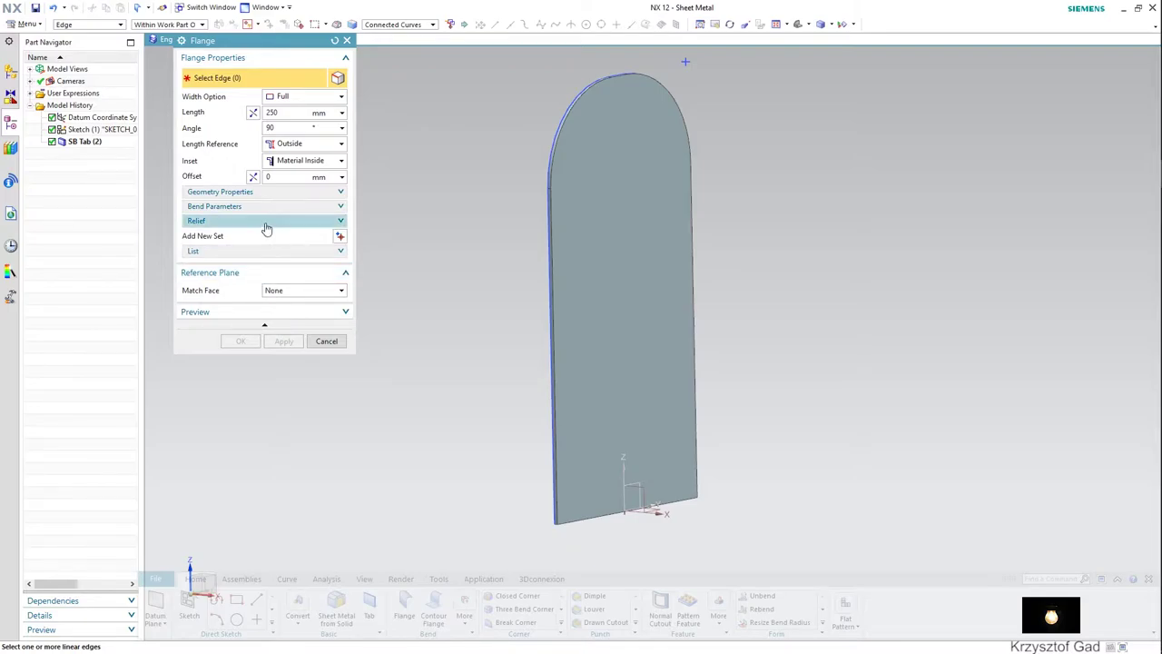
click(340, 207)
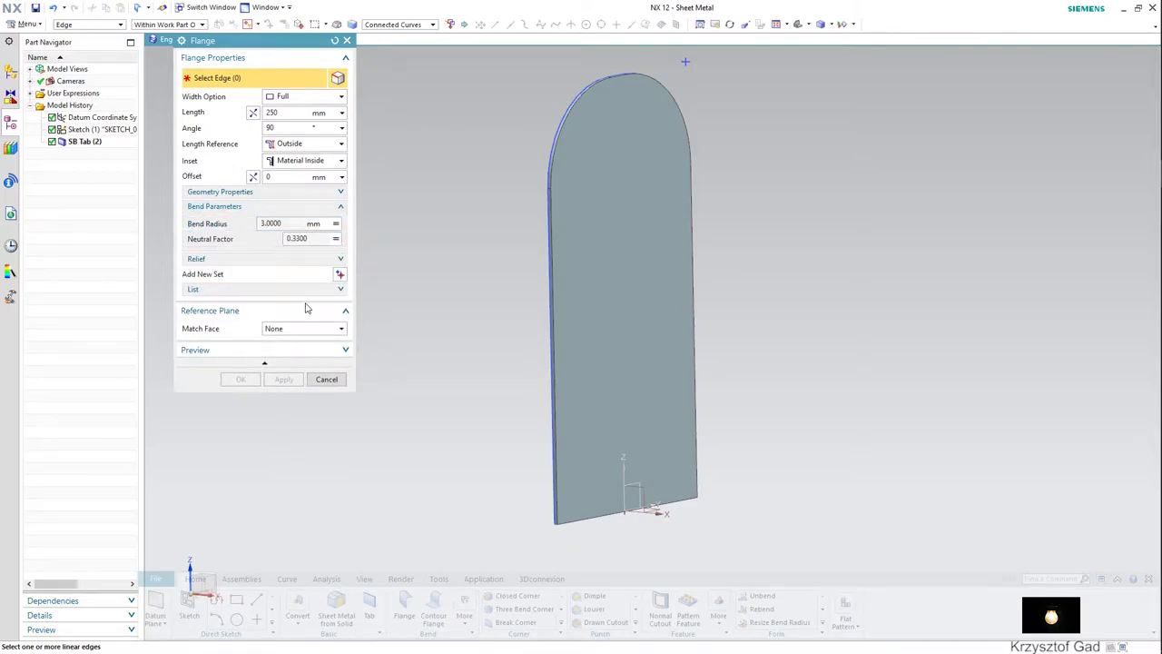
click(336, 224)
click(357, 241)
text(1)
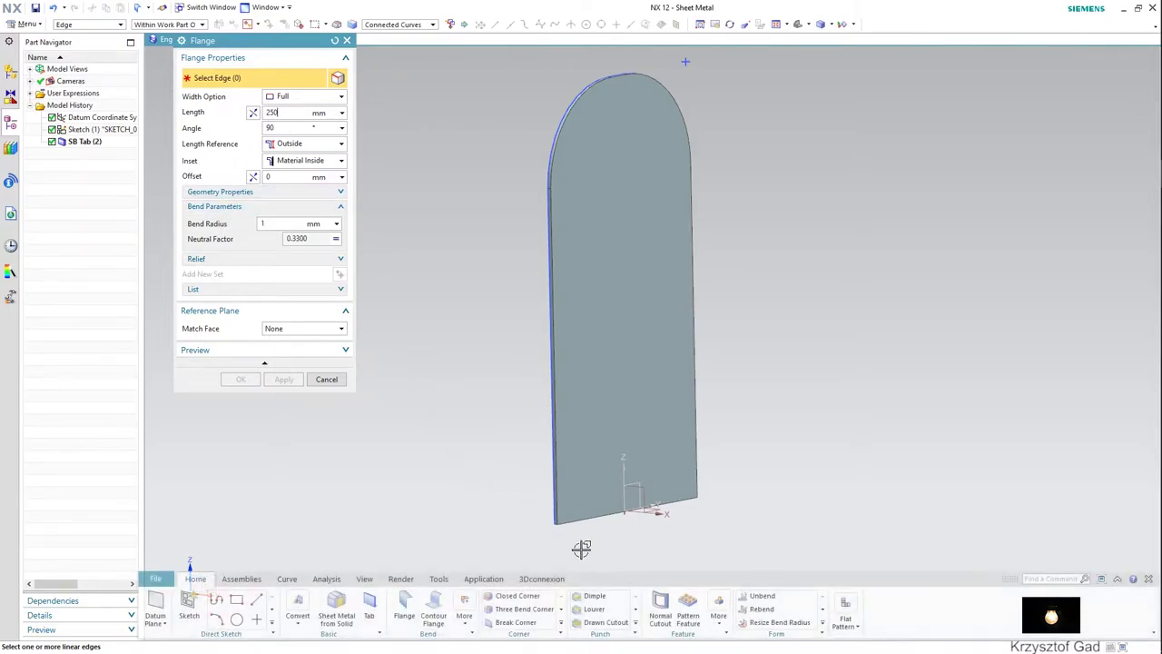
Create the 250 mm, 90° flange along the tab's bottom edge.
click(591, 517)
scroll(681, 517, up, 3)
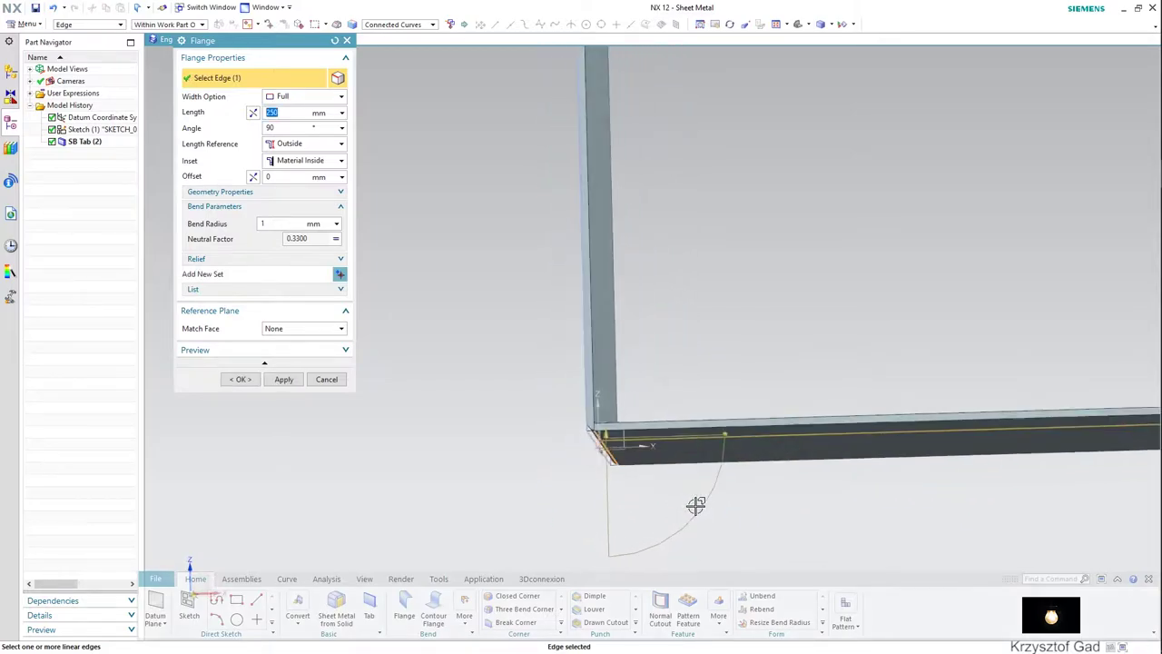
scroll(696, 506, up, 2)
scroll(696, 505, up, 2)
middle_drag(696, 506, 693, 502)
key(Home)
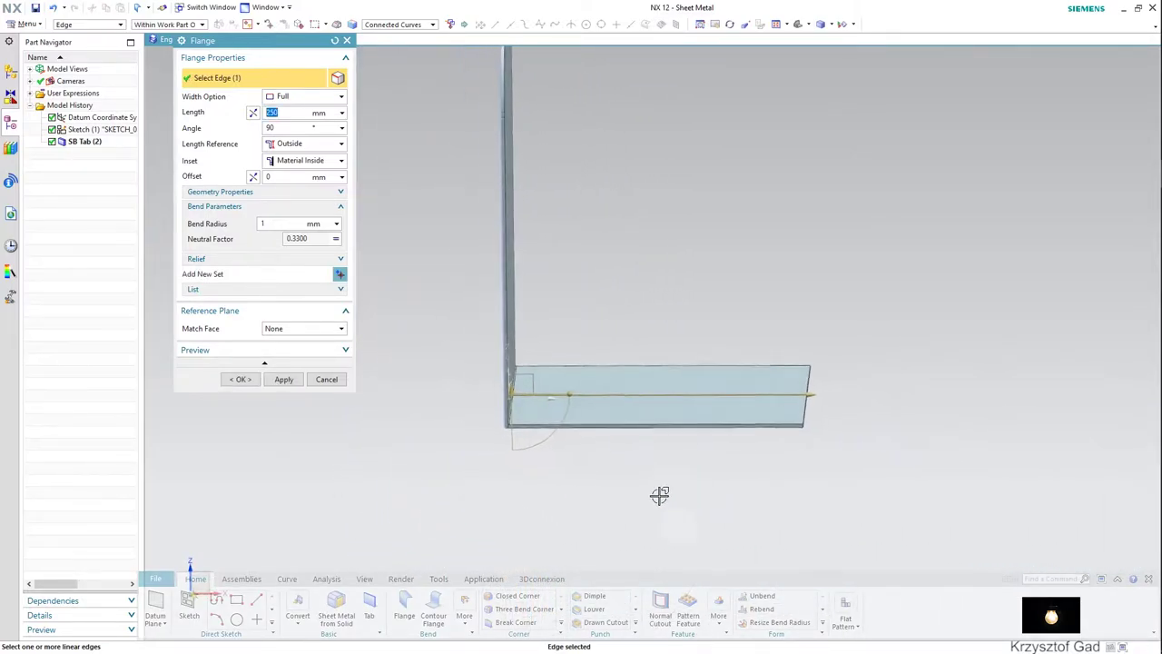
click(241, 380)
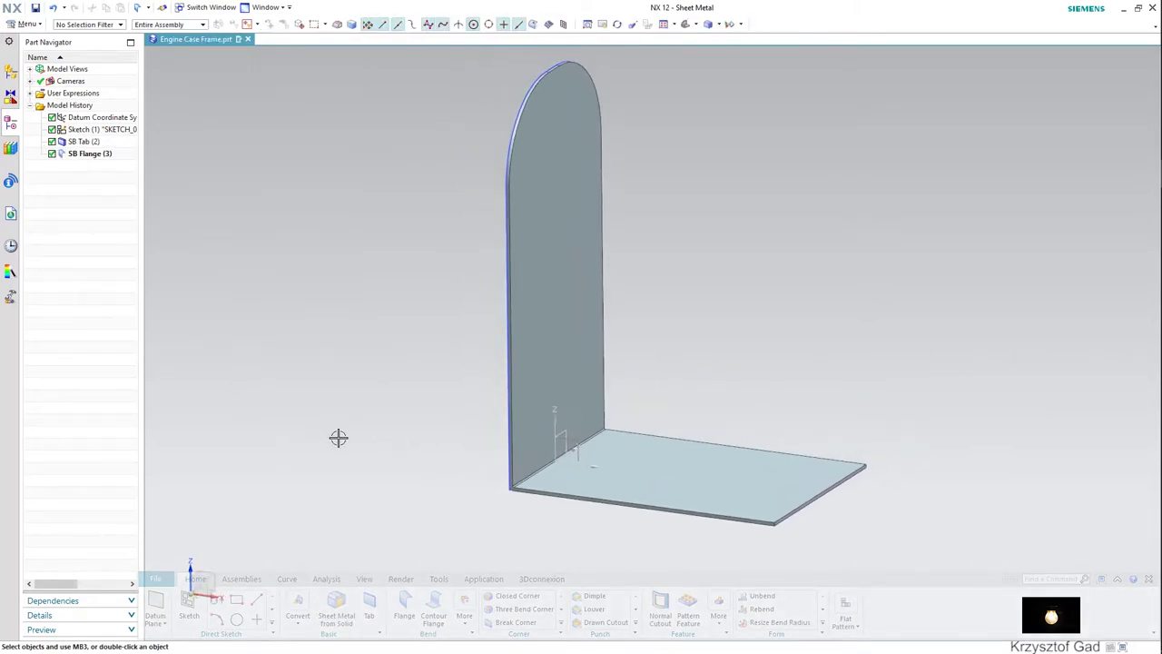
Hide all sketches using Show and Hide (Ctrl+W).
key(ctrl+w)
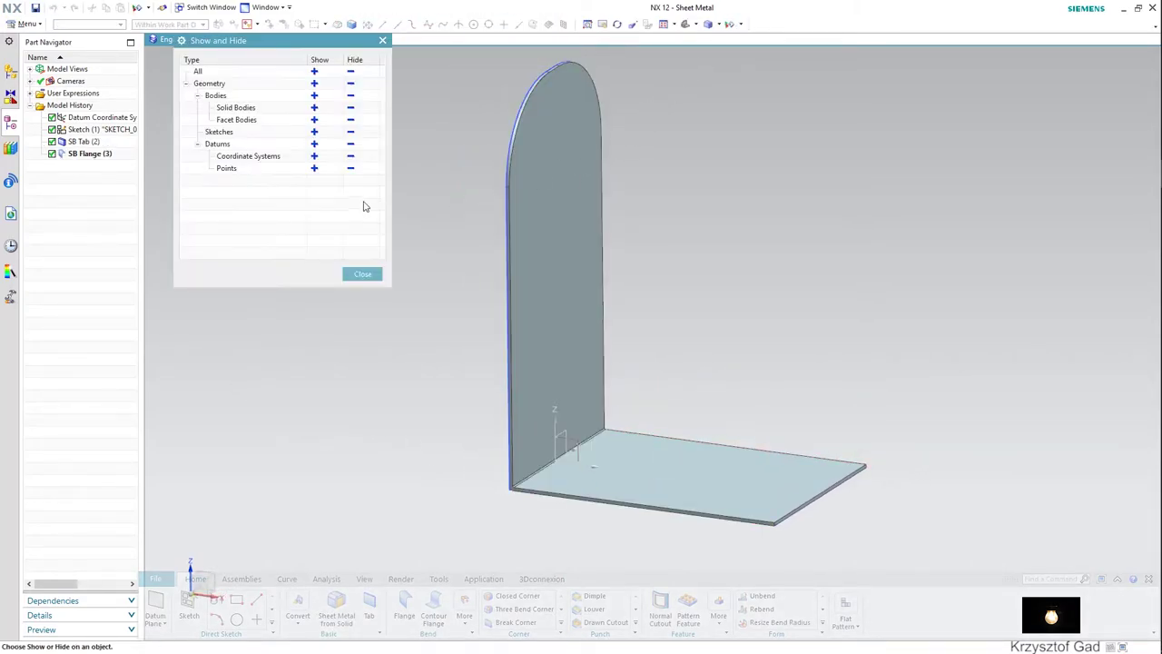
click(350, 131)
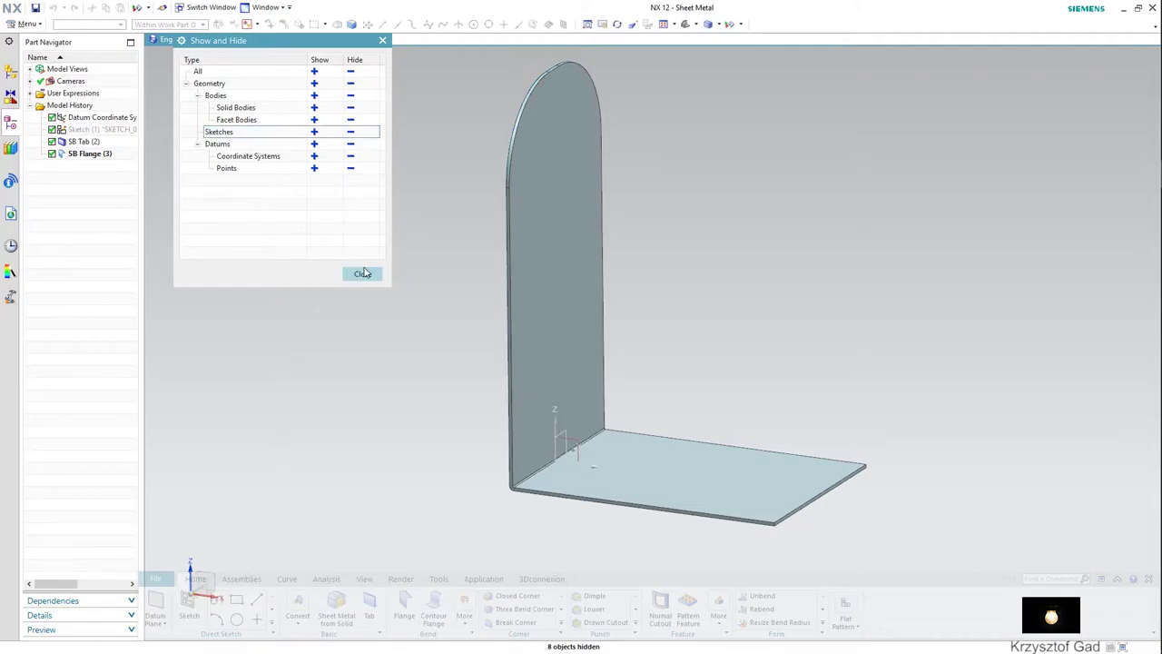
click(362, 274)
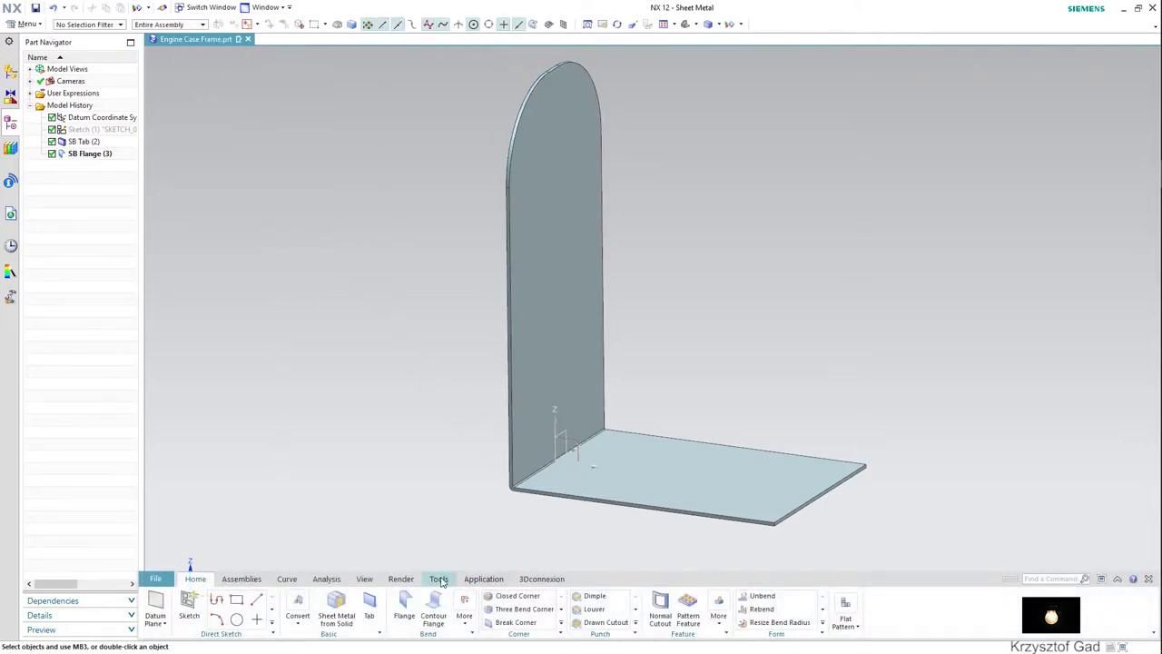
click(365, 579)
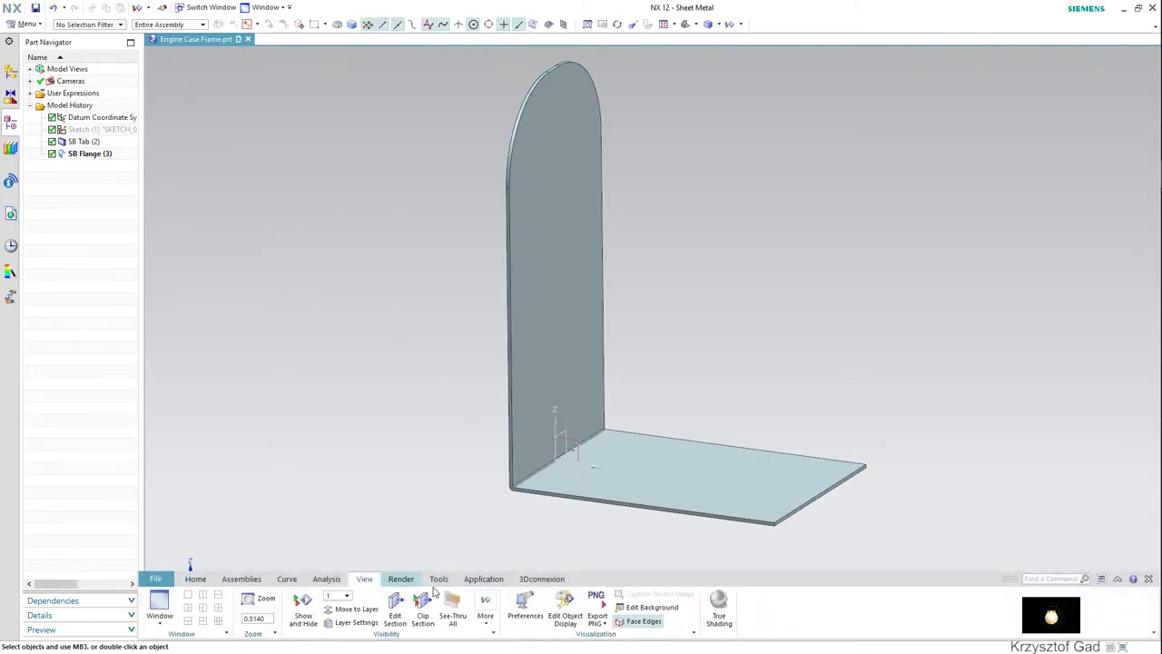
Recolour the sheet-metal body Emerald green with Edit Object Display.
click(564, 606)
click(594, 490)
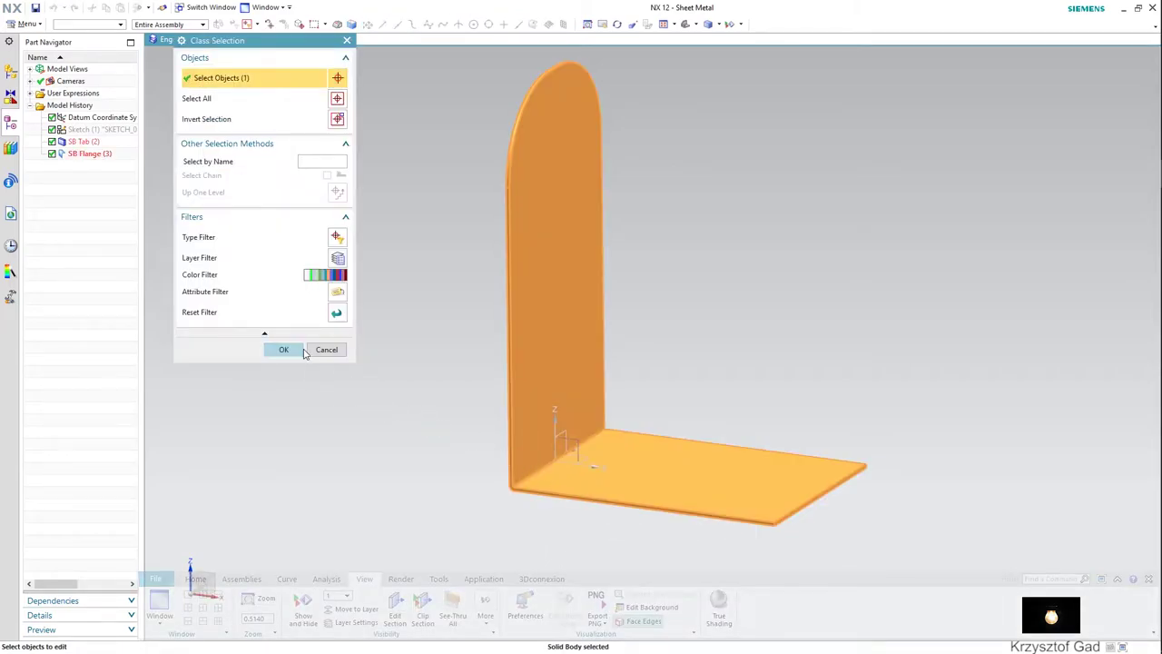
click(284, 350)
click(319, 112)
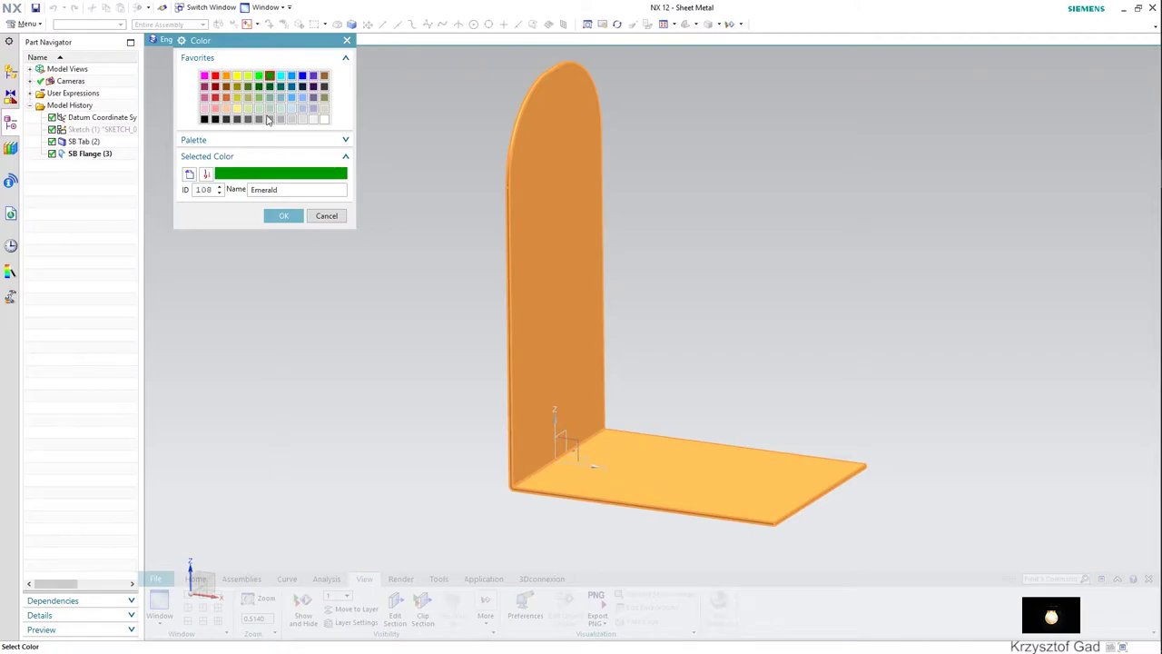
click(288, 219)
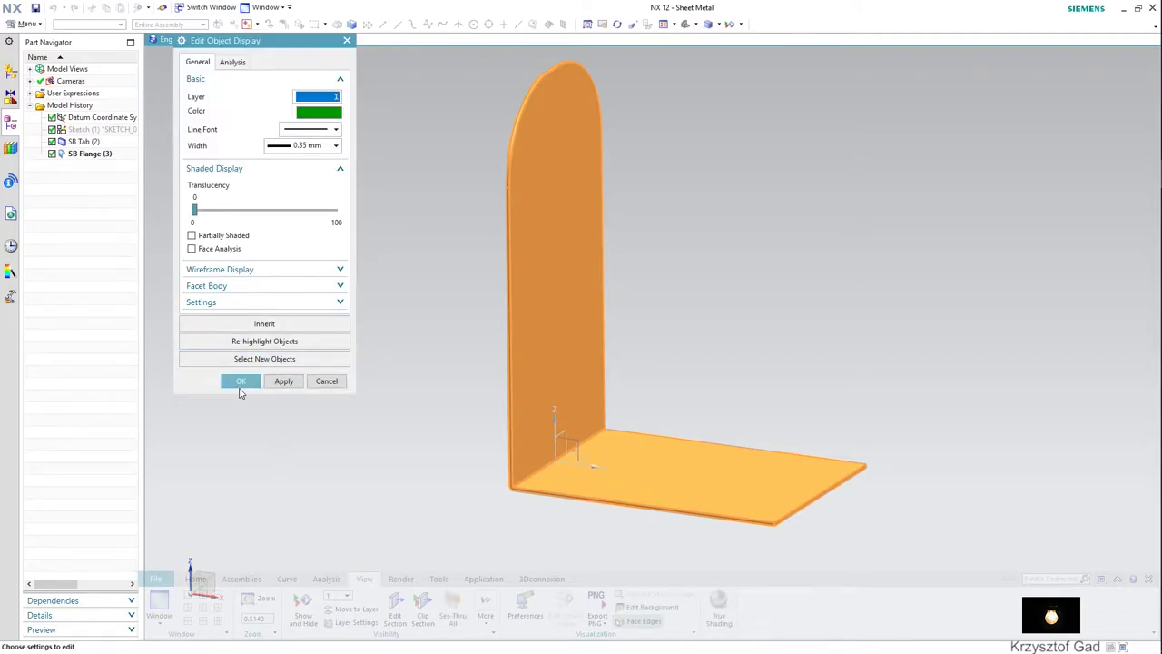
click(241, 380)
mouse_move(329, 389)
middle_down()
mouse_move(354, 408)
mouse_move(227, 579)
middle_up()
Start a sketch on the upright tab face and draw the lower rectangle.
click(196, 579)
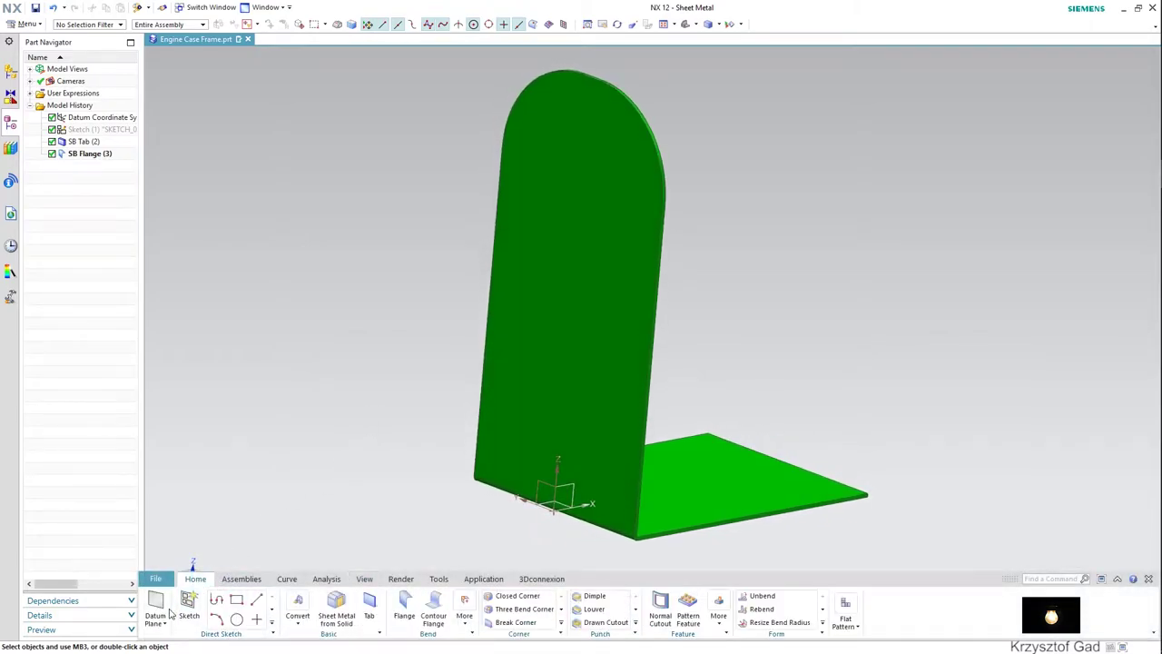
click(498, 383)
click(284, 194)
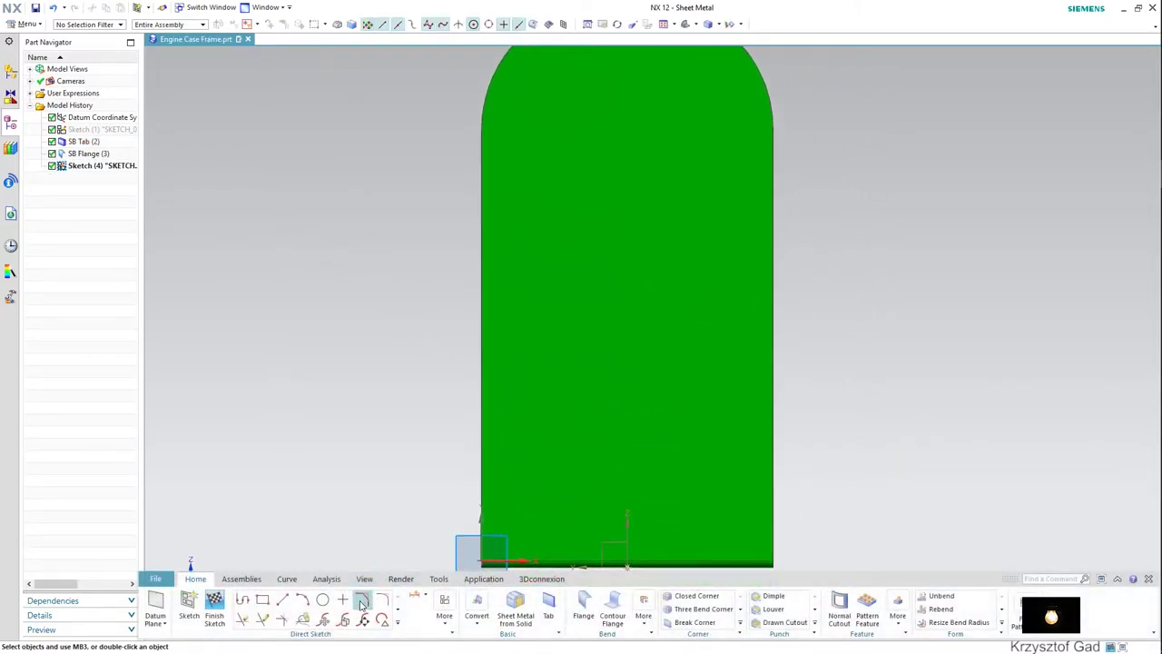
click(263, 600)
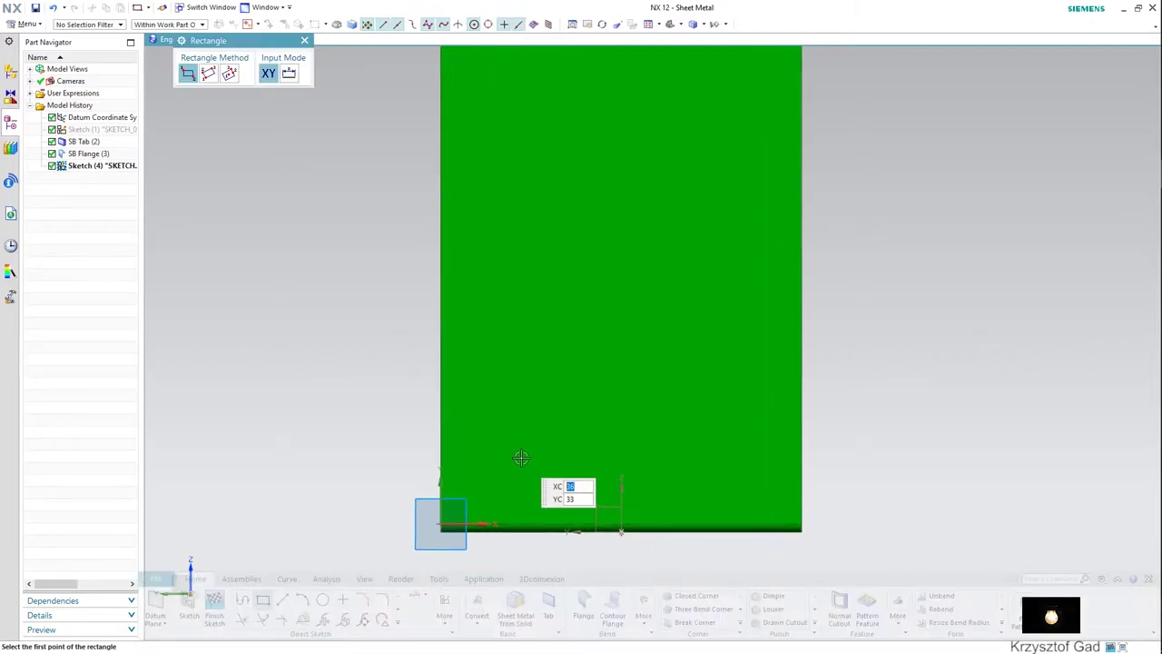
click(542, 325)
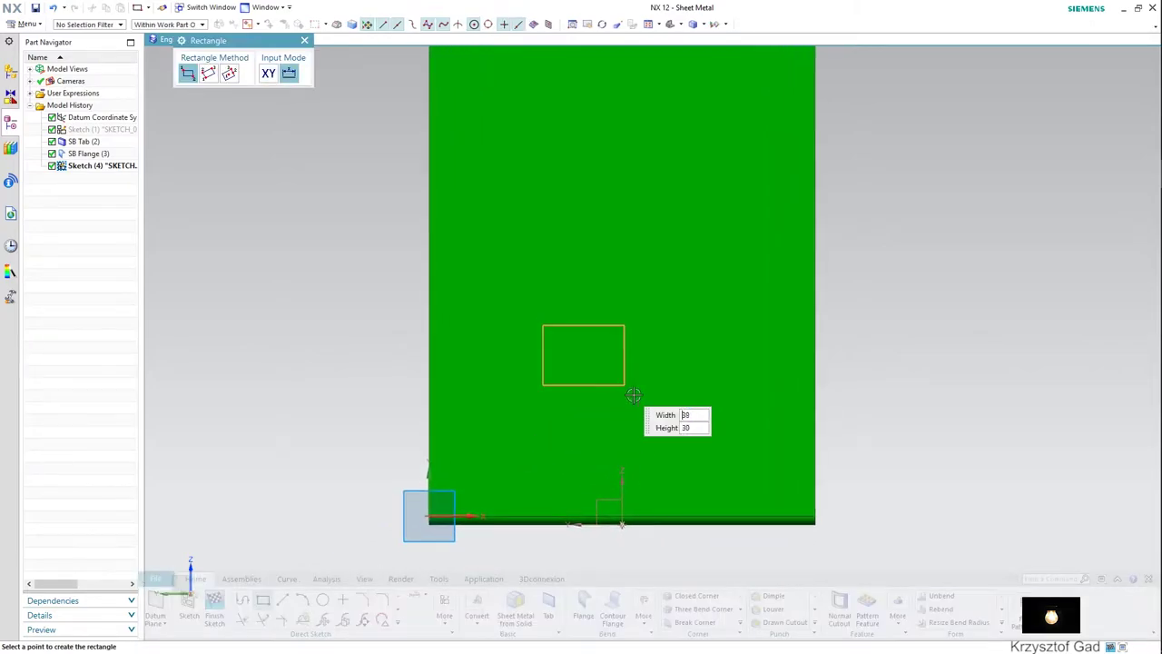
click(667, 436)
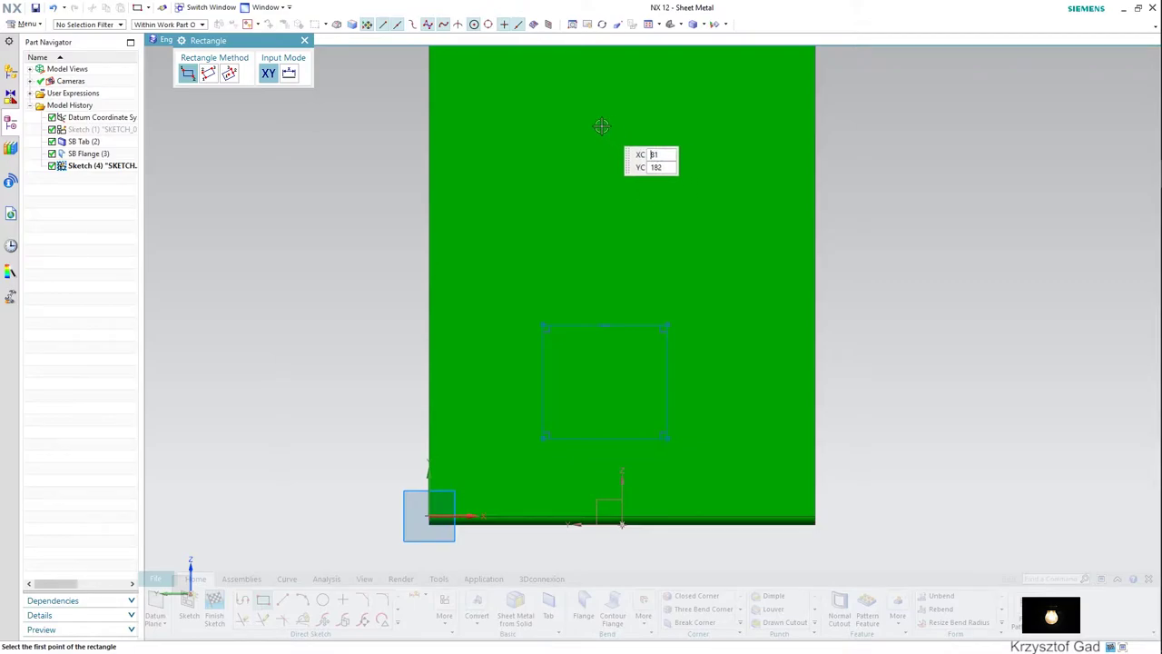
Draw the middle and top rectangles stacked above the first one.
click(568, 121)
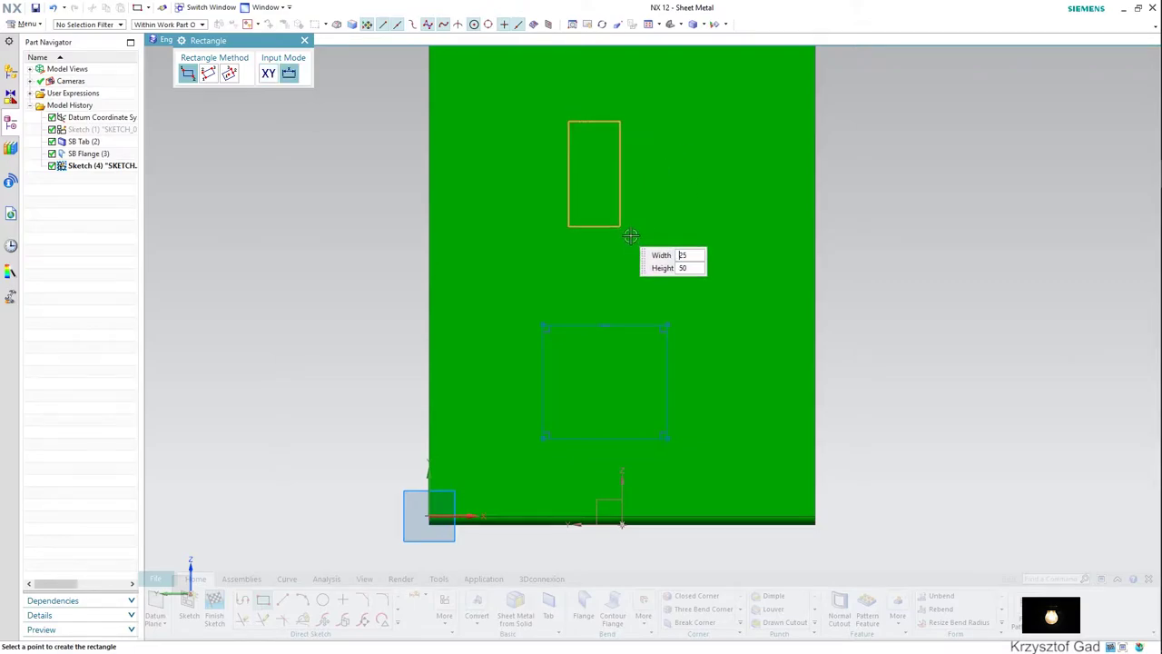
click(722, 287)
scroll(646, 199, down, 2)
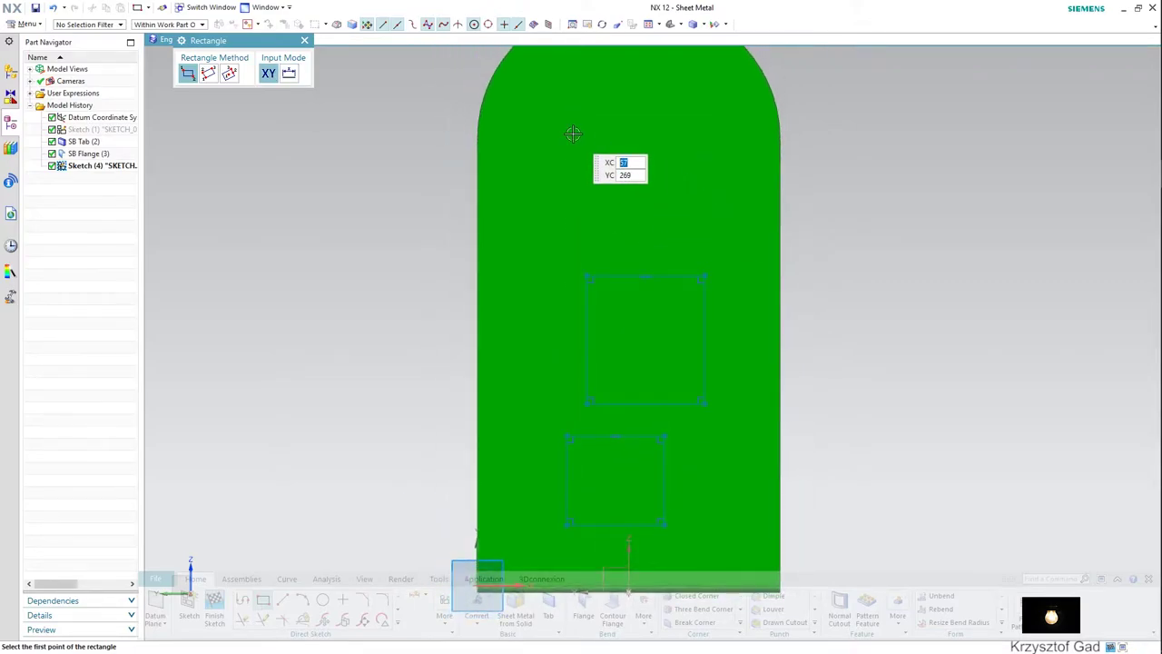
key(Tab)
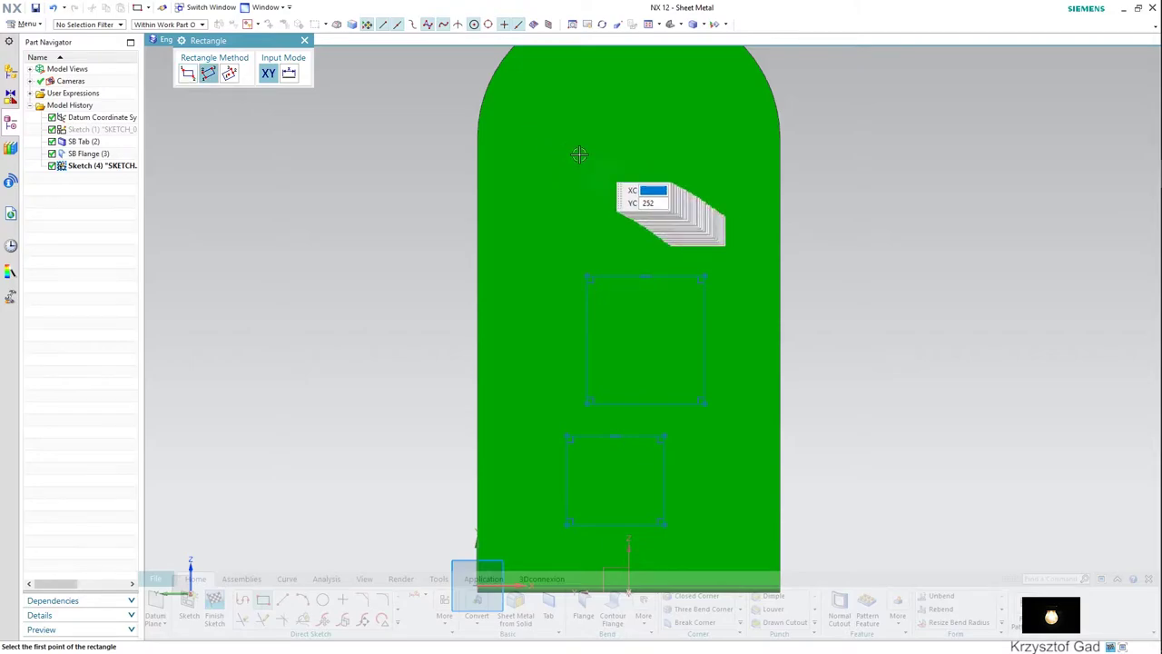
click(544, 129)
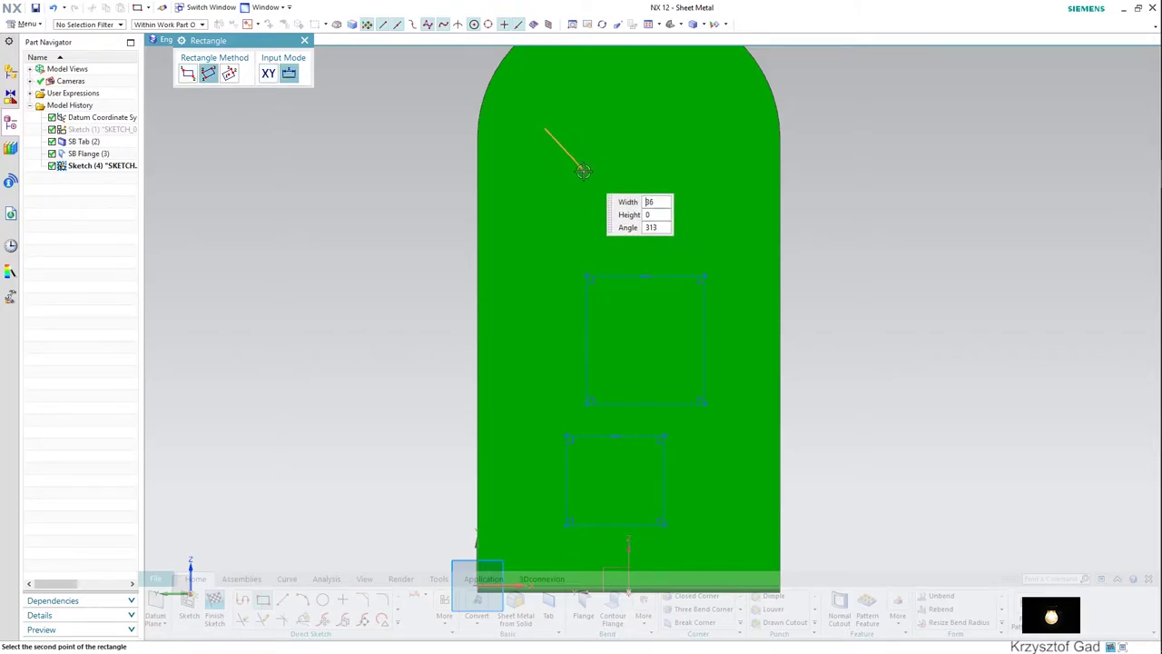
click(188, 73)
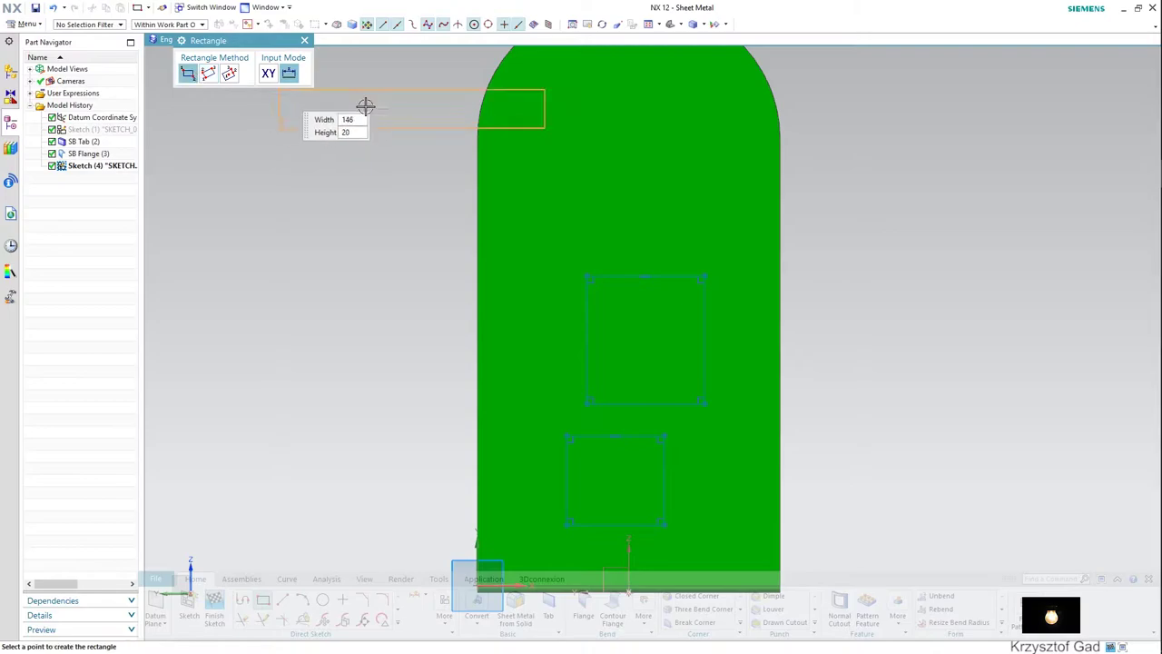
click(655, 230)
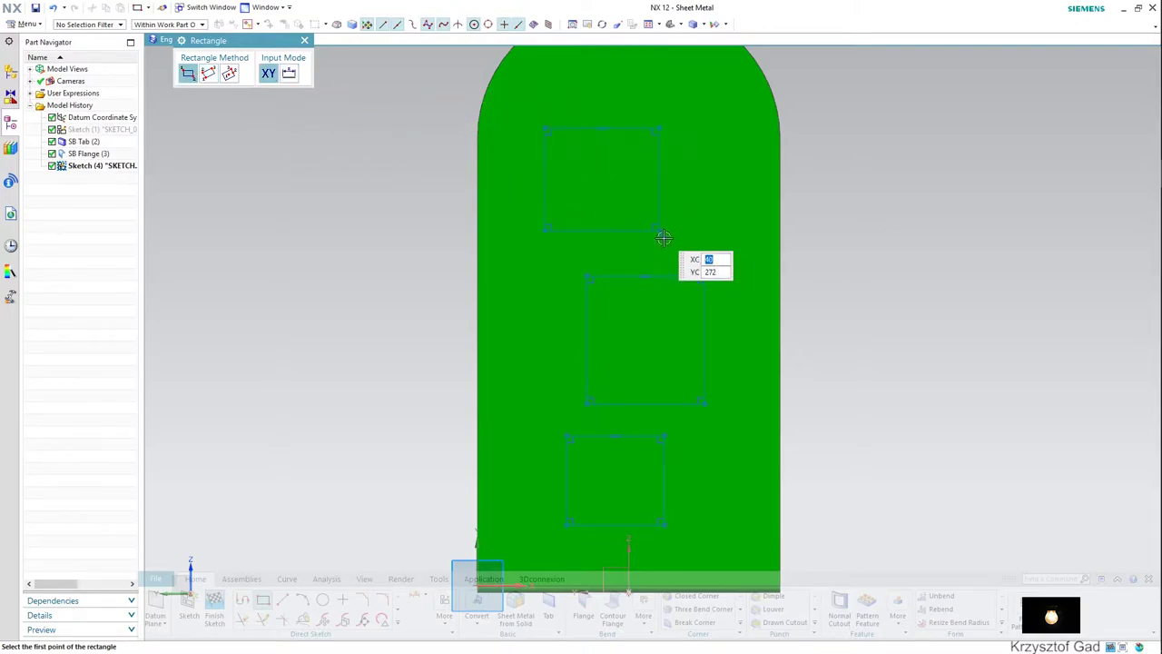
scroll(614, 545, up, 1)
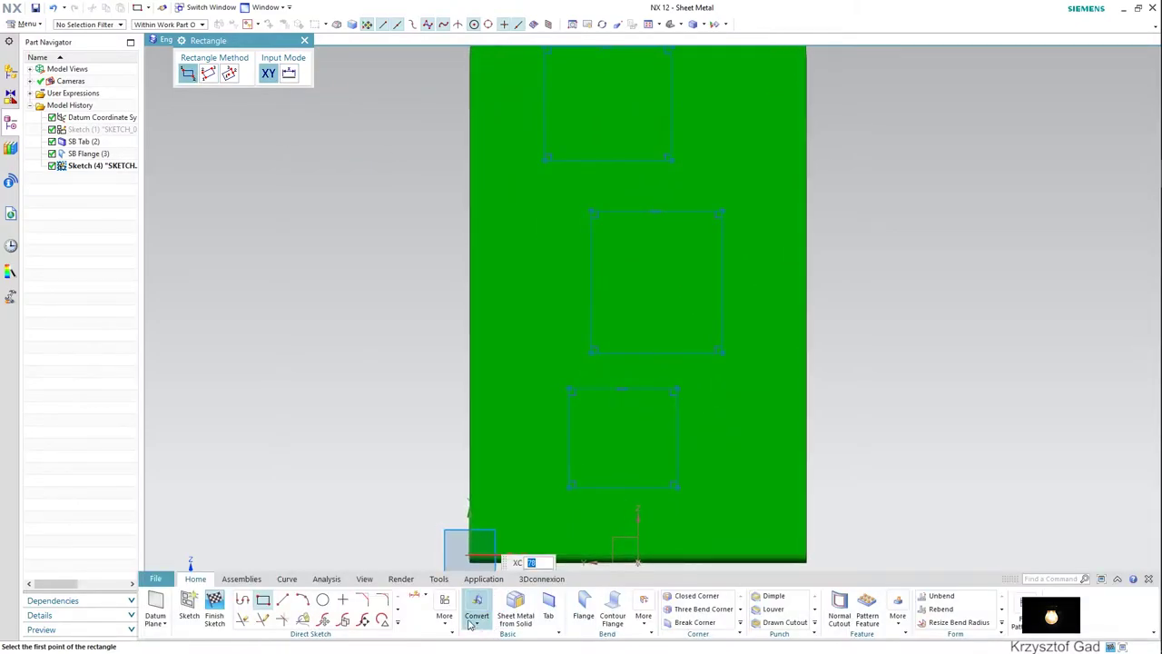
click(419, 597)
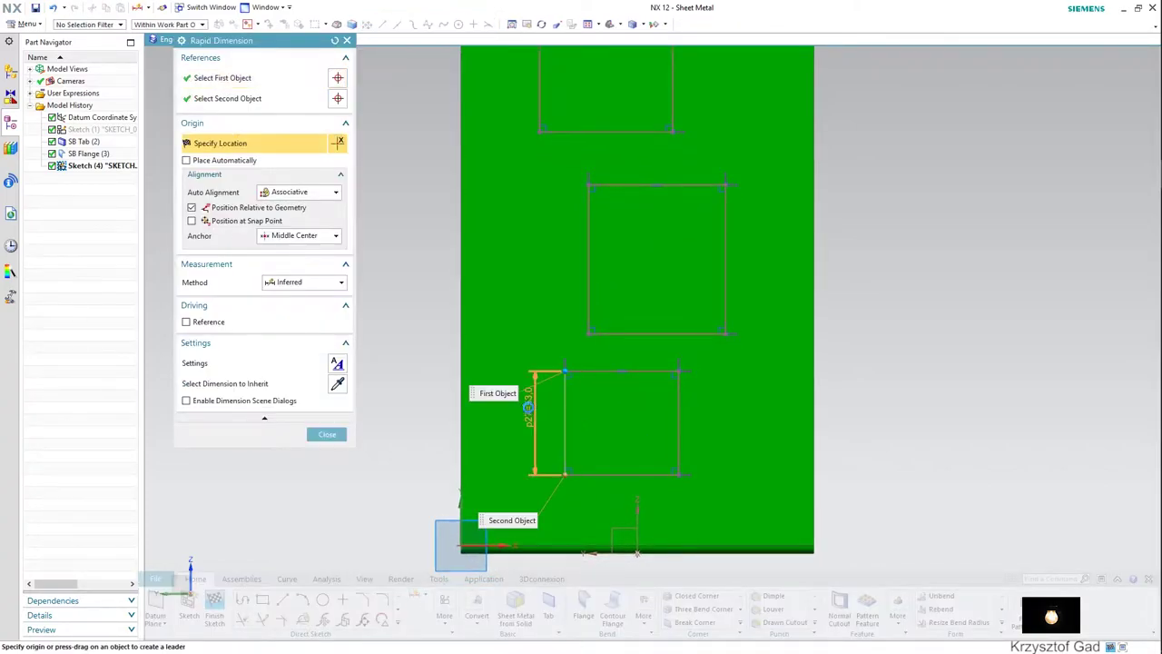
Place side dimensions on the lower, middle and top rectangles.
click(529, 407)
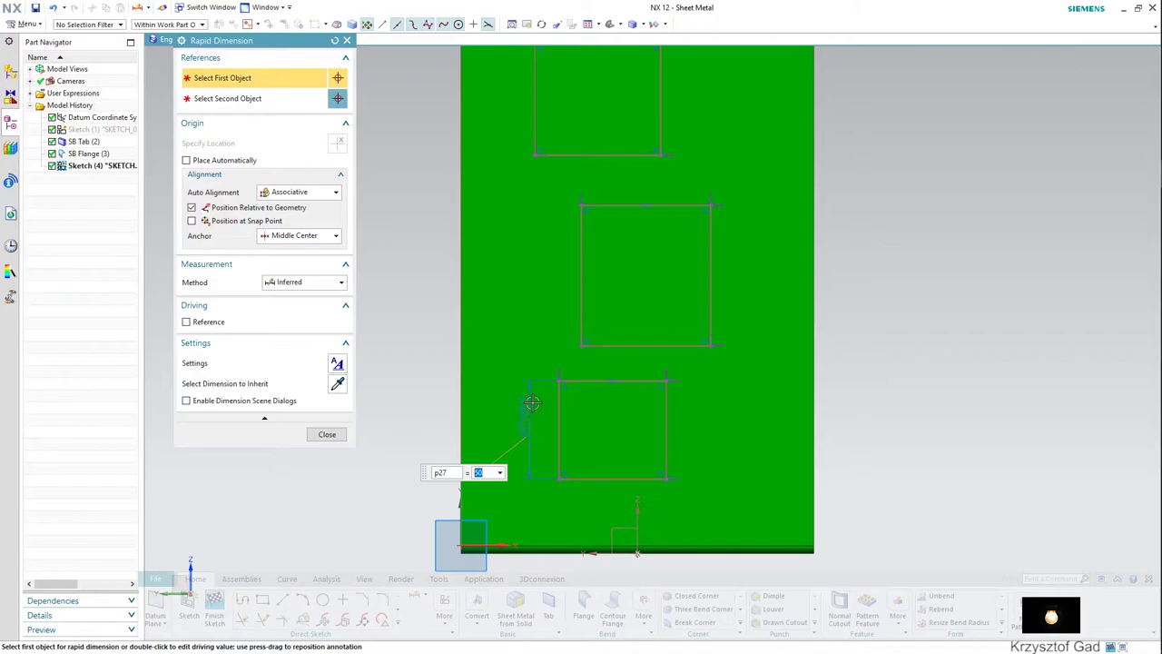
click(576, 240)
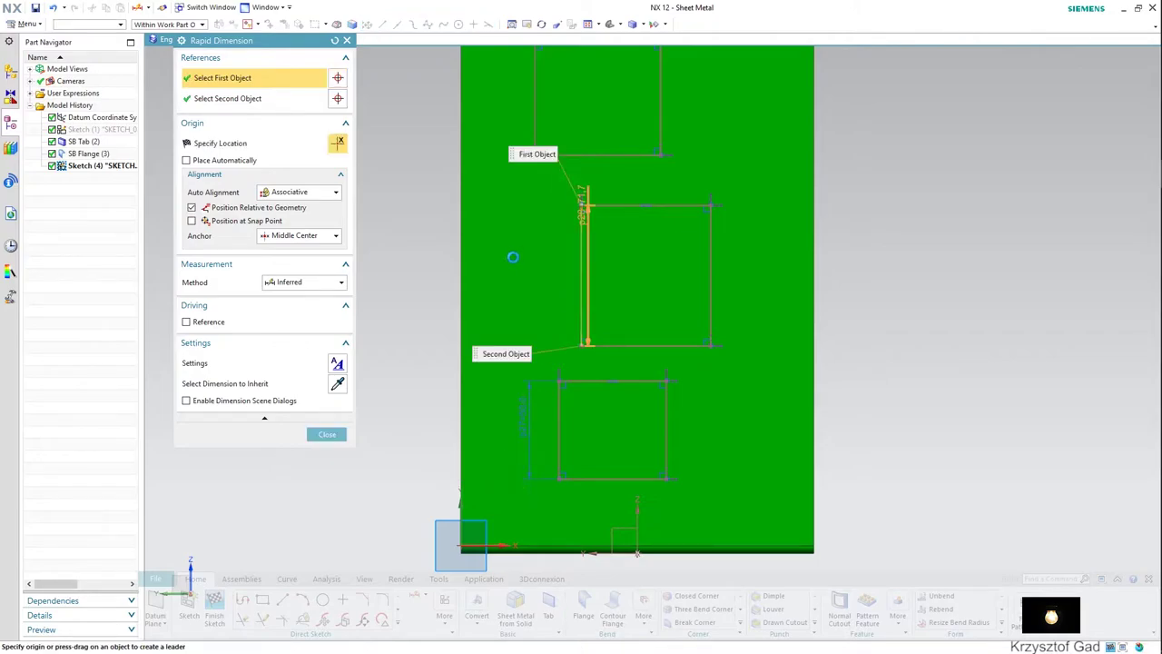
click(512, 257)
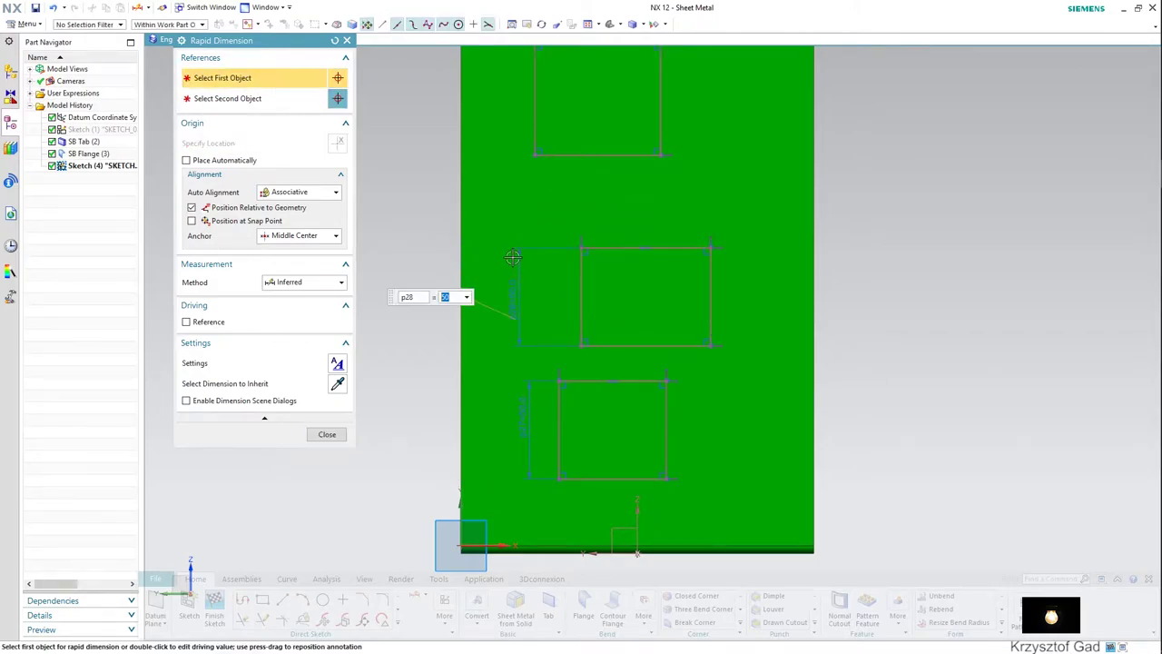
click(562, 145)
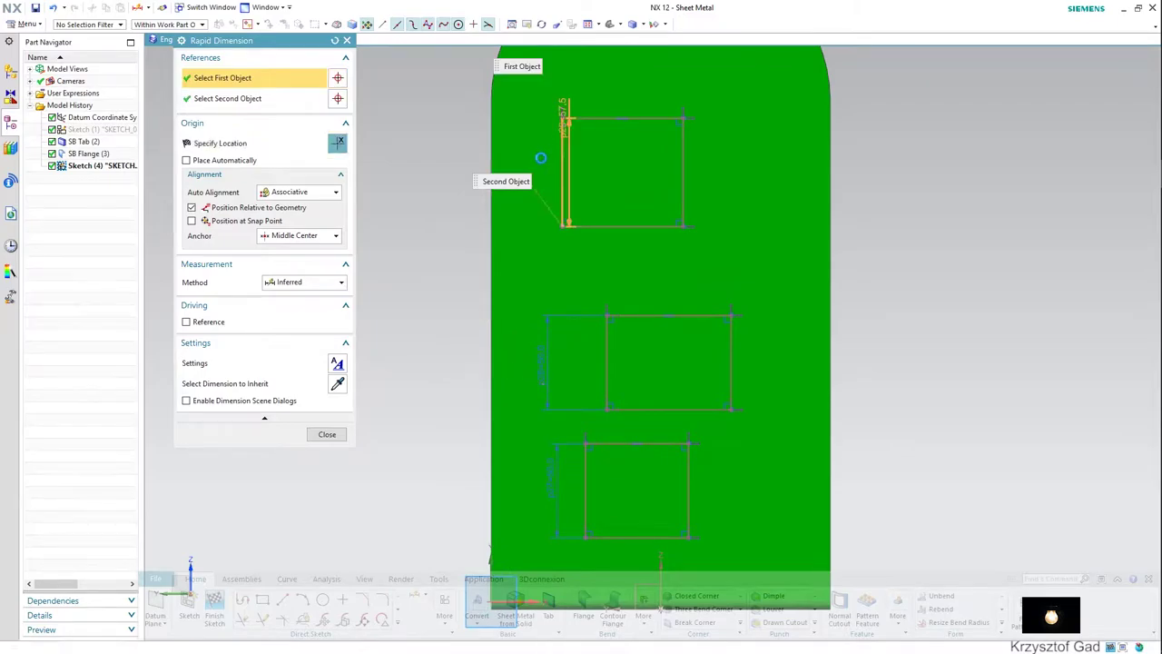
click(539, 160)
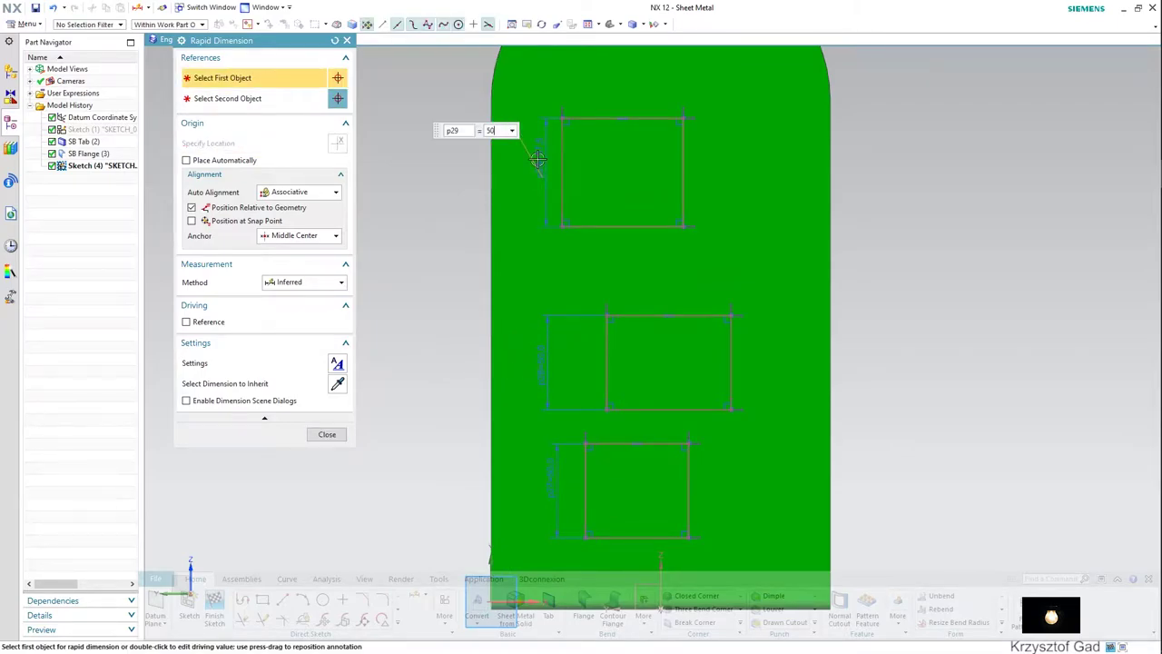
Dimension the top, middle and bottom rectangle widths, each 45.
click(593, 125)
click(601, 101)
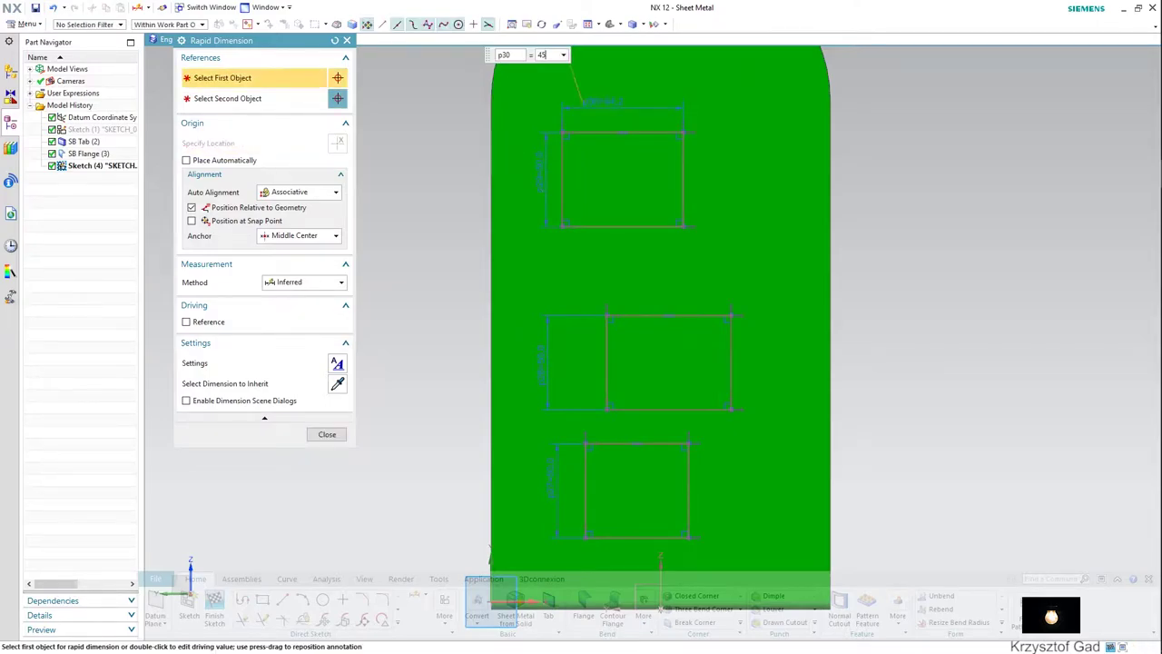
click(716, 317)
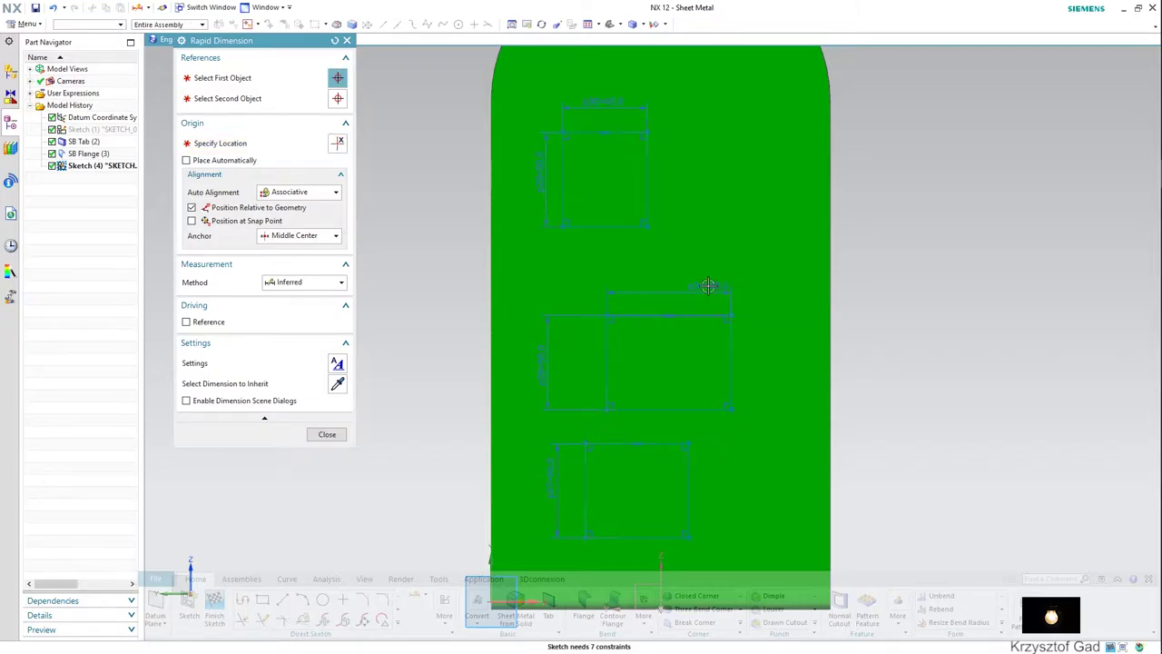
click(708, 286)
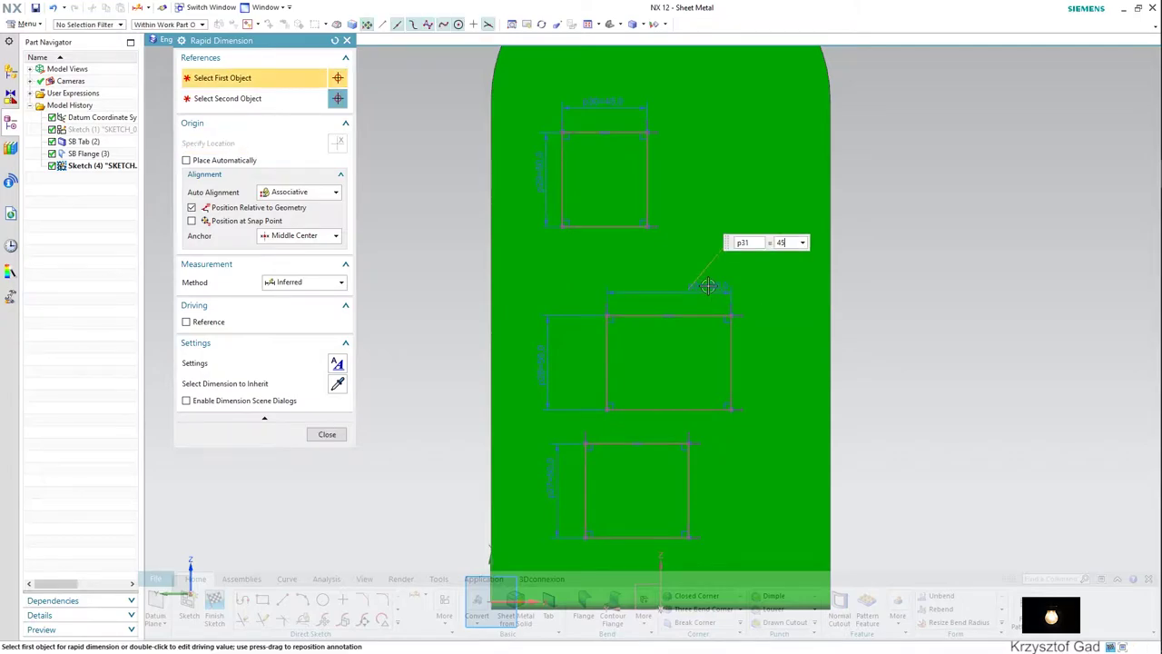
click(669, 444)
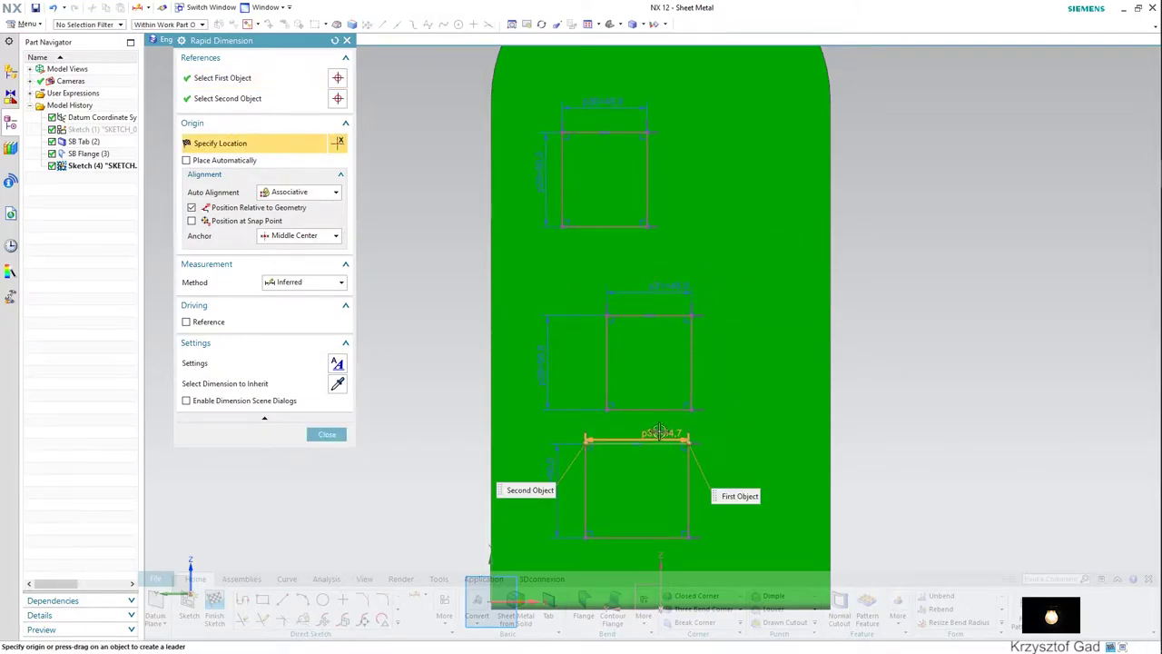
click(658, 431)
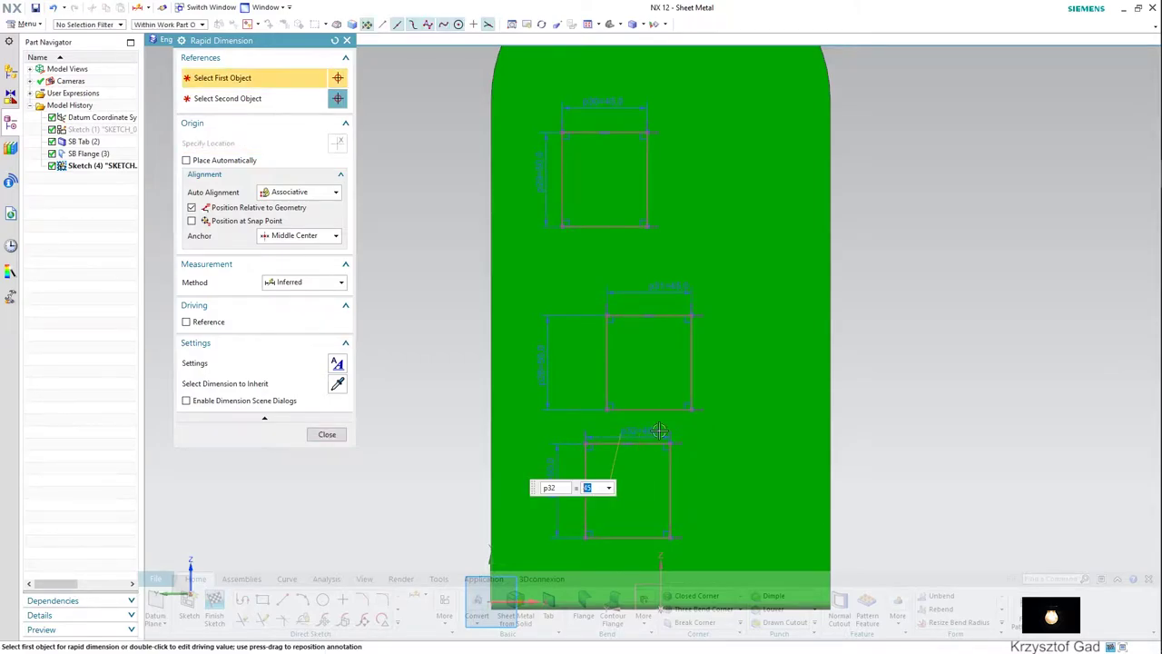
middle_drag(658, 431, 683, 350)
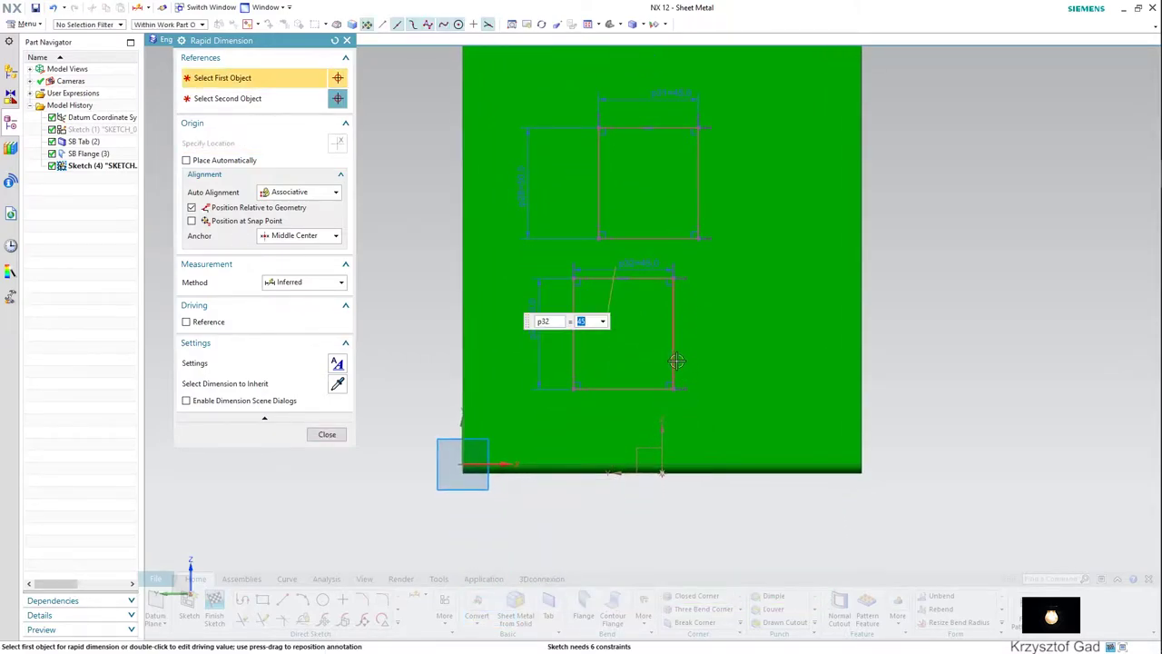
click(675, 363)
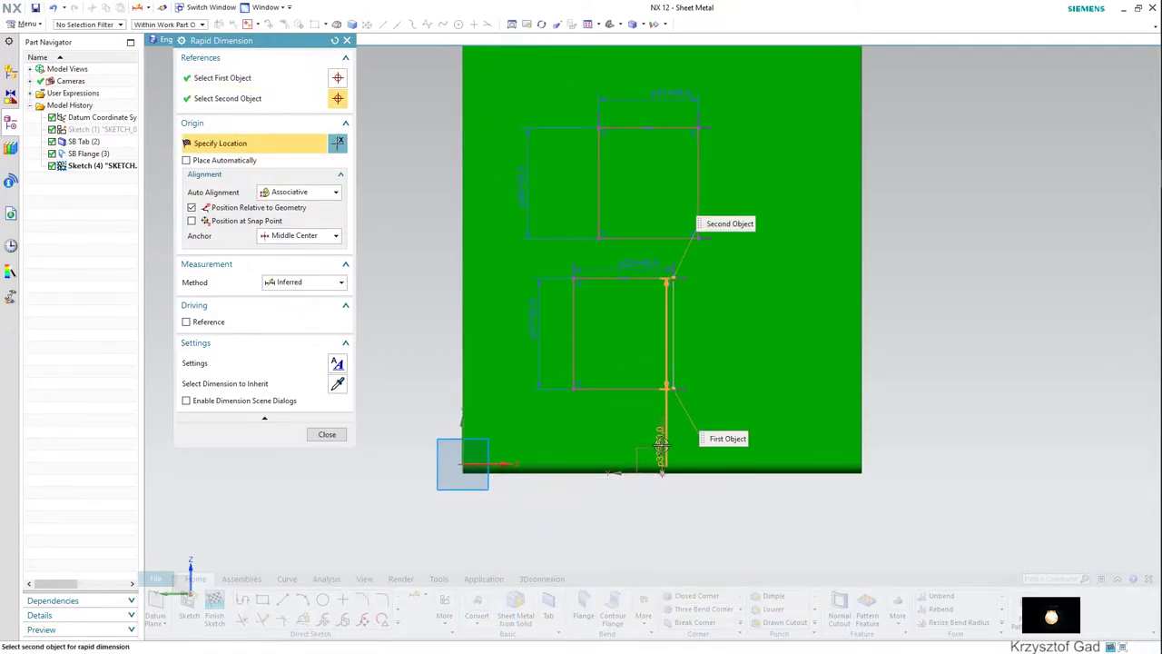
Set offset dimensions p33 and p34 to 20.5 from the vertical axis.
click(688, 512)
text(20.5)
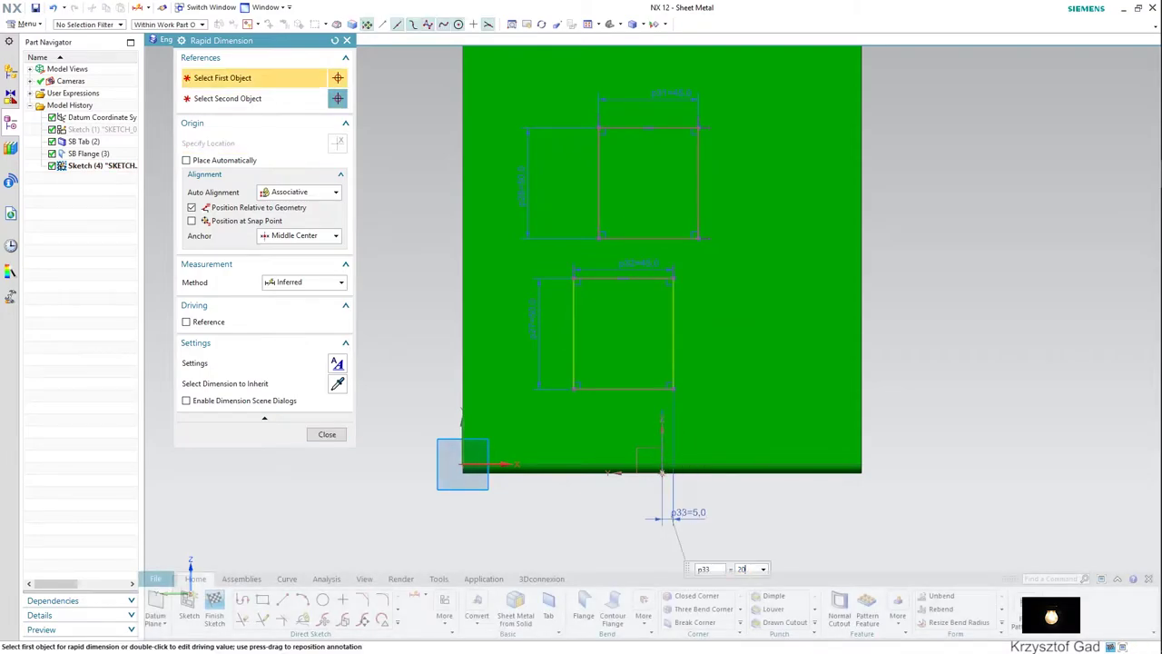
key(Return)
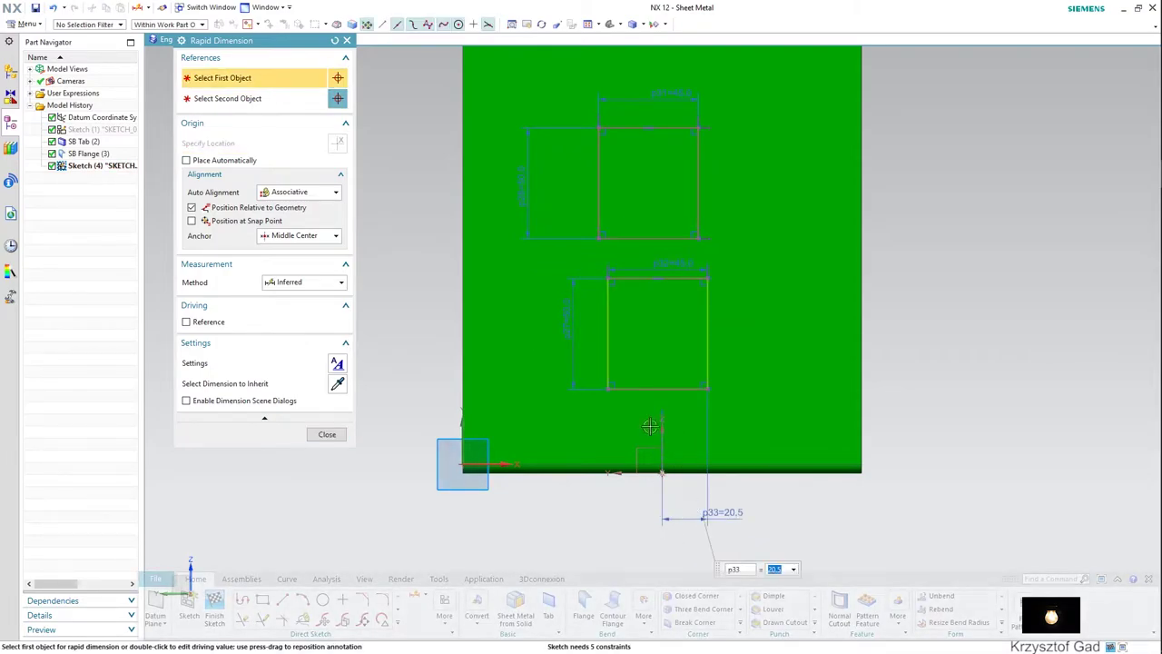
click(599, 217)
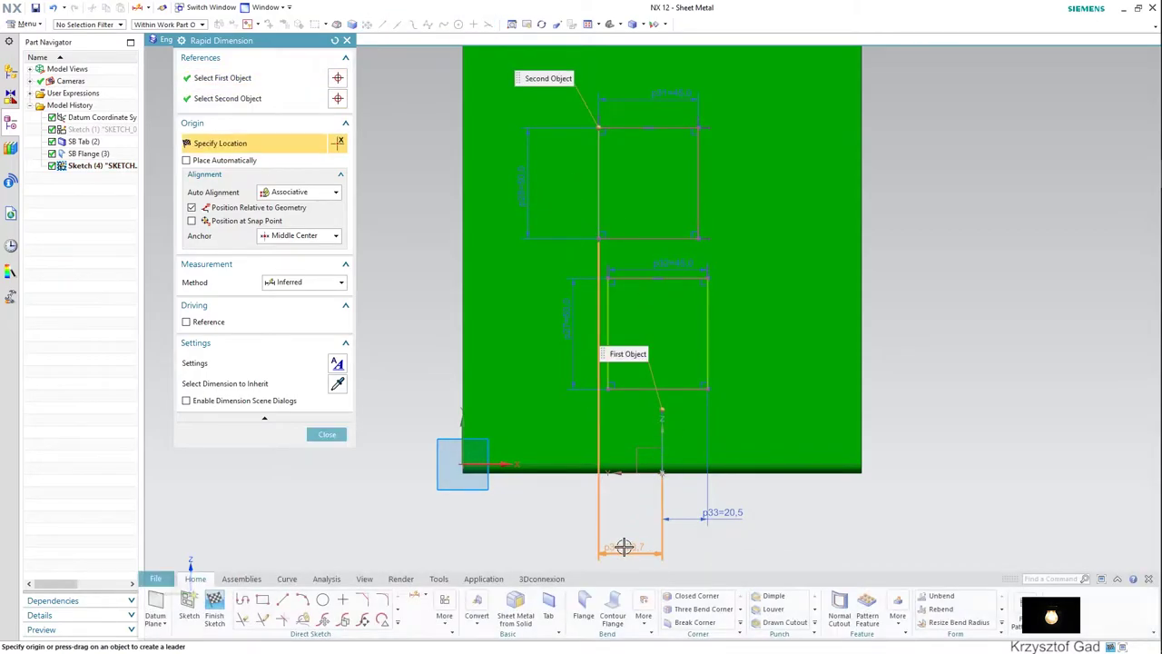
click(624, 546)
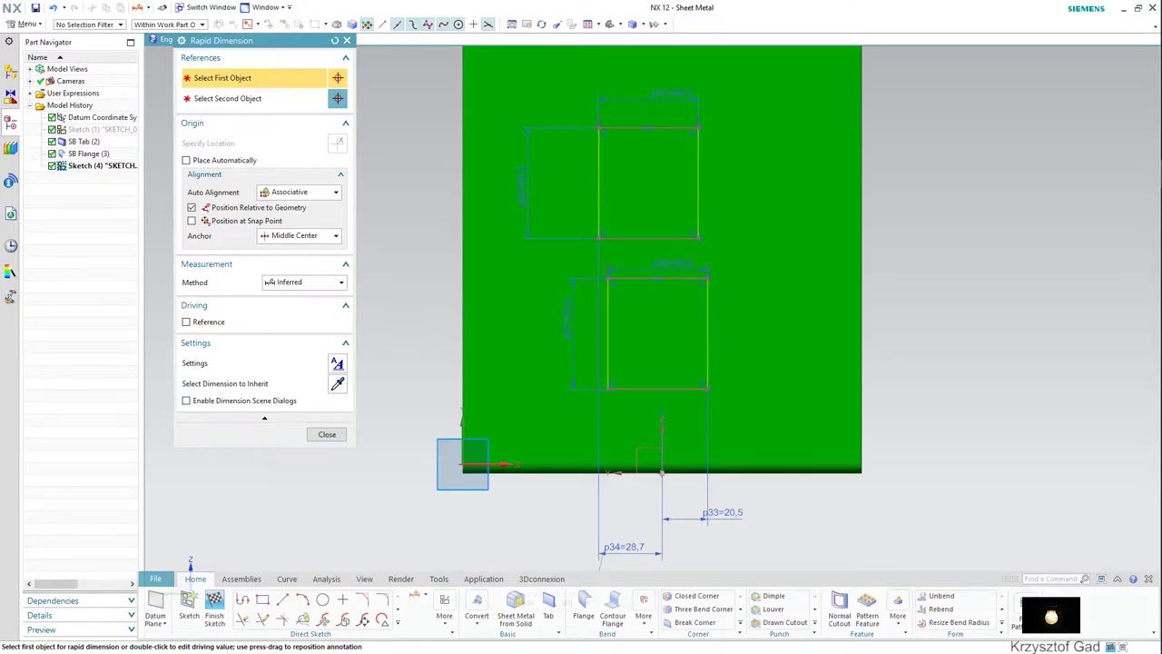
double_click(623, 547)
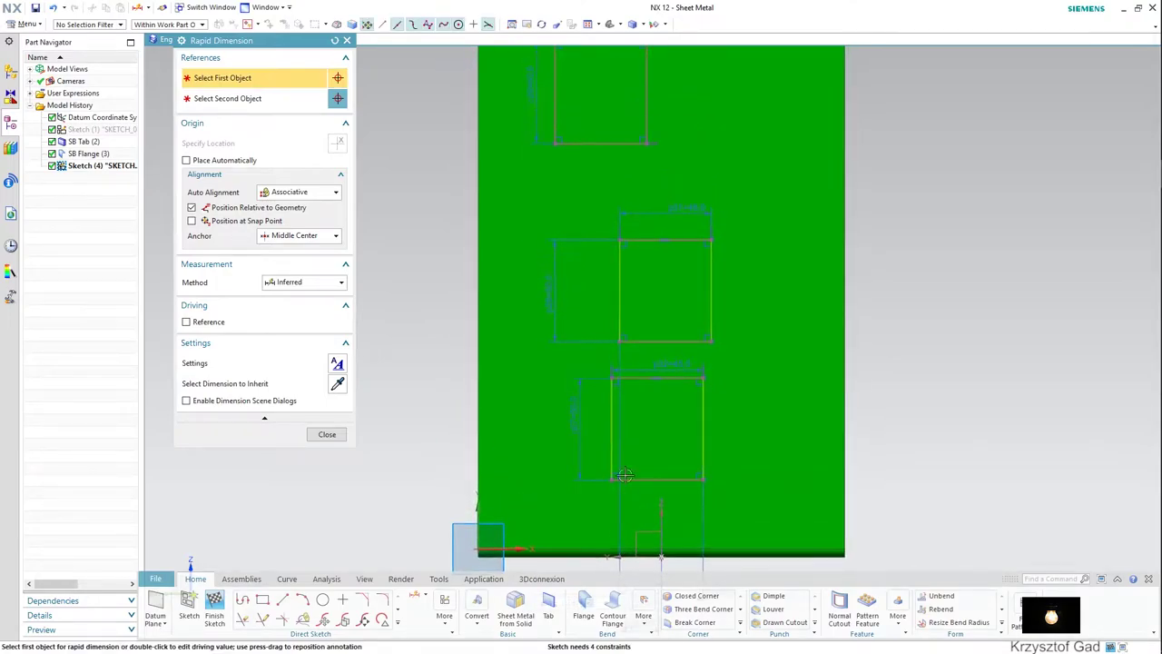
After cancelling a misplaced dimension, add the top rectangle's 20.5 offset p35.
click(647, 92)
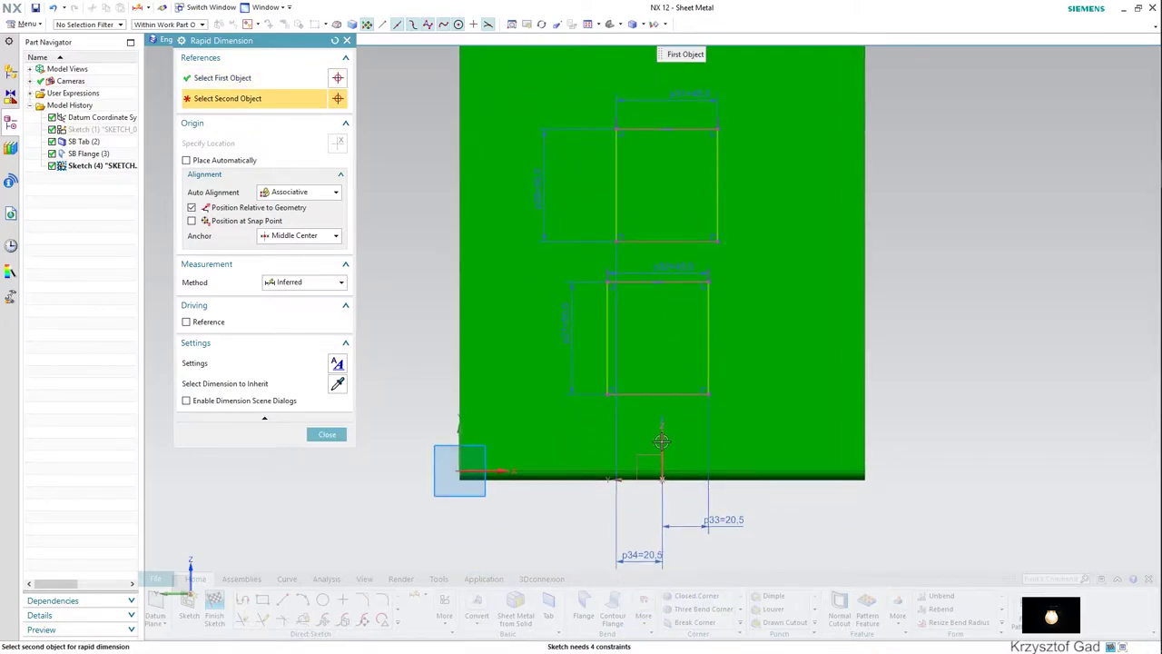
click(662, 467)
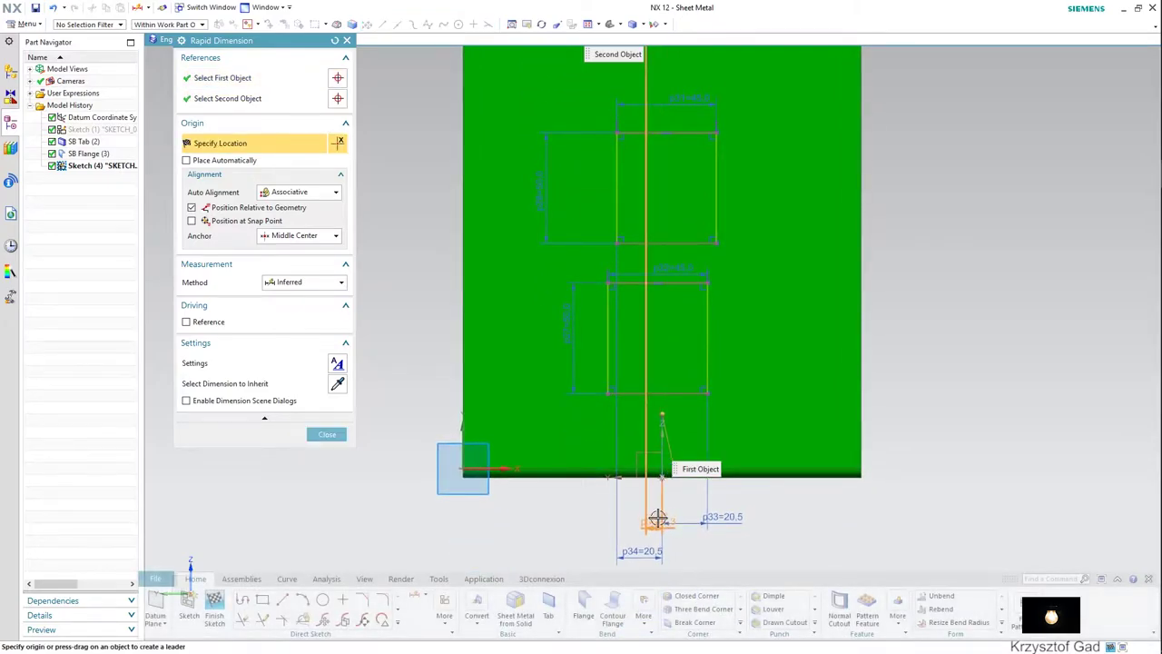
scroll(657, 519, down, 2)
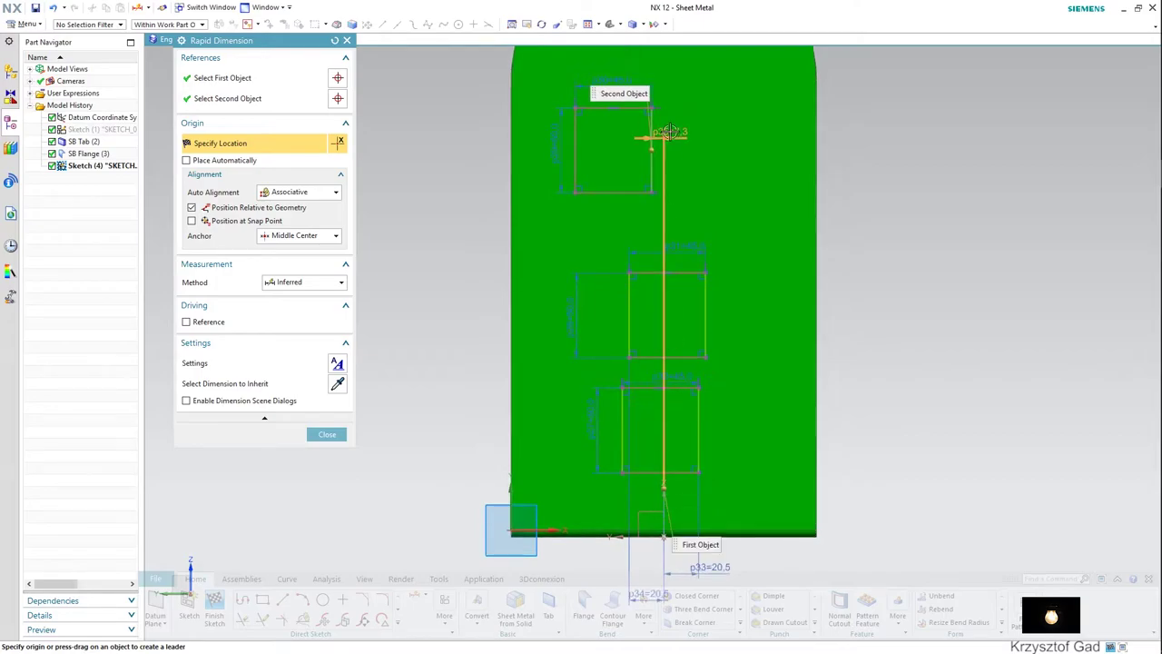
key(Escape)
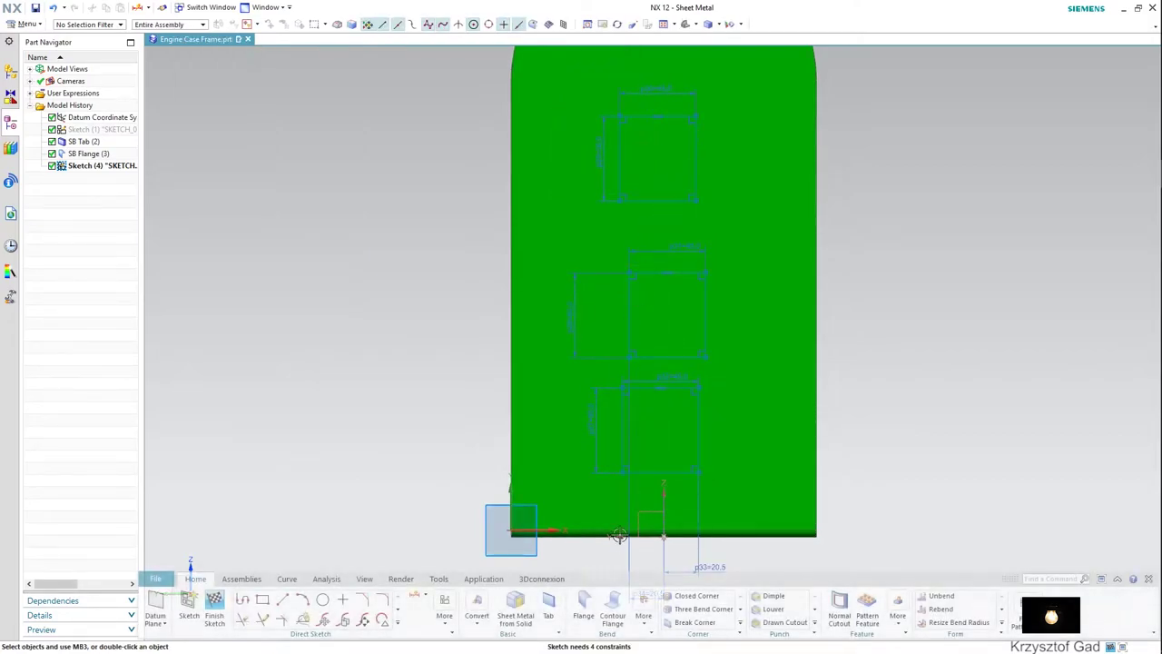
click(413, 598)
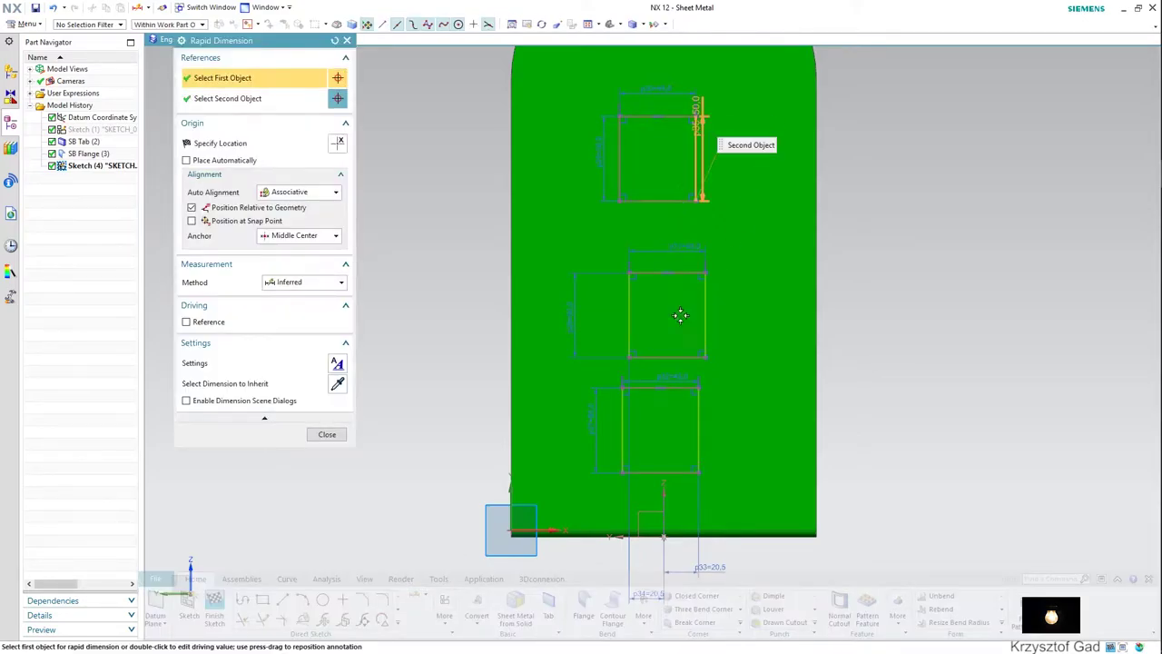
click(697, 143)
scroll(669, 390, up, 2)
scroll(669, 390, up, 1)
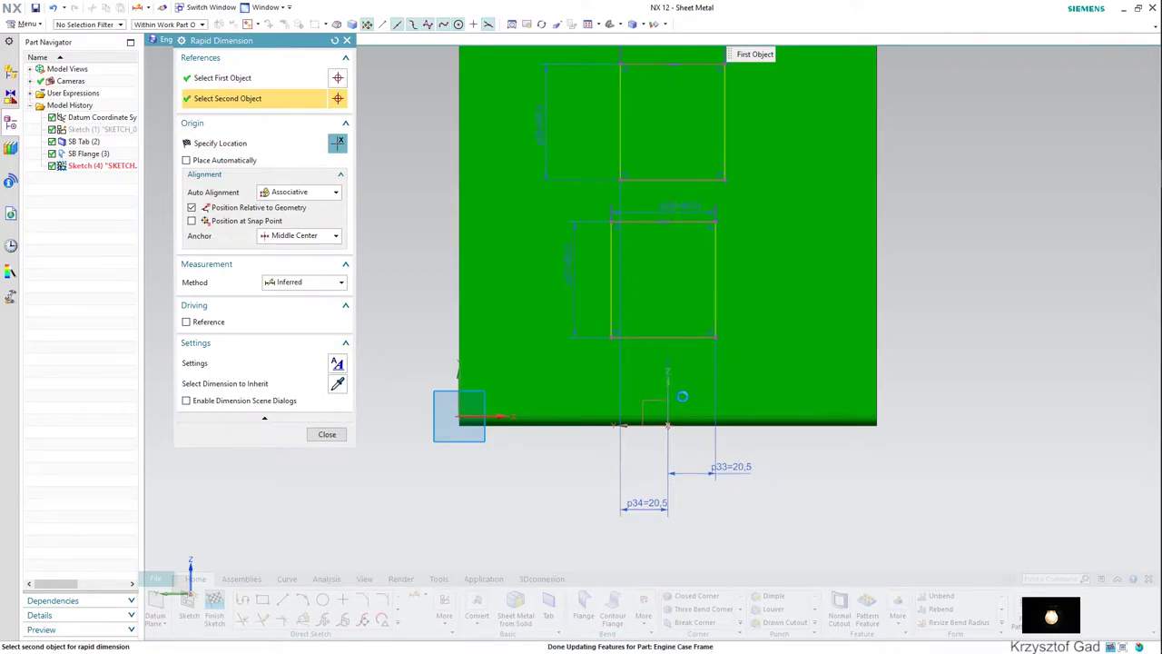
click(683, 404)
click(696, 438)
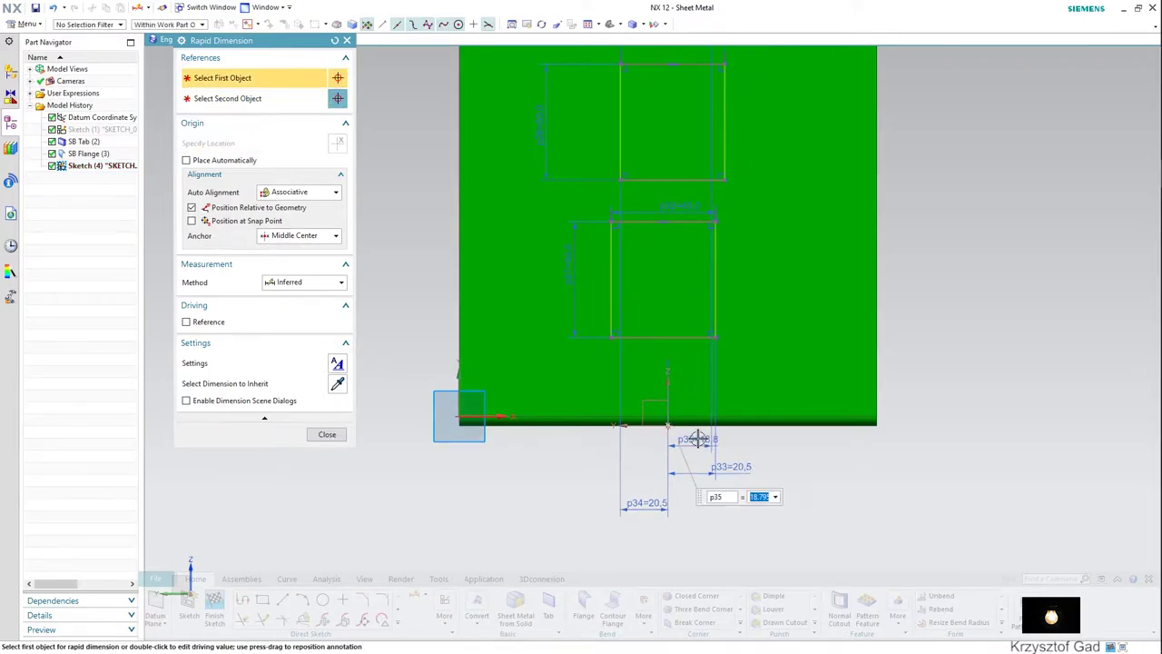
scroll(690, 418, down, 3)
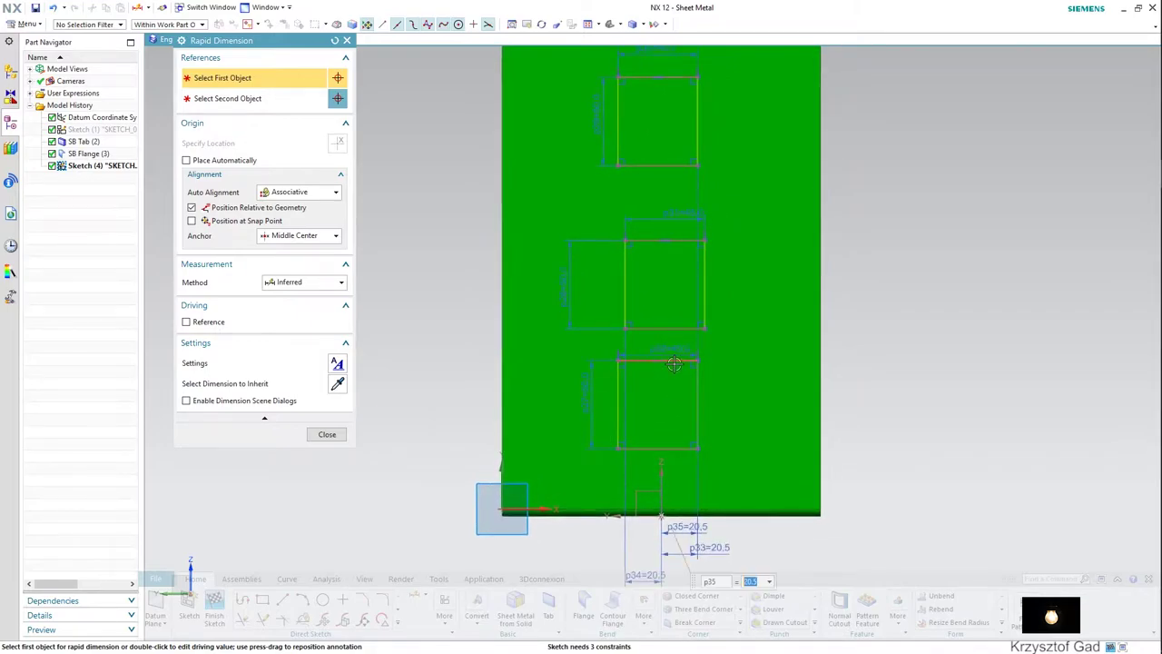
click(669, 412)
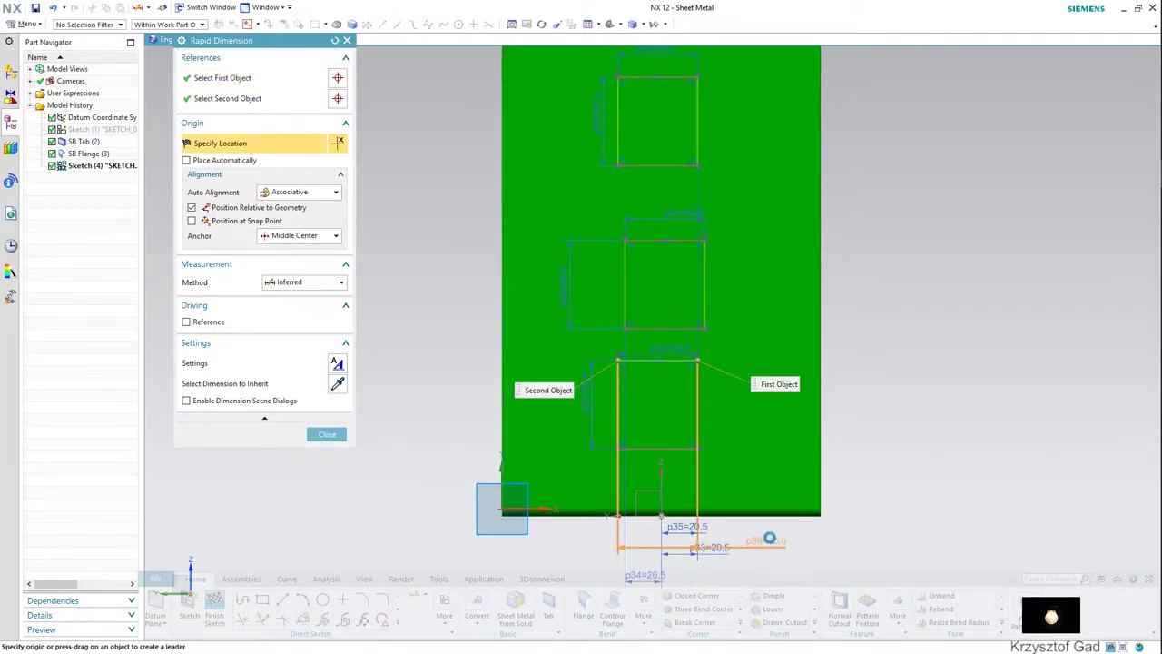
Set the lower and middle rectangles' heights above the bottom edge to 90.5 and 160.5.
click(808, 511)
click(929, 442)
text(90.5)
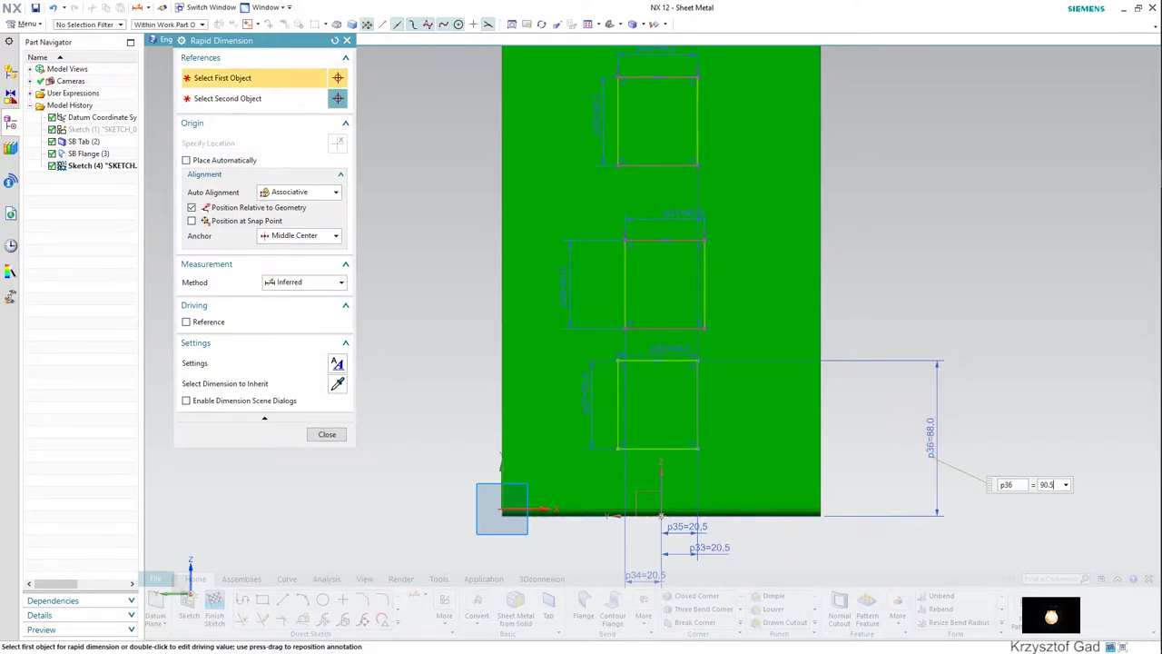
key(Return)
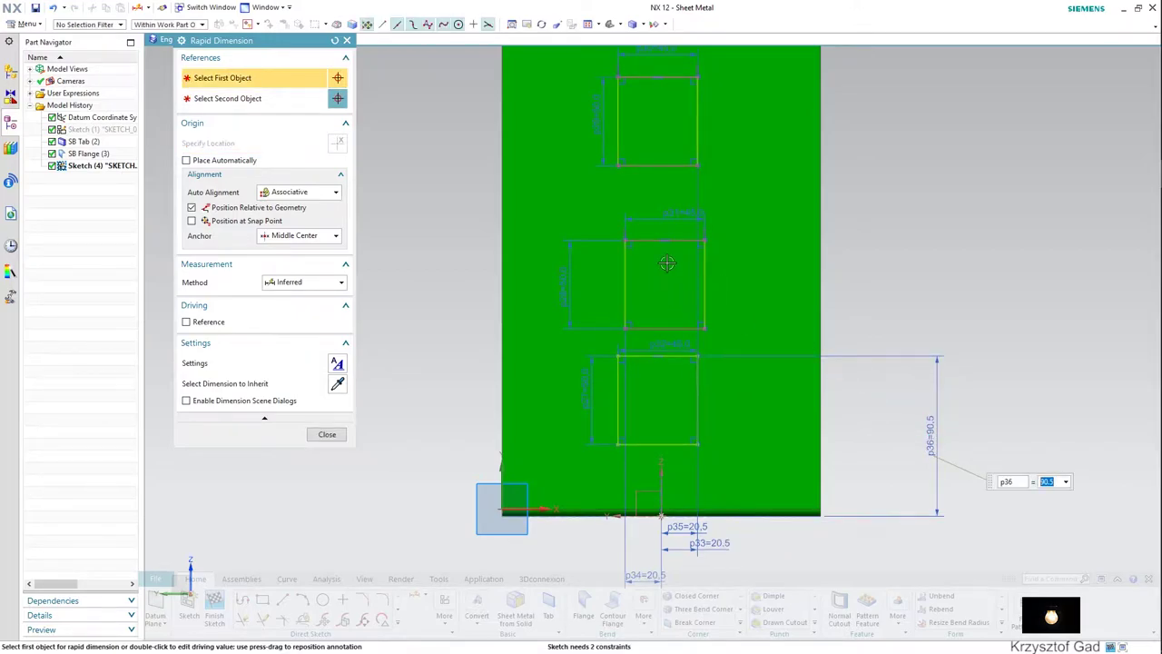
click(687, 239)
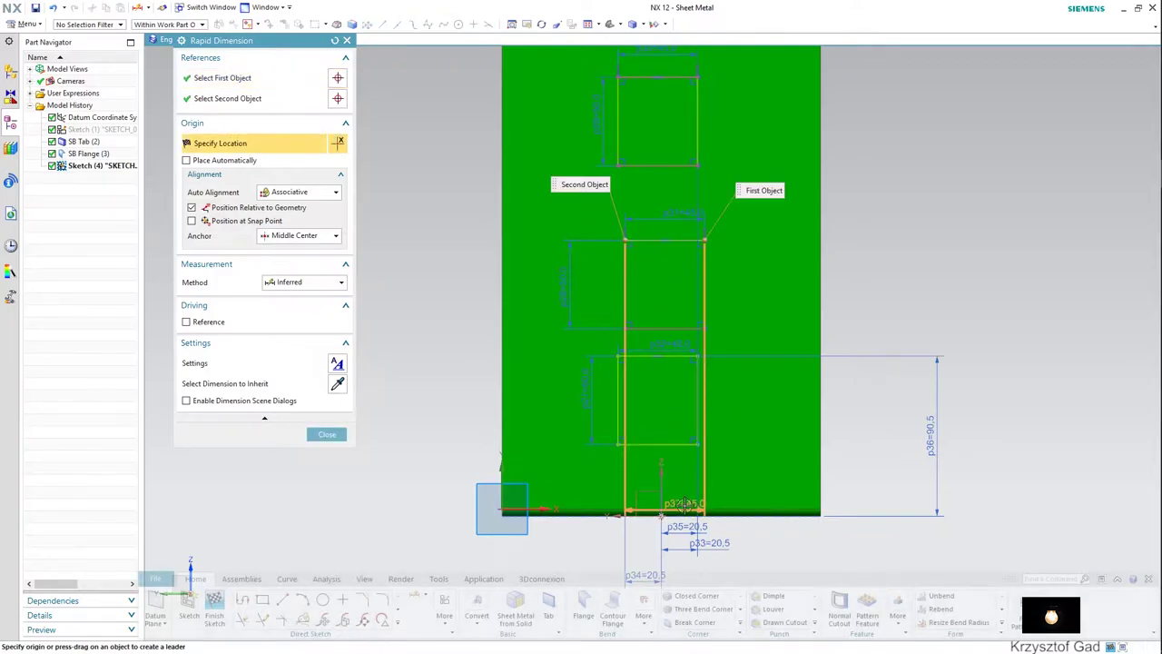
click(684, 514)
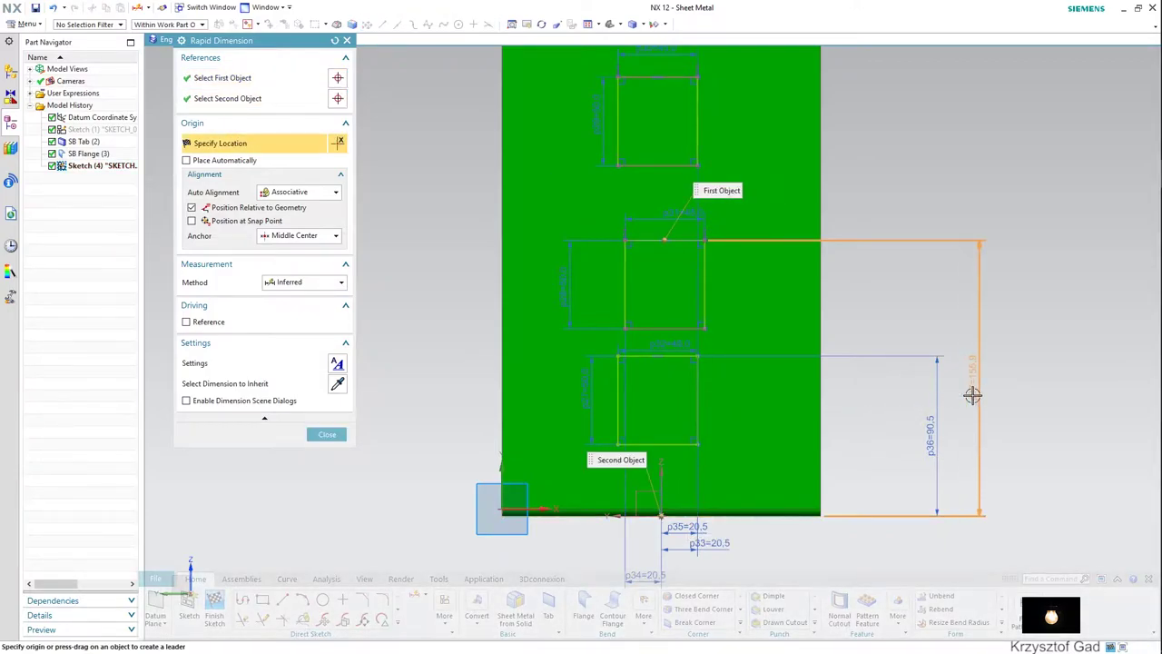
click(972, 394)
text(160)
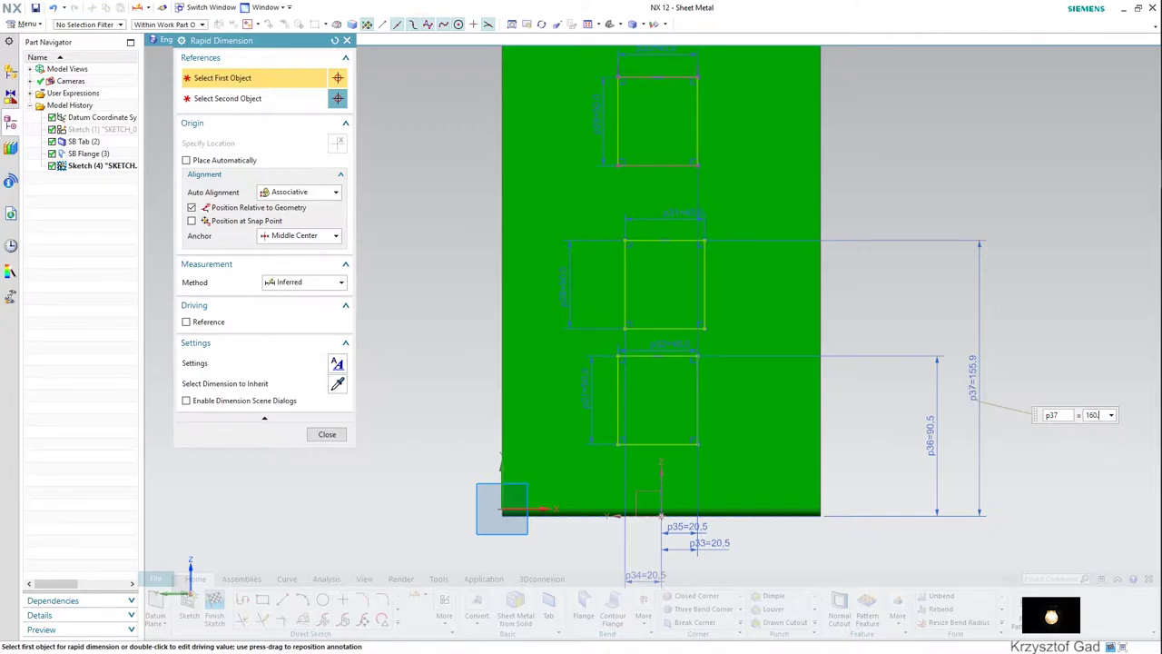
text(5)
key(Return)
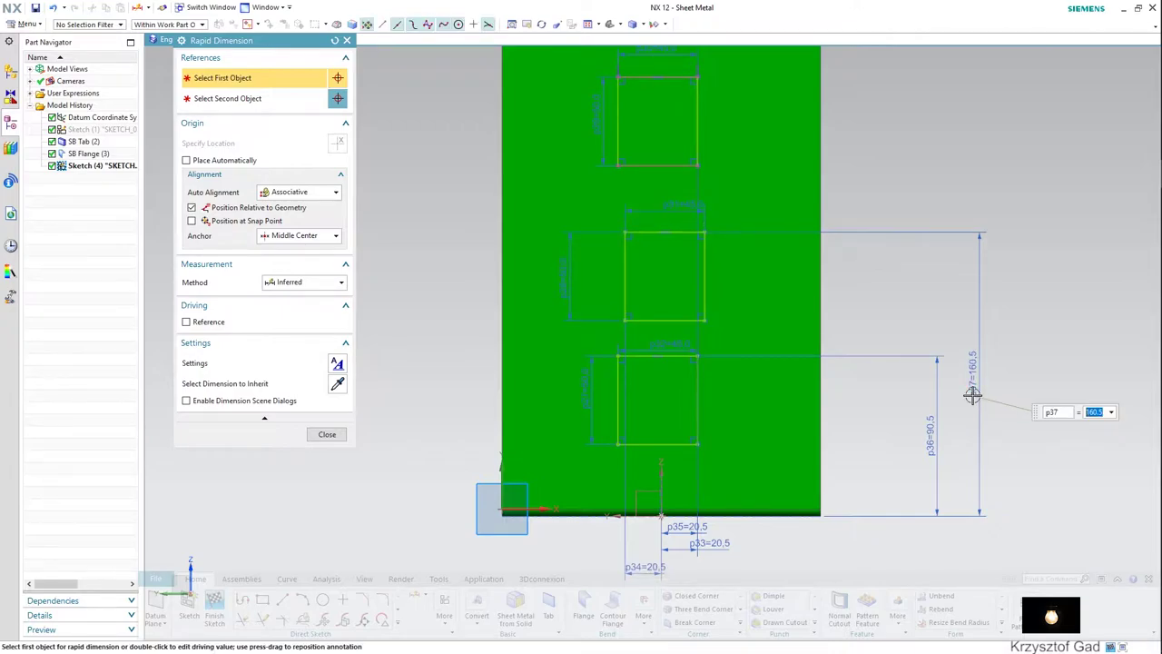
Set the top rectangle's p38 height to 230.5 and close Rapid Dimension.
click(682, 77)
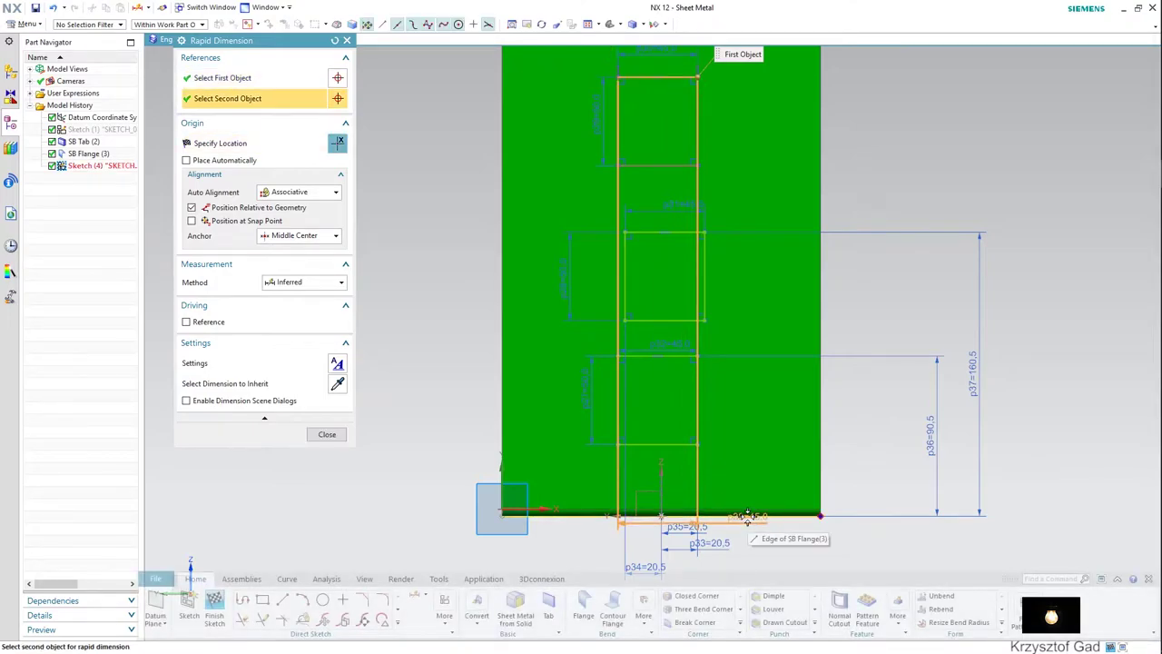
click(747, 516)
click(1039, 389)
text(230.5)
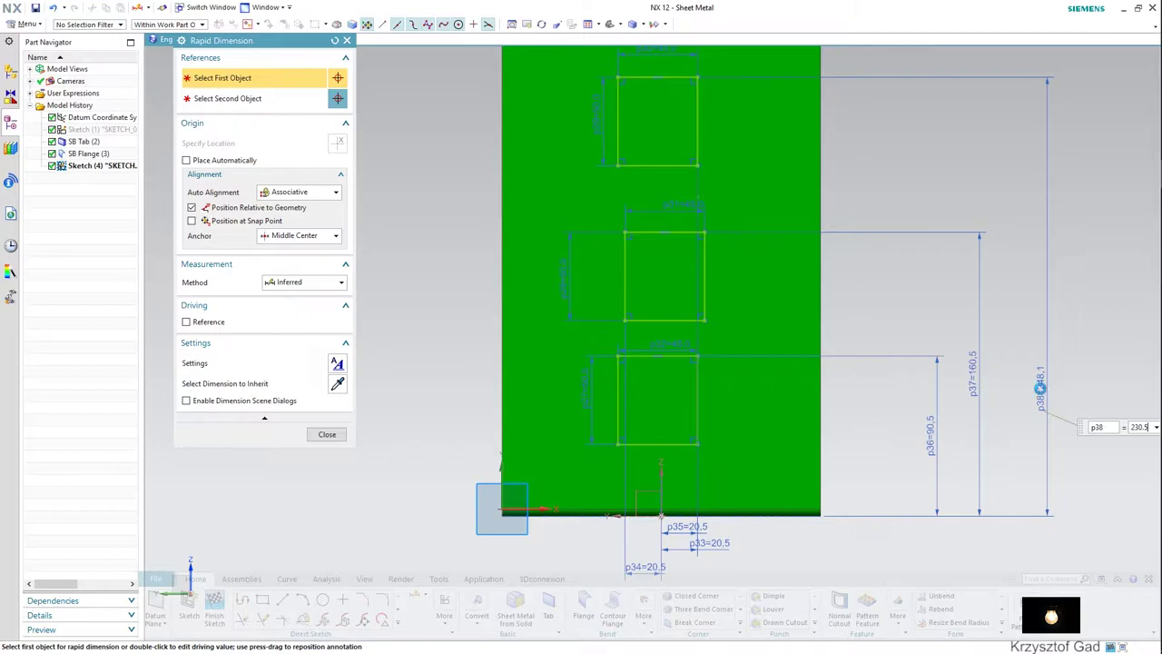
key(Return)
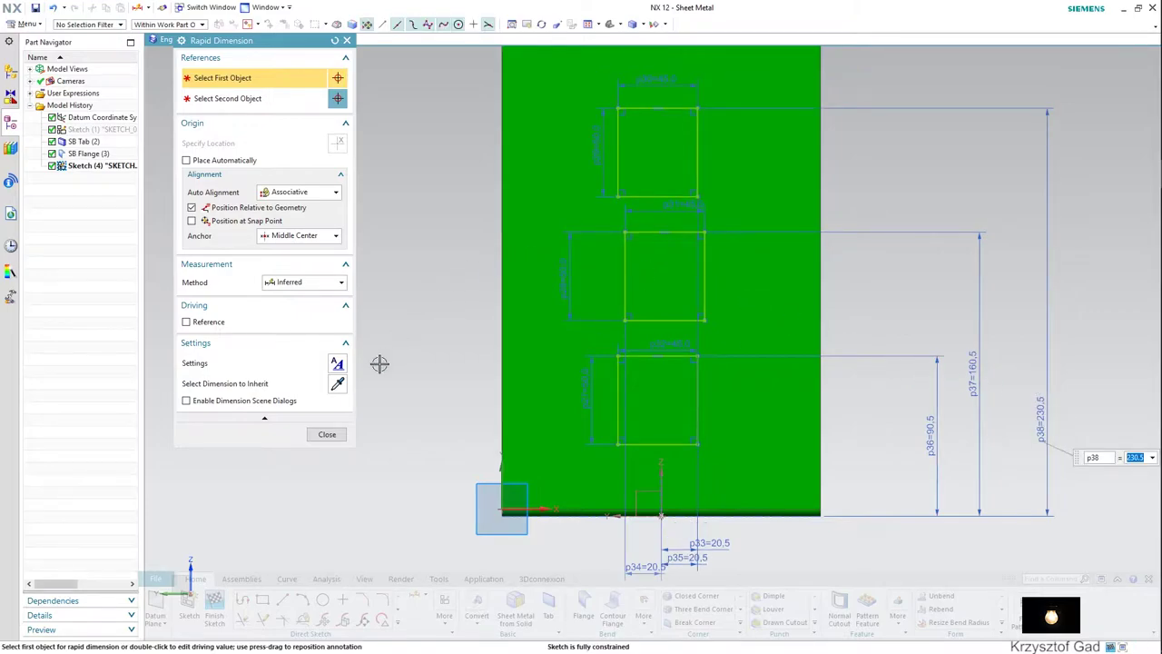
click(326, 435)
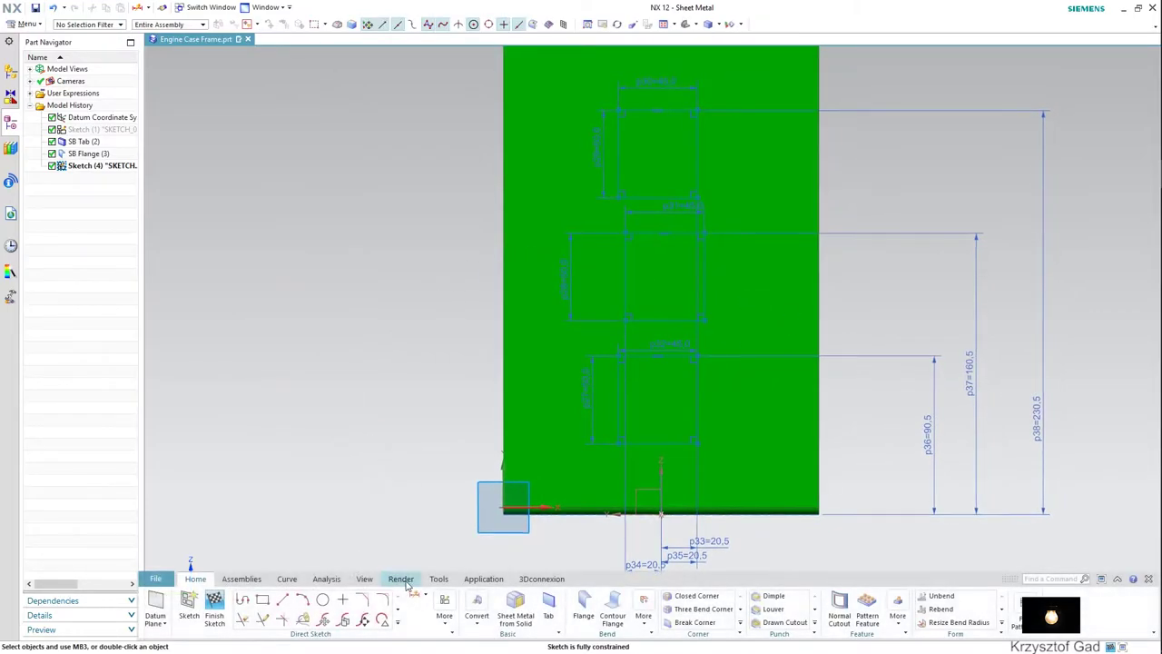
Finish the sketch and cut the bottom, middle and top rectangles through the panel with Normal Cutout.
click(215, 611)
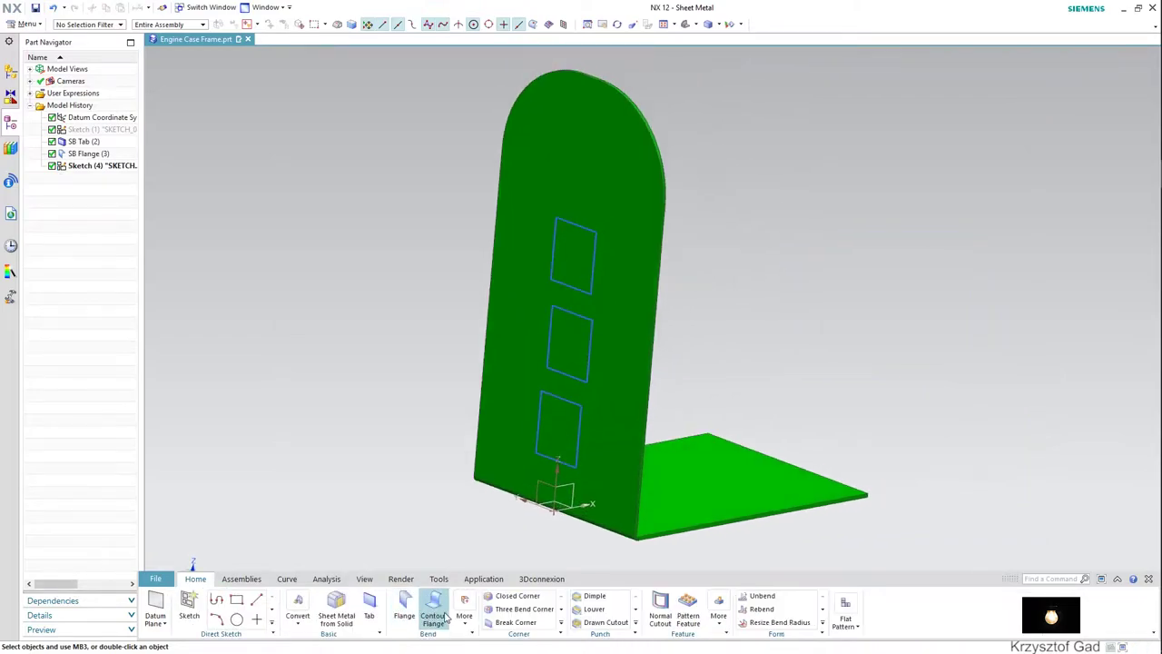
click(658, 605)
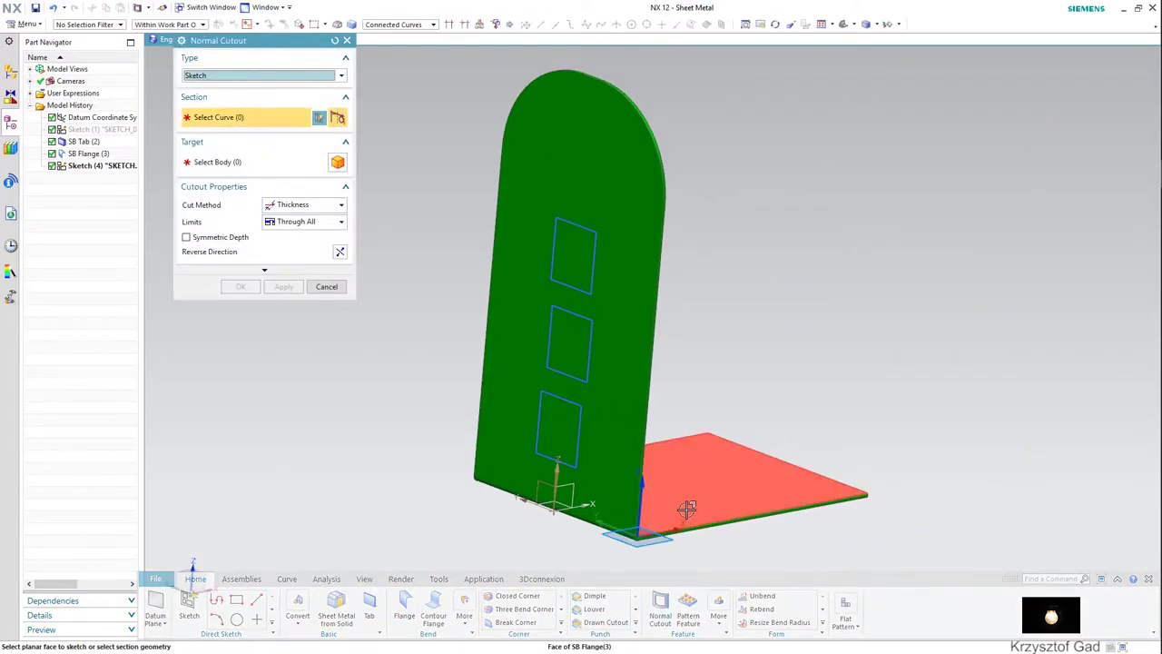
click(579, 413)
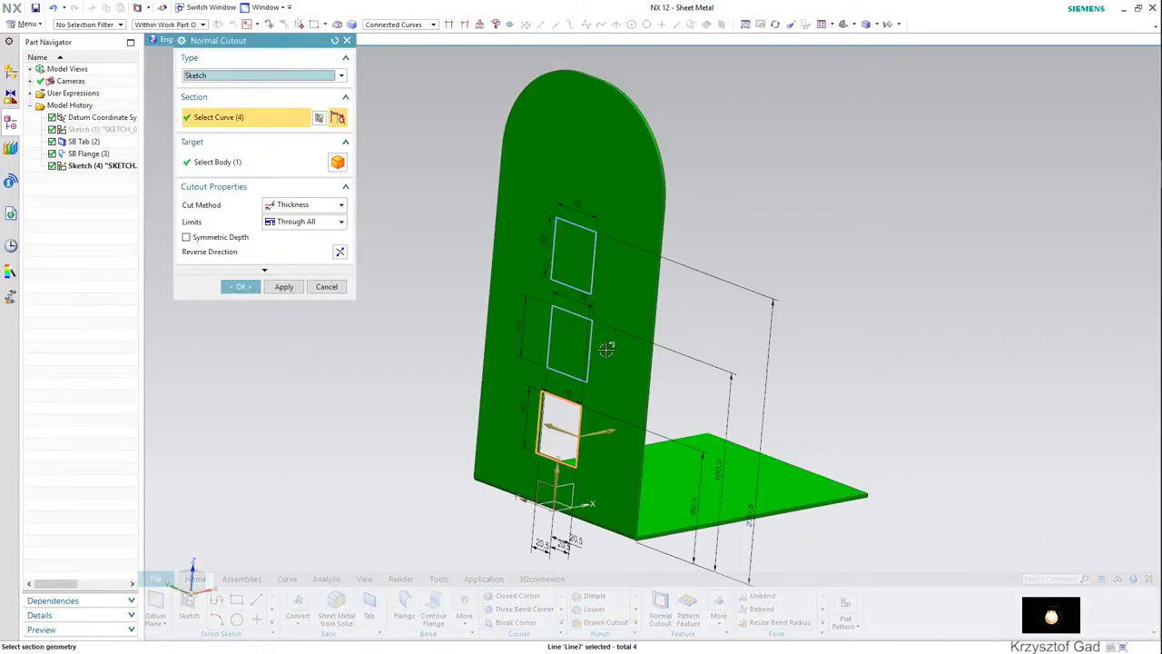
click(591, 338)
click(599, 259)
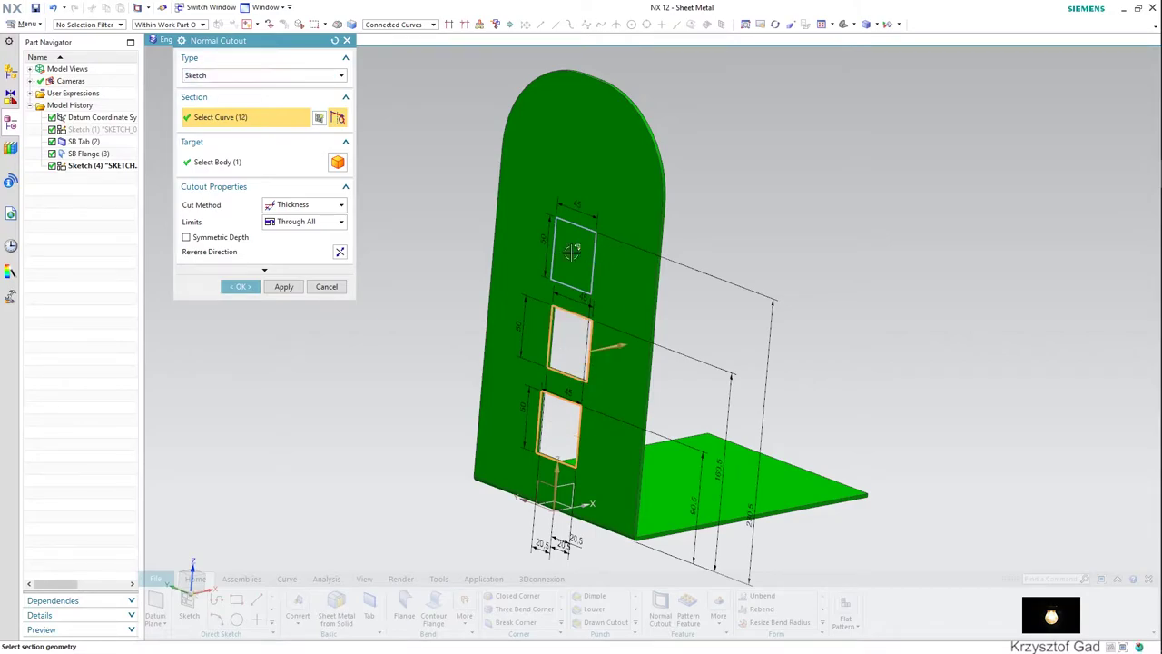
click(239, 286)
middle_drag(245, 285, 773, 10)
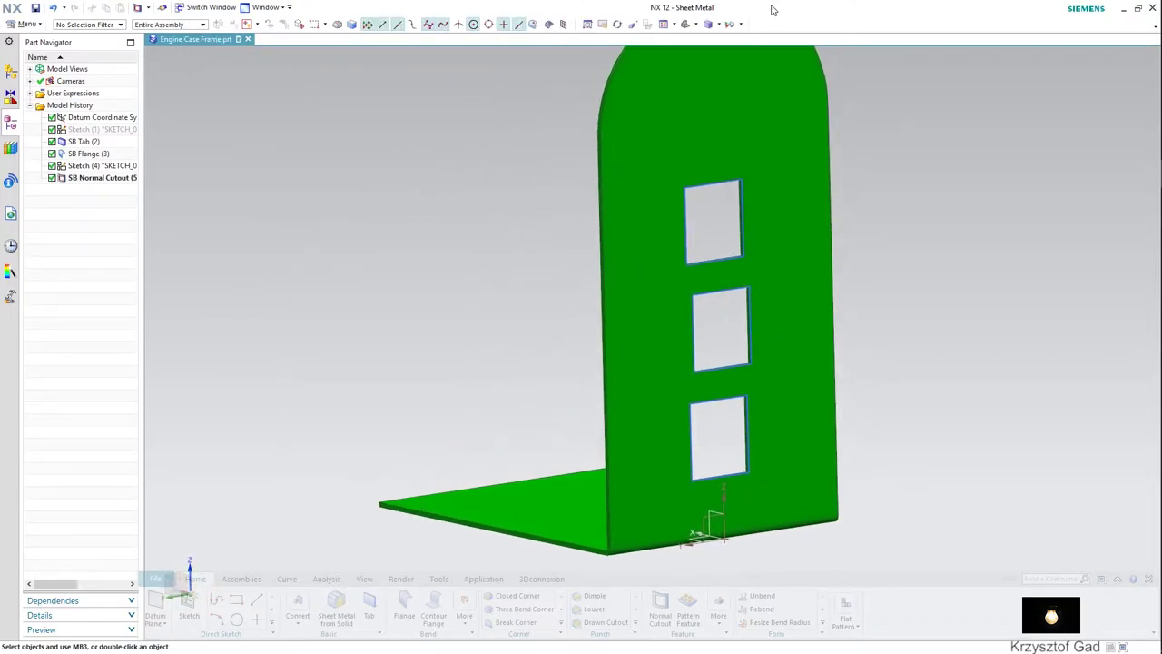
Hide all sketches with Show and Hide (Ctrl+W).
key(ctrl+w)
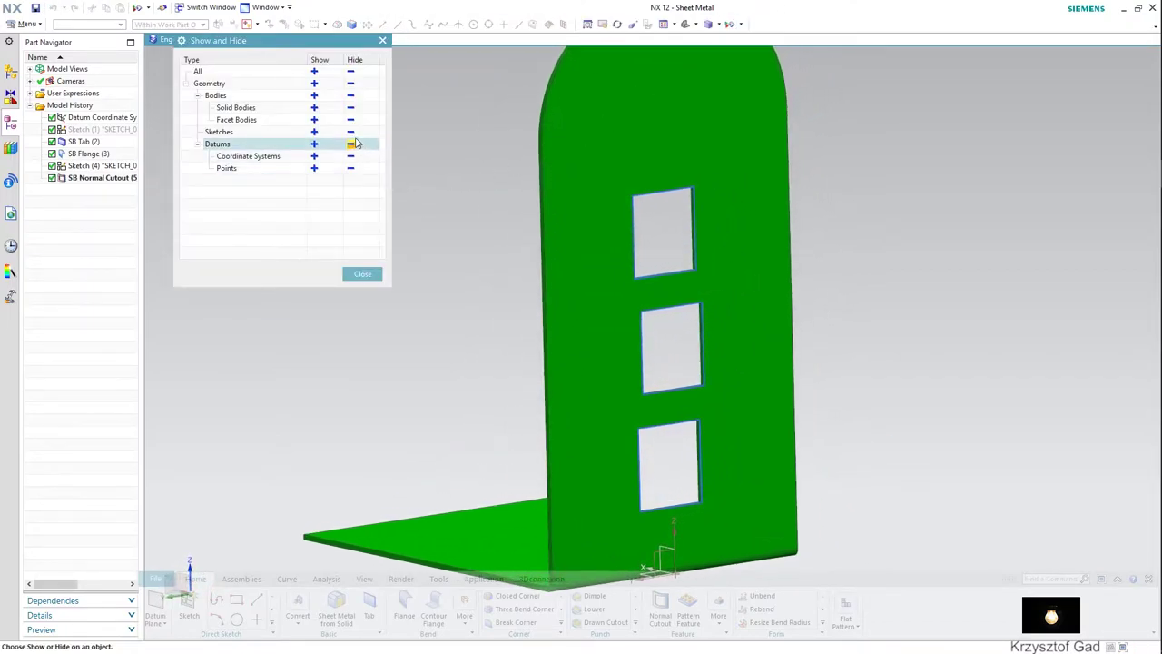
click(350, 131)
click(363, 274)
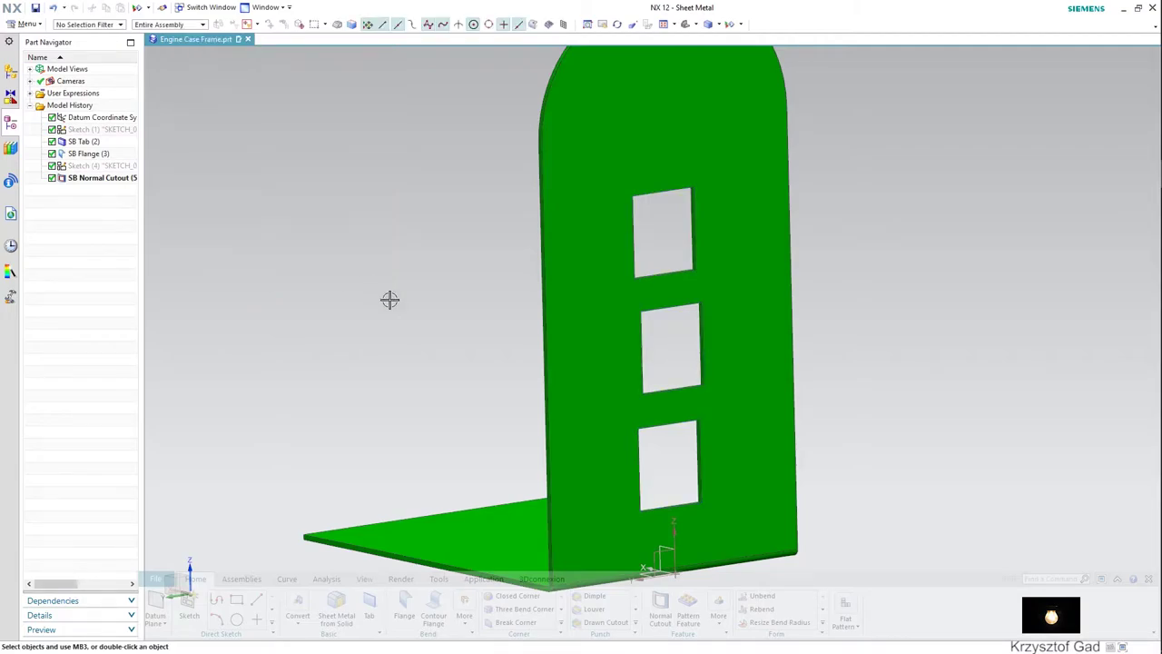
scroll(668, 554, up, 2)
Set up a flange on the bottom window's edge: width from both ends 2 and 2, length 43, offset 4.5.
click(405, 615)
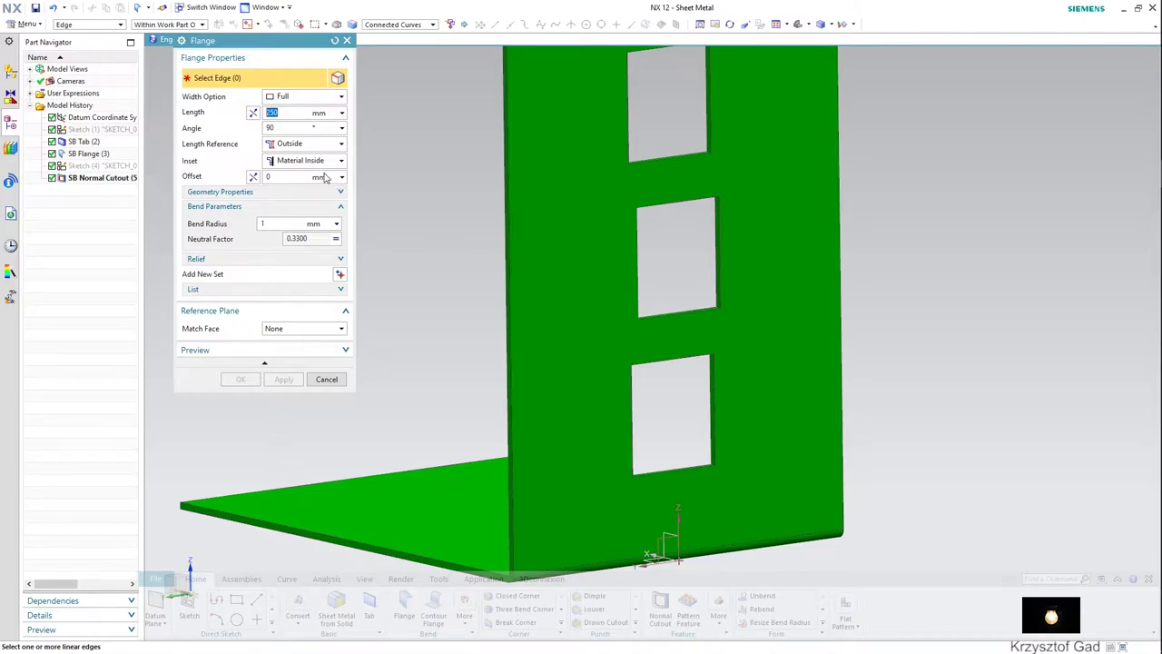
click(634, 392)
middle_drag(634, 391, 508, 400)
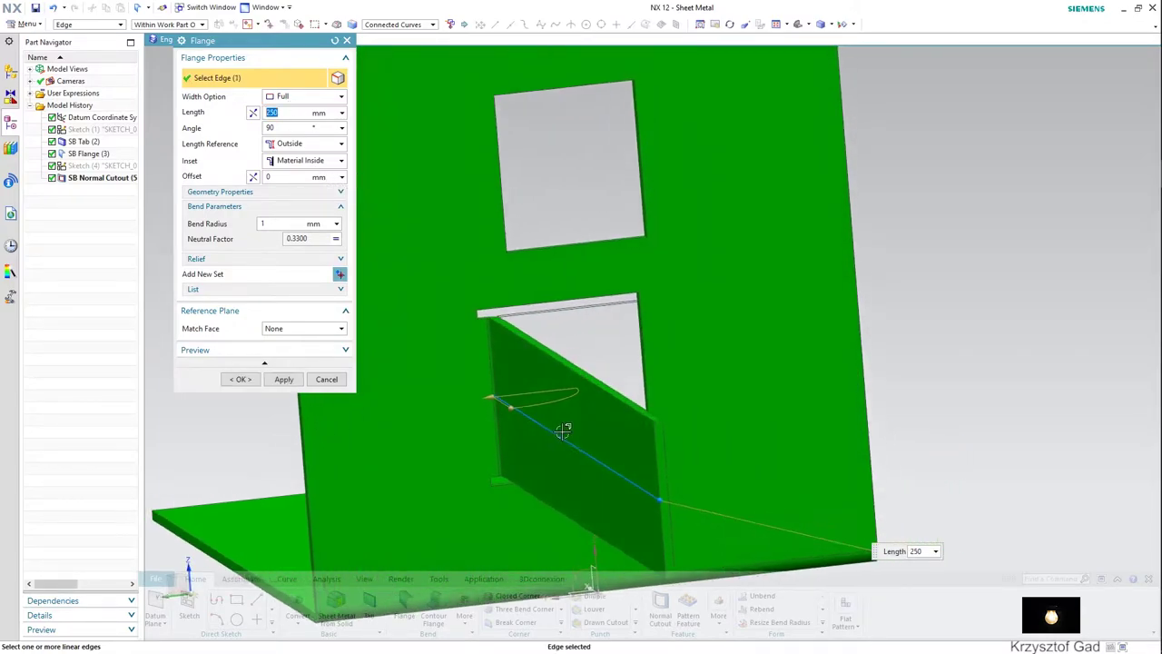
click(297, 98)
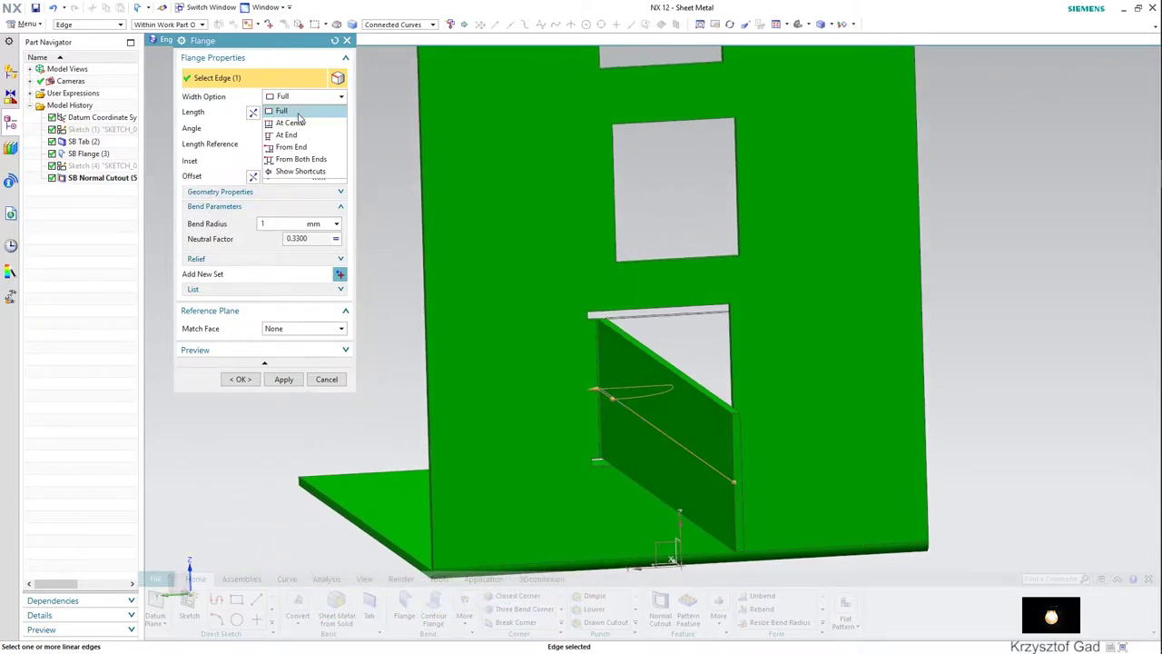
click(315, 161)
text(2)
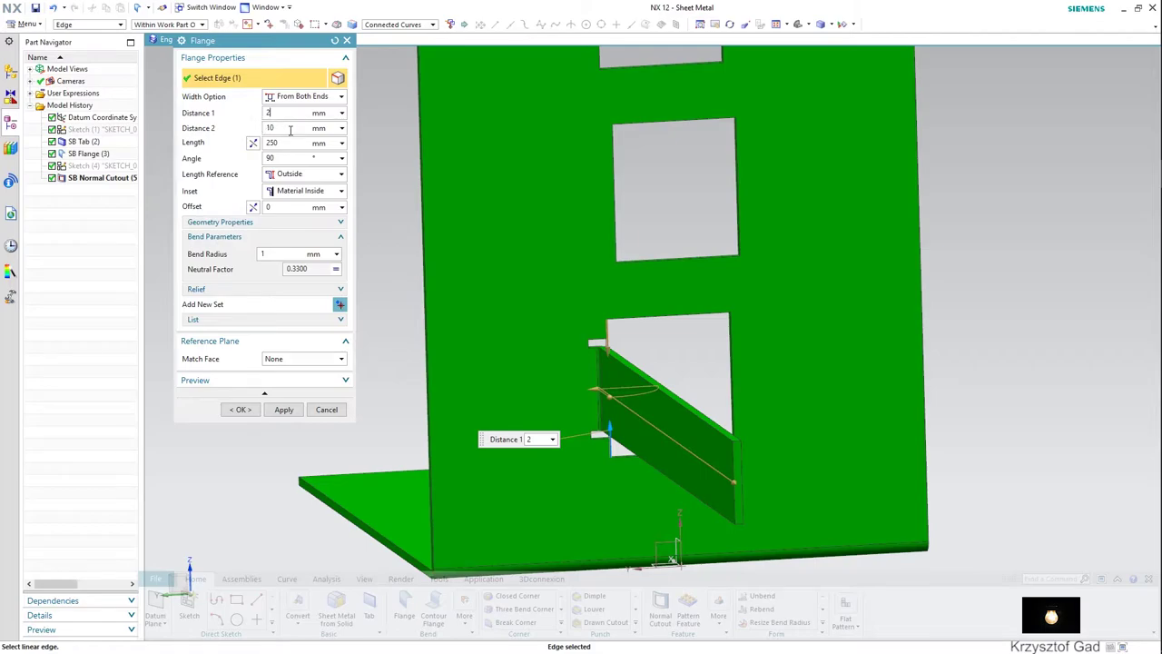
key(Tab)
text(2)
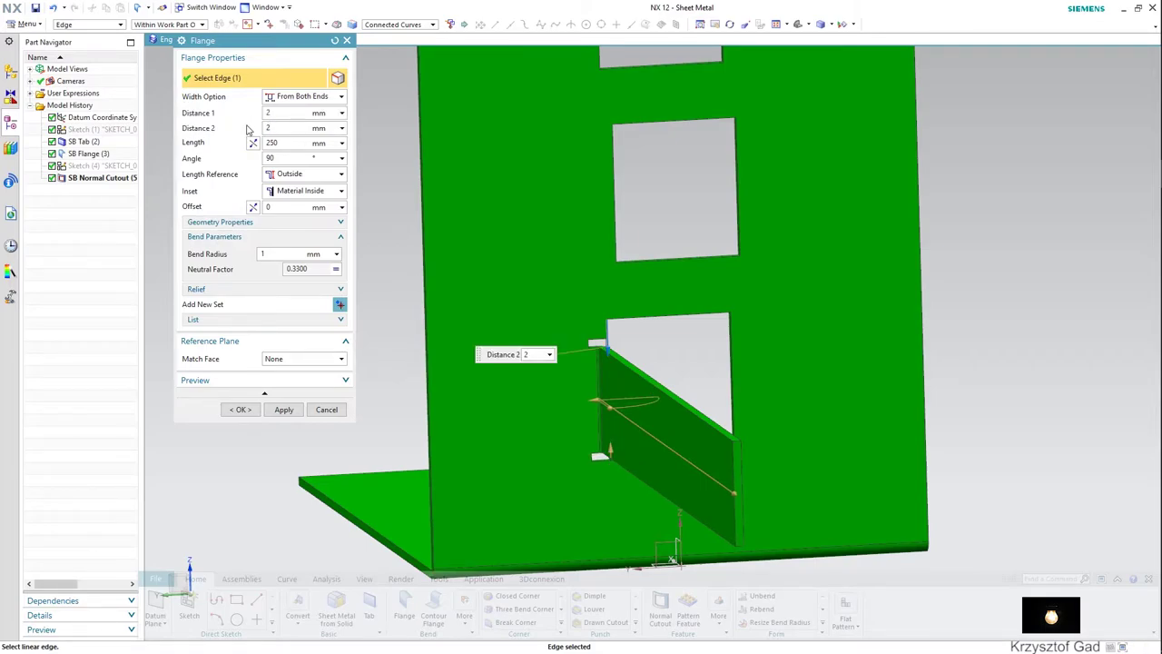
key(Tab)
text(43)
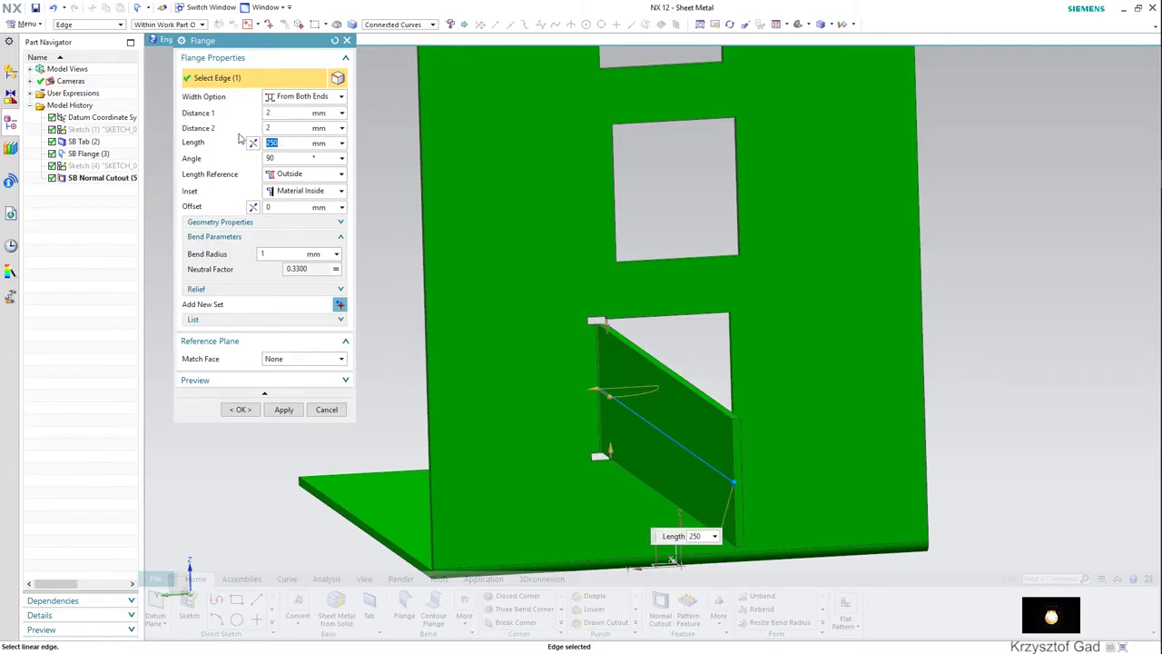
click(281, 206)
text(4.5)
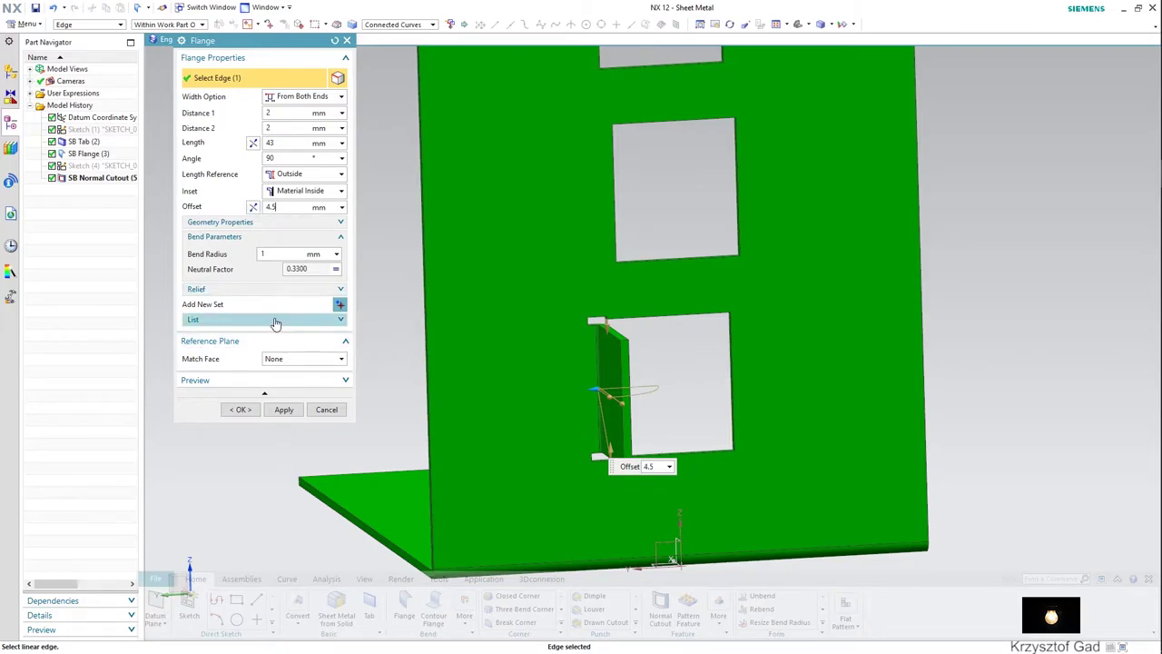
click(279, 254)
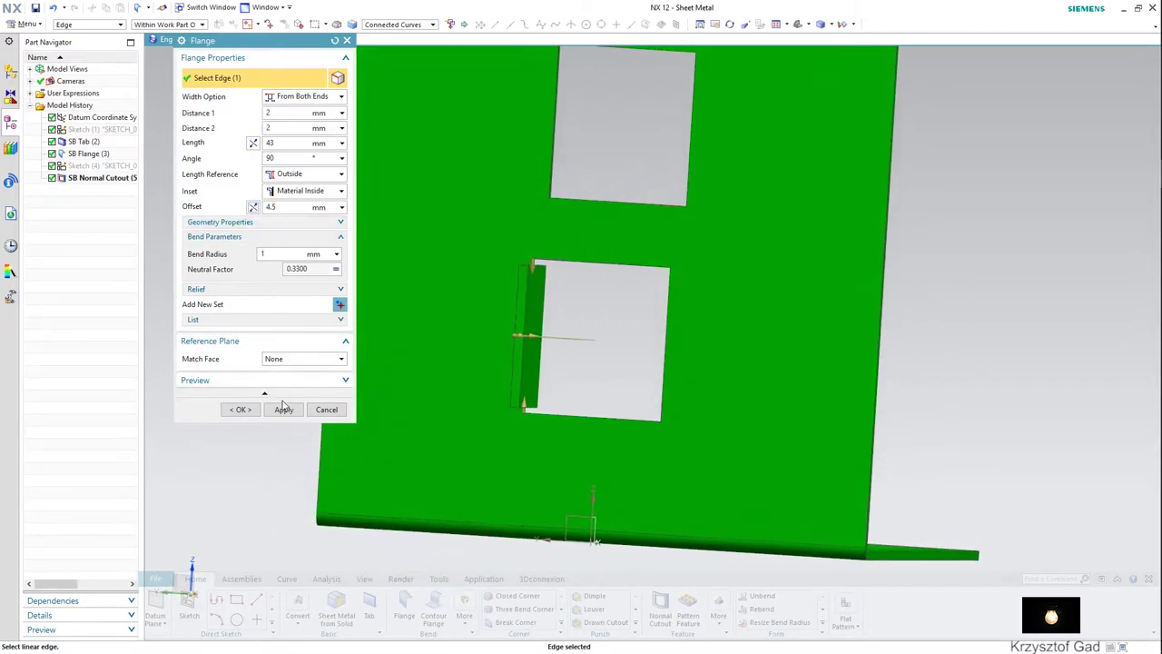
Apply the bottom flange, then add a reversed 43 mm flange on the middle window and one on the top window.
click(283, 410)
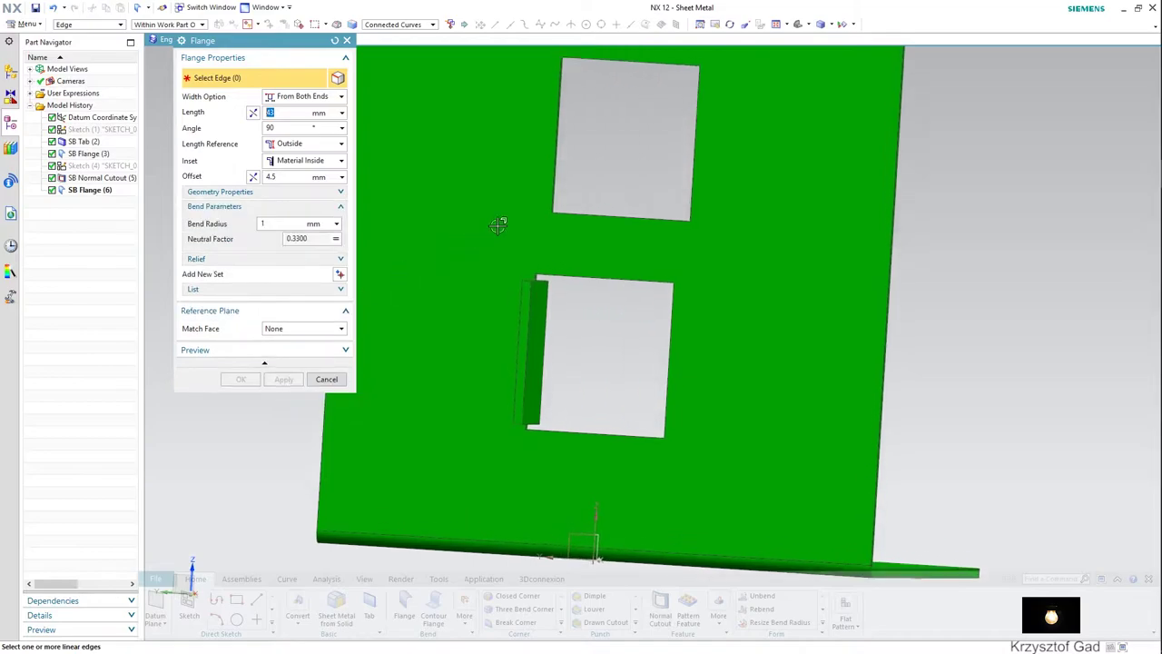
click(697, 250)
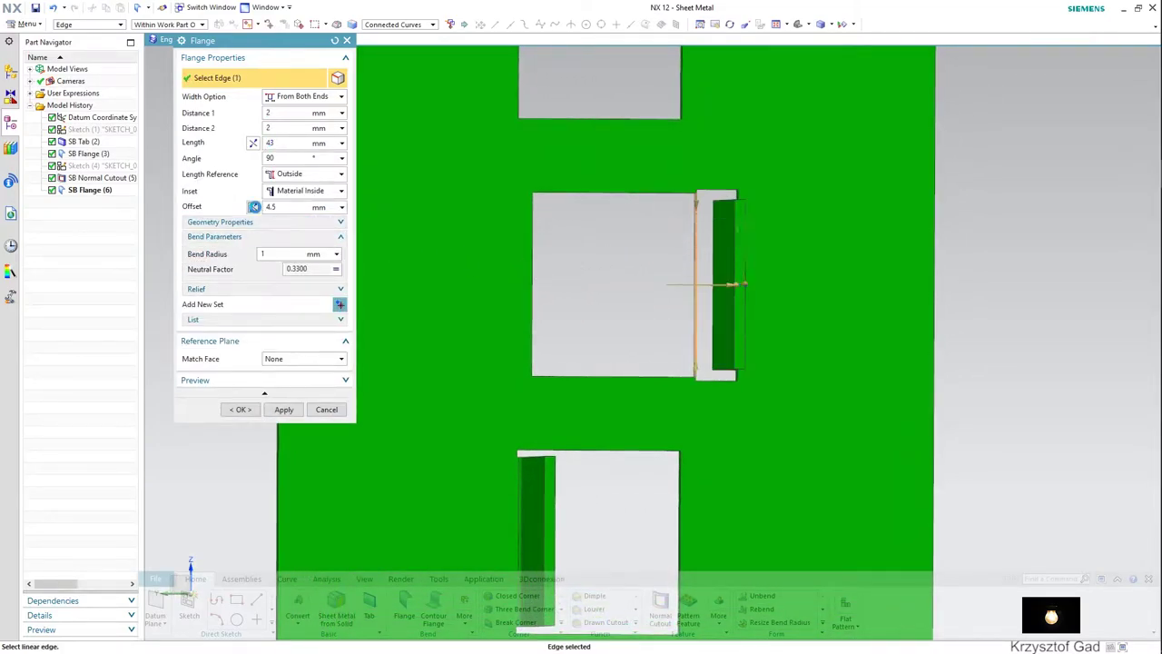
click(254, 207)
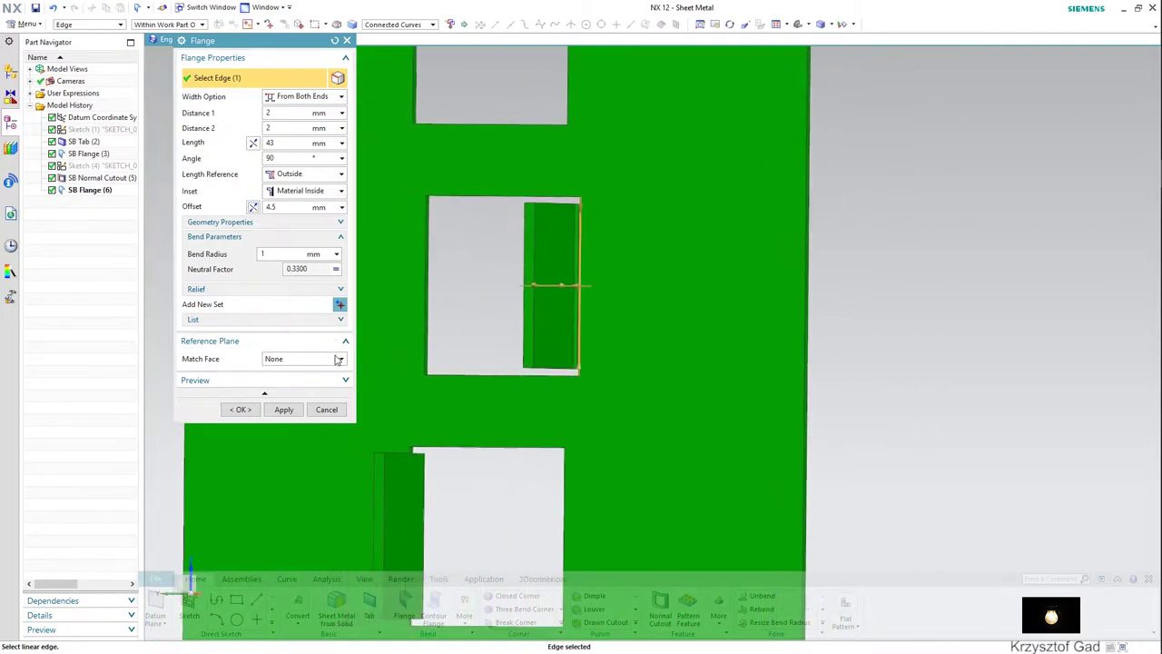
click(289, 410)
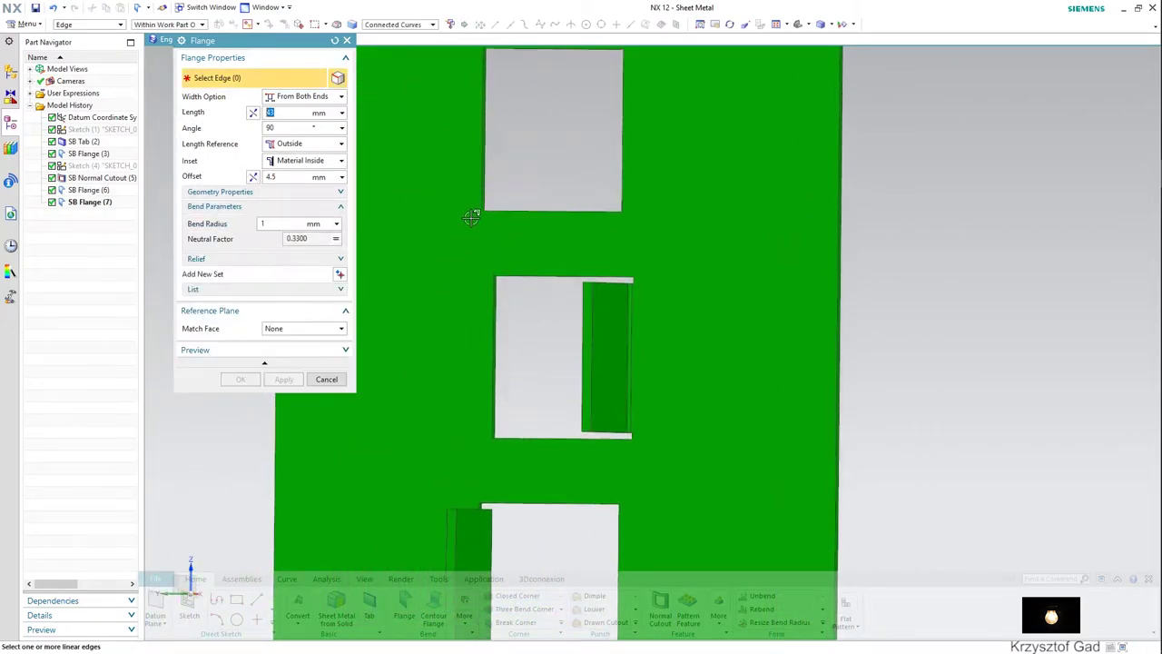
click(471, 219)
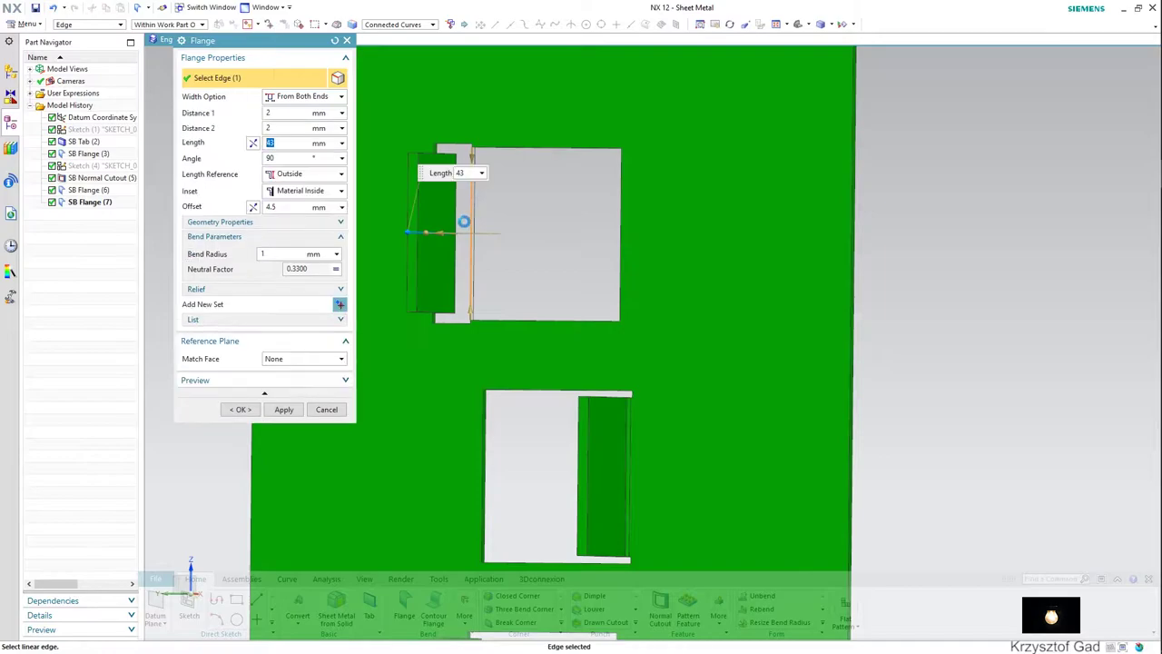
key(Return)
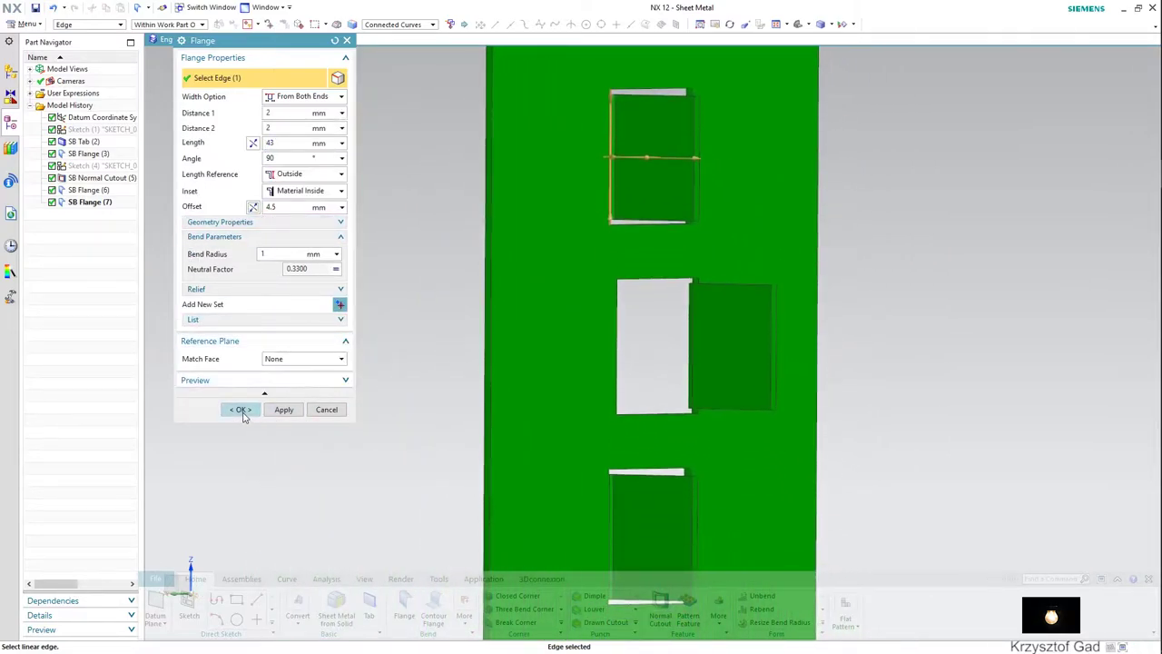
click(240, 410)
mouse_move(262, 415)
middle_down()
mouse_move(356, 400)
mouse_move(382, 456)
middle_up()
Start an 11 mm Through Body hole and pick the flange face to sketch its centre point.
scroll(382, 456, up, 1)
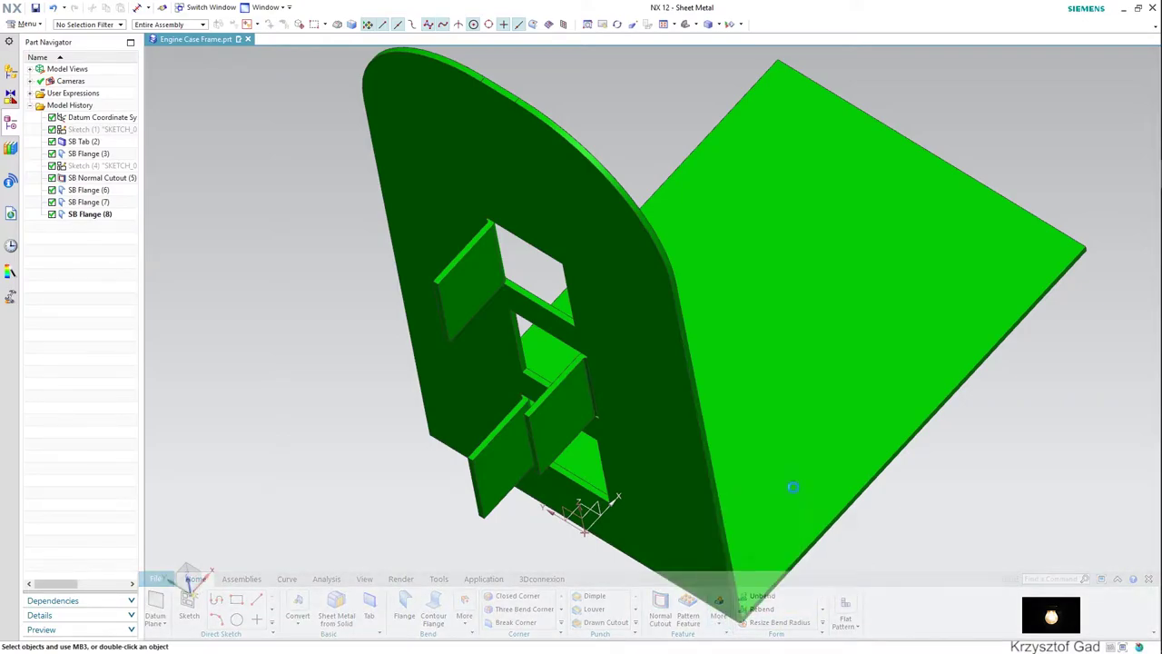
key(h)
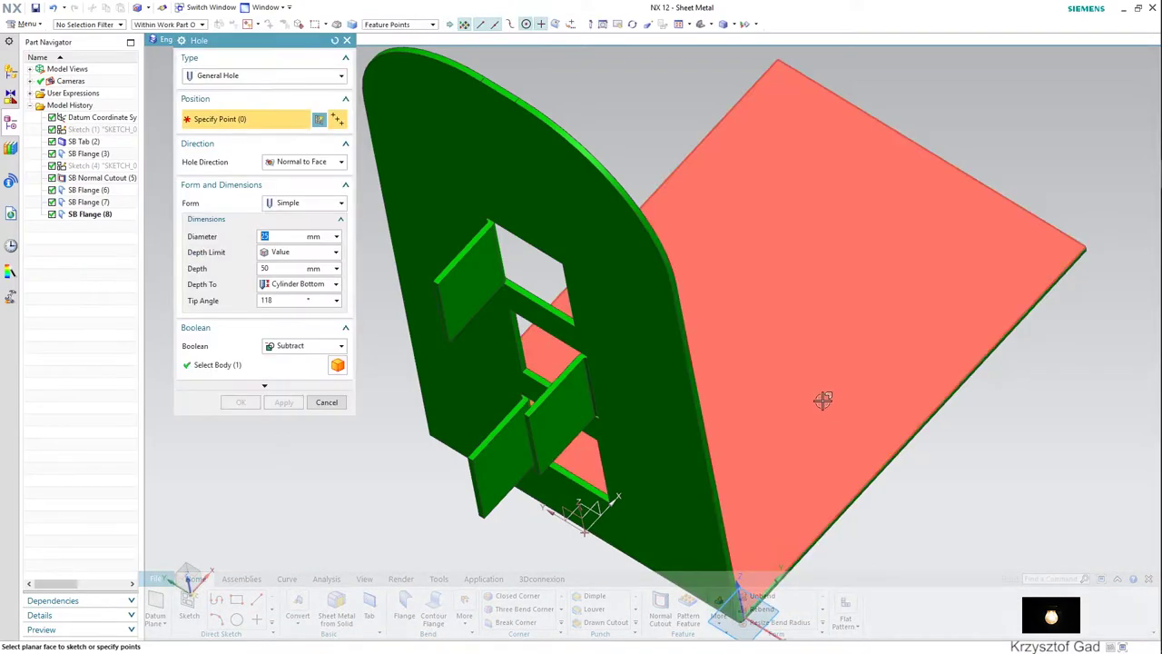
click(288, 234)
text(11)
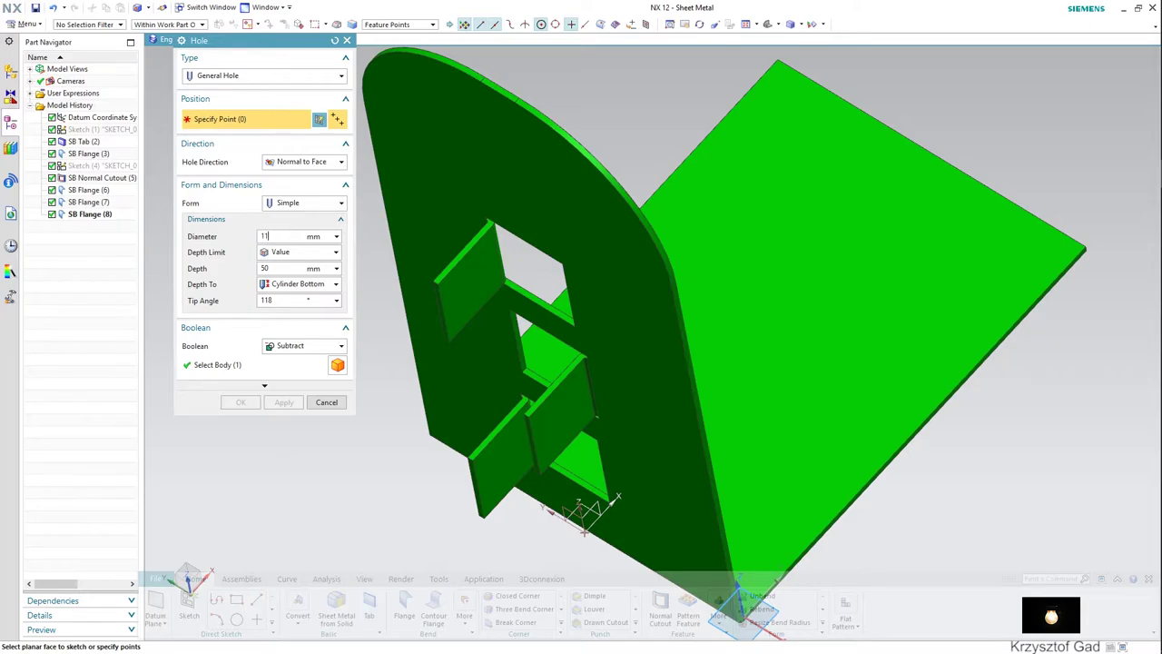
click(287, 255)
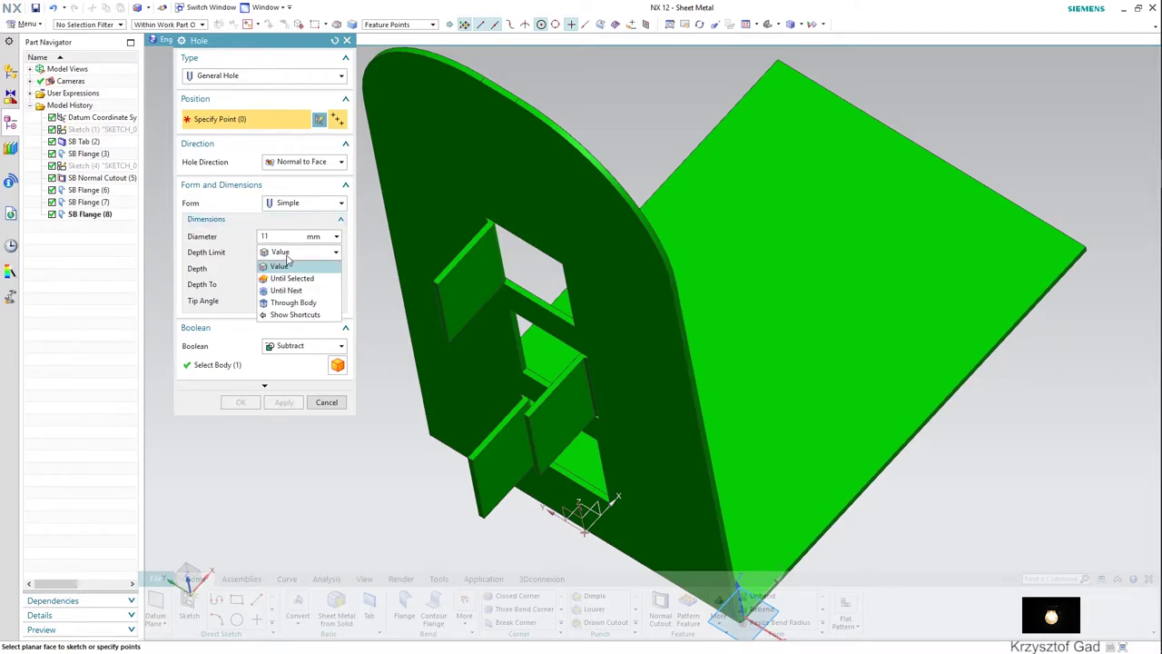
click(288, 304)
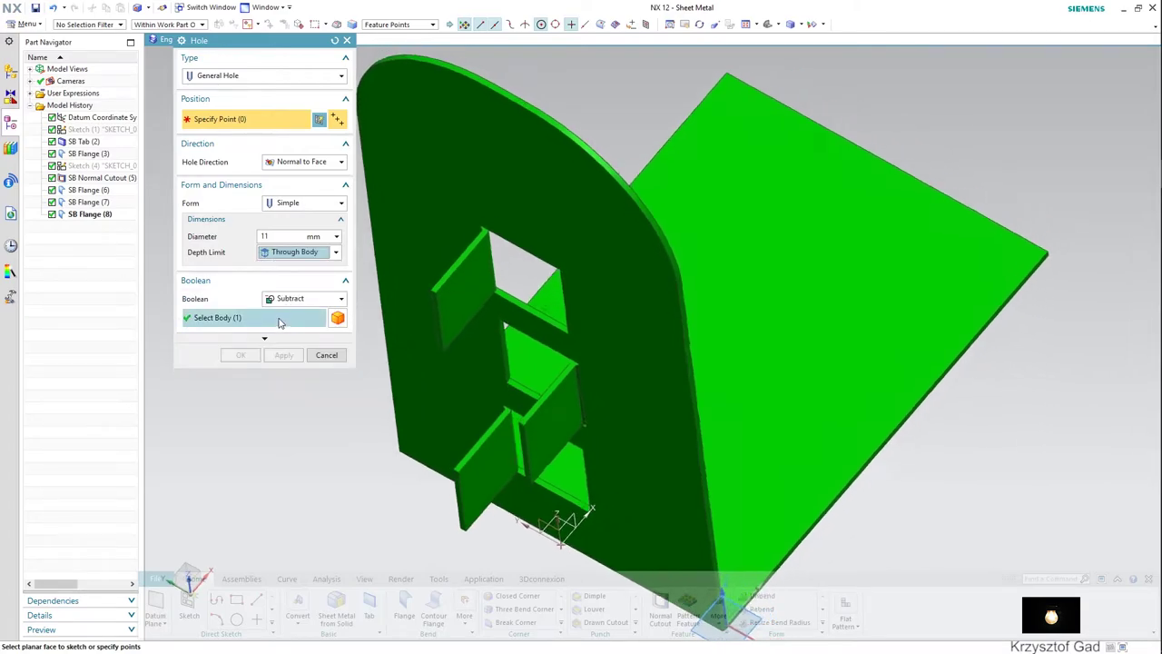
scroll(545, 272, up, 3)
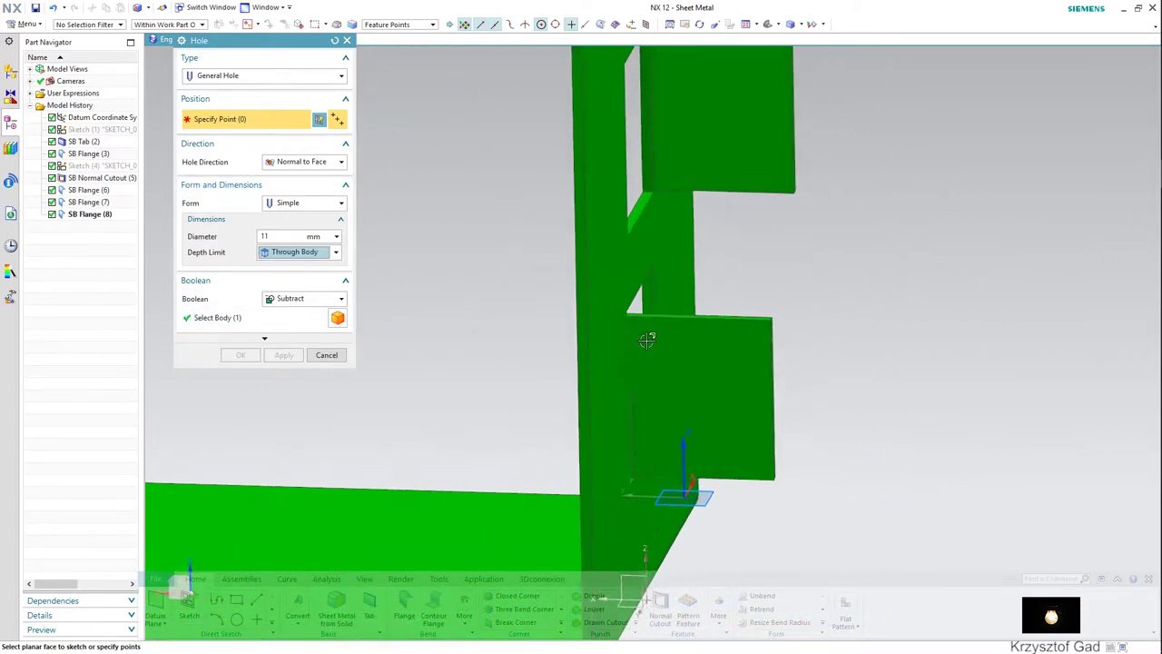
scroll(653, 336, up, 3)
scroll(672, 349, up, 1)
click(672, 349)
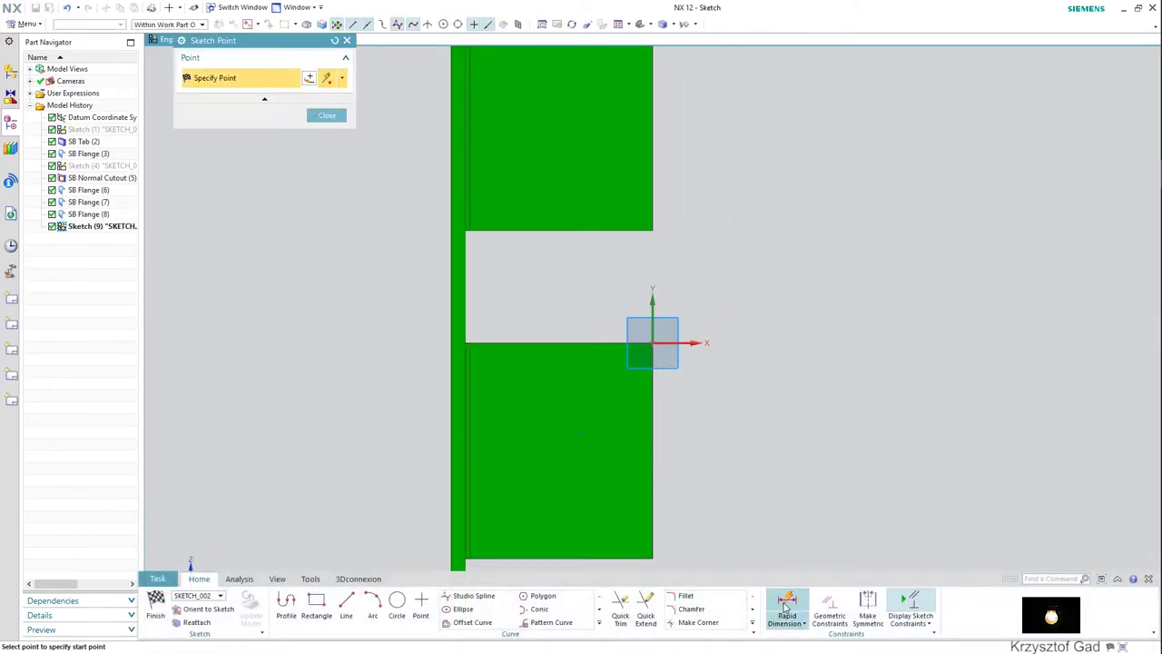
Dimension the hole centre 23 from the tab's bottom edge and 22 from the left edge, then create the hole.
click(785, 606)
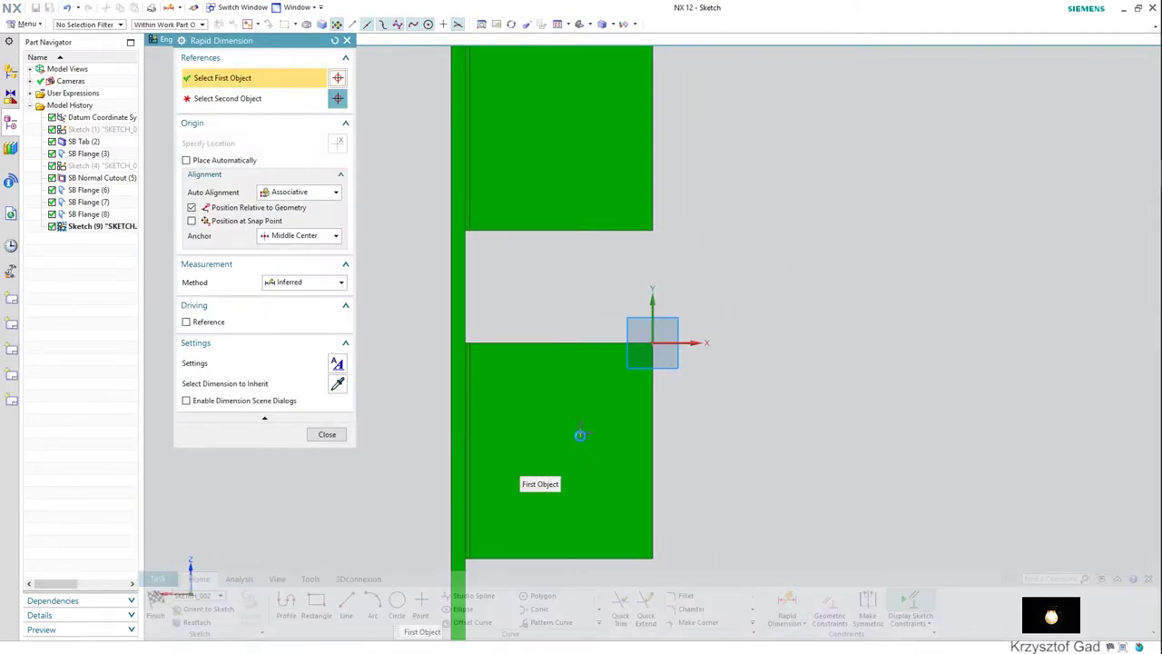
click(579, 433)
click(611, 553)
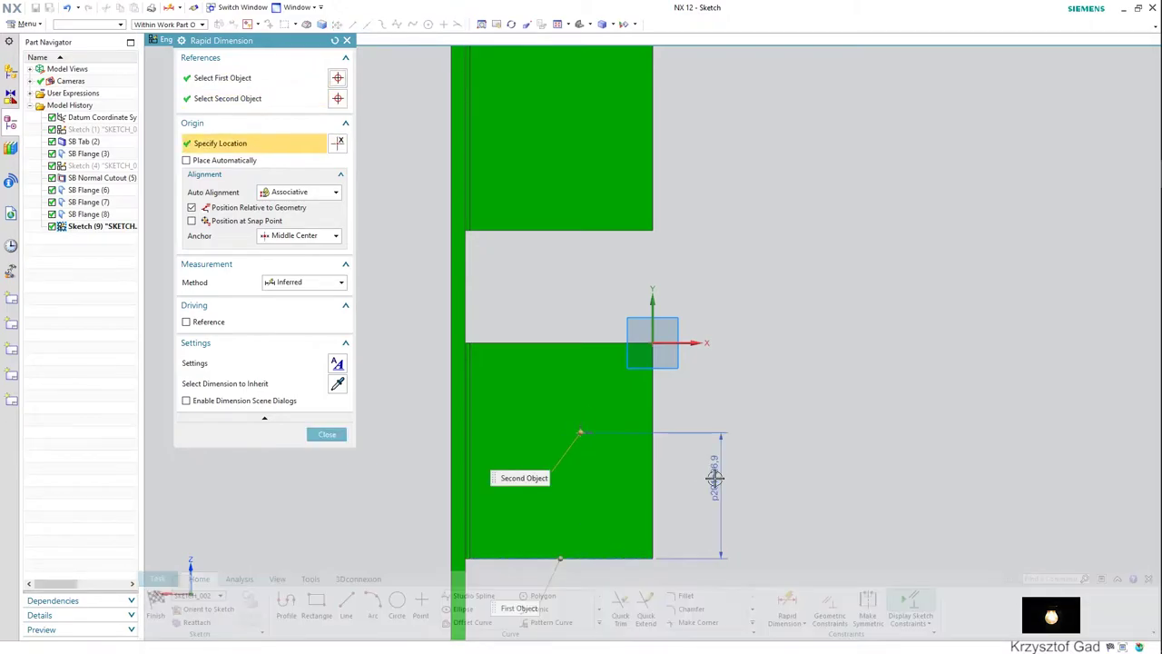
click(716, 477)
text(23)
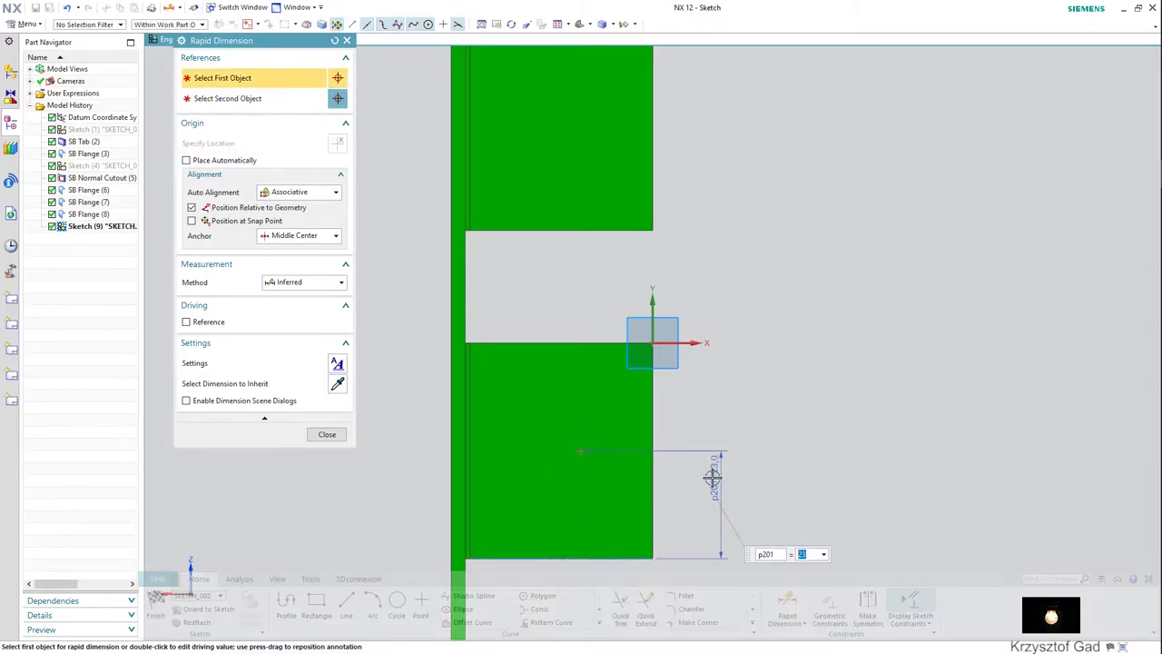
click(580, 448)
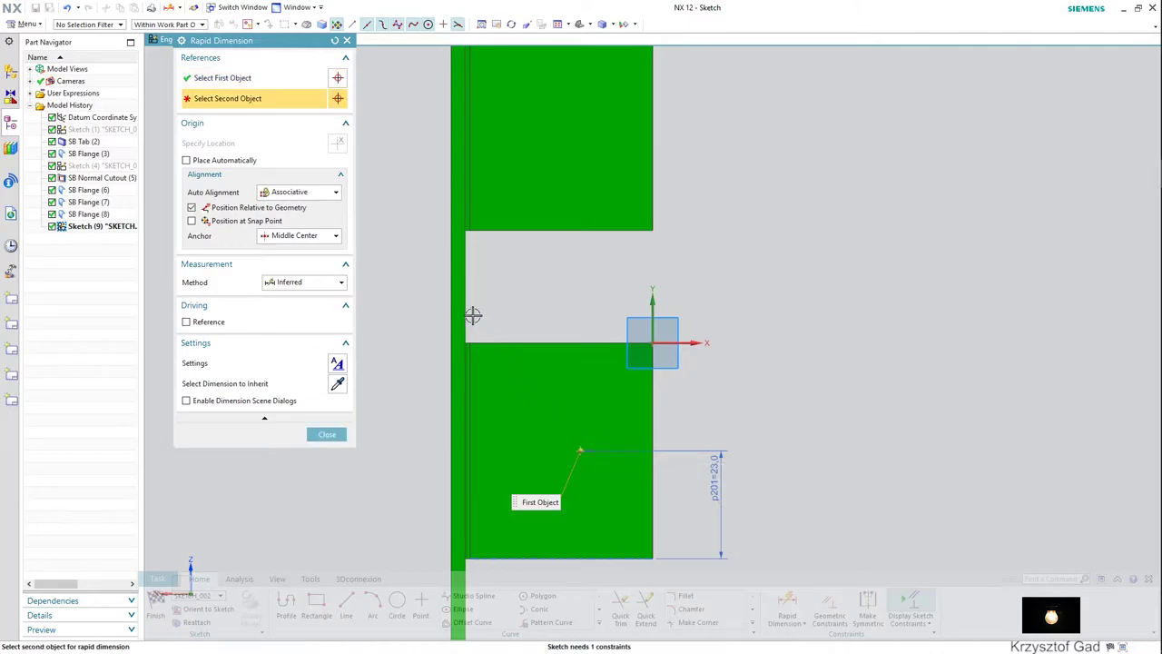
click(467, 313)
click(566, 311)
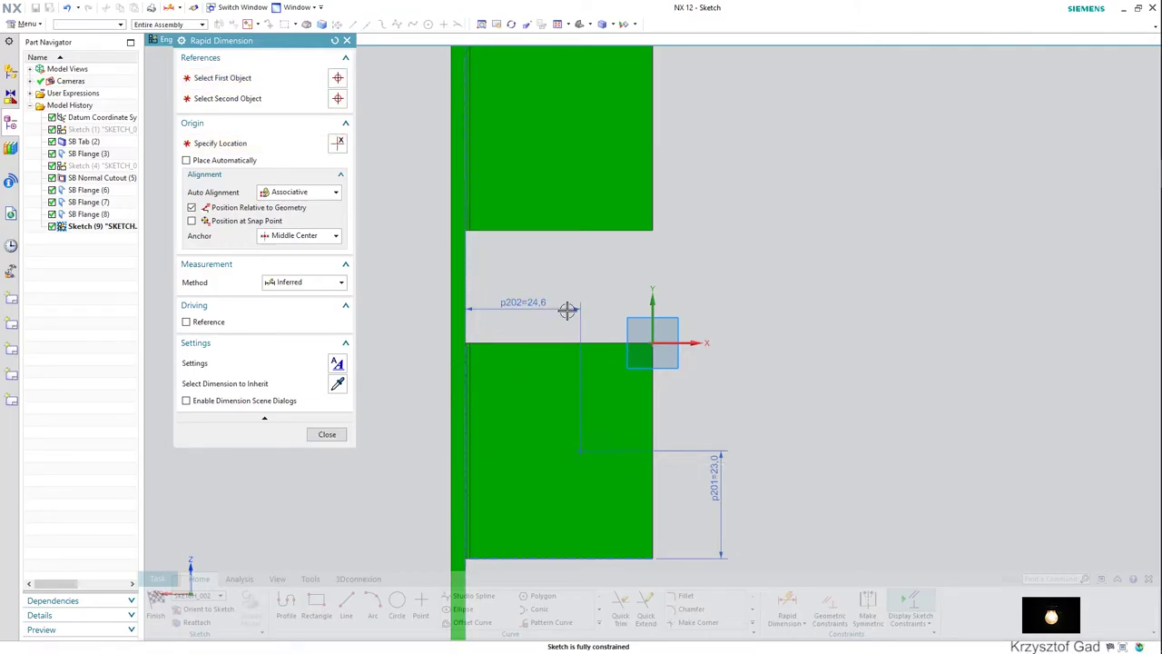
text(22)
key(Return)
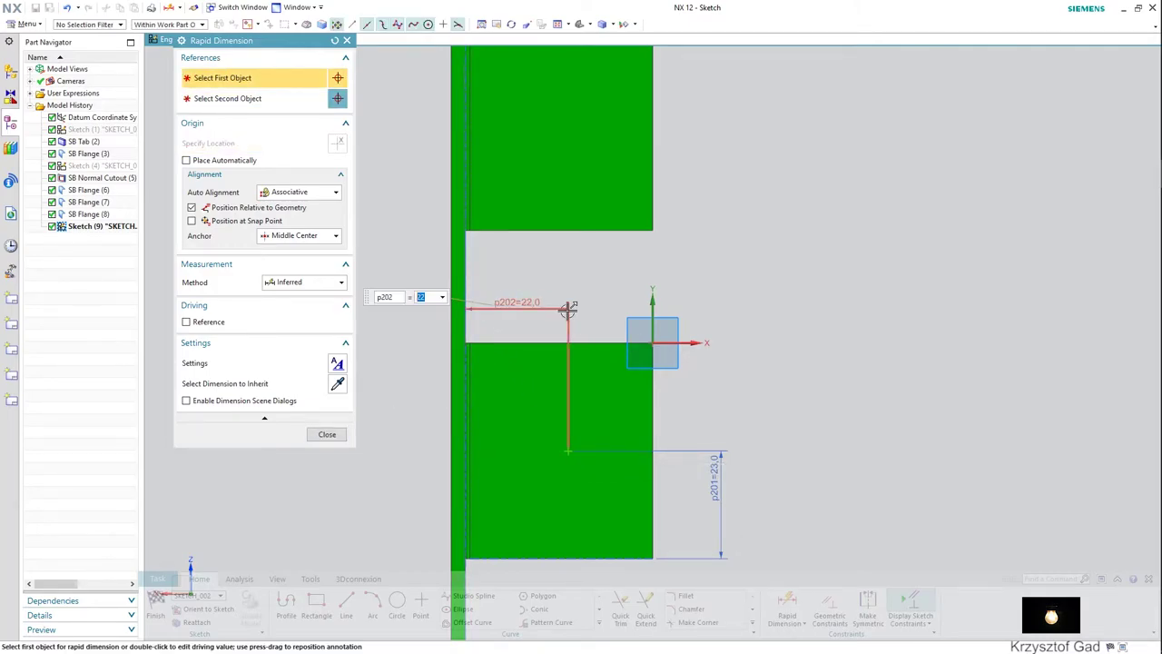
click(327, 435)
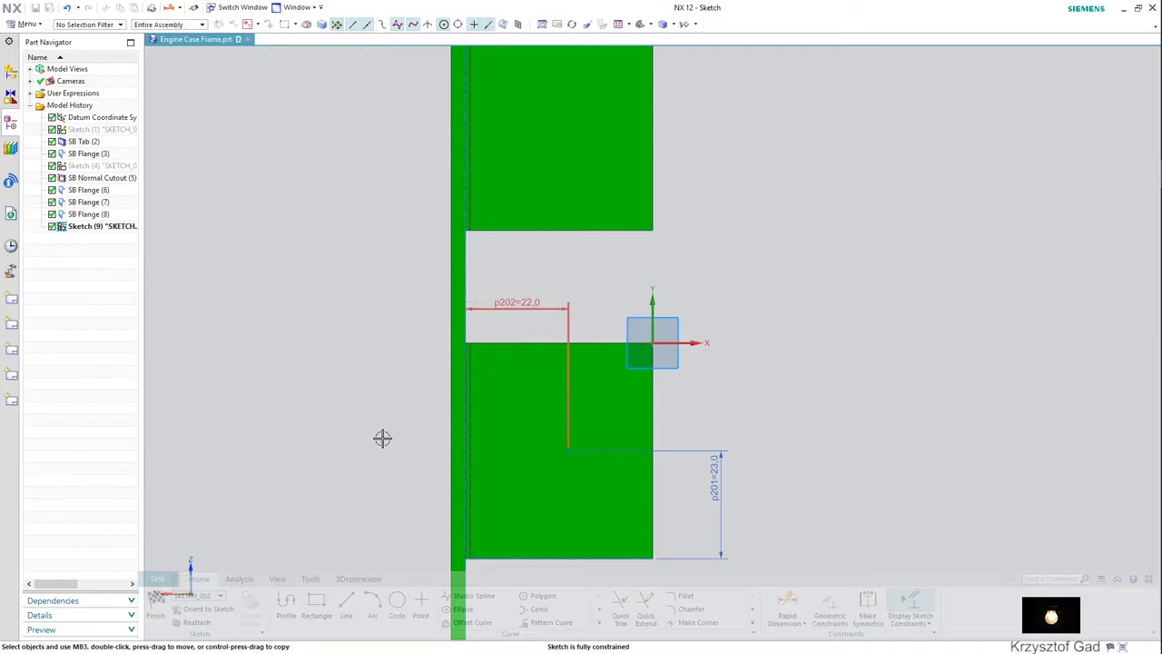
middle_drag(311, 501, 332, 431)
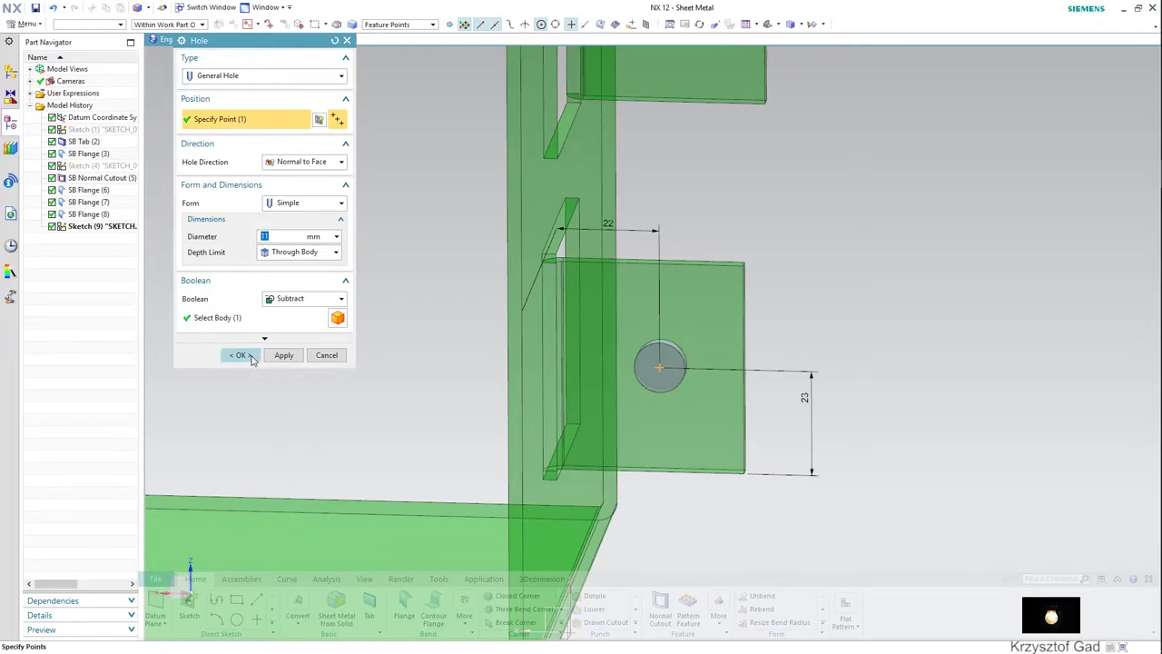
click(242, 355)
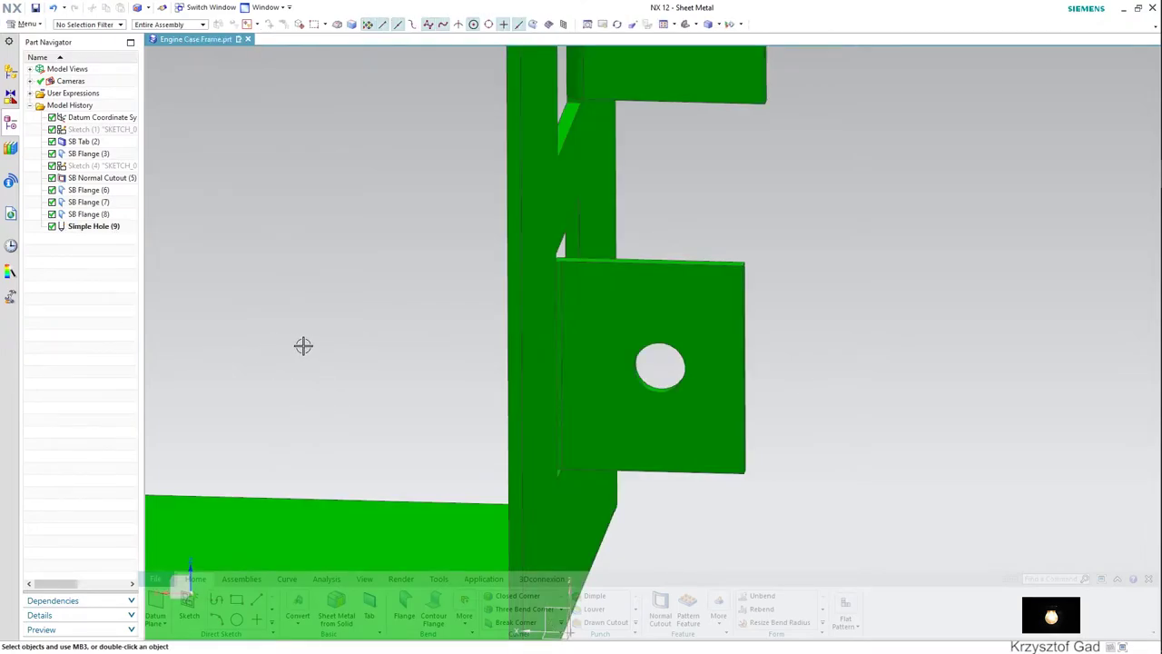
Start a new hole and place its centre point on the next flange tab face.
mouse_move(303, 342)
middle_down()
mouse_move(532, 485)
mouse_move(679, 617)
middle_up()
click(718, 616)
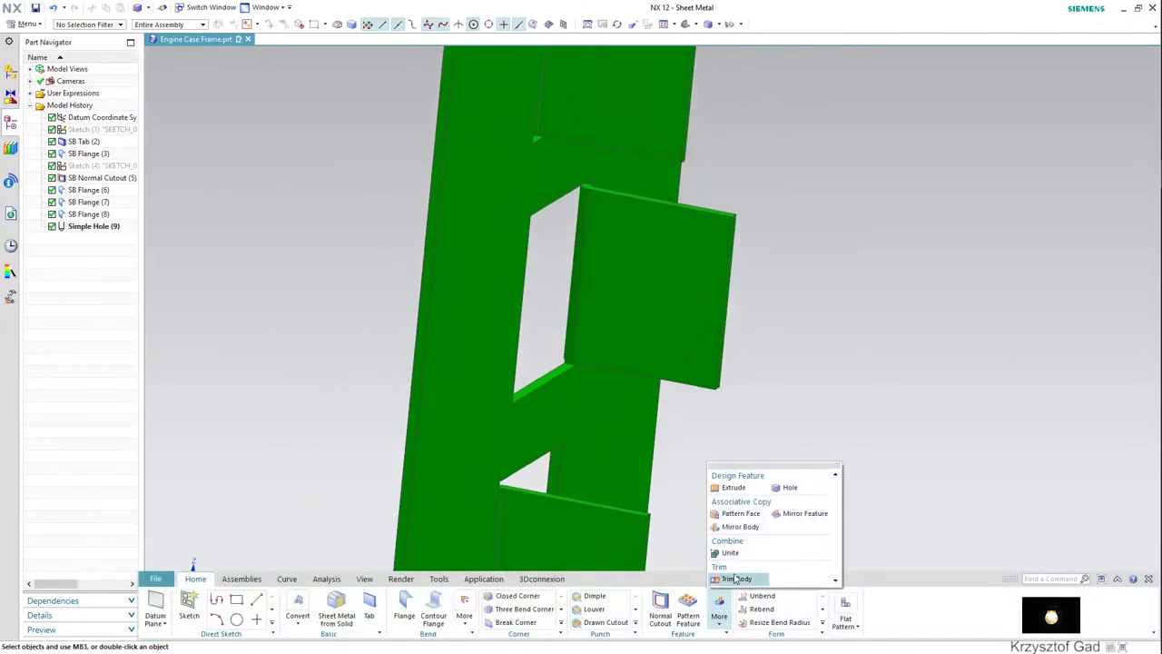
click(796, 489)
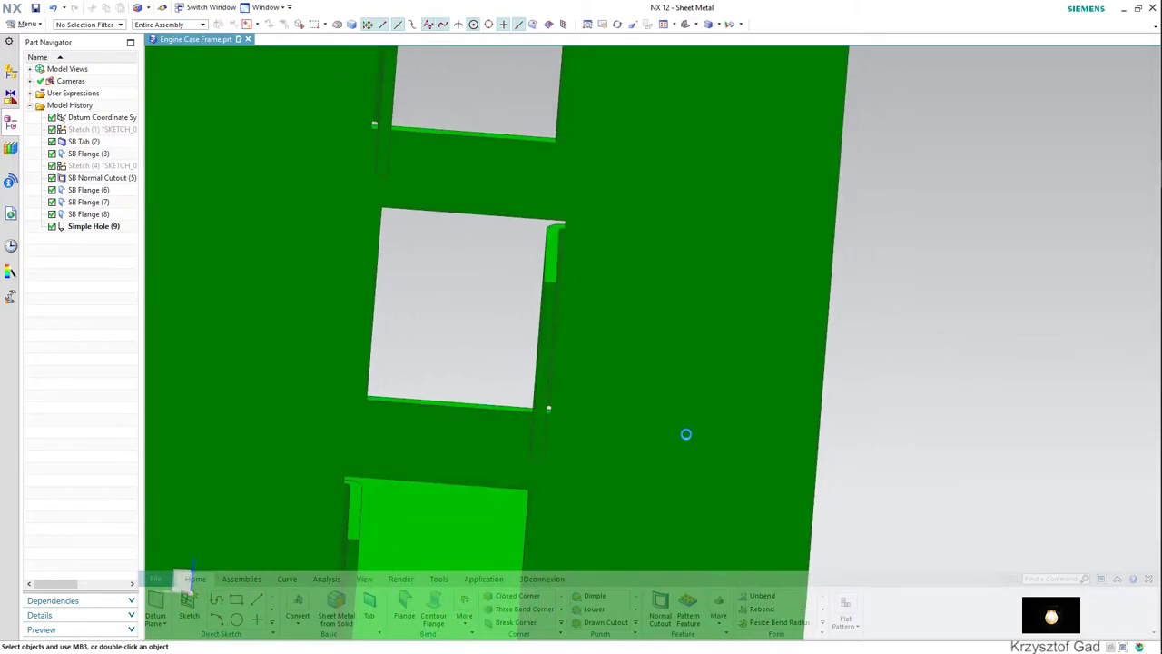
mouse_move(666, 430)
middle_down()
mouse_move(630, 410)
mouse_move(578, 410)
mouse_move(527, 363)
middle_up()
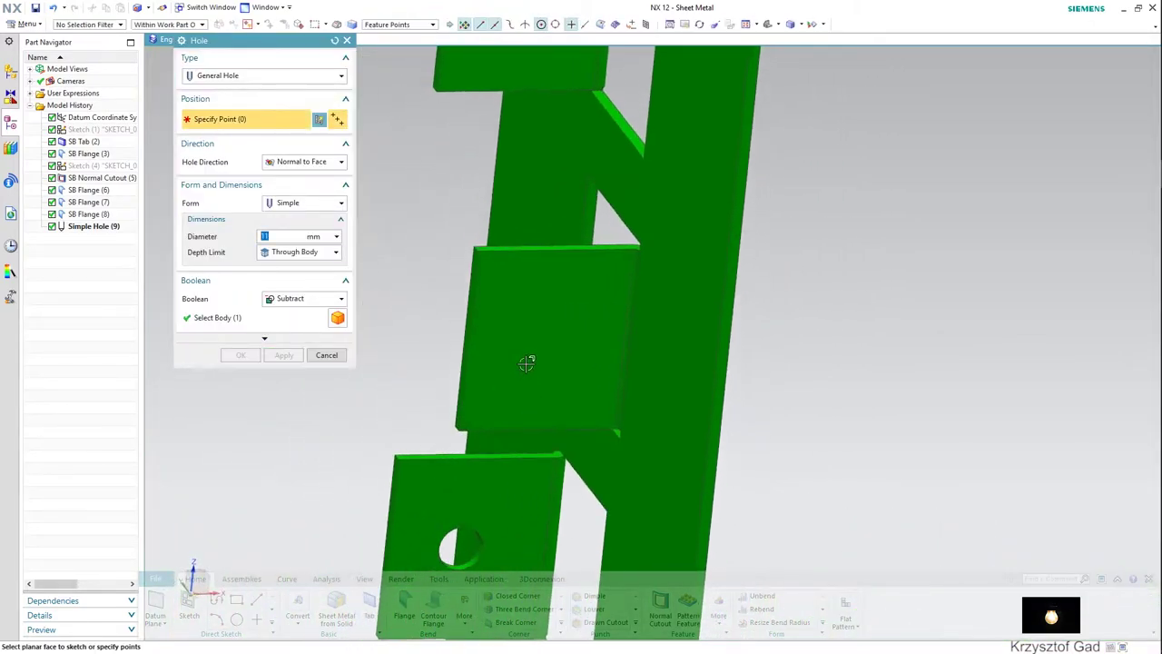
click(527, 363)
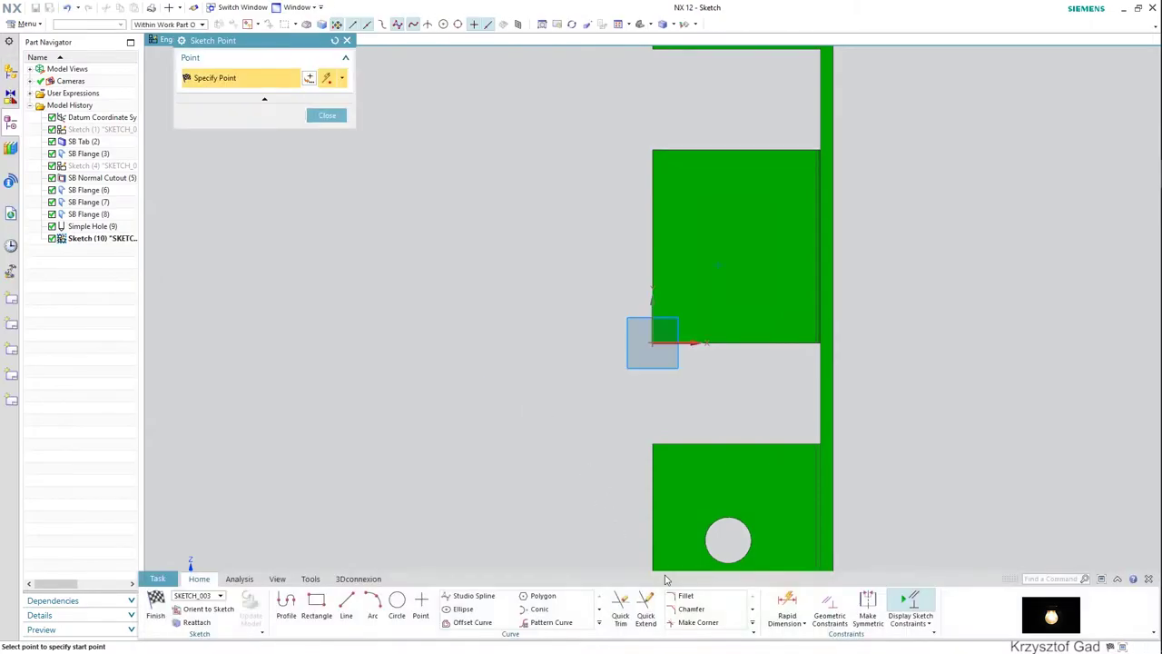
Dimension the point 23 from the tab's top edge and 22 from the frame edge, then cut the hole.
click(786, 606)
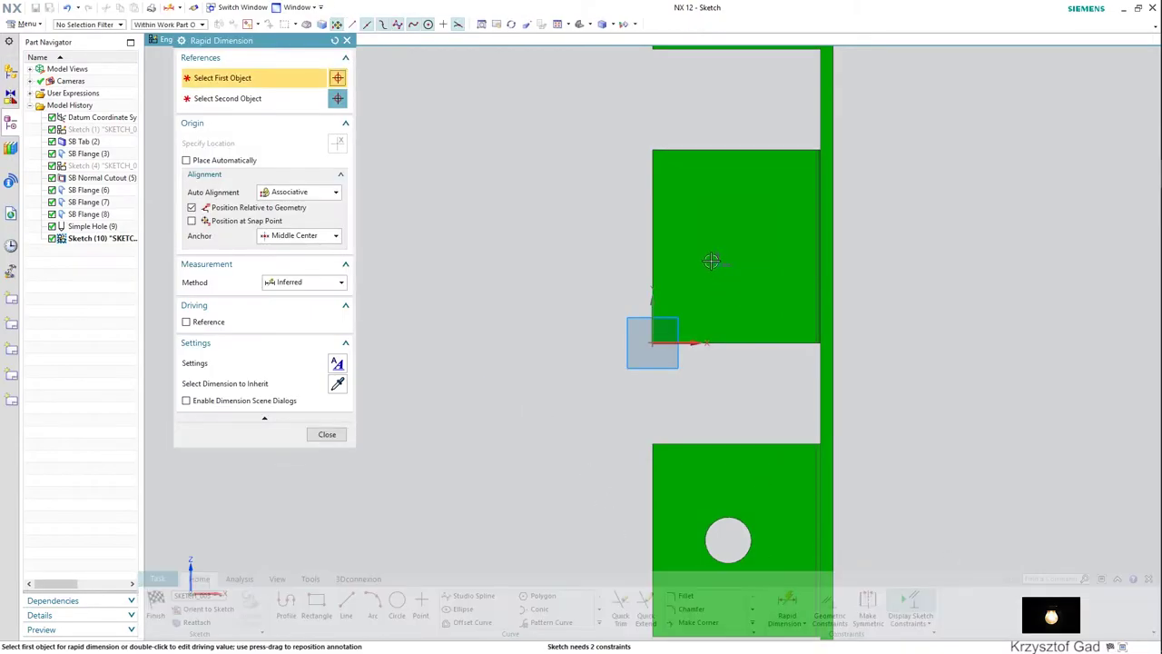
click(717, 266)
click(737, 147)
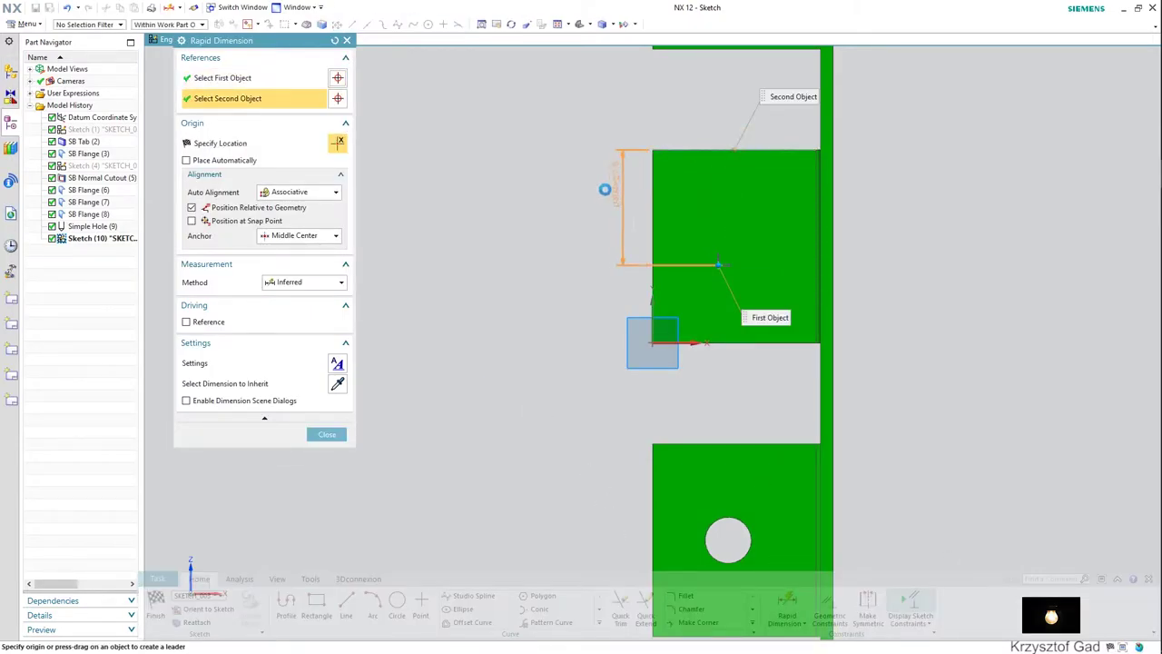
click(599, 194)
text(3)
key(Return)
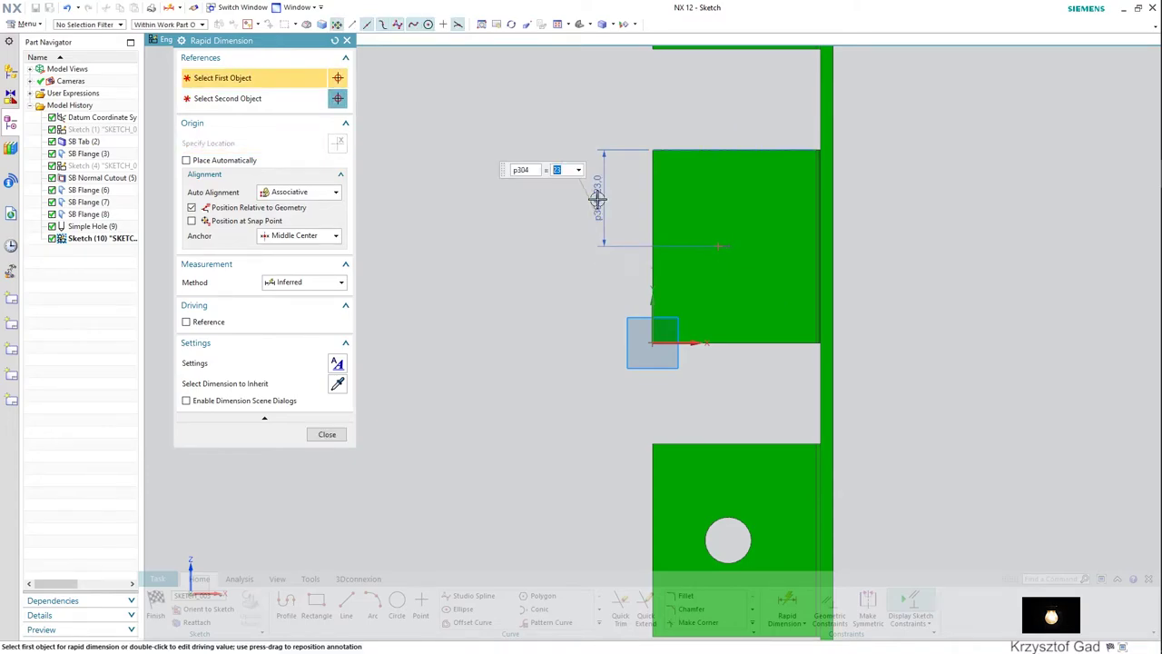
click(718, 246)
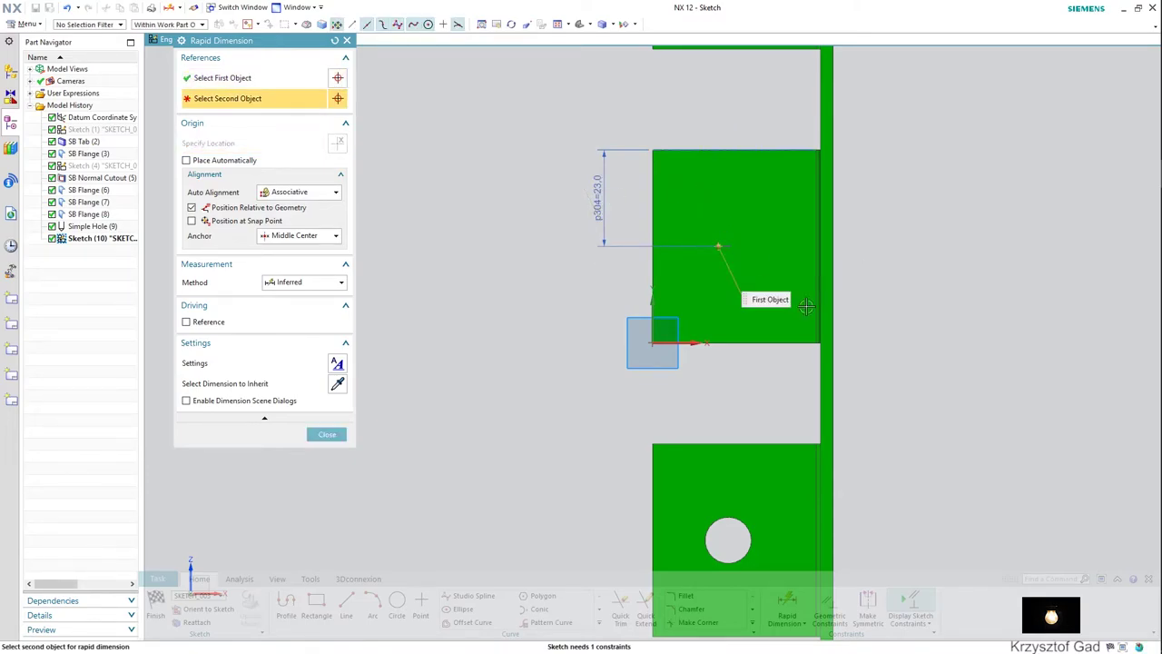
click(784, 373)
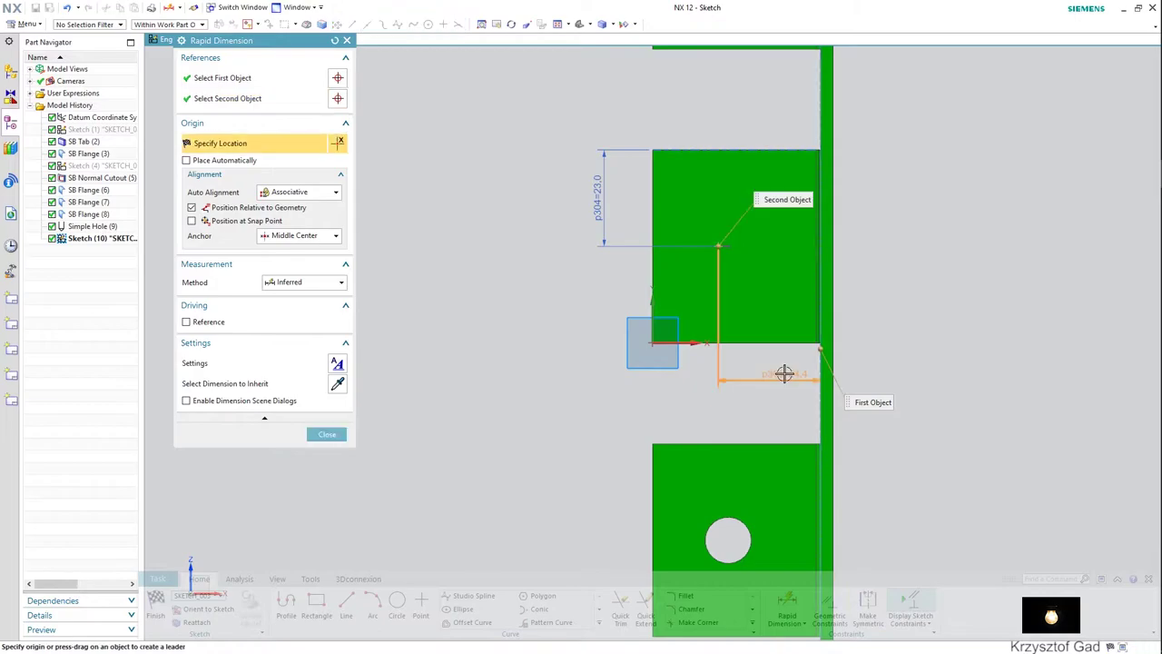
click(784, 380)
text(22)
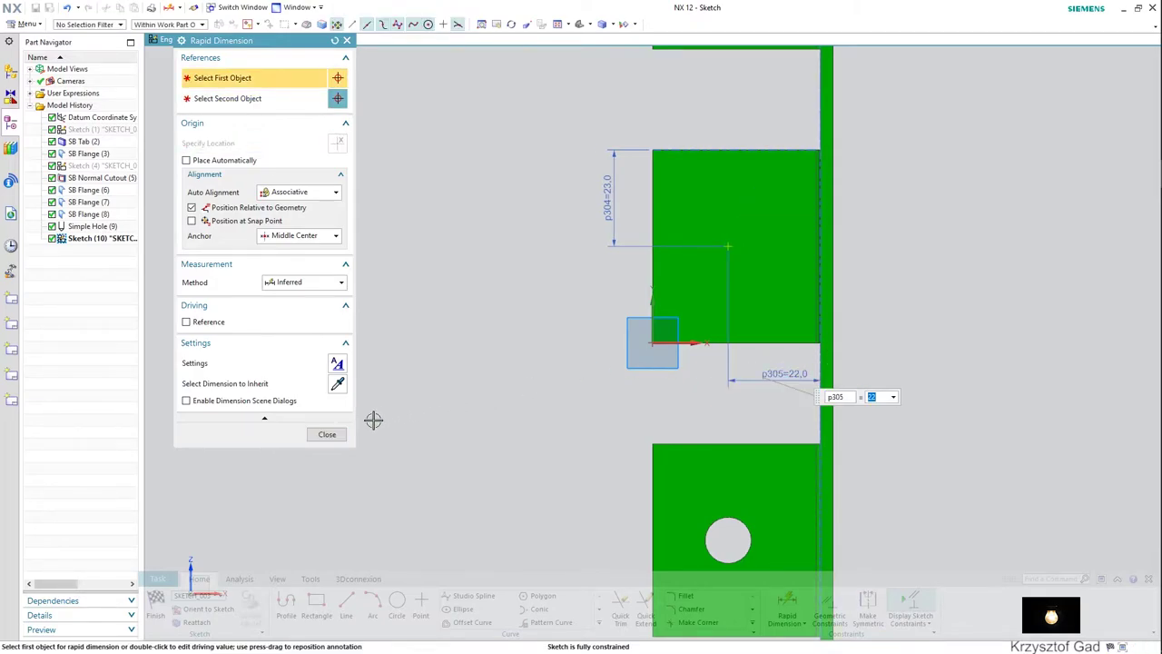
click(332, 435)
key(ctrl+q)
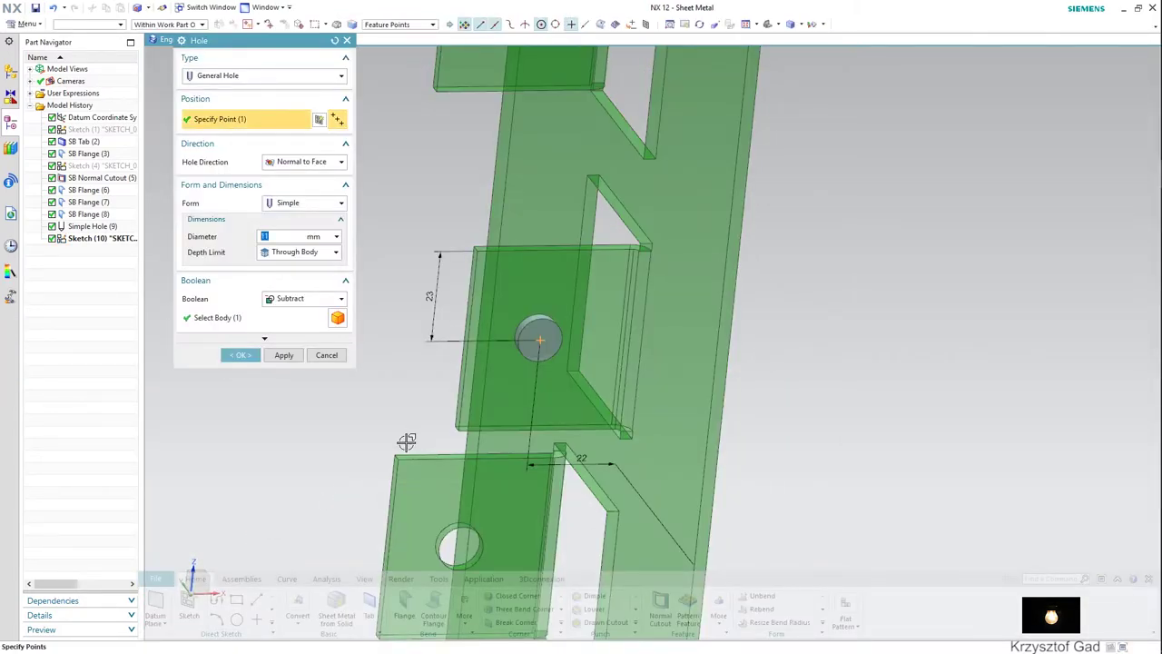
click(284, 355)
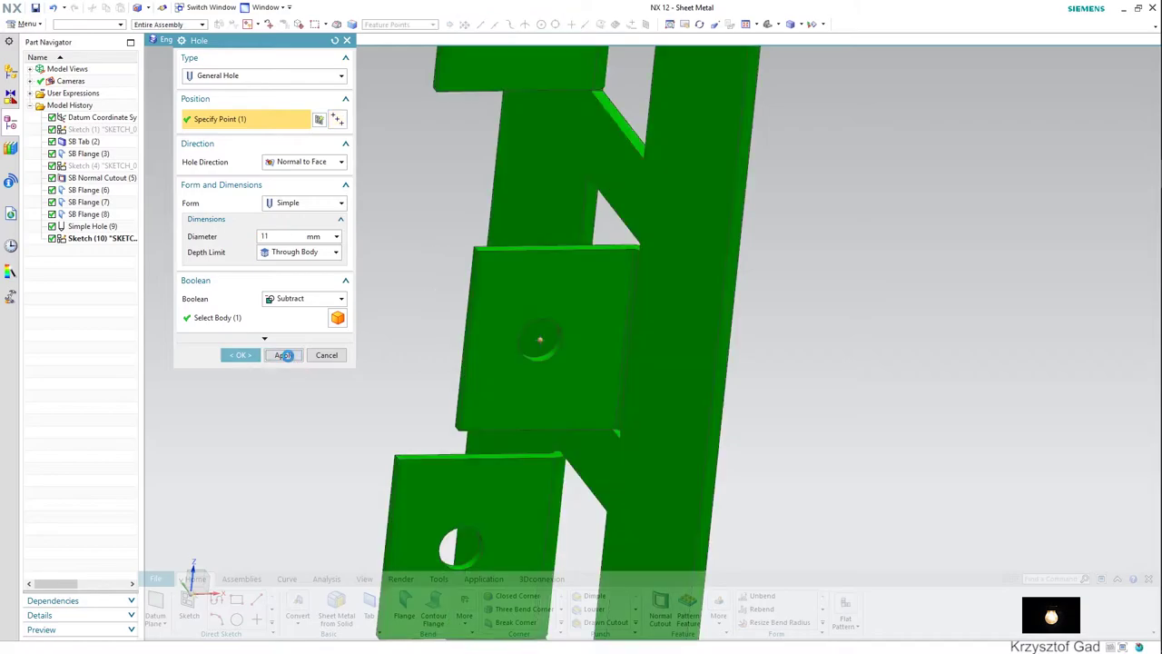
On the third tab, dimension a point 23 and 22 from the edges and cut the 11 mm hole.
mouse_move(290, 363)
middle_down()
mouse_move(441, 355)
mouse_move(724, 295)
mouse_move(750, 241)
middle_up()
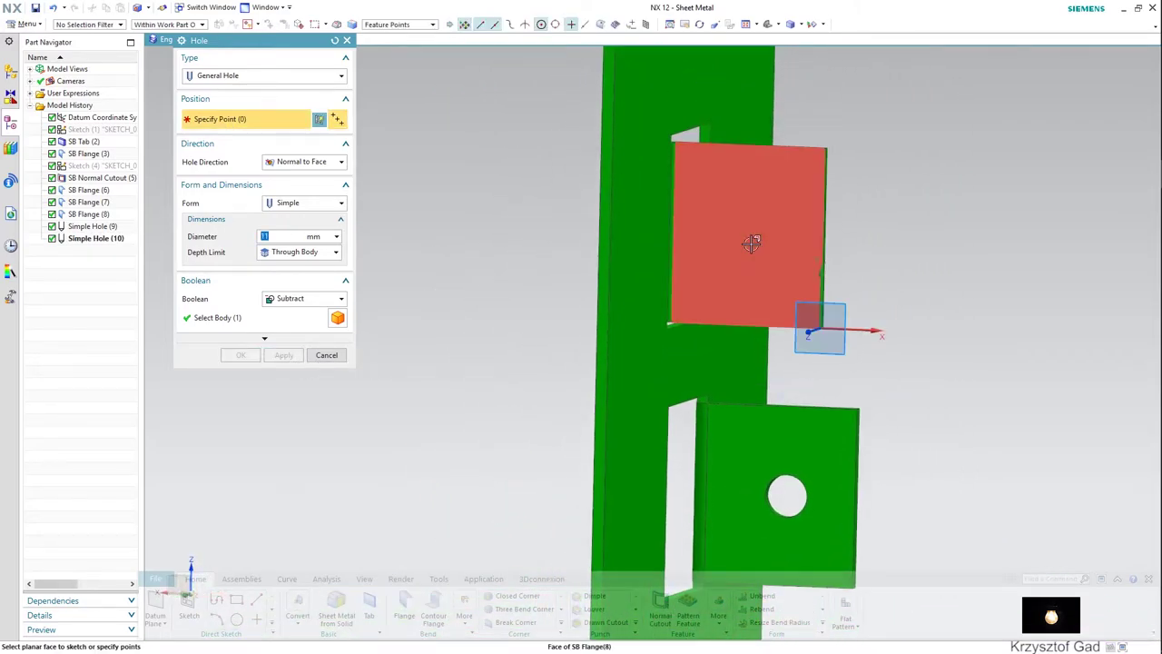
click(749, 243)
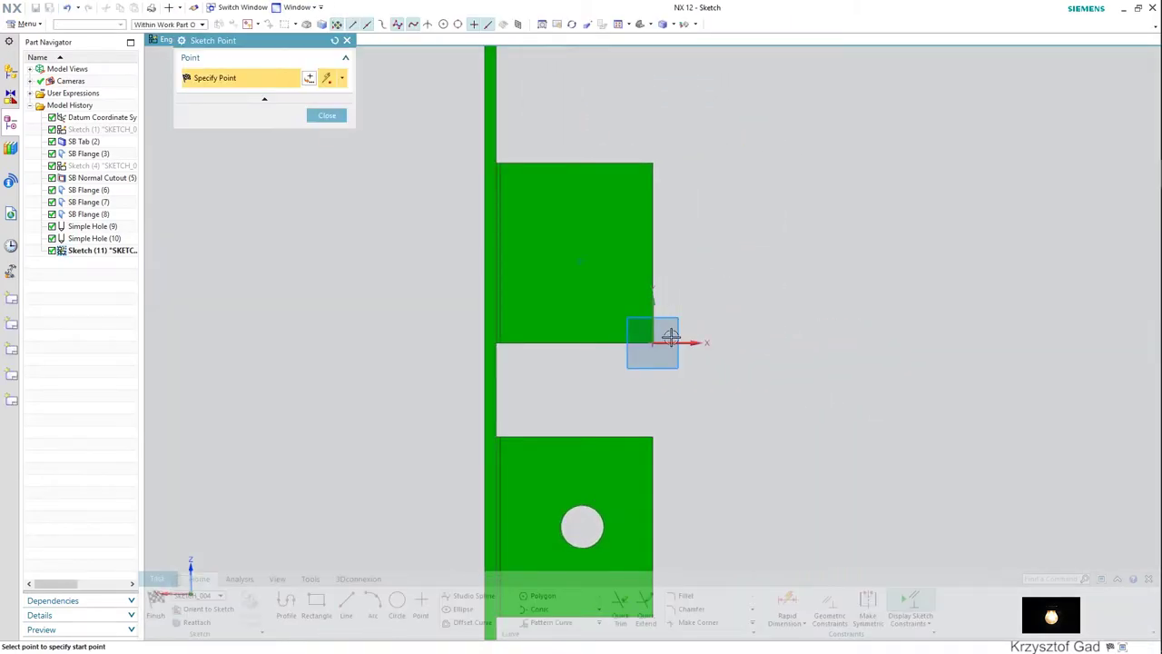
click(787, 604)
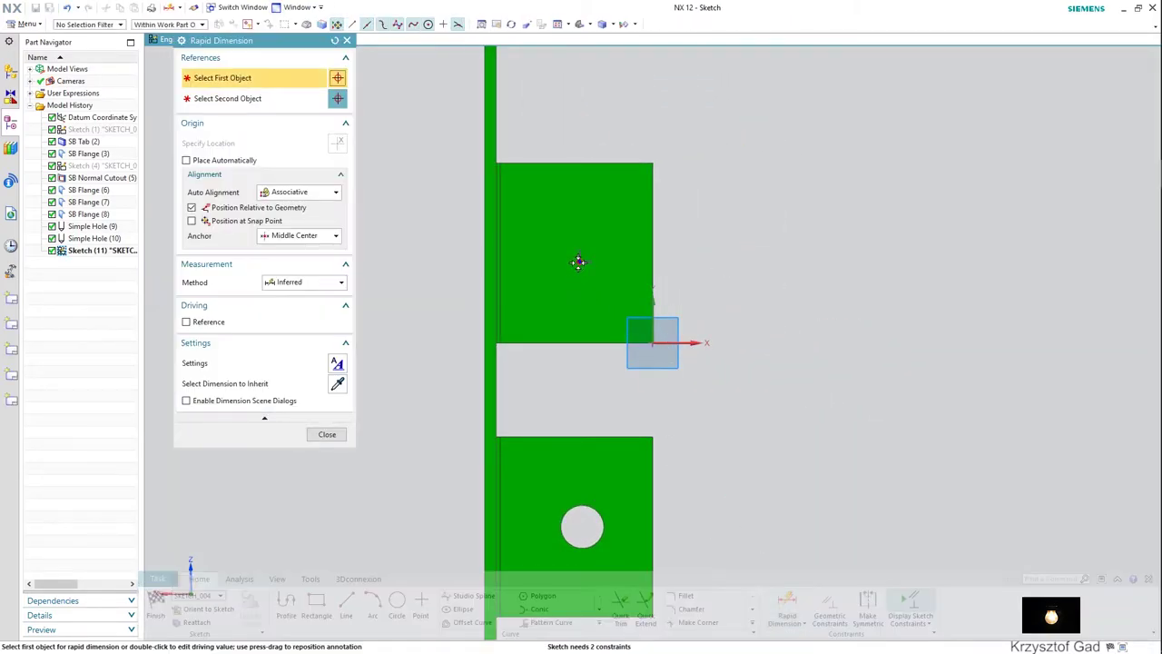
click(579, 261)
click(596, 343)
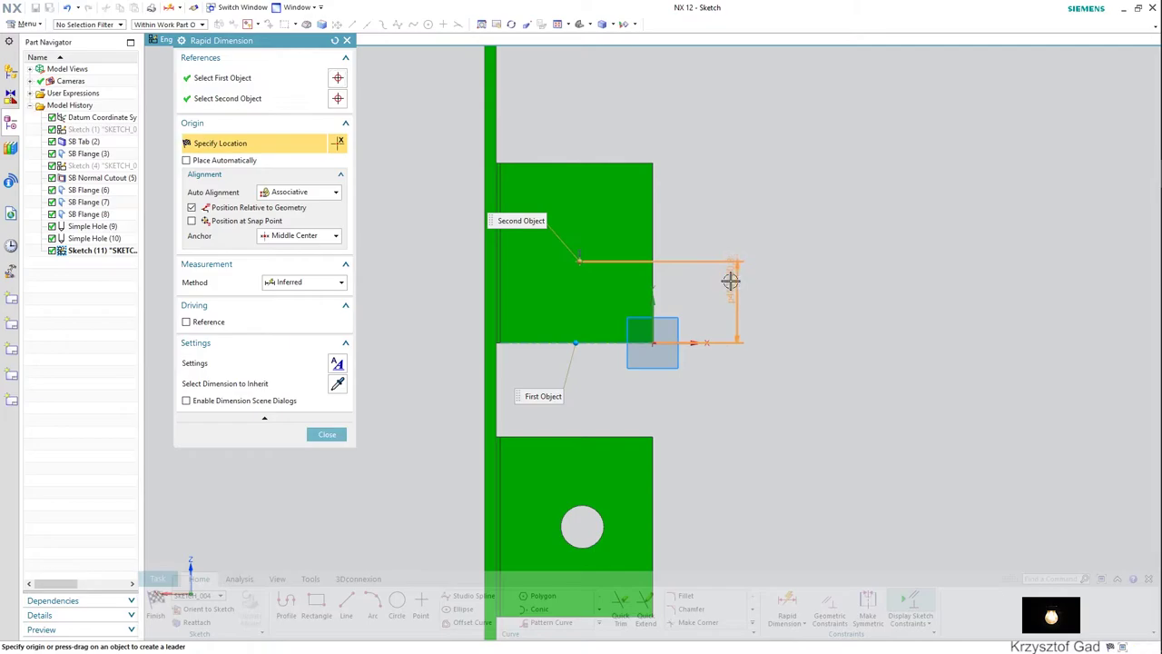
click(732, 280)
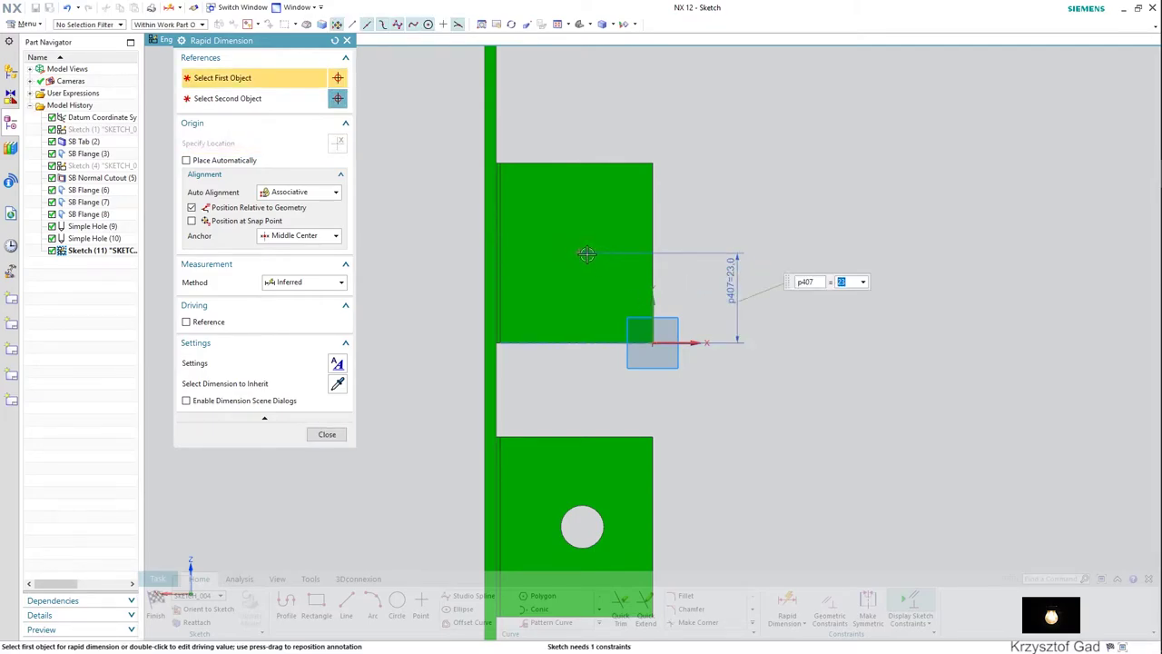
click(580, 253)
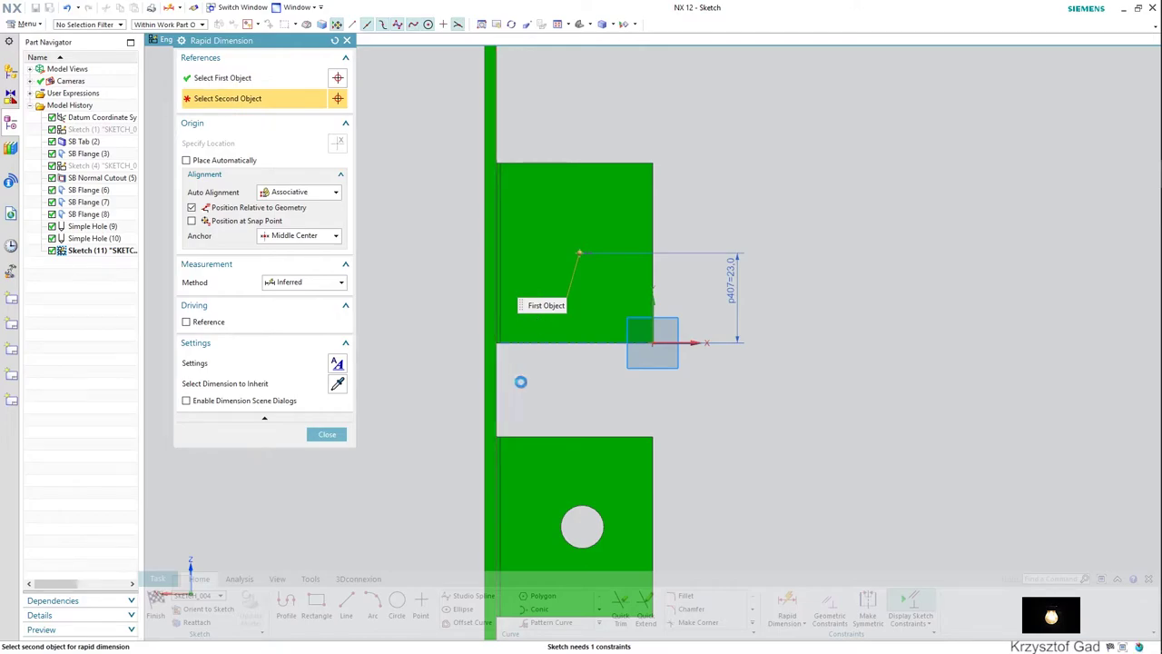
click(525, 383)
click(542, 389)
text(22)
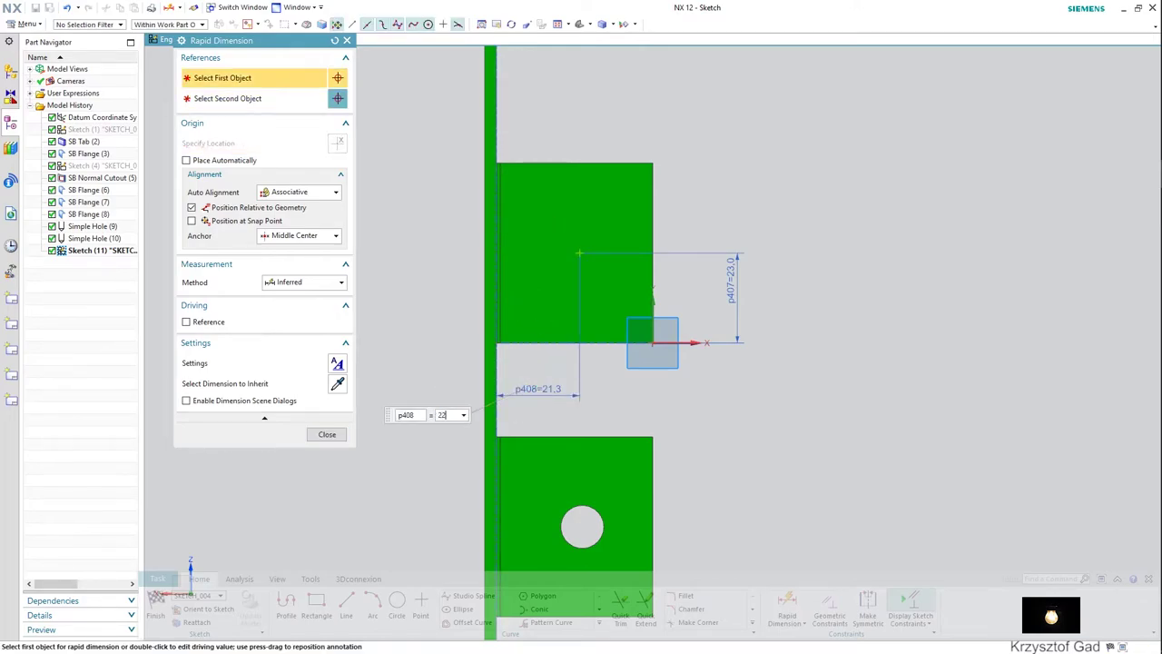
key(Return)
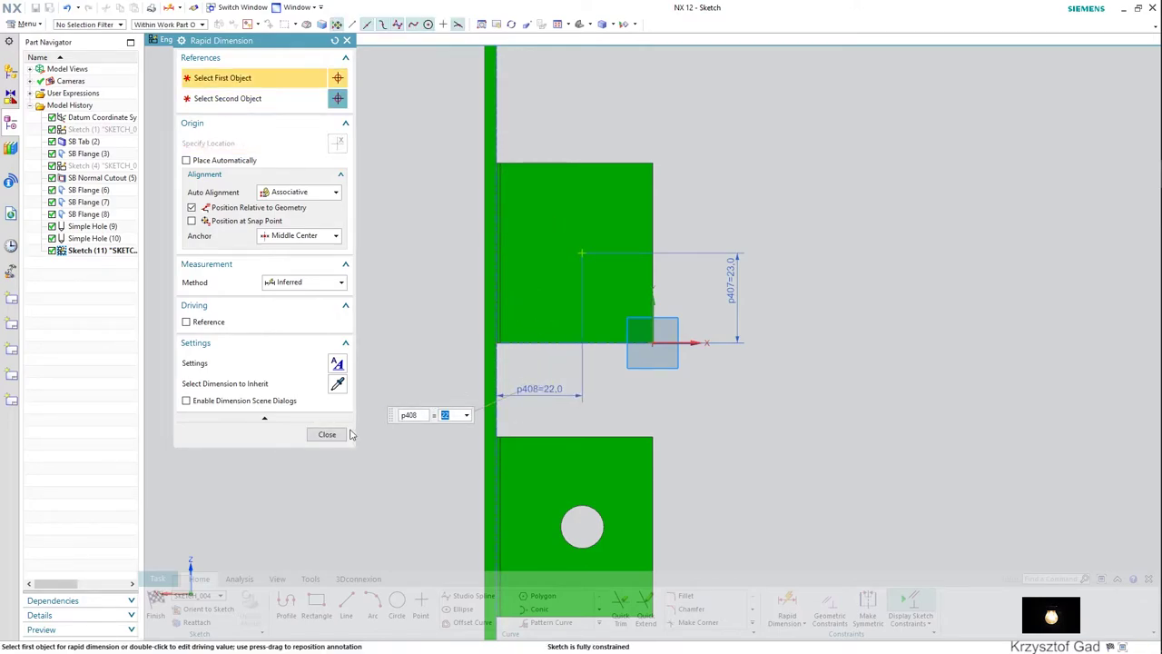
click(332, 435)
key(ctrl+q)
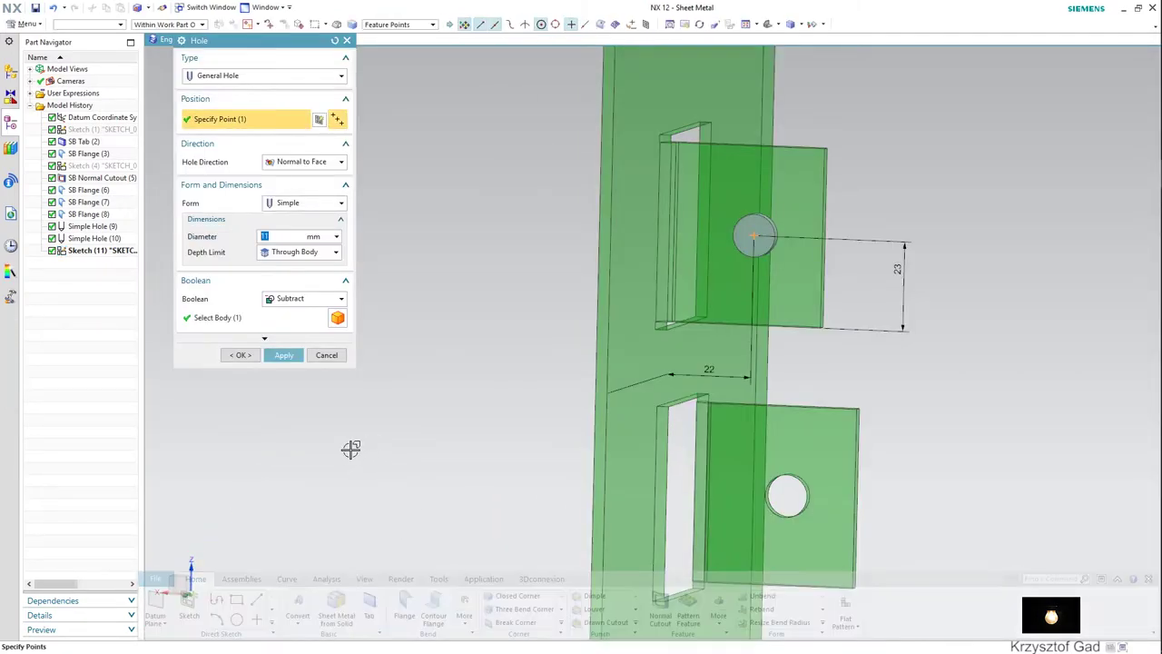
click(281, 357)
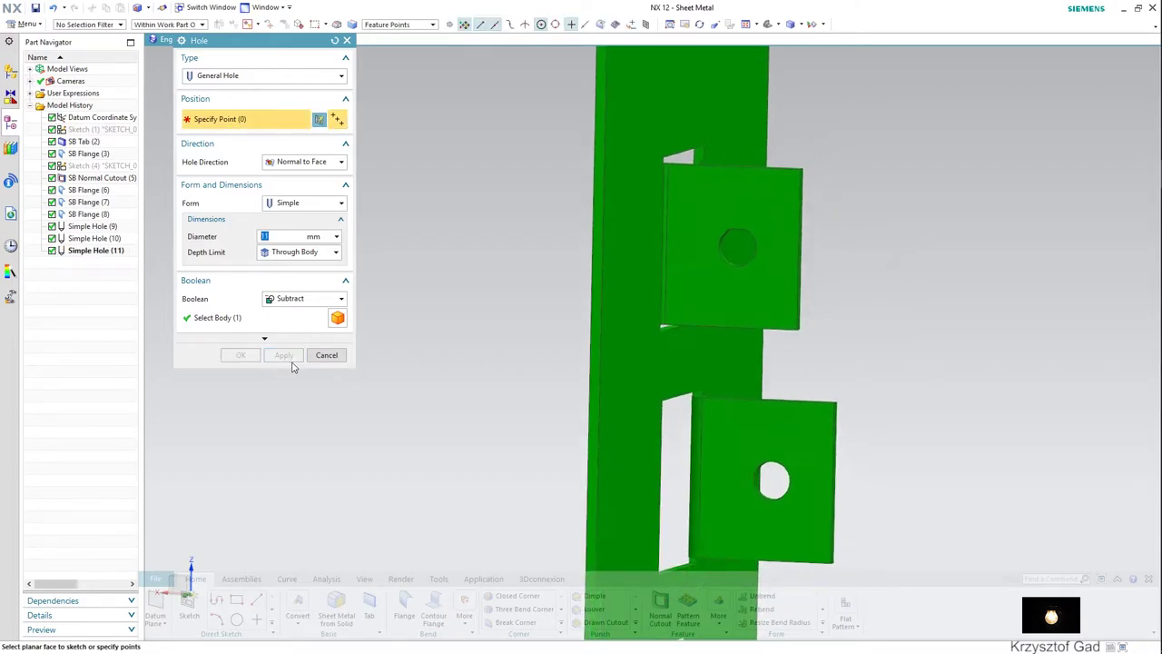
Place a point on the upright plate and dimension it 79.5 mm below the top edge.
scroll(485, 317, up, 1)
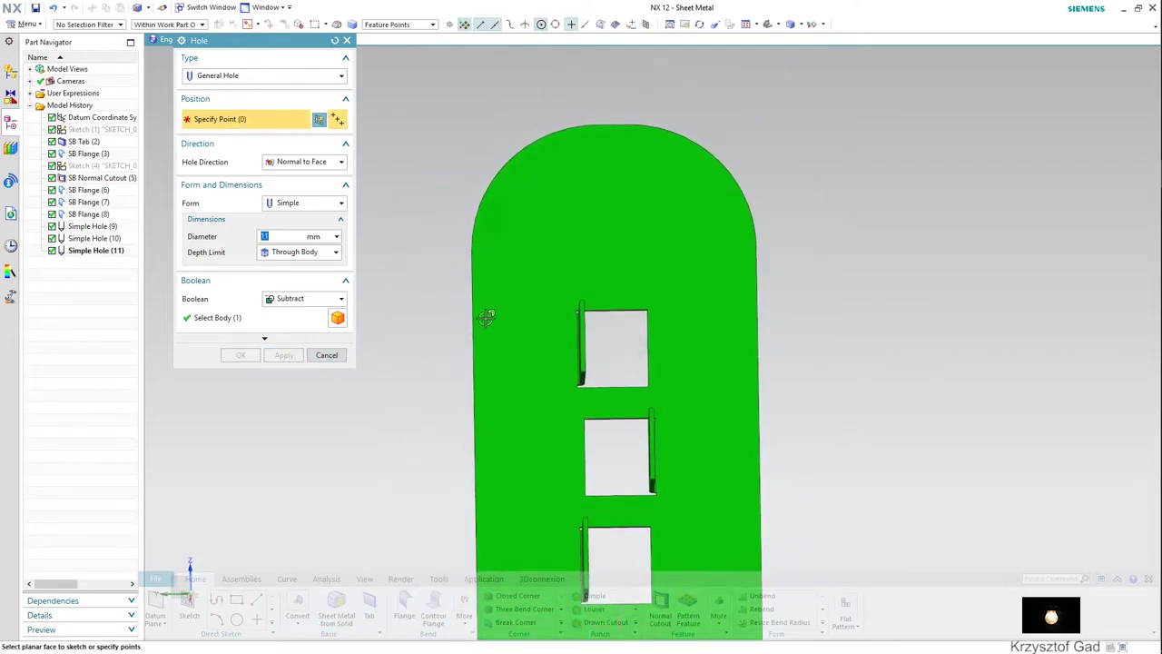
scroll(485, 317, up, 2)
scroll(558, 293, up, 2)
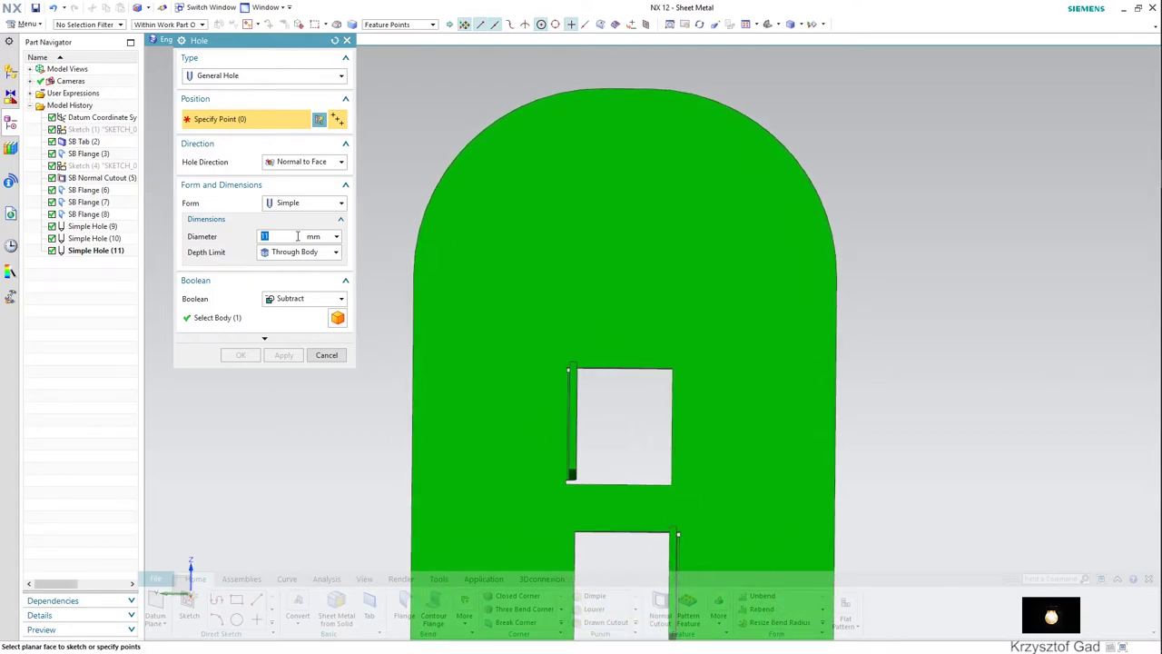
click(654, 239)
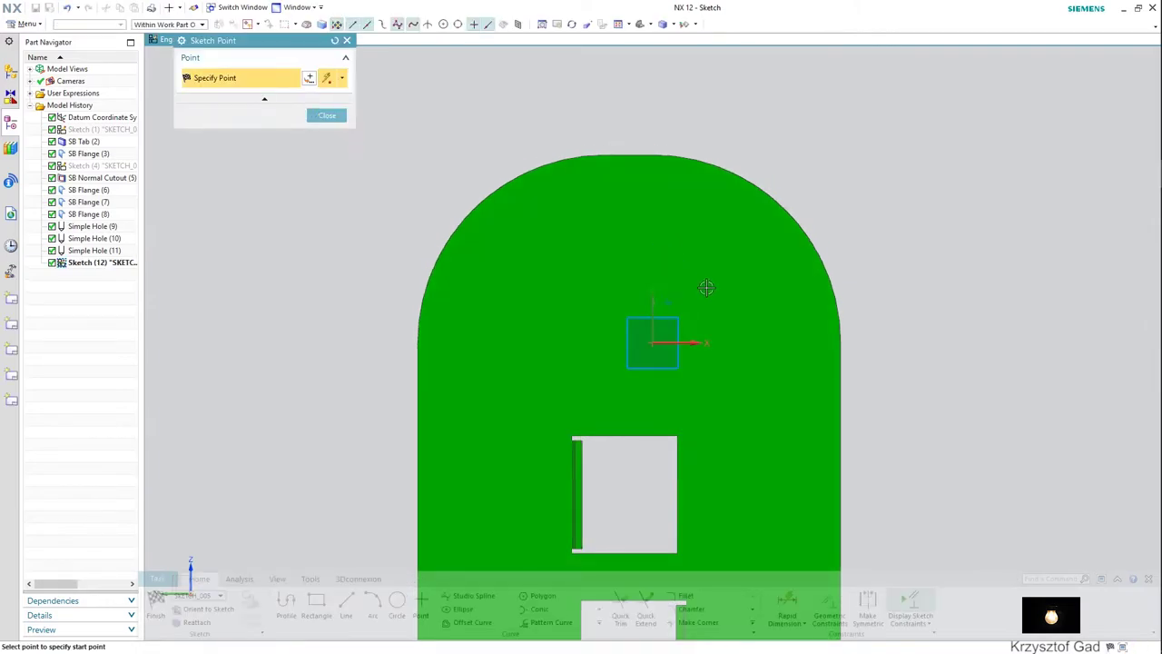
click(787, 604)
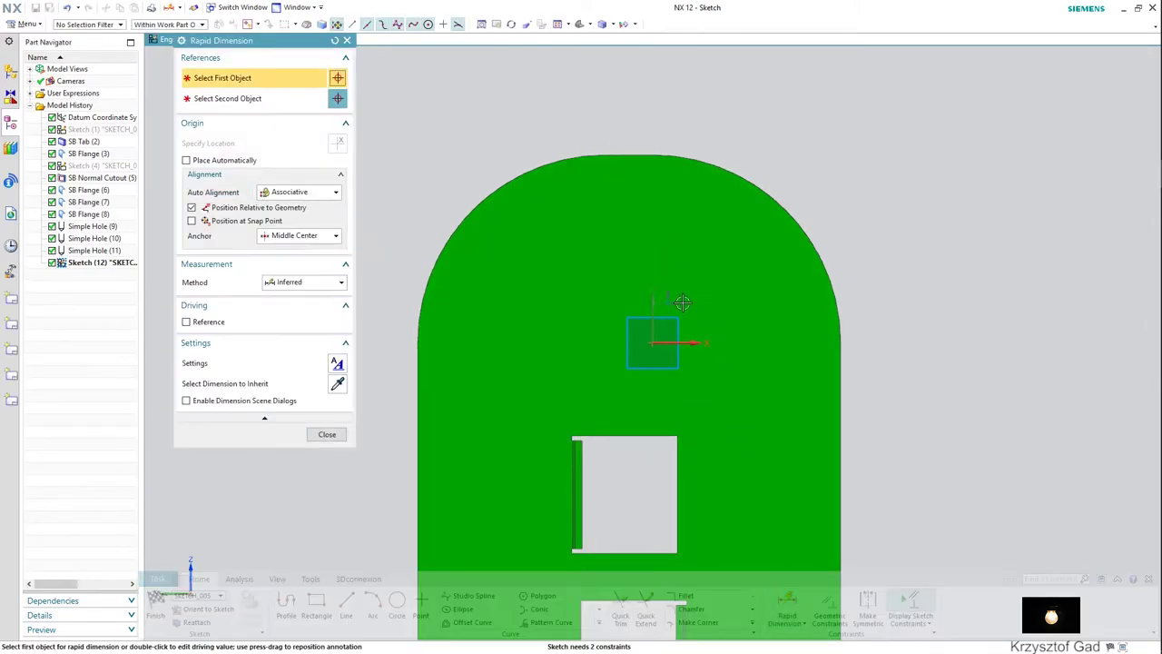
click(668, 303)
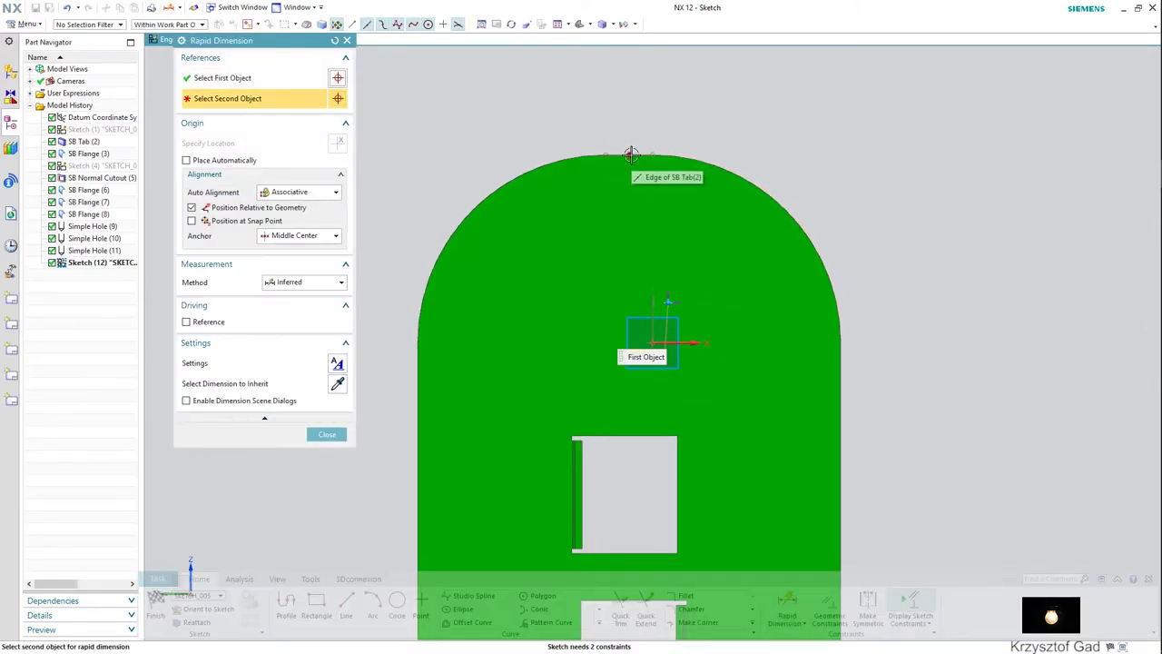
click(631, 154)
click(899, 249)
text(79.5)
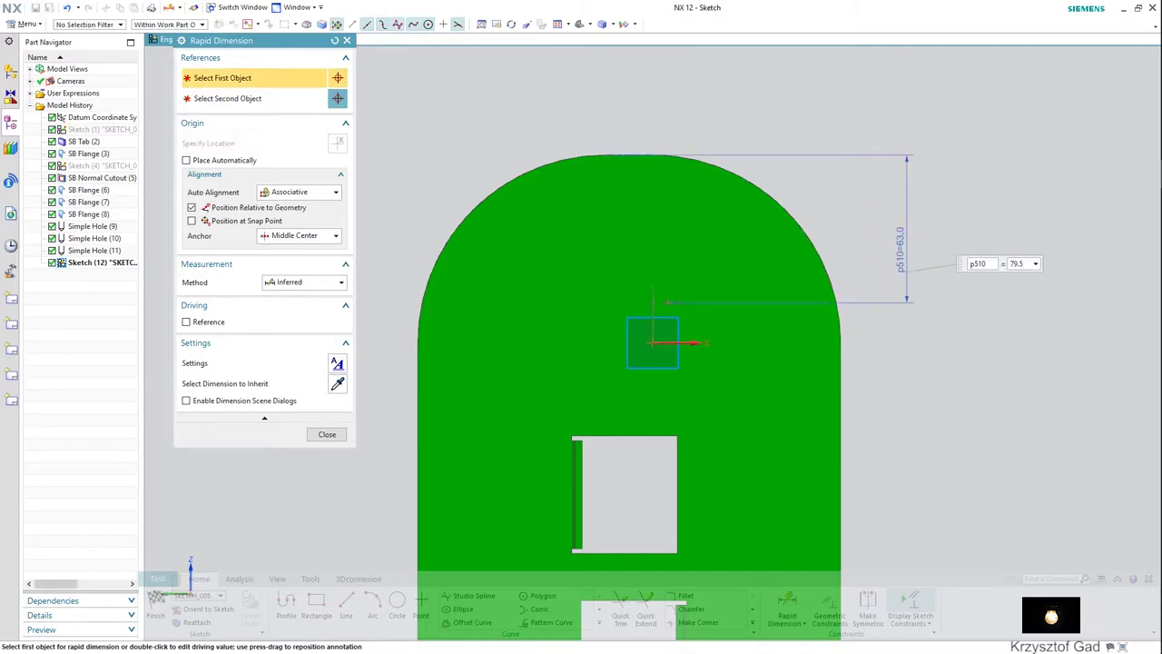
key(Return)
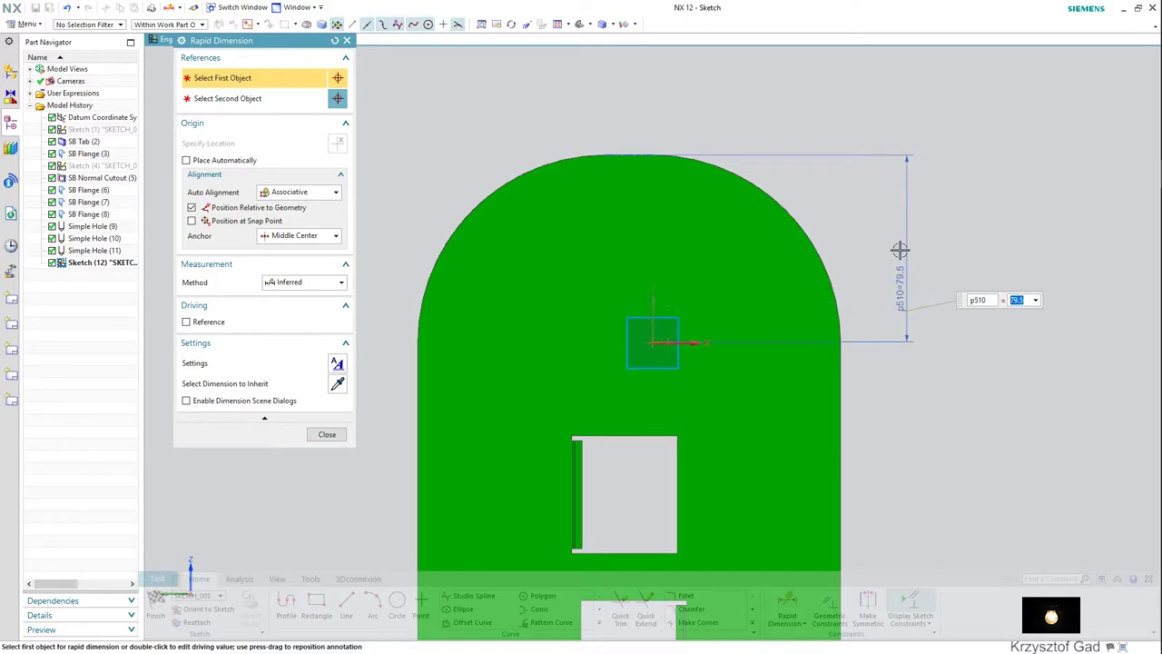
Add a dimension from the point to the bottom edge, then create the 54 mm hole there.
click(670, 342)
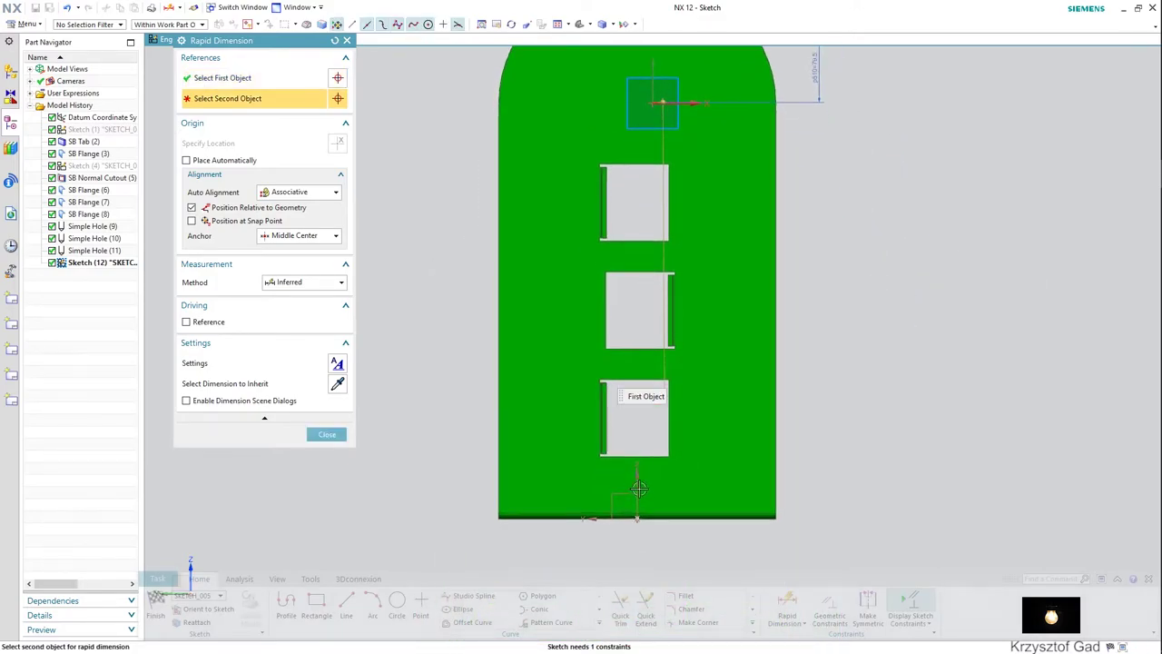
click(650, 521)
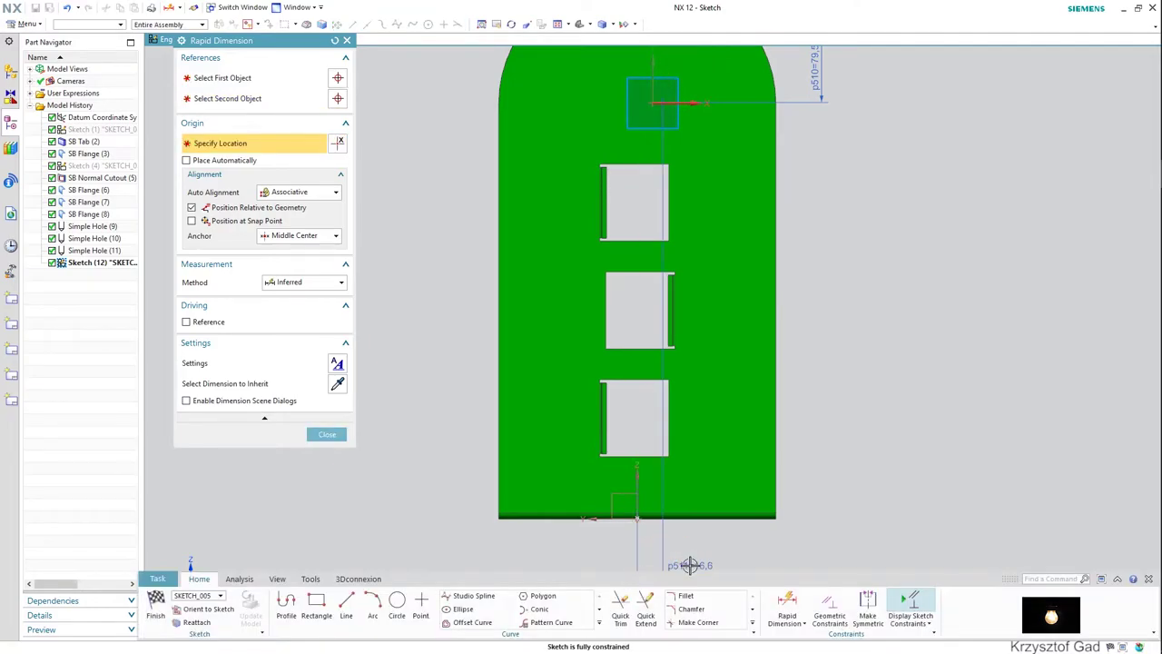
click(690, 565)
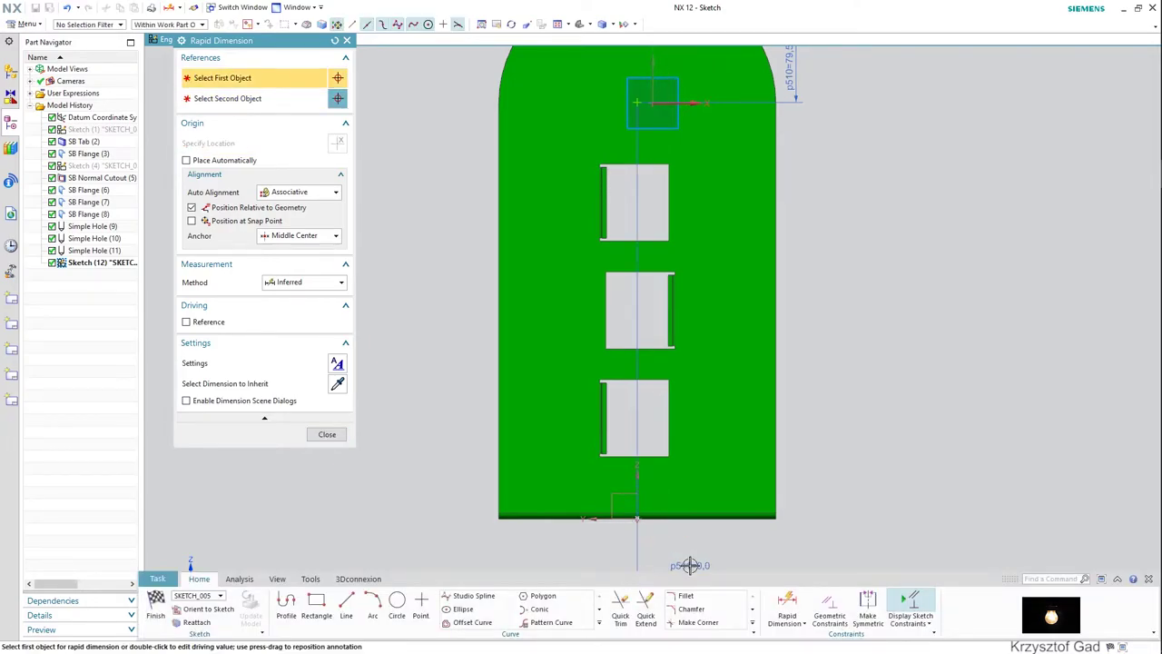
click(327, 434)
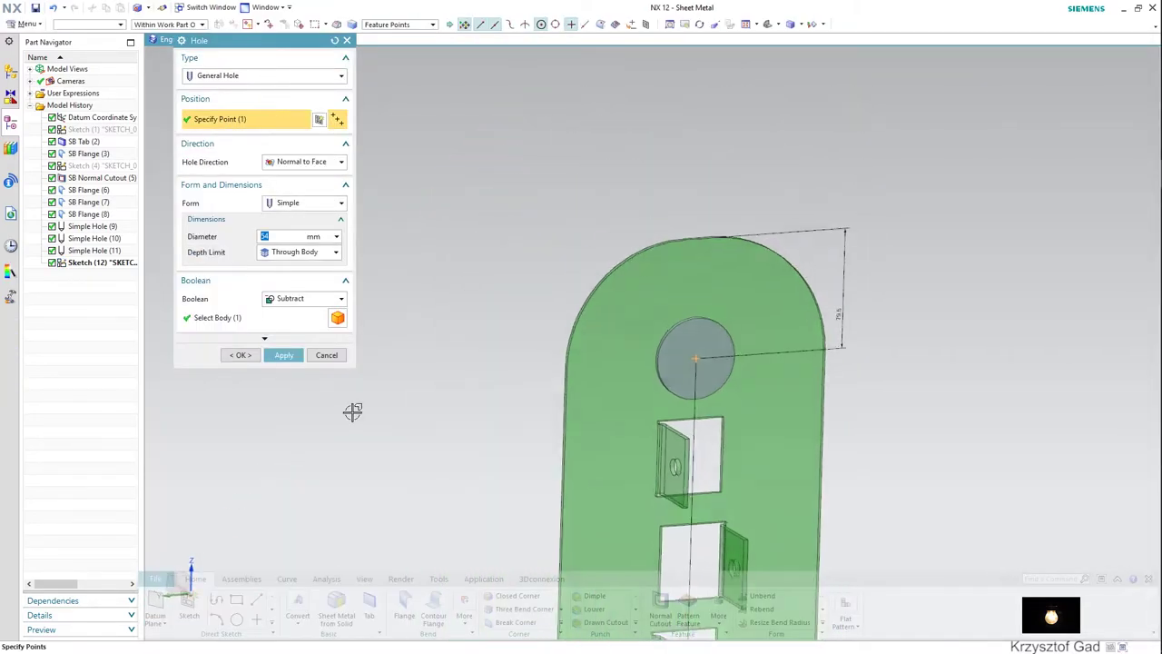
click(241, 355)
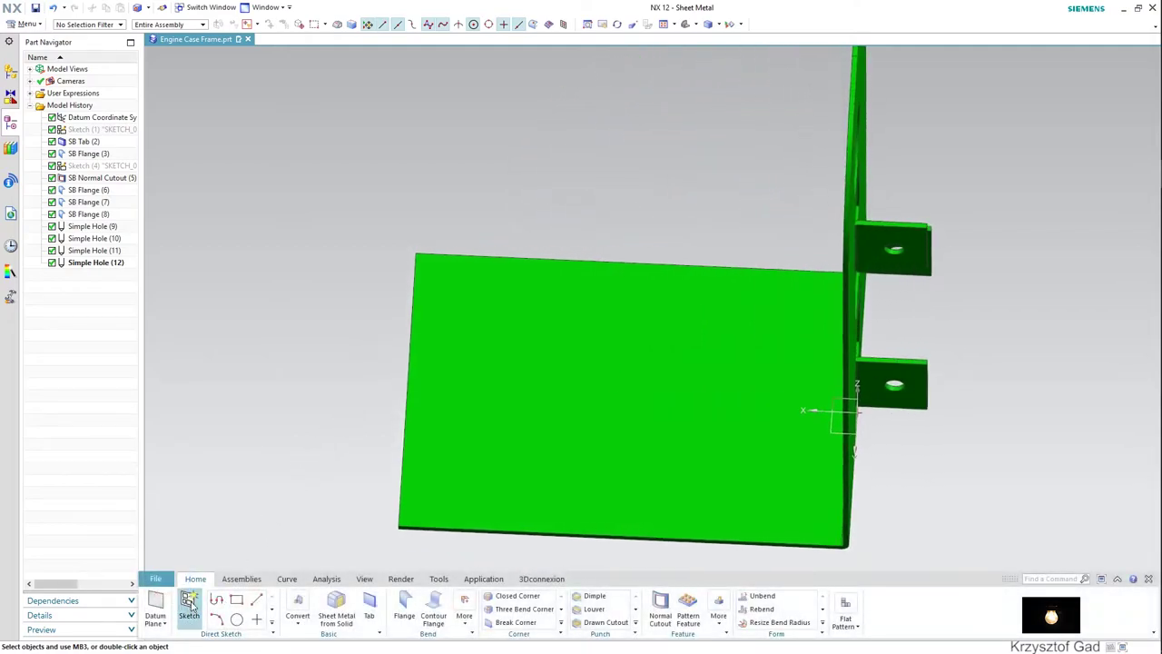
Start a new sketch on the flat base plate face.
click(191, 606)
click(532, 441)
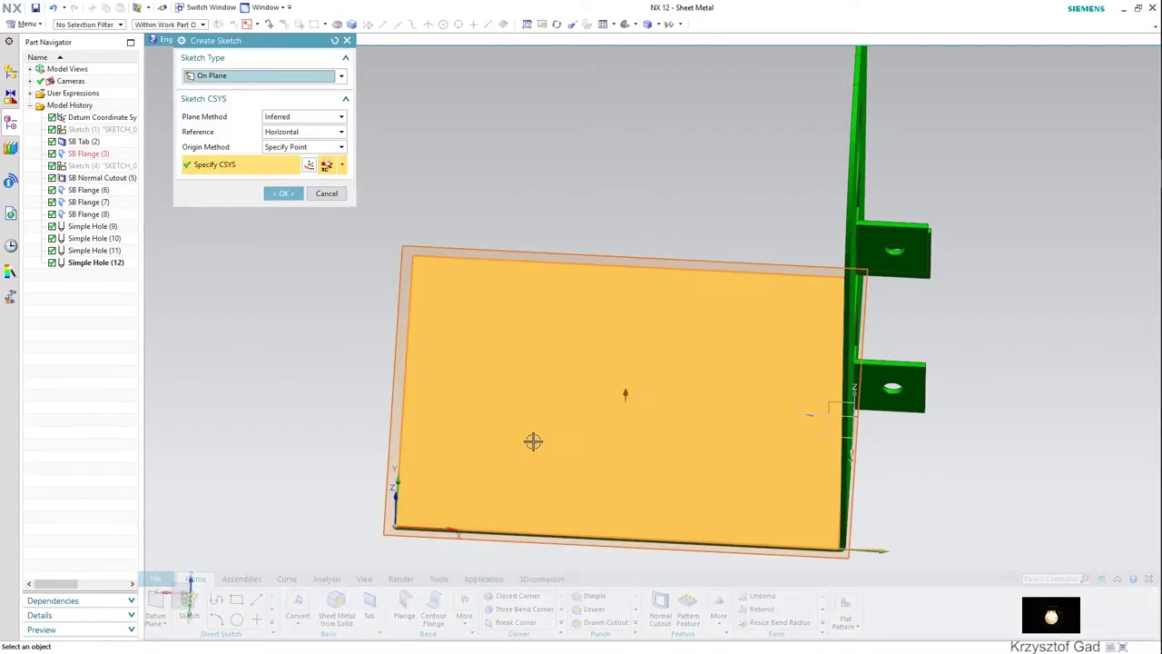
click(283, 193)
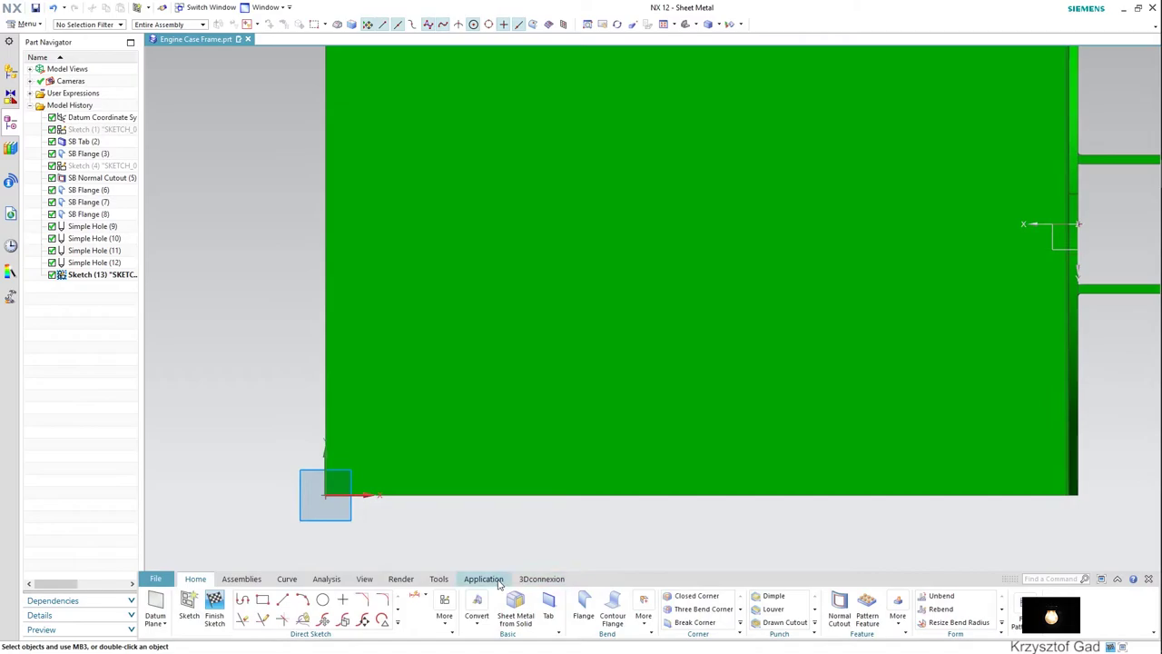
Draw a horizontal line along the base plate's lower edge.
click(283, 600)
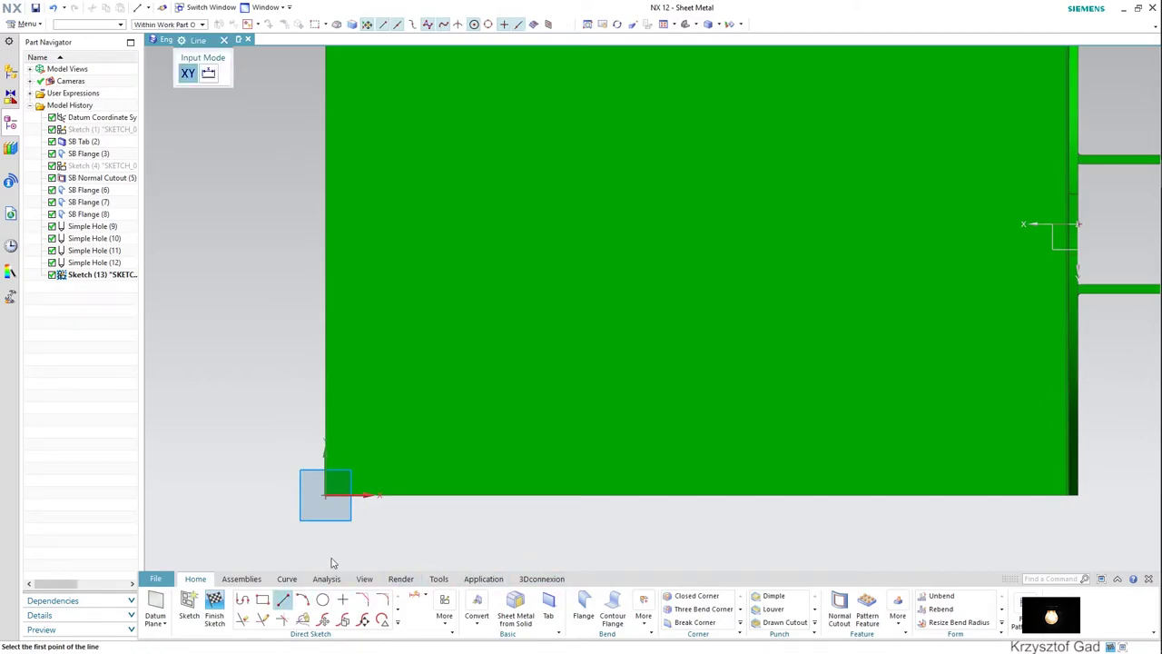
click(375, 468)
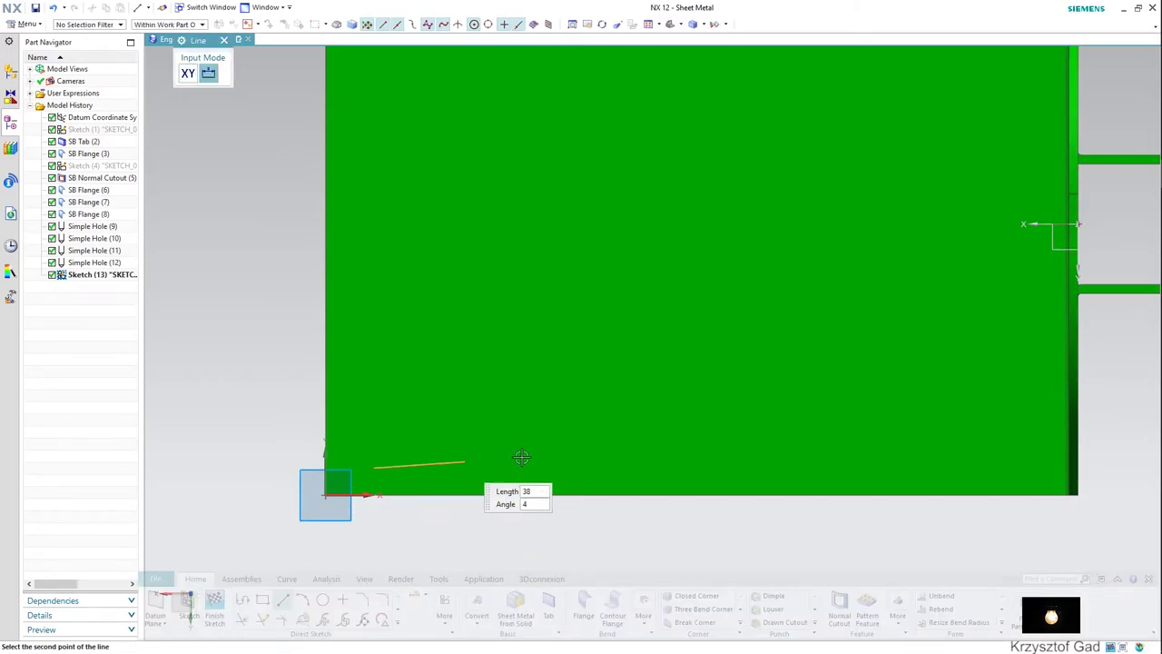
click(963, 468)
right_click(962, 468)
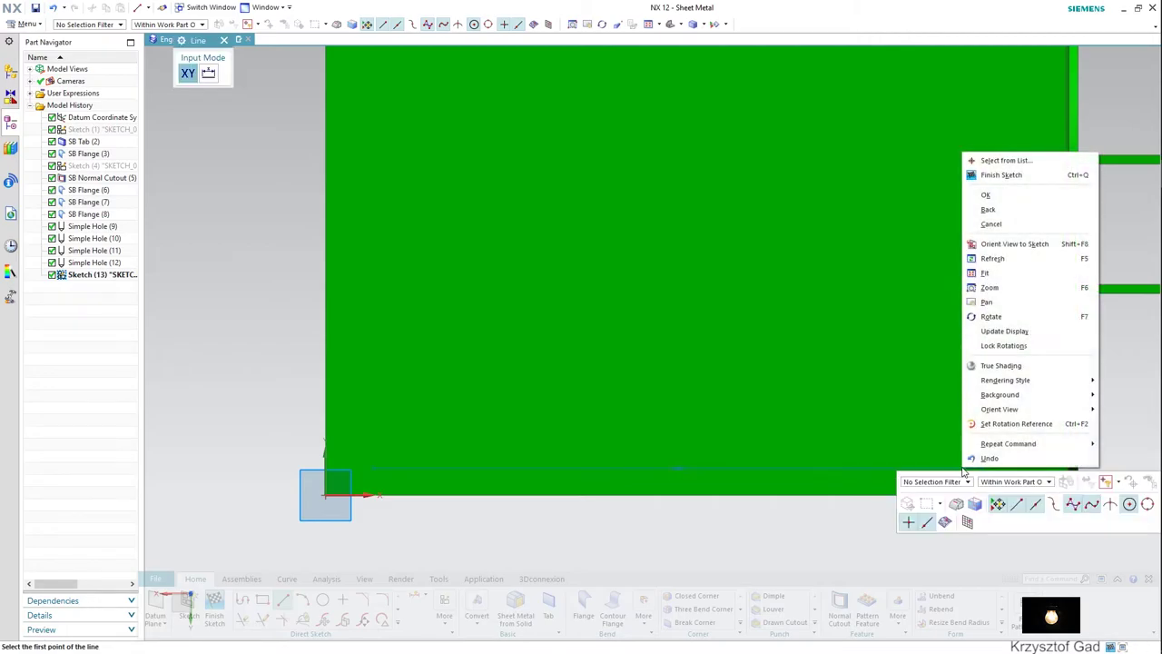
key(Escape)
key(Escape)
right_click(963, 468)
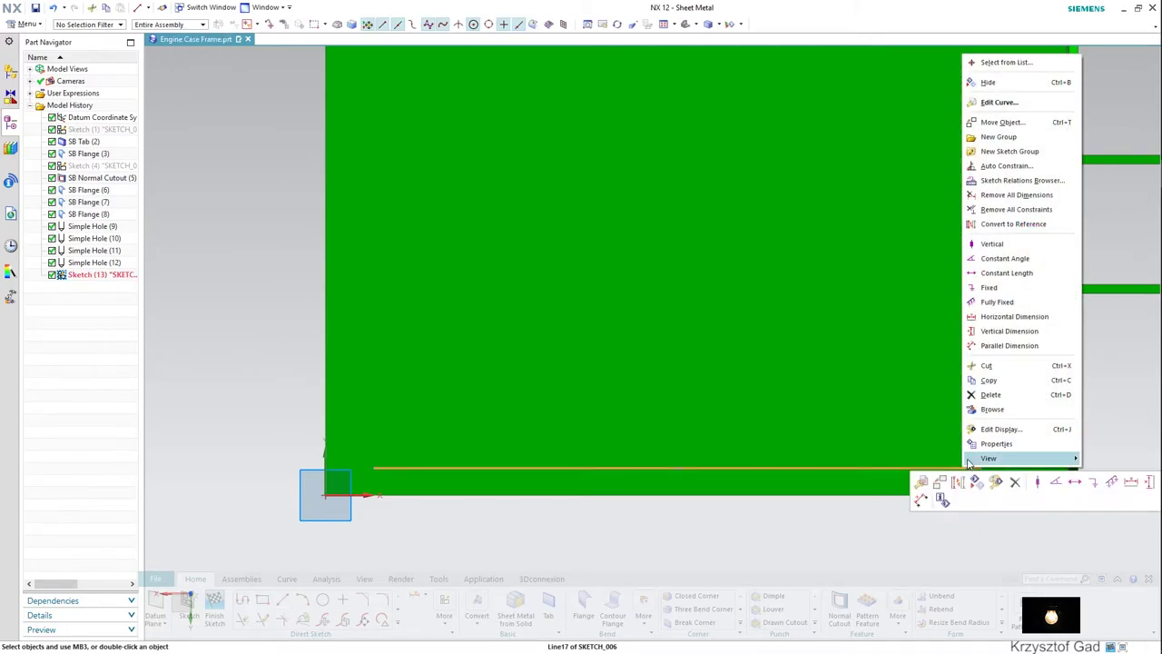
key(Escape)
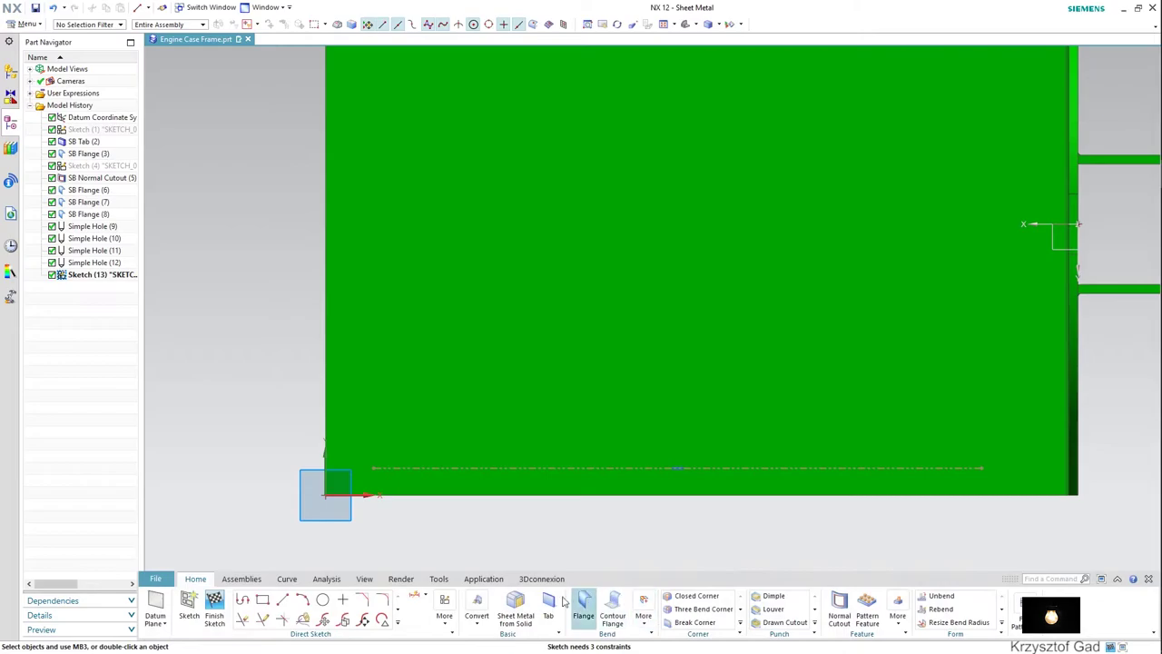
Offset the line 3.5 mm and dimension the first point 37 mm from the left end.
click(343, 600)
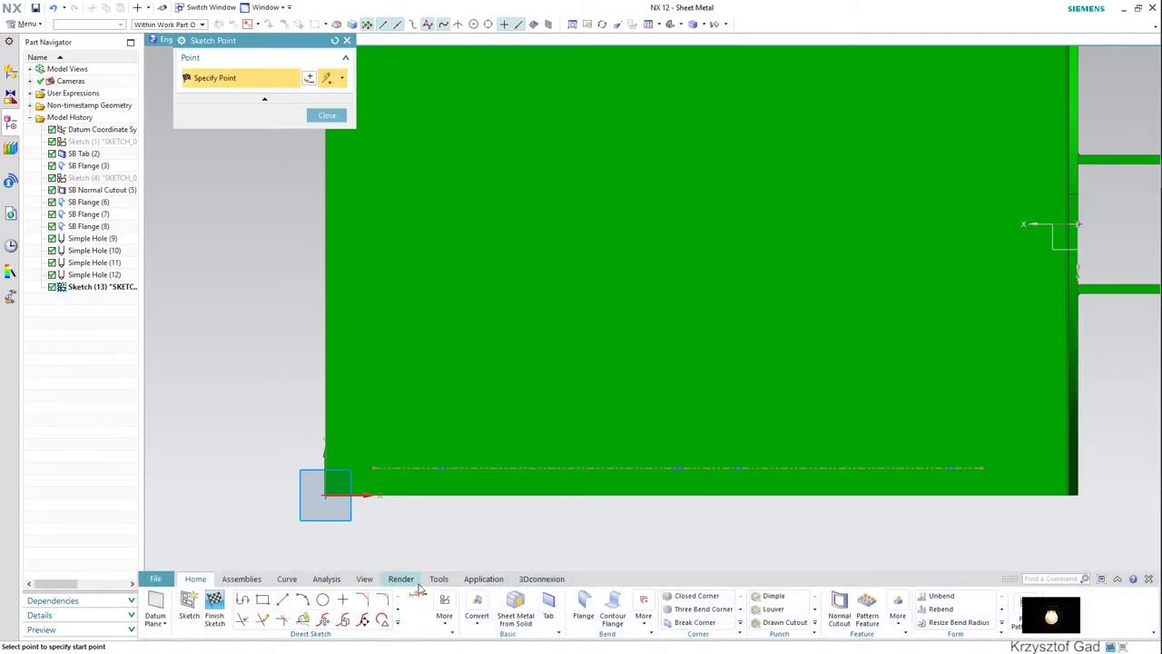
click(417, 592)
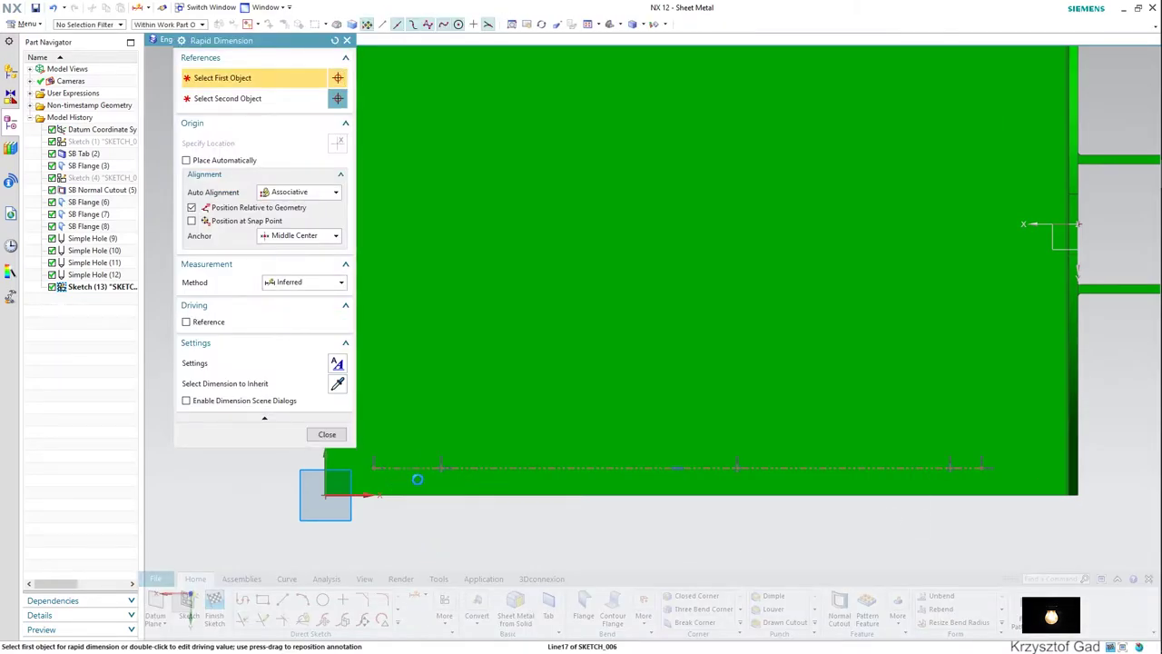
click(405, 466)
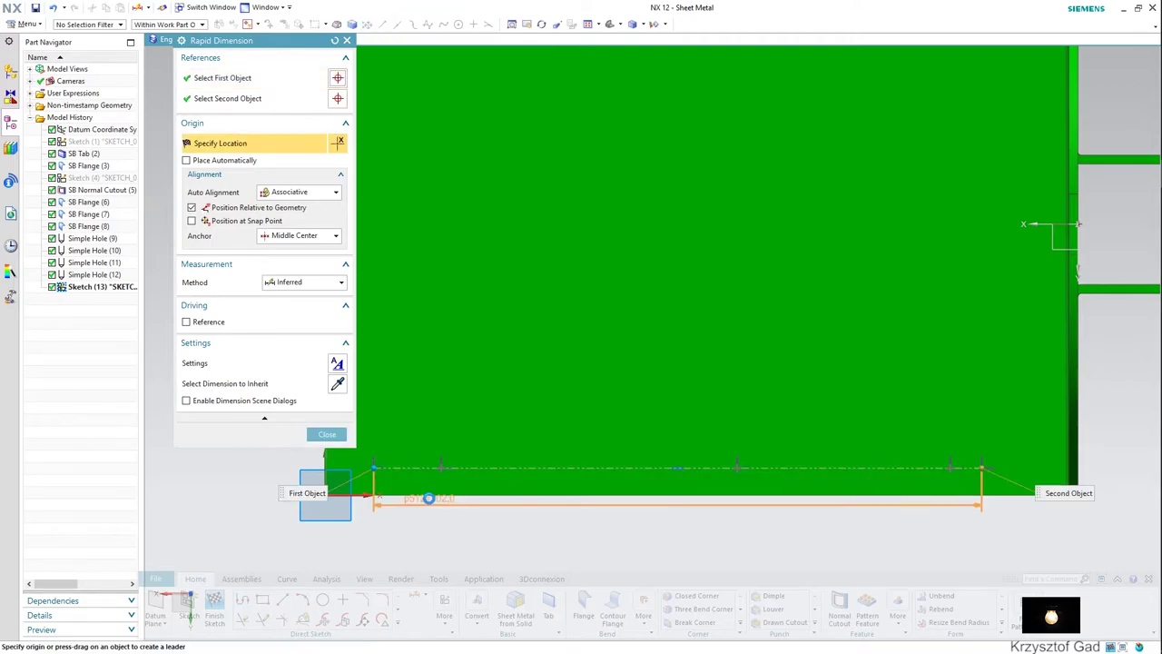
click(259, 472)
text(3.5)
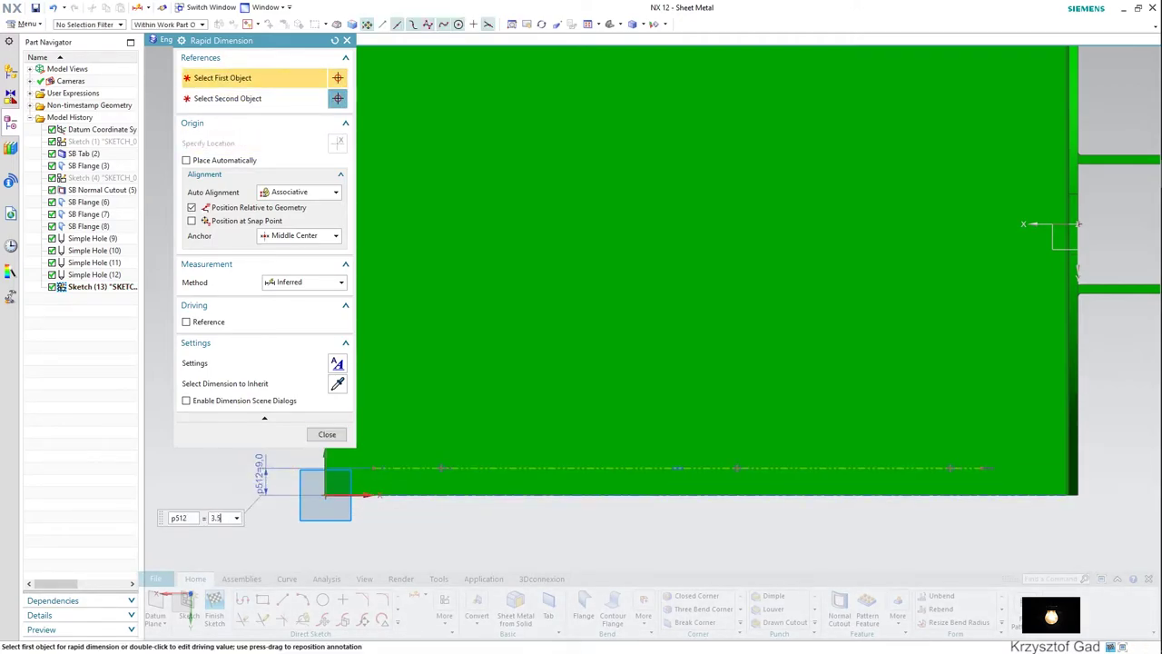
key(Return)
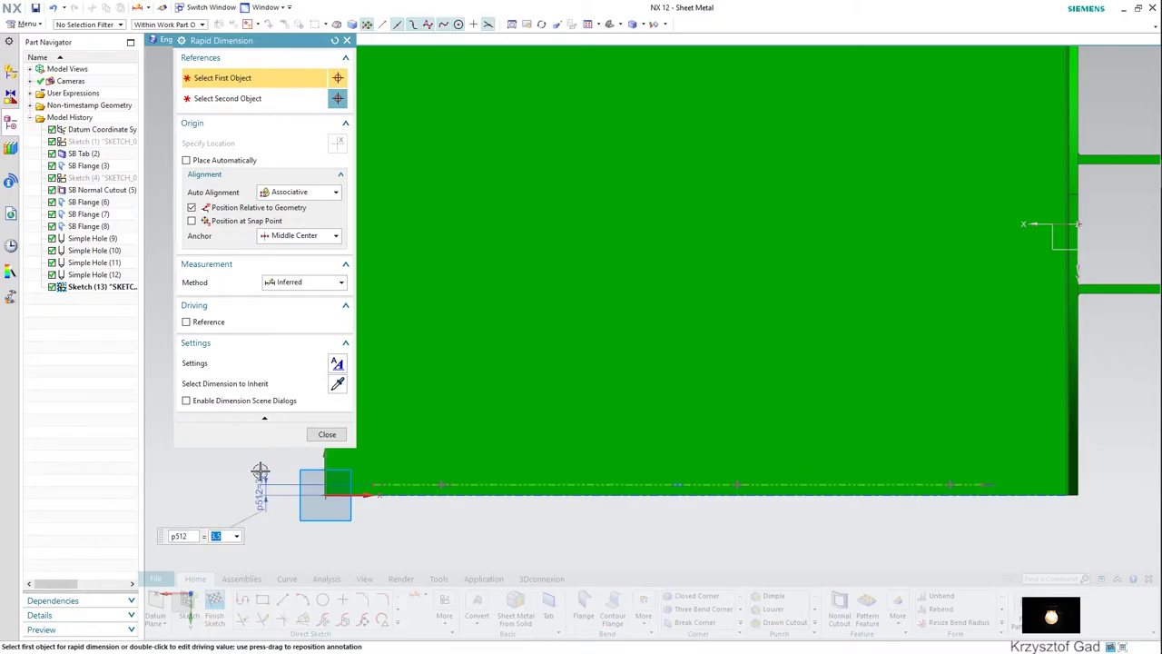
click(320, 456)
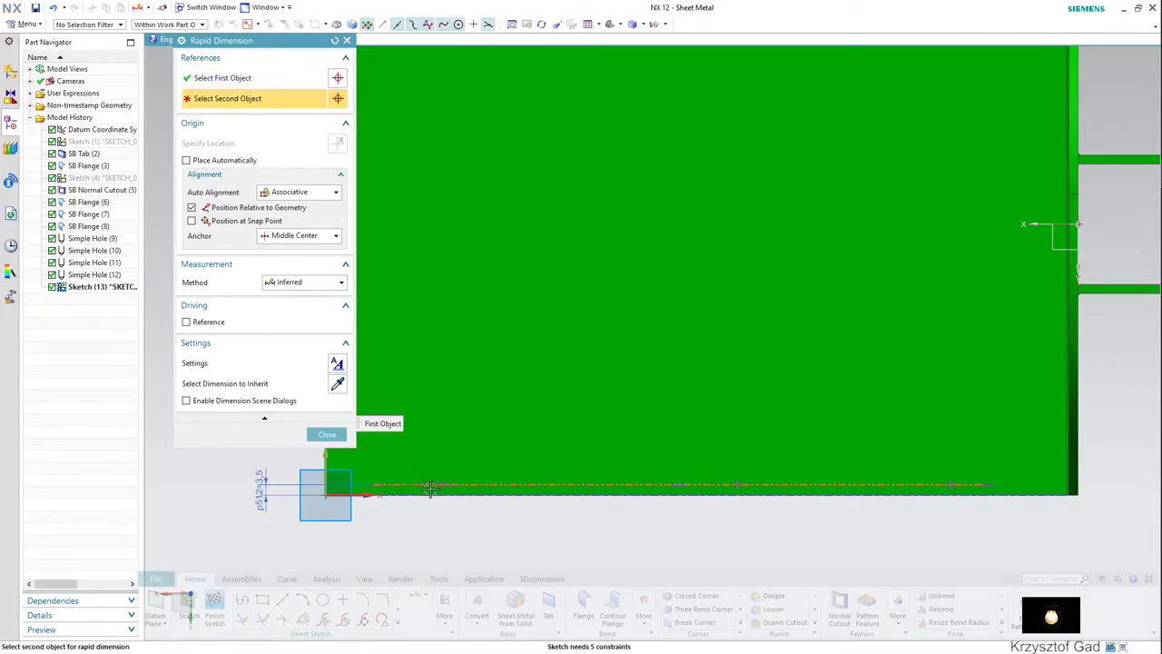
click(442, 484)
click(385, 545)
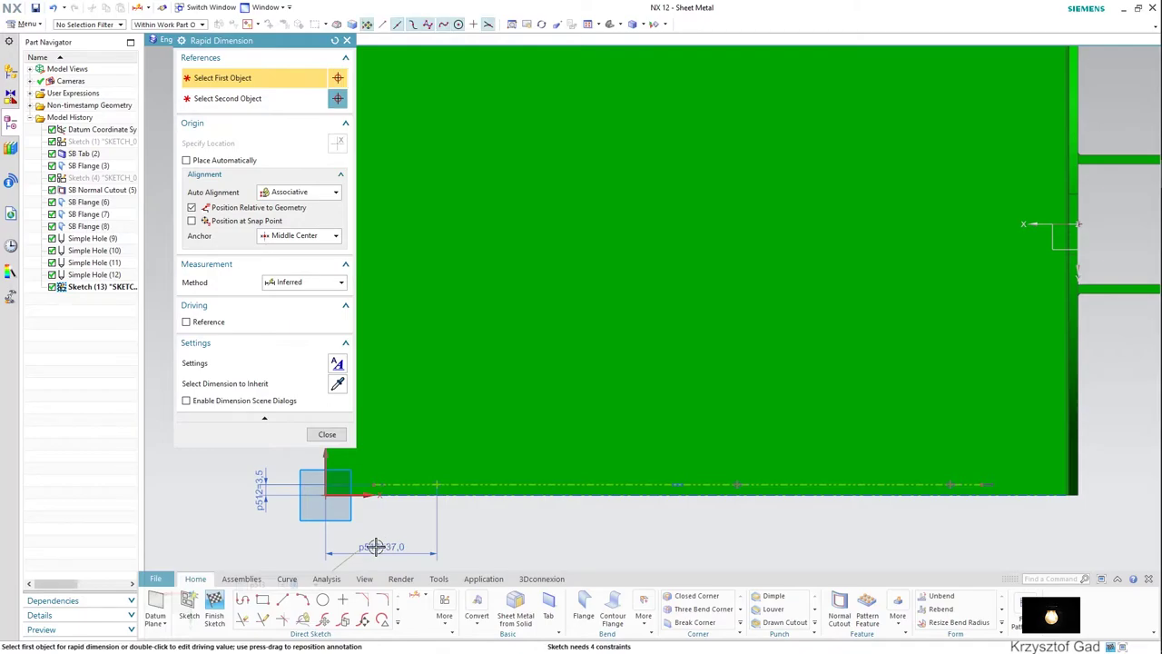
Dimension the next two points 127 and 207 mm from the left end.
click(325, 458)
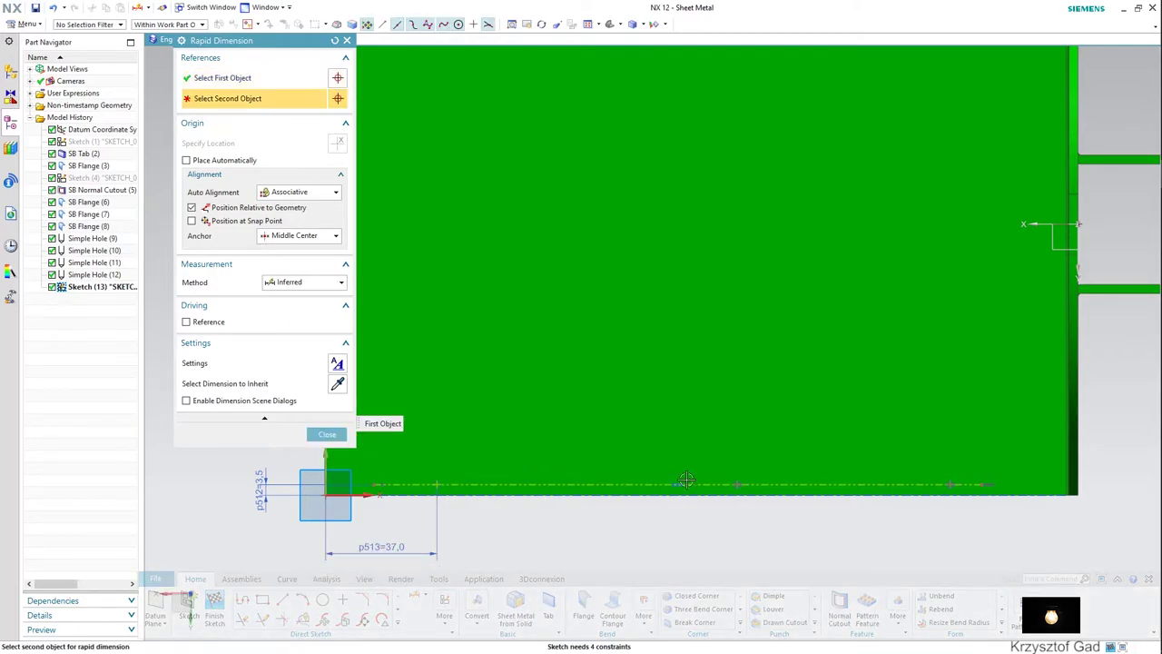
click(736, 482)
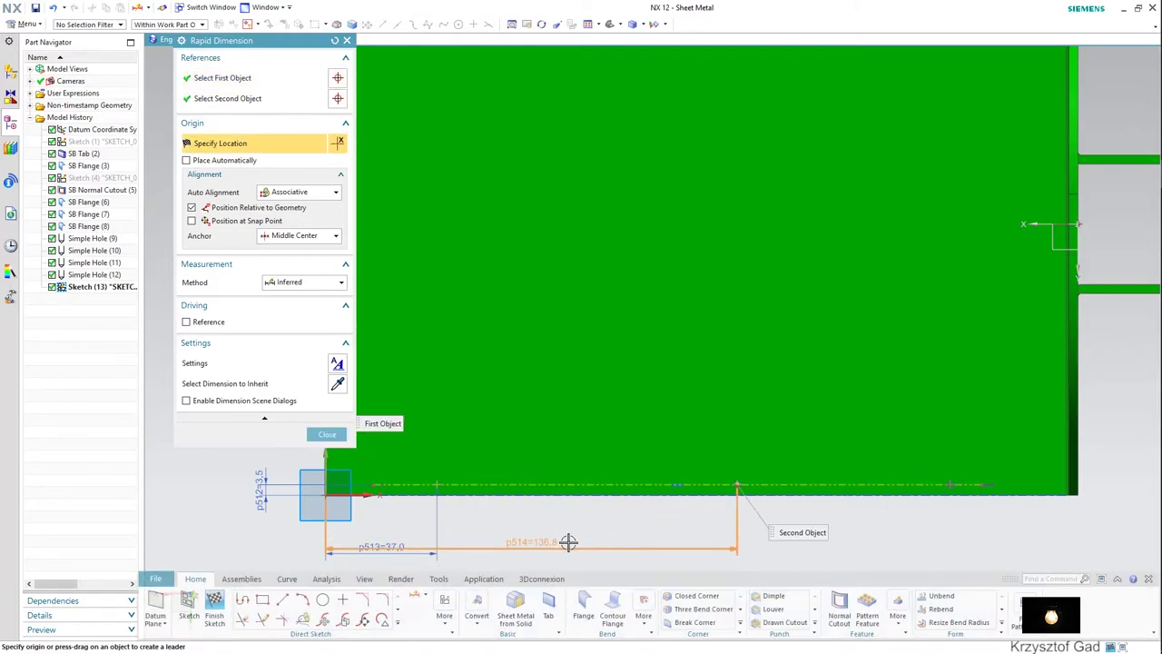
scroll(563, 532, up, 2)
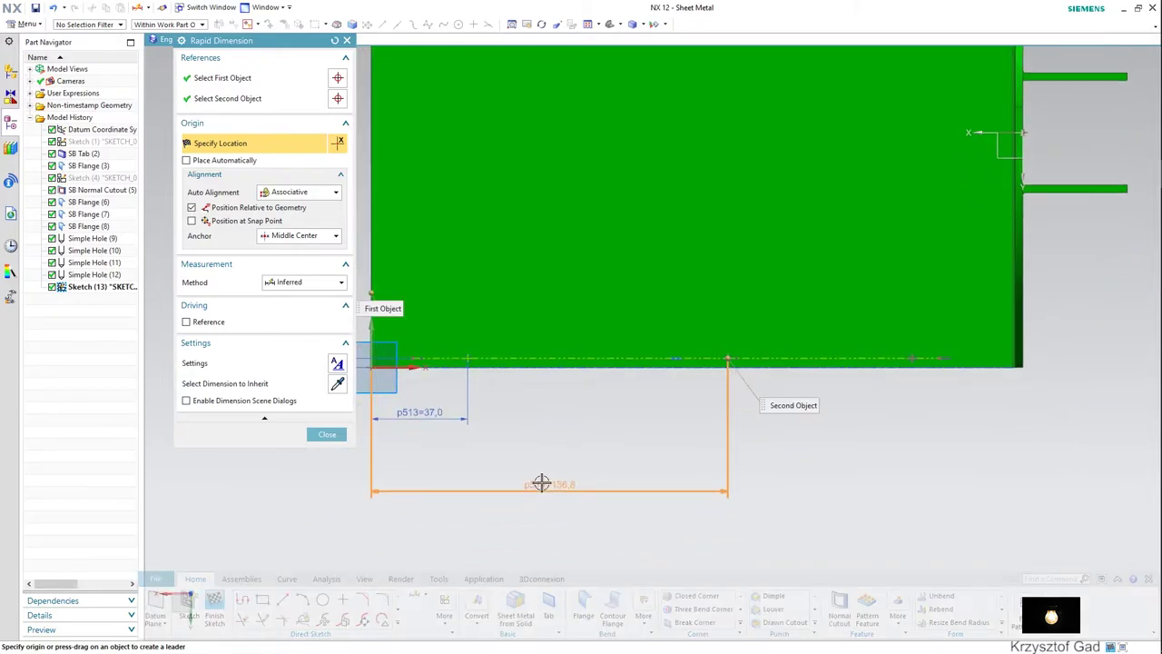
click(541, 481)
text(127)
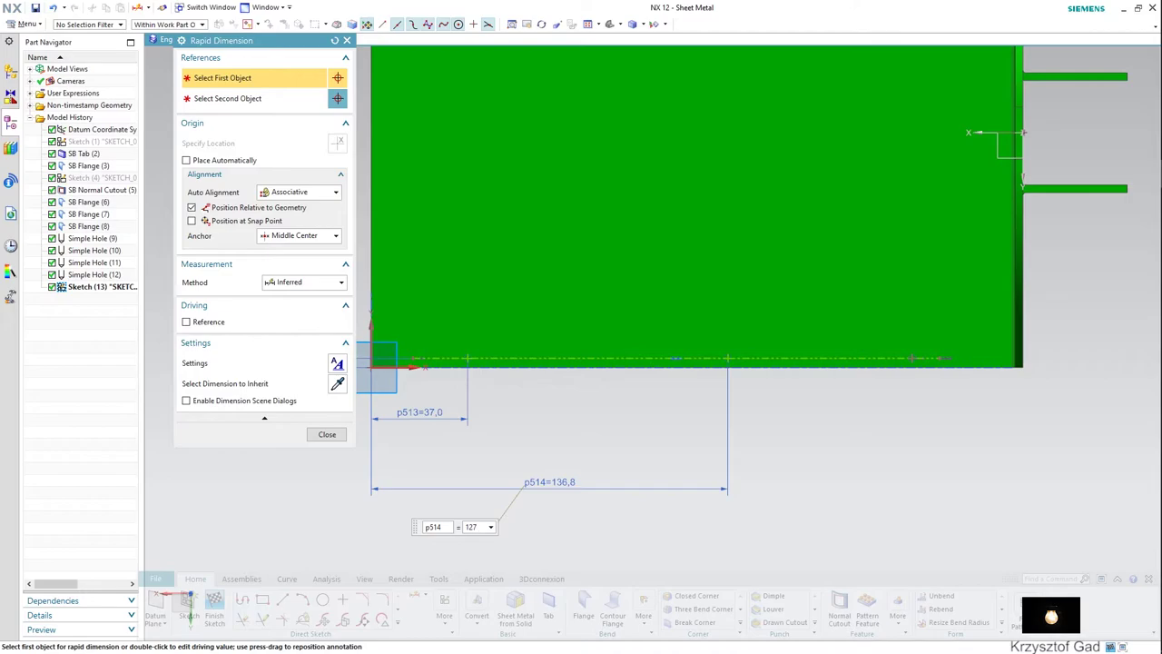
key(Return)
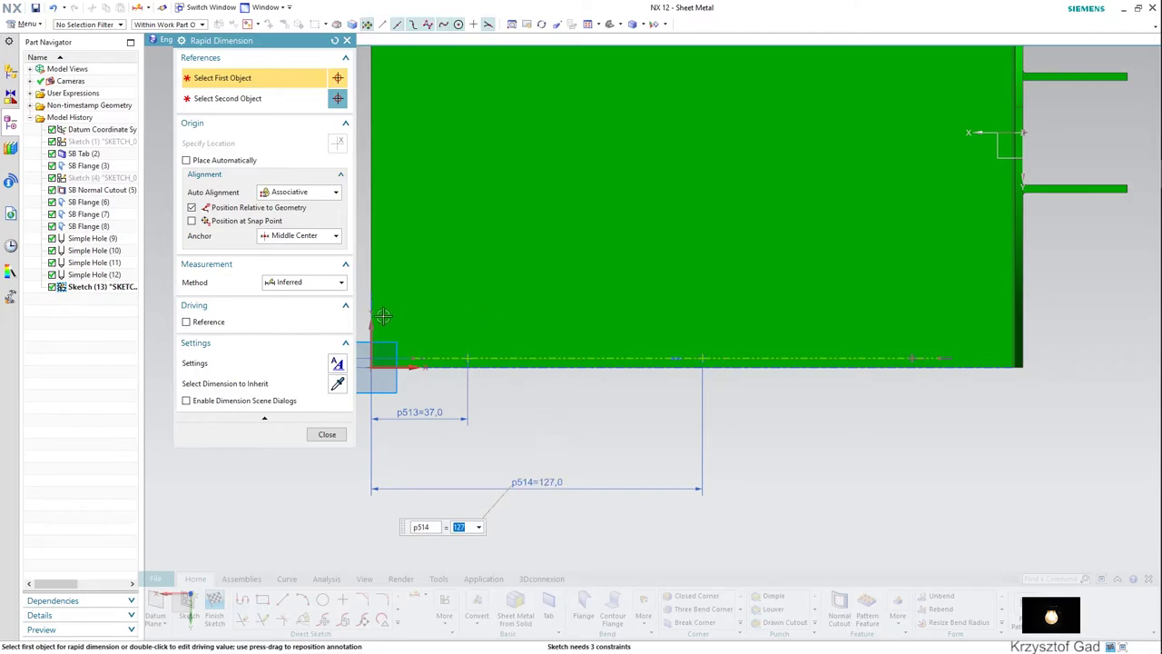
click(370, 328)
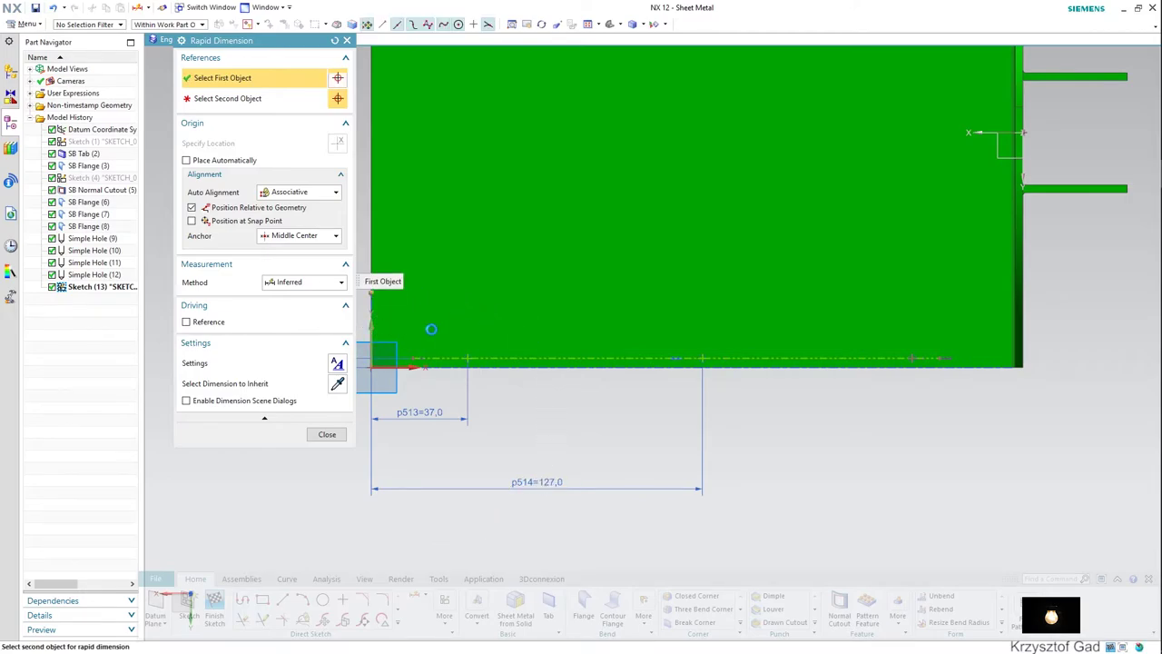
click(912, 356)
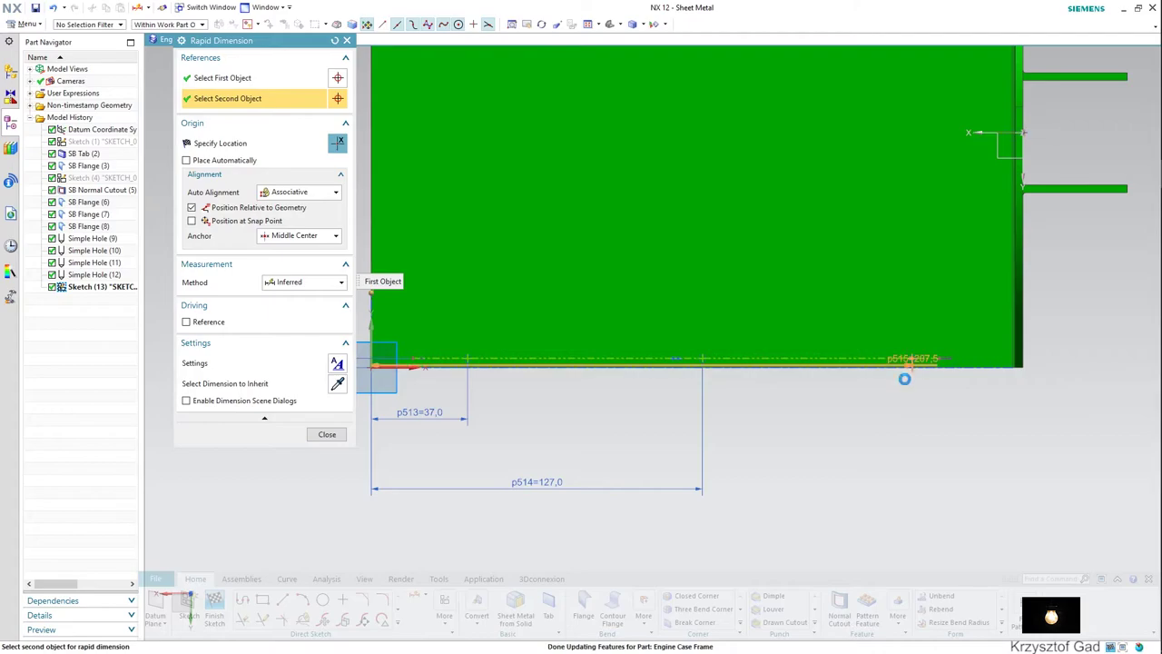
click(769, 526)
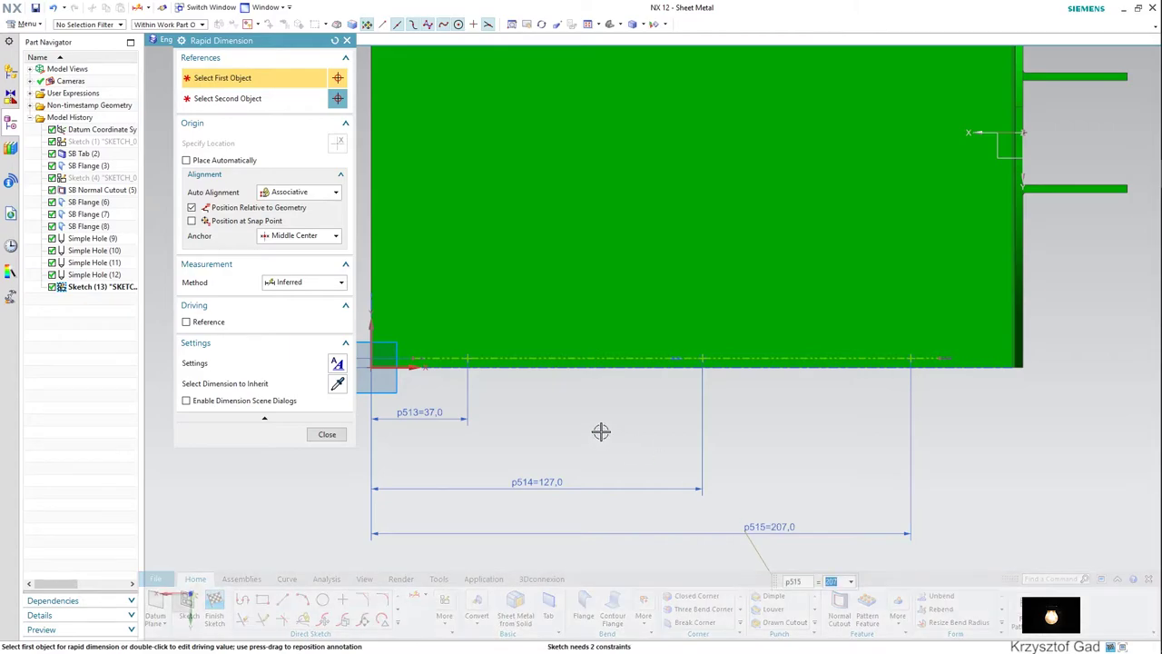
click(327, 434)
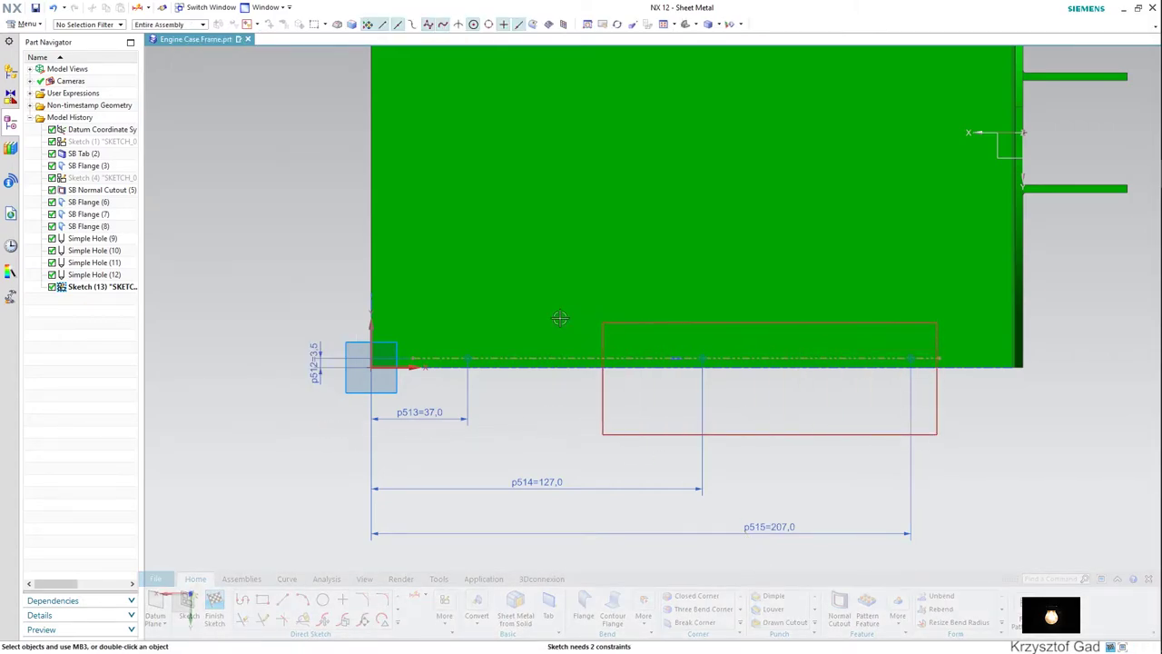
Mirror the three dimensioned points about the X axis with Mirror Curve and finish Sketch (13).
drag(452, 325, 452, 326)
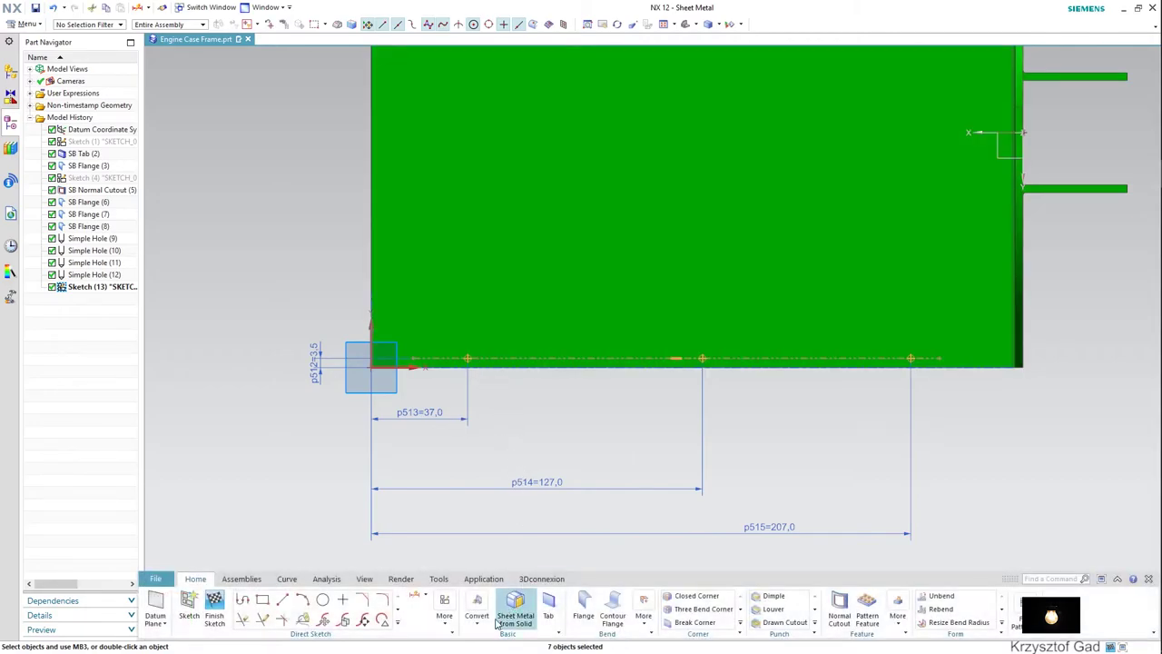
click(399, 622)
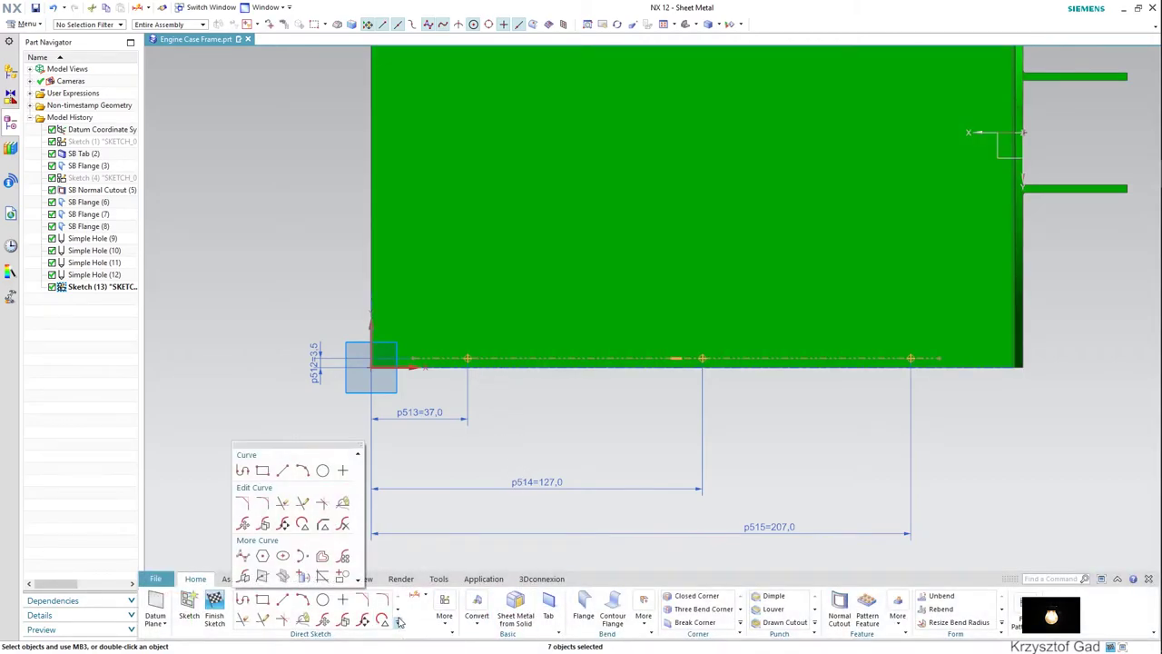
click(243, 578)
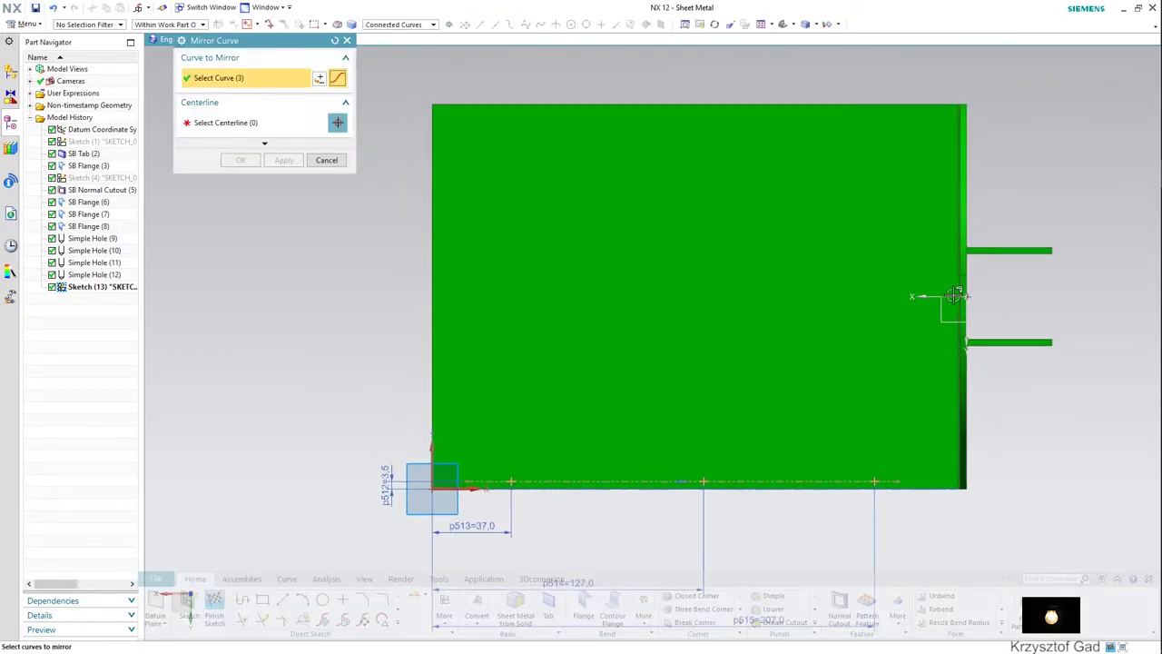
click(225, 122)
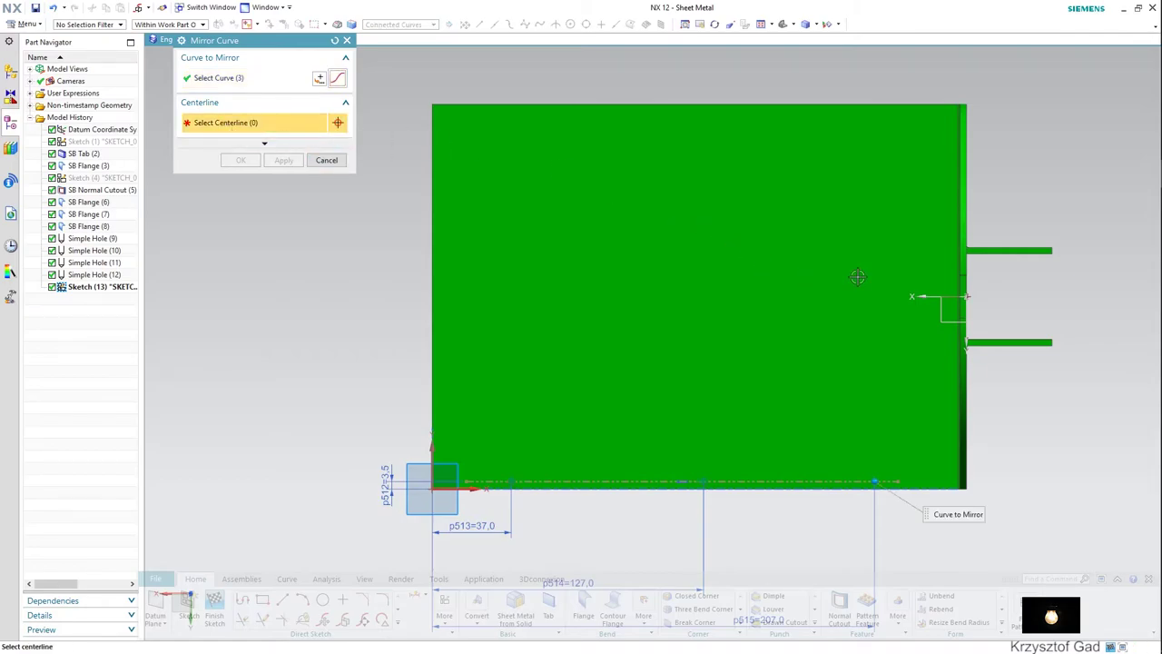
click(947, 293)
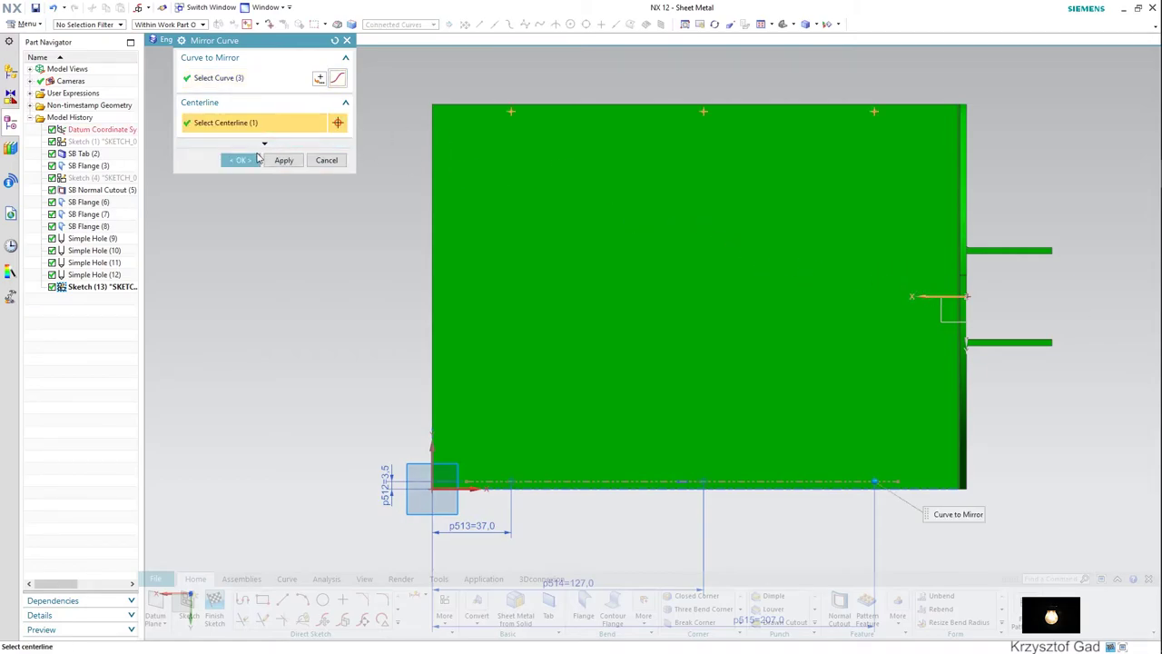
click(251, 158)
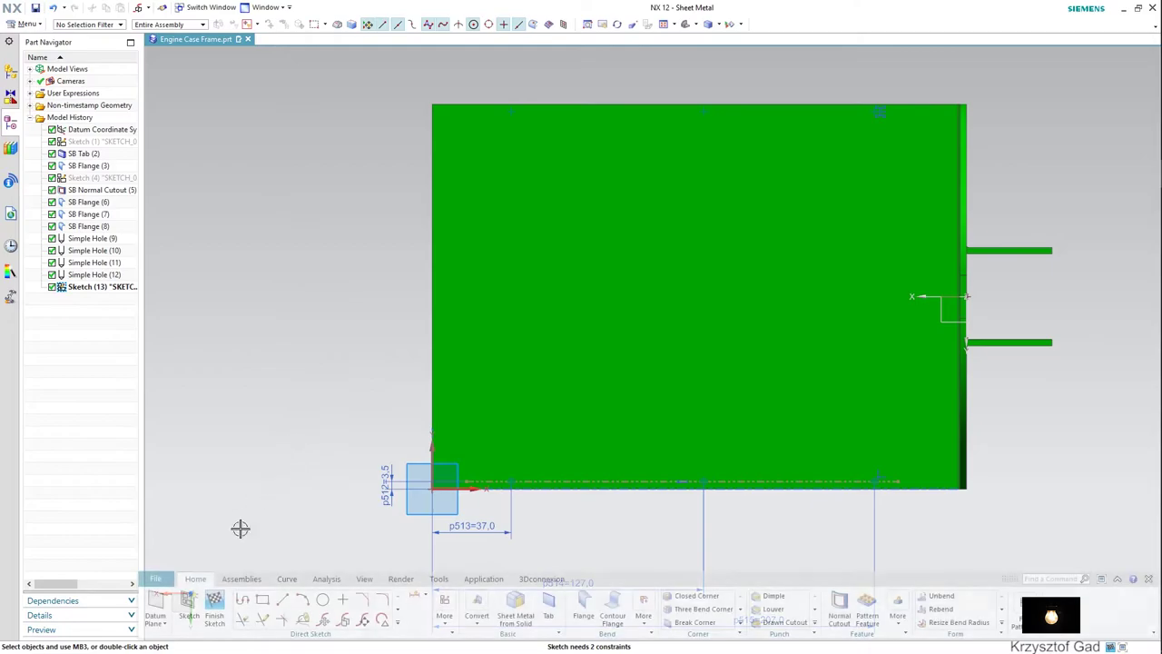
click(214, 606)
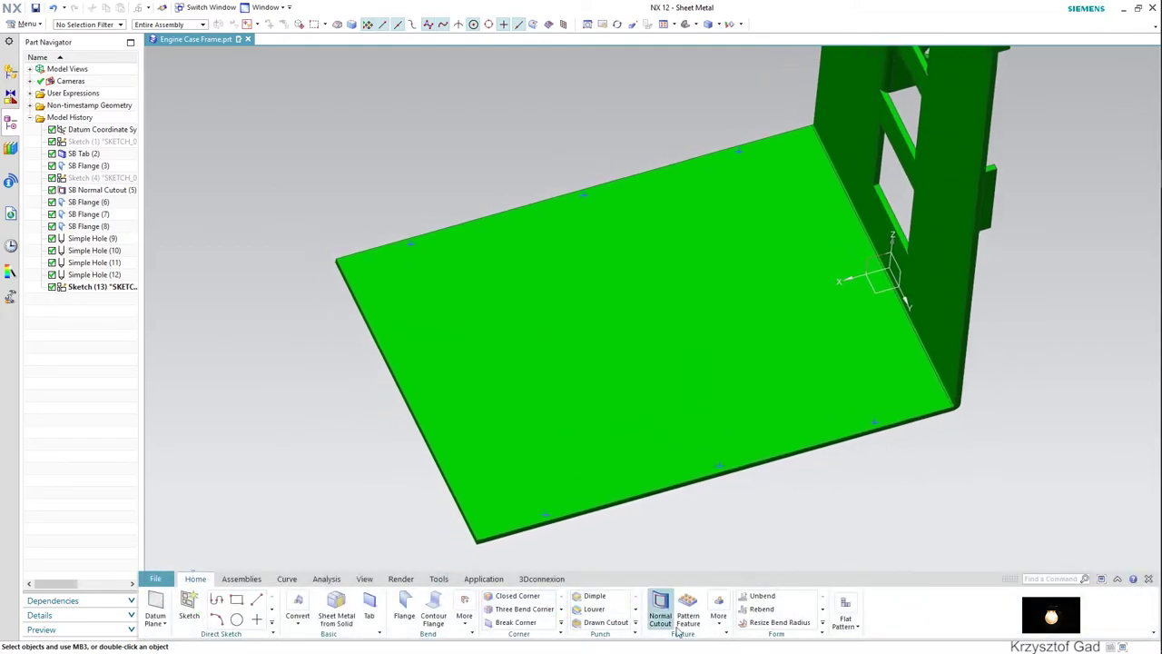
Cut Simple 3.4 mm Through Body holes at the six Sketch (13) points on the bottom plate.
click(718, 615)
click(789, 489)
text(3.4)
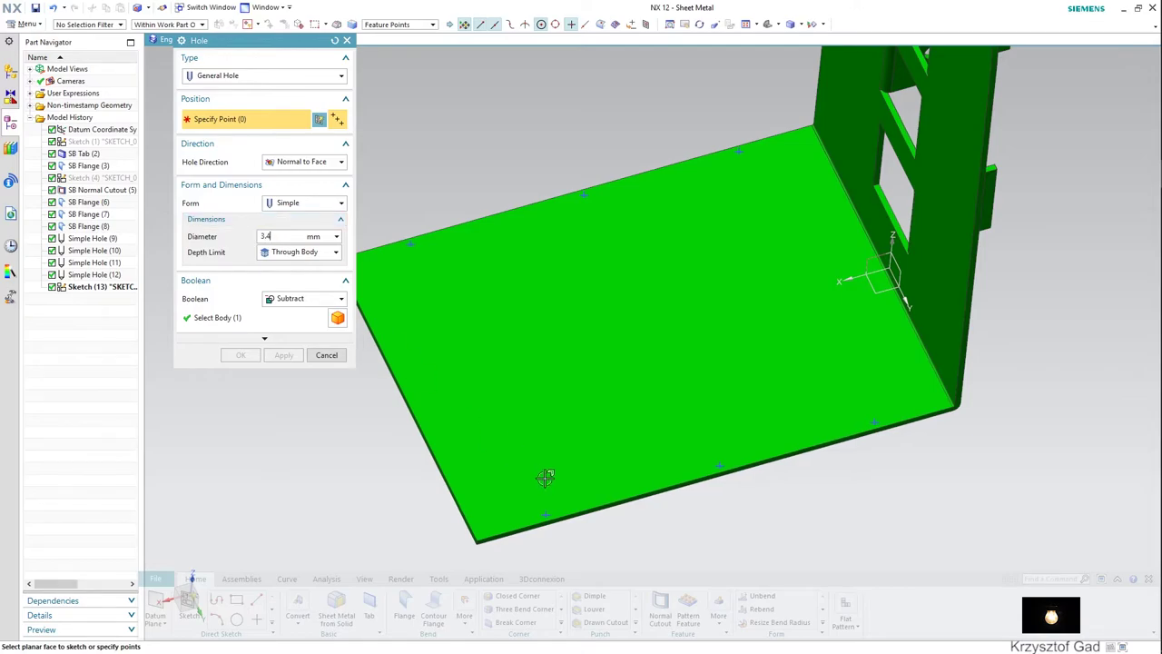
scroll(544, 476, up, 2)
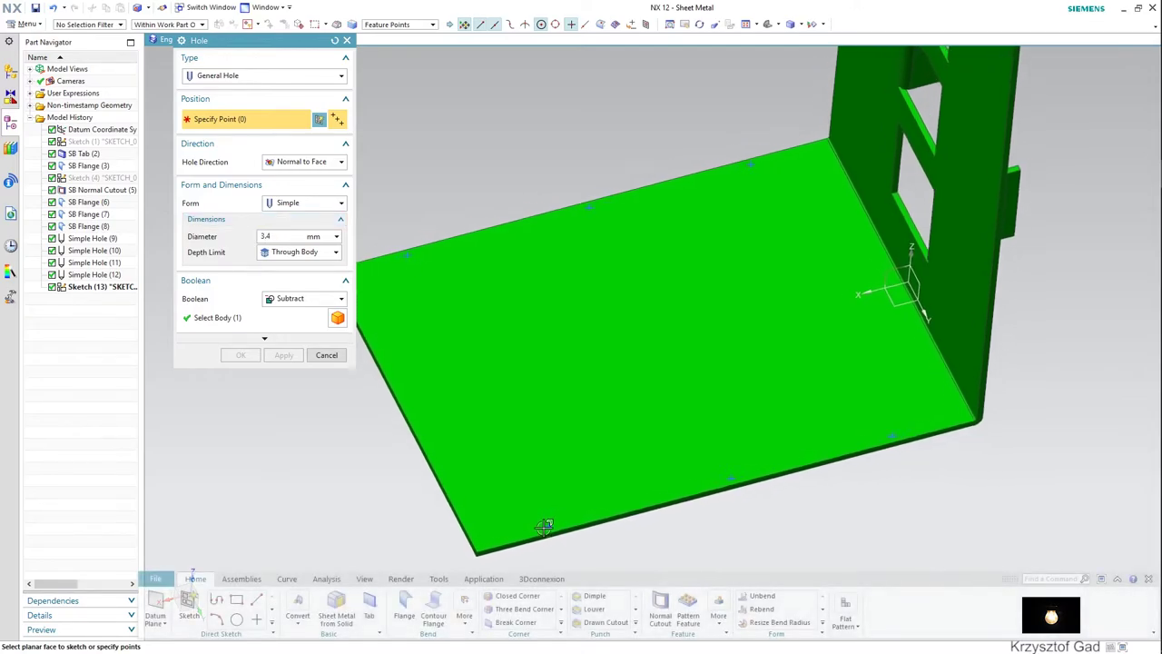
scroll(591, 523, up, 3)
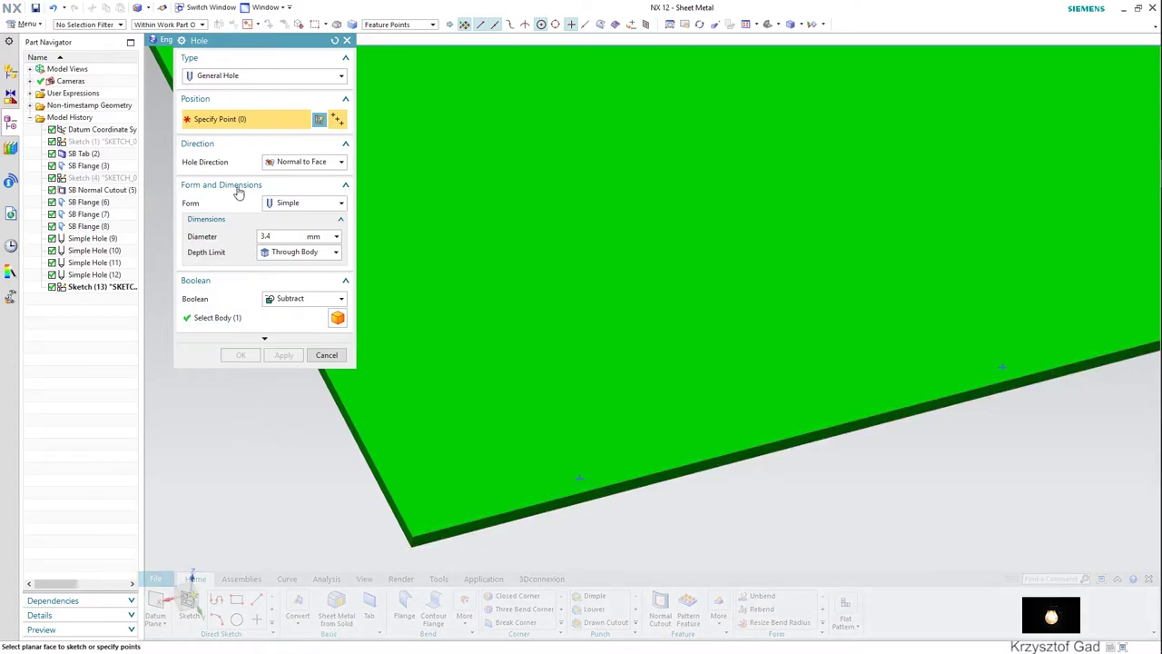
click(89, 287)
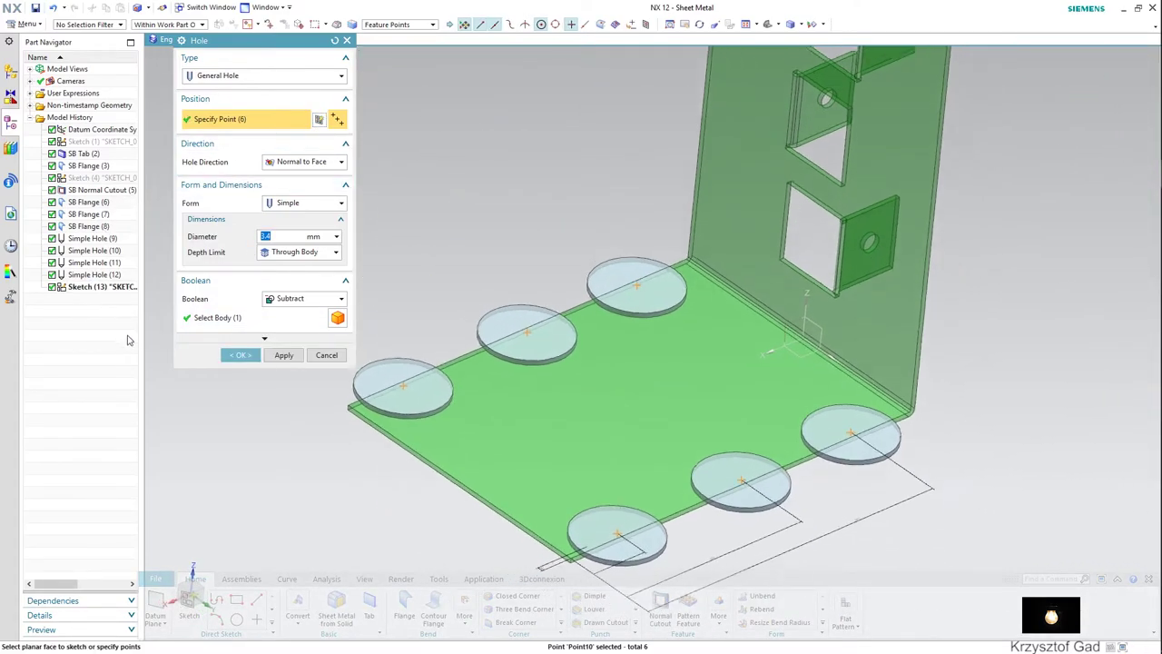
click(284, 354)
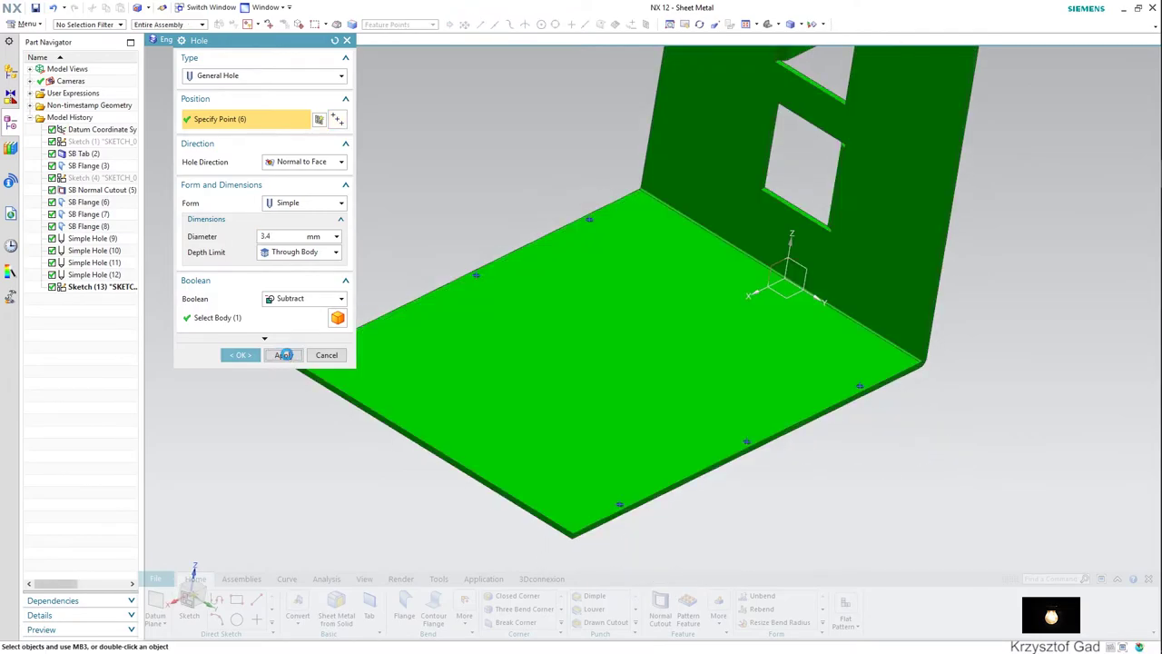
click(326, 354)
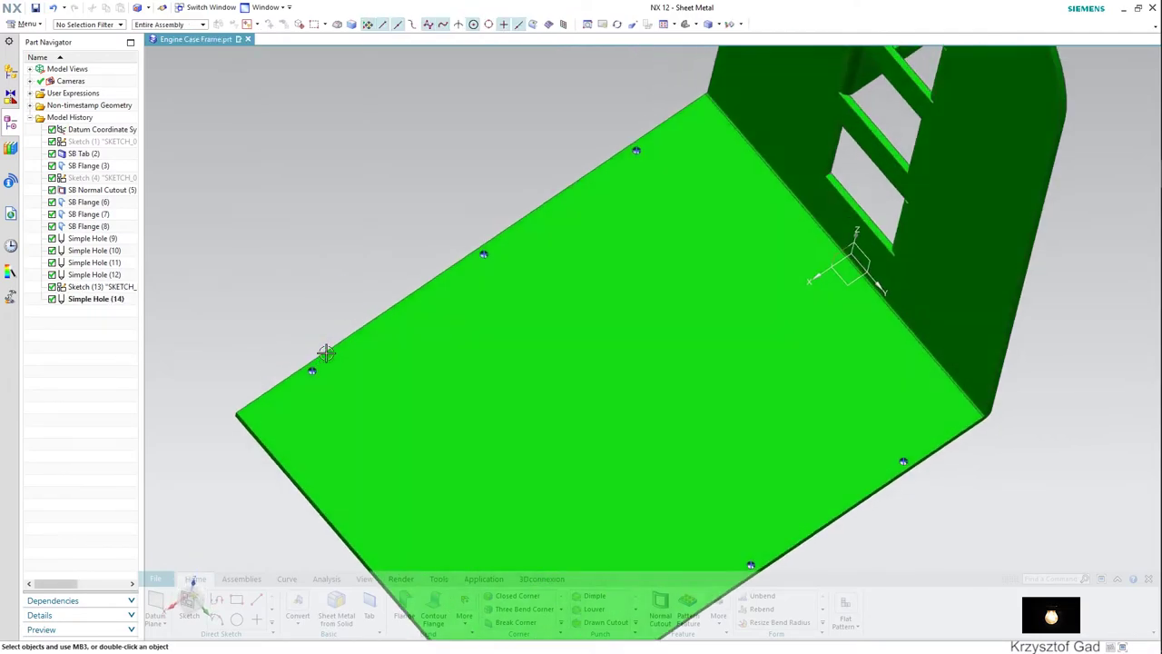
key(Home)
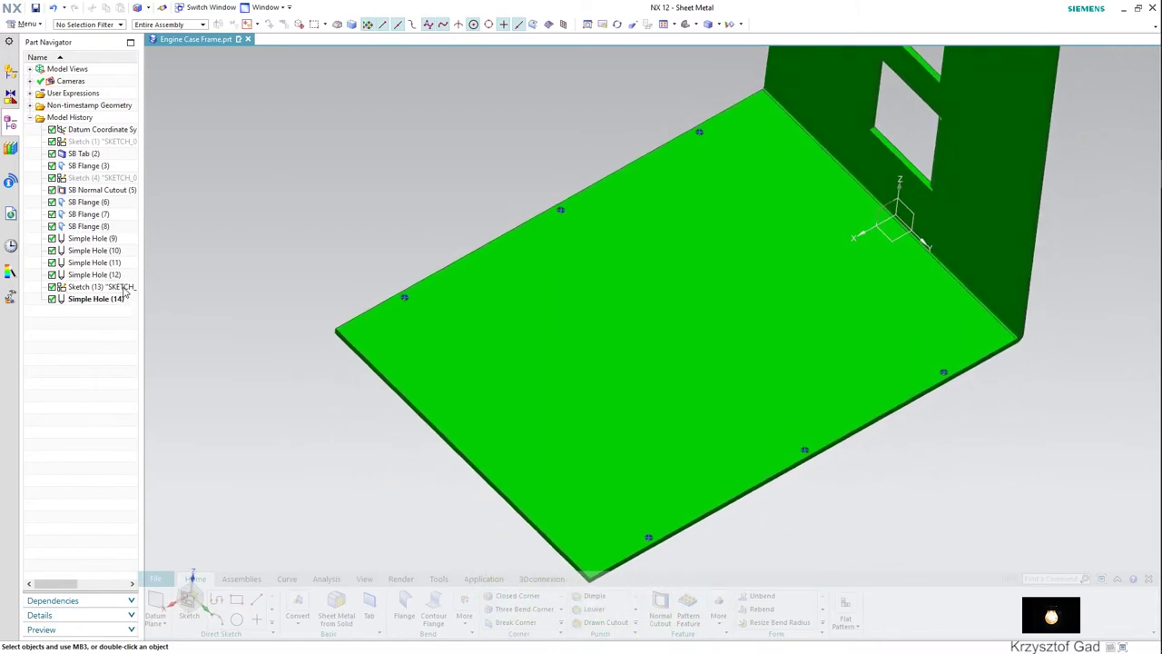
right_click(125, 290)
Hide Sketch (13) and view the upright flange head-on from the Right.
click(210, 262)
key(End)
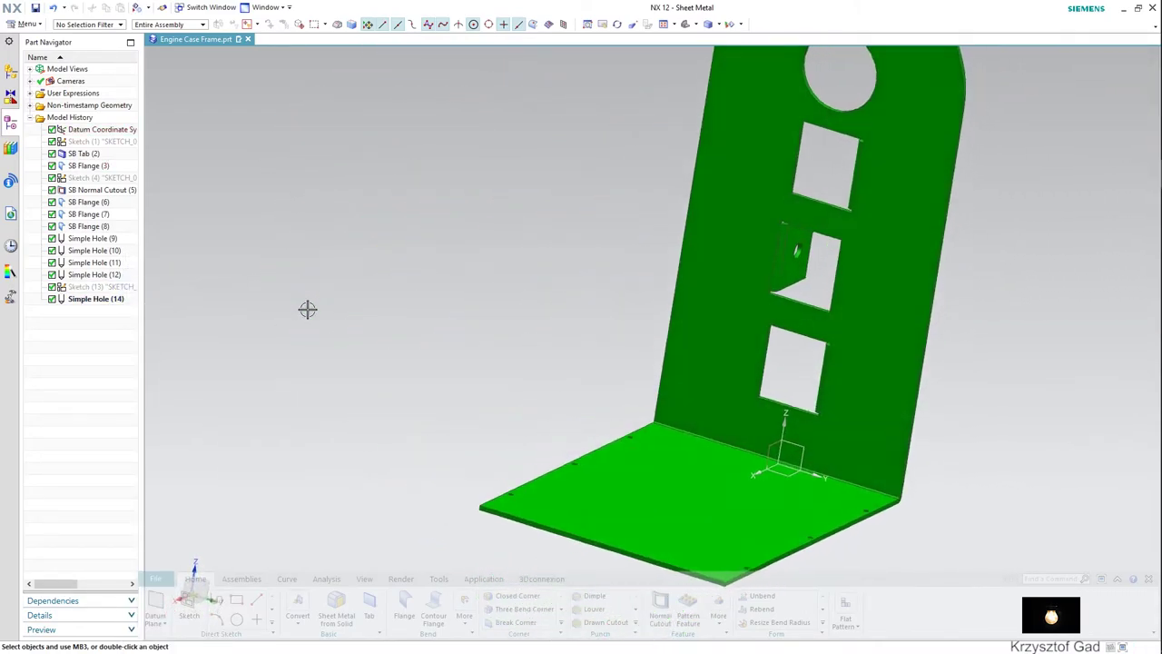
key(ctrl+alt+r)
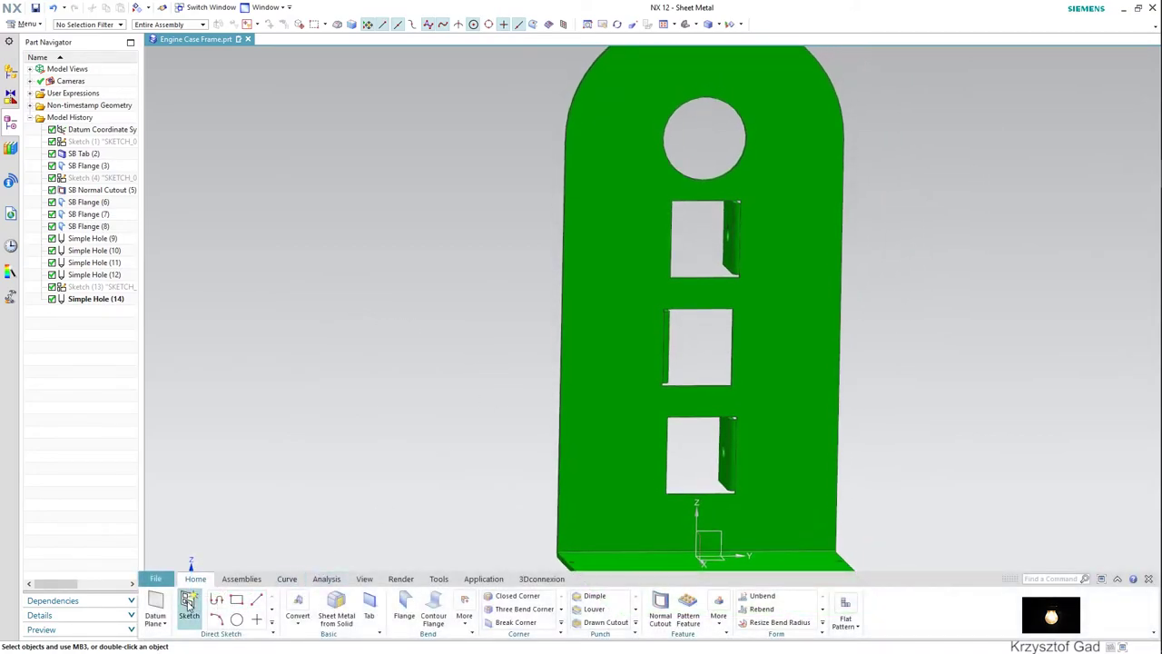
Start Sketch (15) on the upright flange face and bring up Offset Curve.
click(188, 604)
click(782, 488)
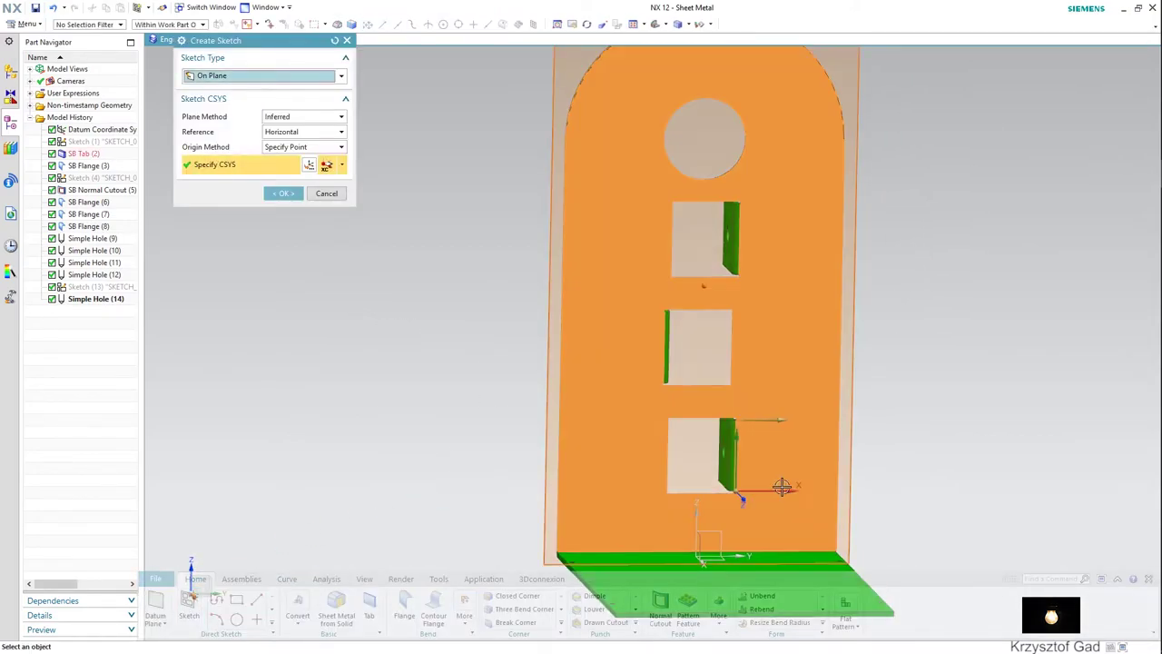
click(285, 195)
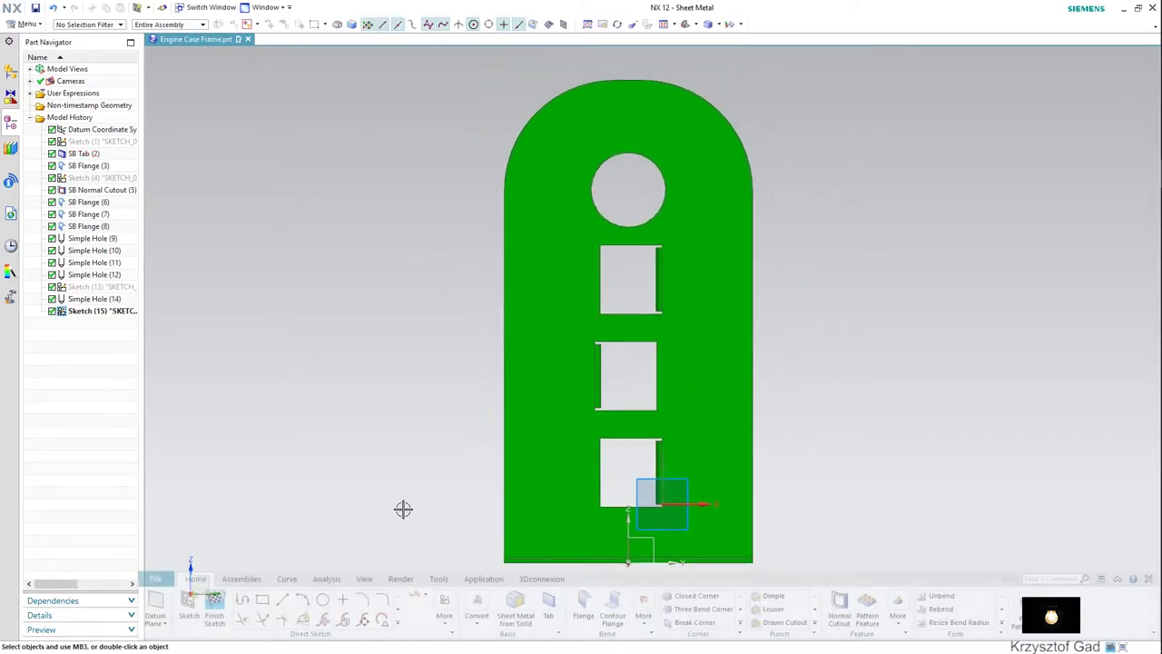
click(399, 625)
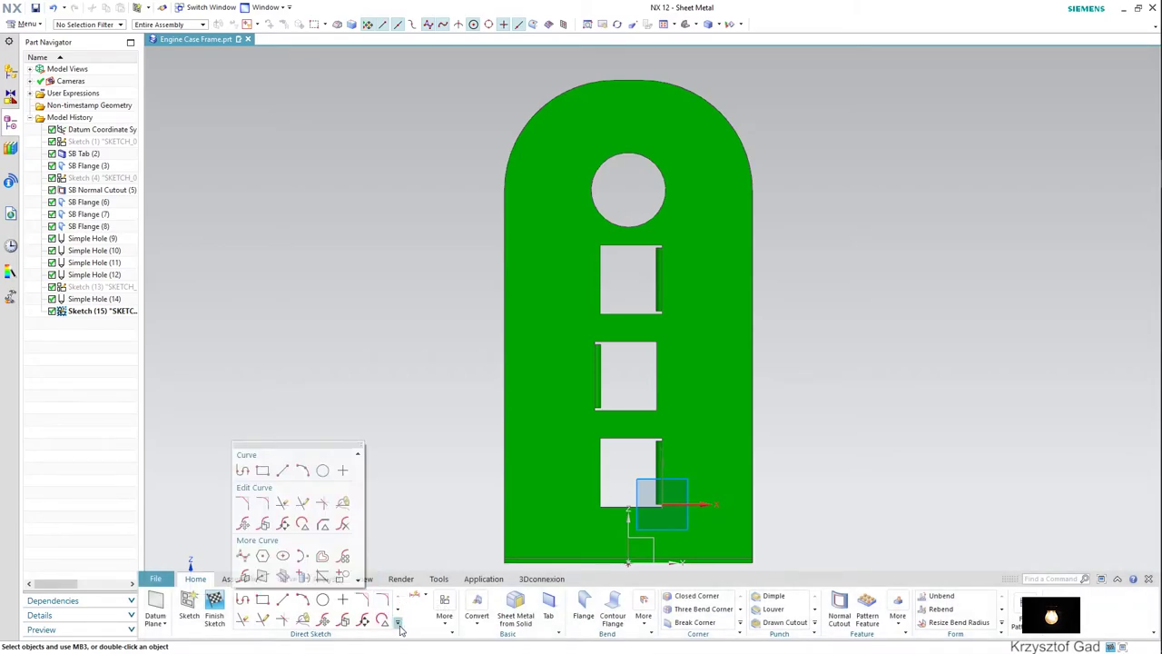
click(323, 556)
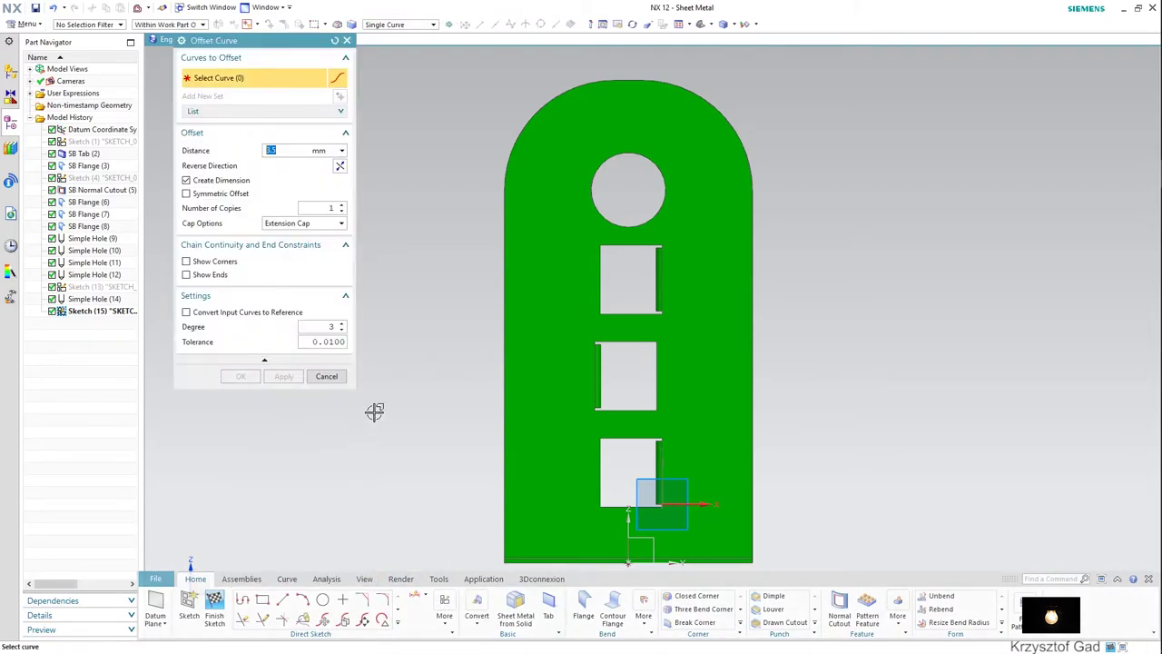
Offset the tab's rounded top edge and right side edge by 3.5 mm.
click(396, 24)
click(396, 24)
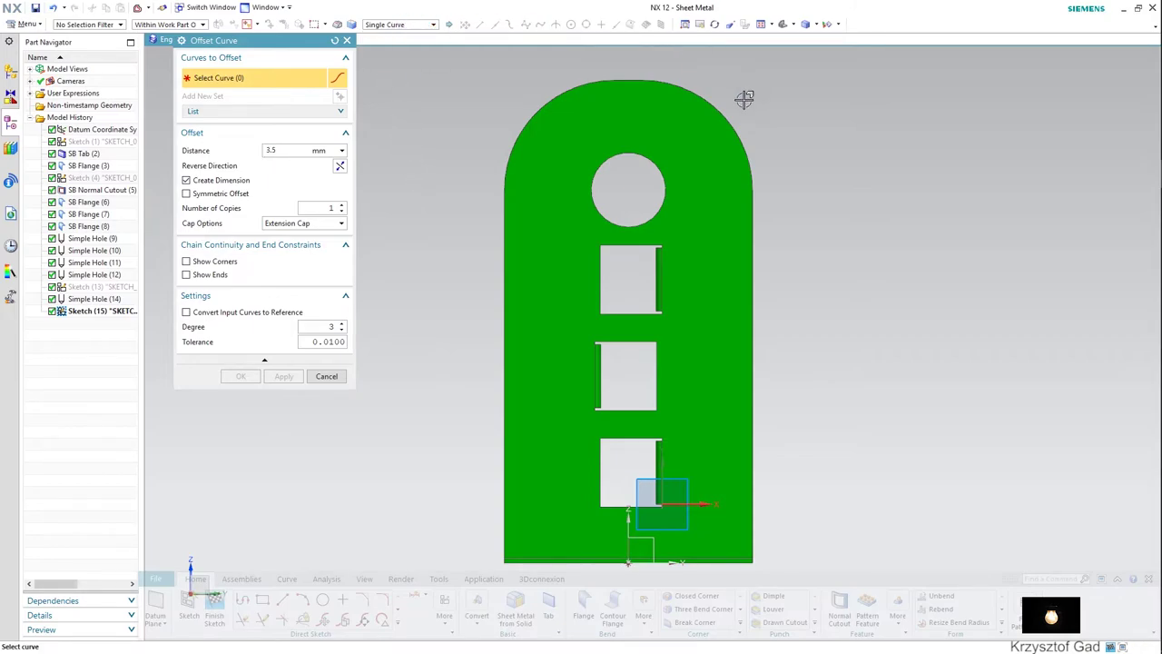
click(722, 111)
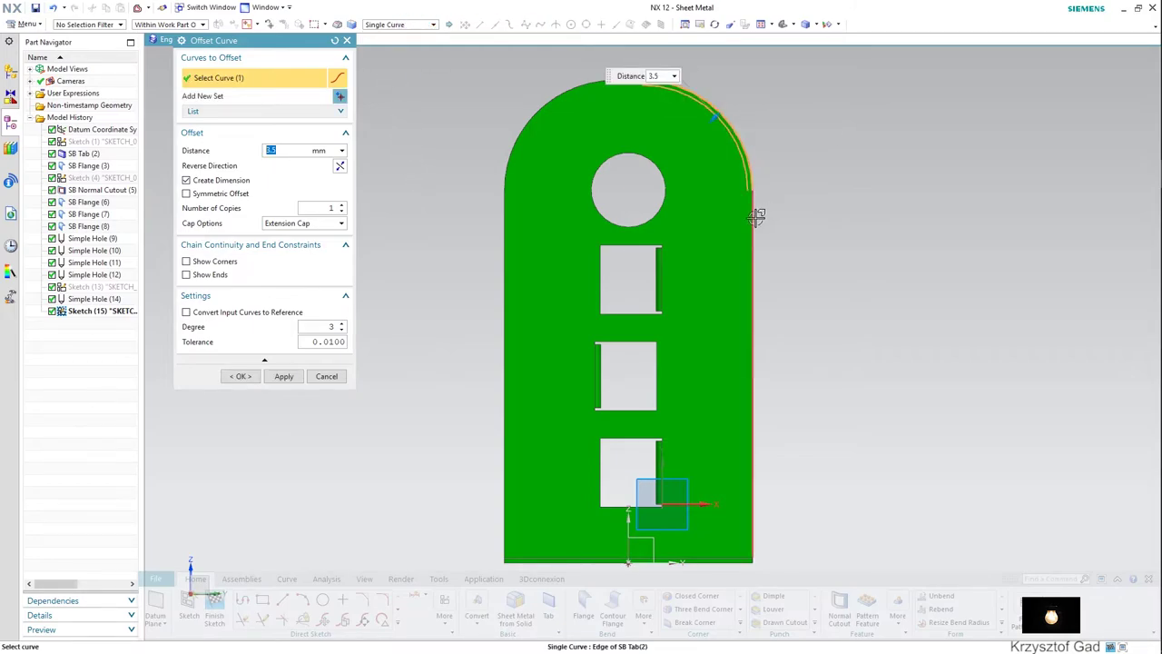
click(755, 216)
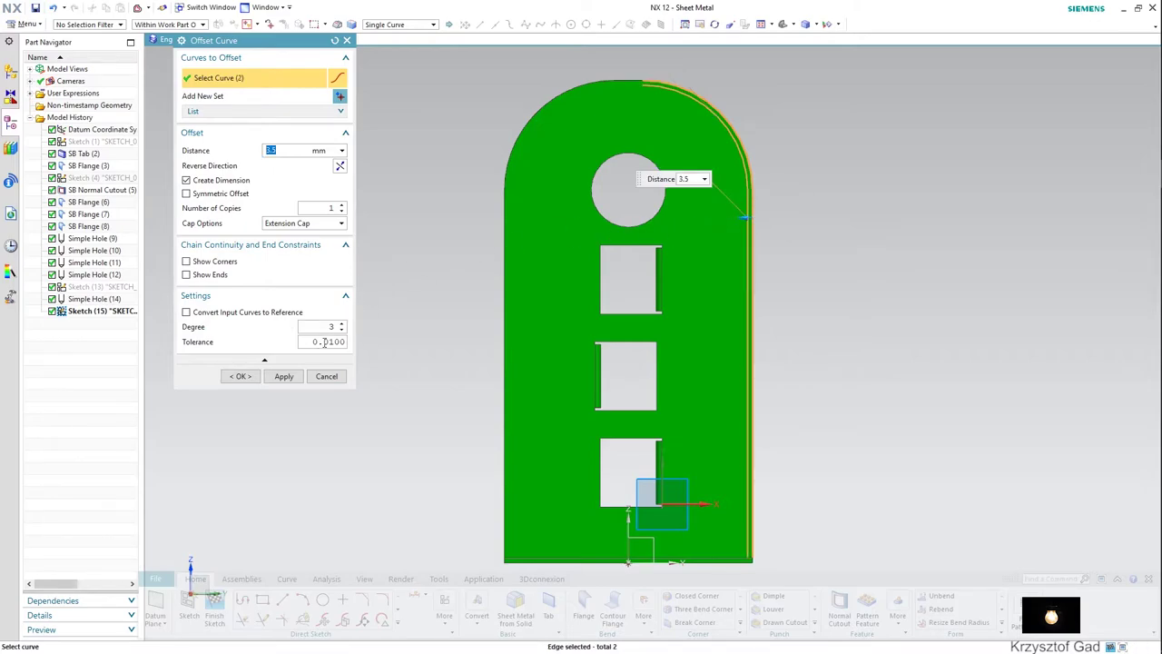
click(292, 377)
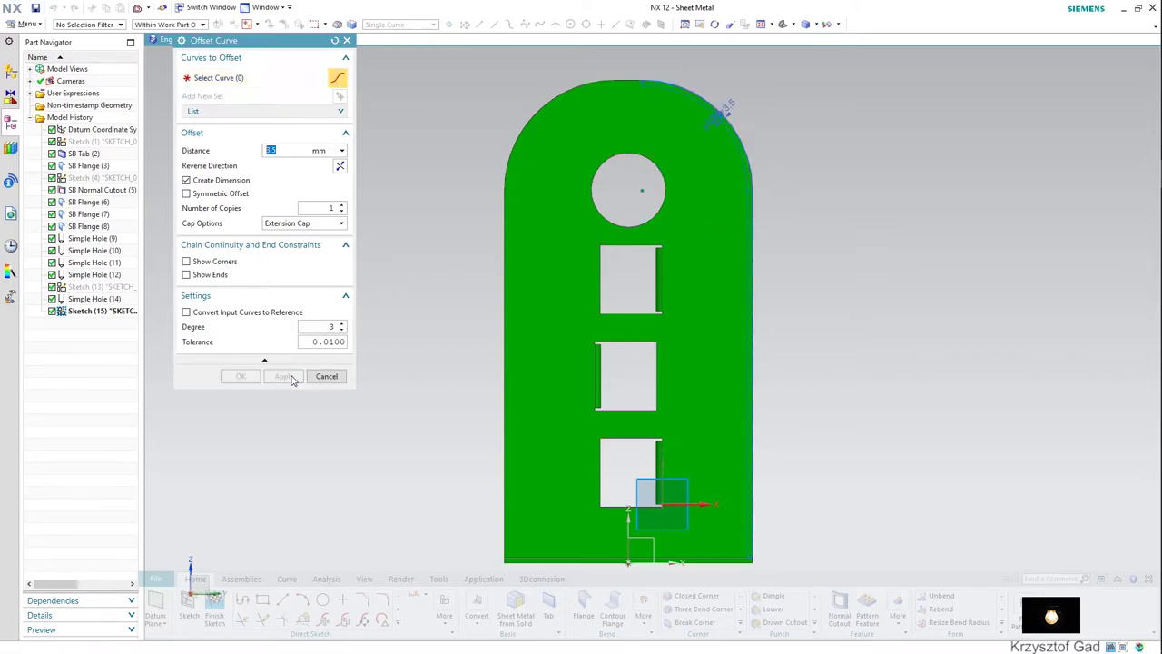
click(337, 381)
Add the 3.5 offset dimension on the arc to fully constrain the offset curve.
right_click(683, 95)
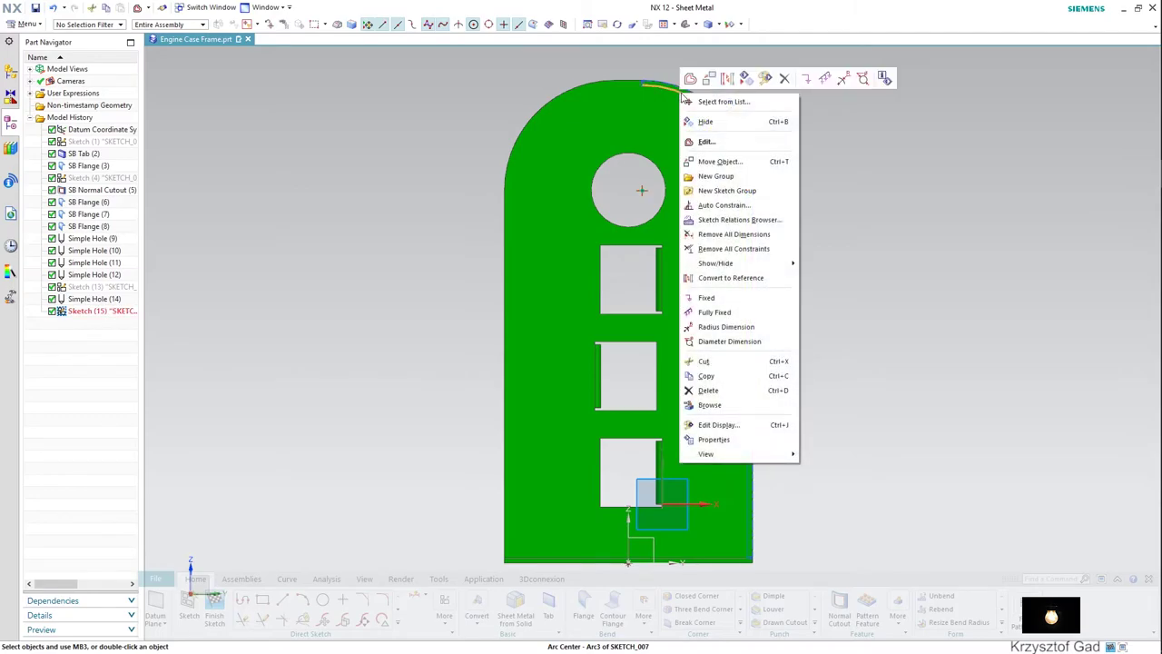
click(727, 81)
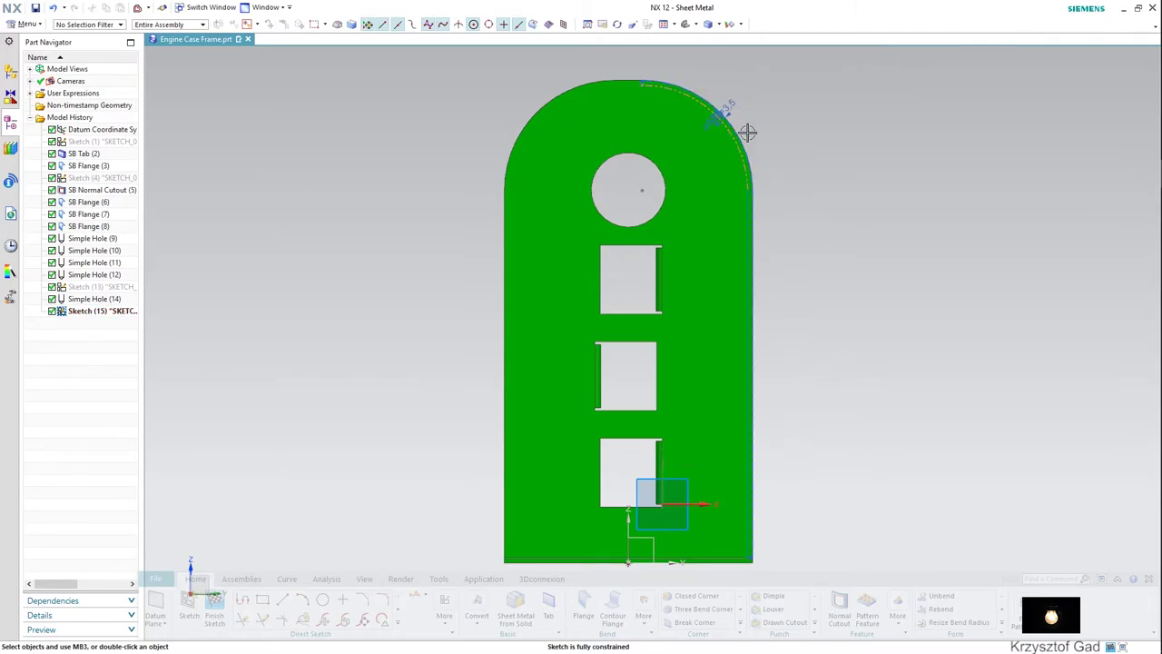
right_click(748, 216)
click(342, 601)
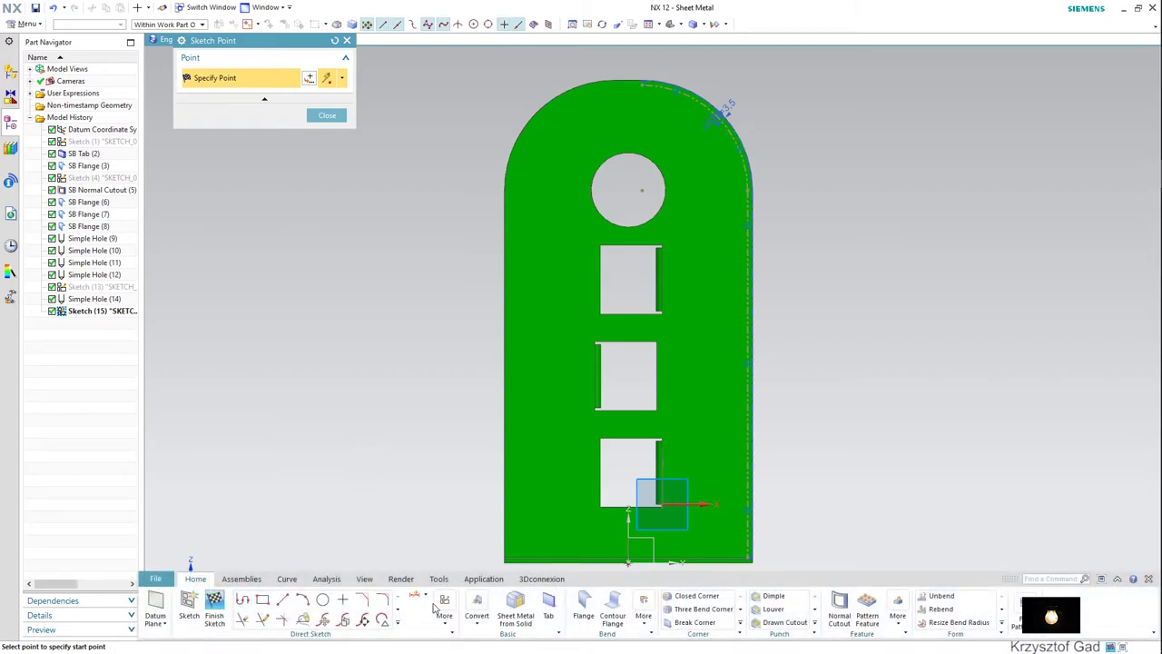
Dimension the lowest three right-edge points at 90, 150 and 240 from the bottom edge.
click(415, 598)
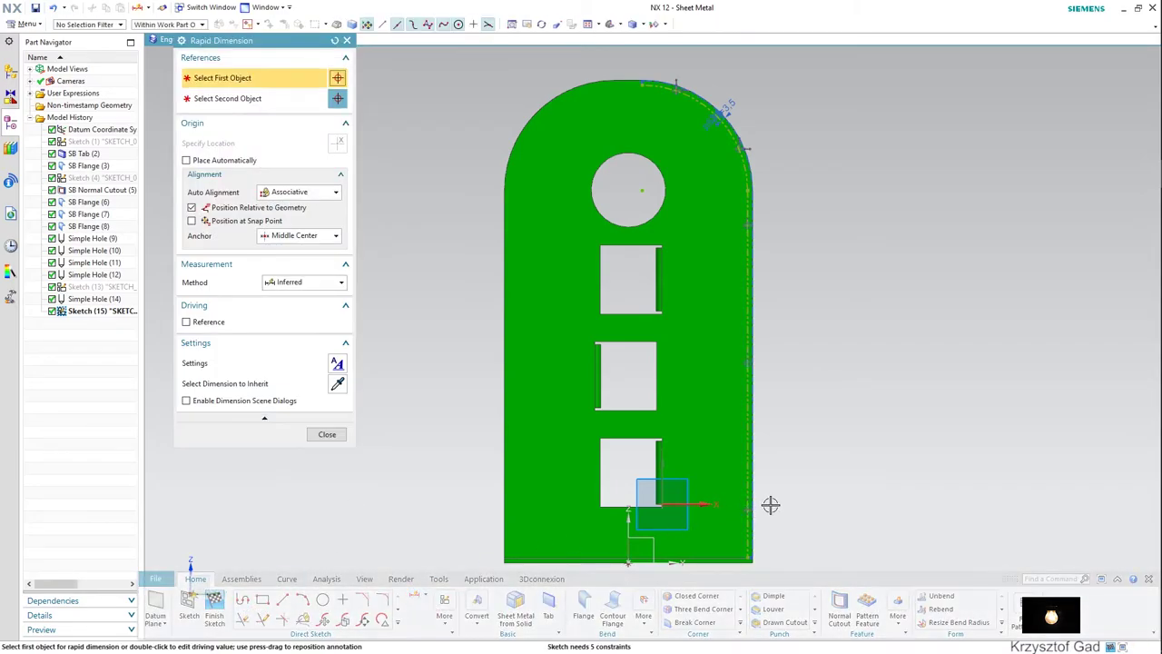
click(743, 510)
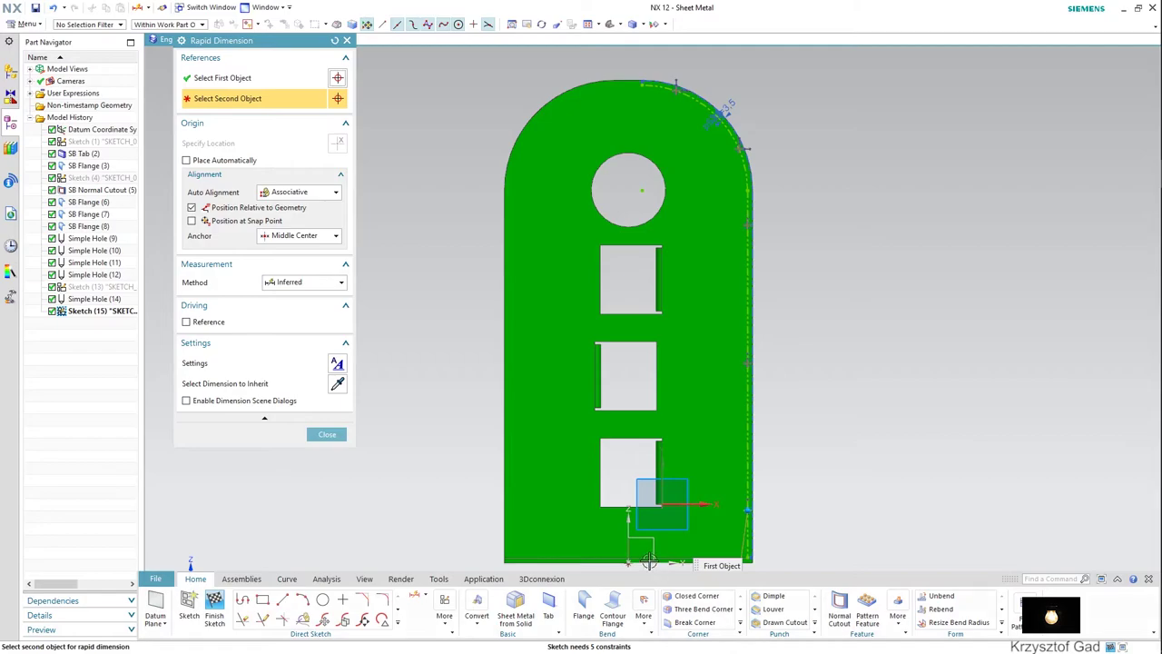
click(646, 563)
click(831, 522)
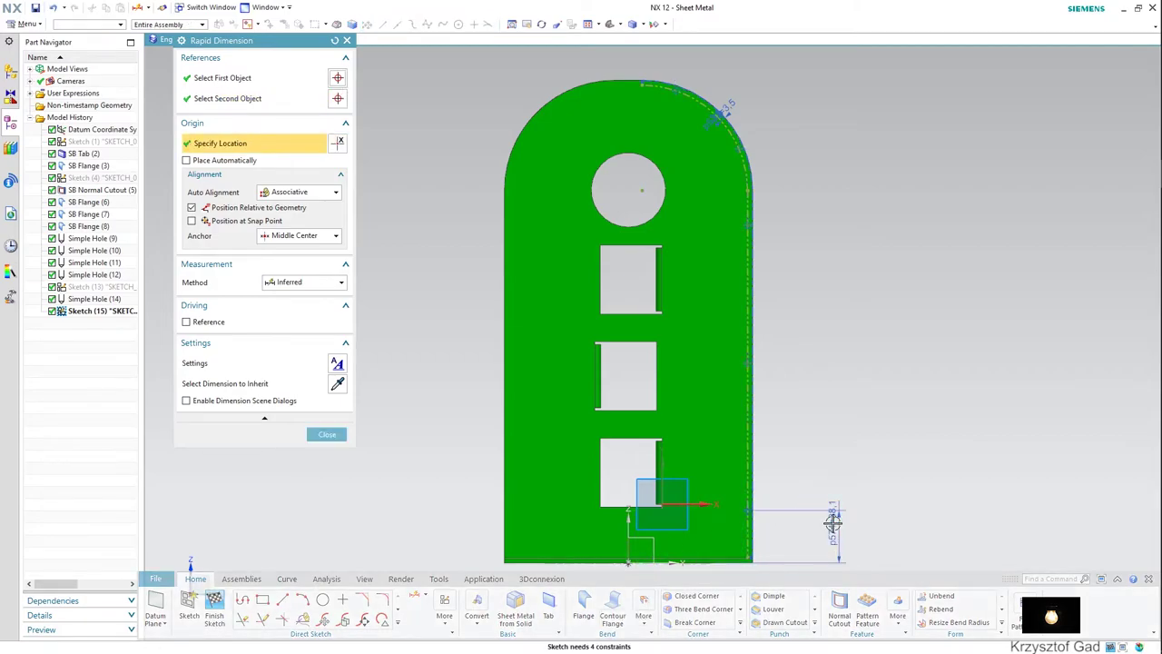
text(50)
key(Return)
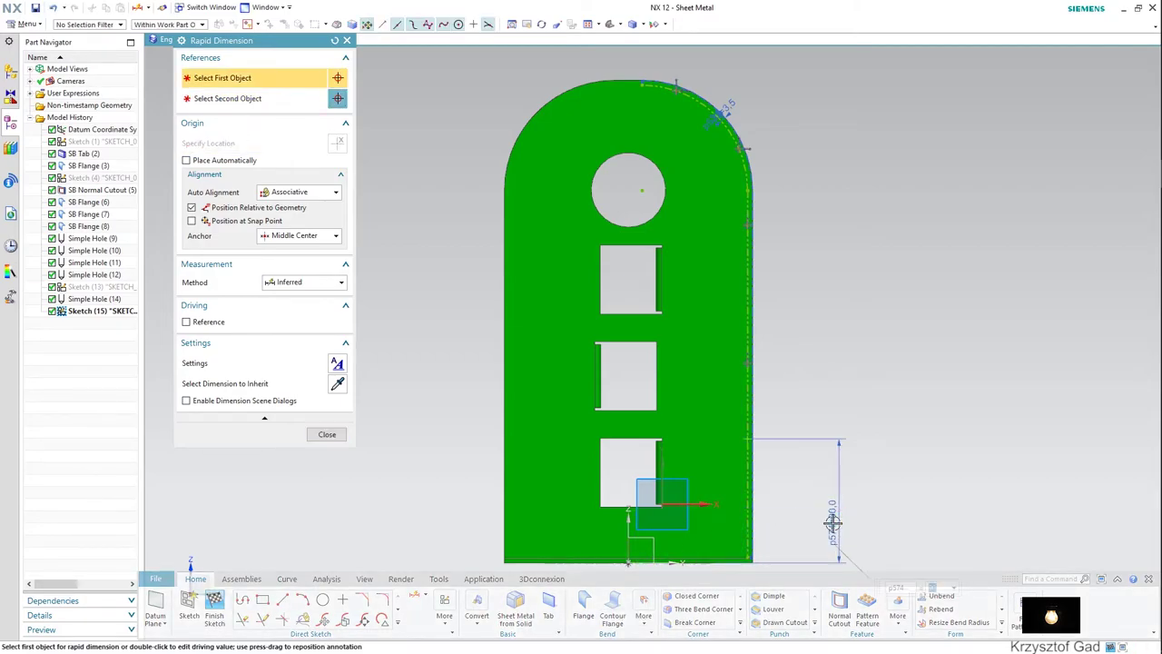
click(749, 366)
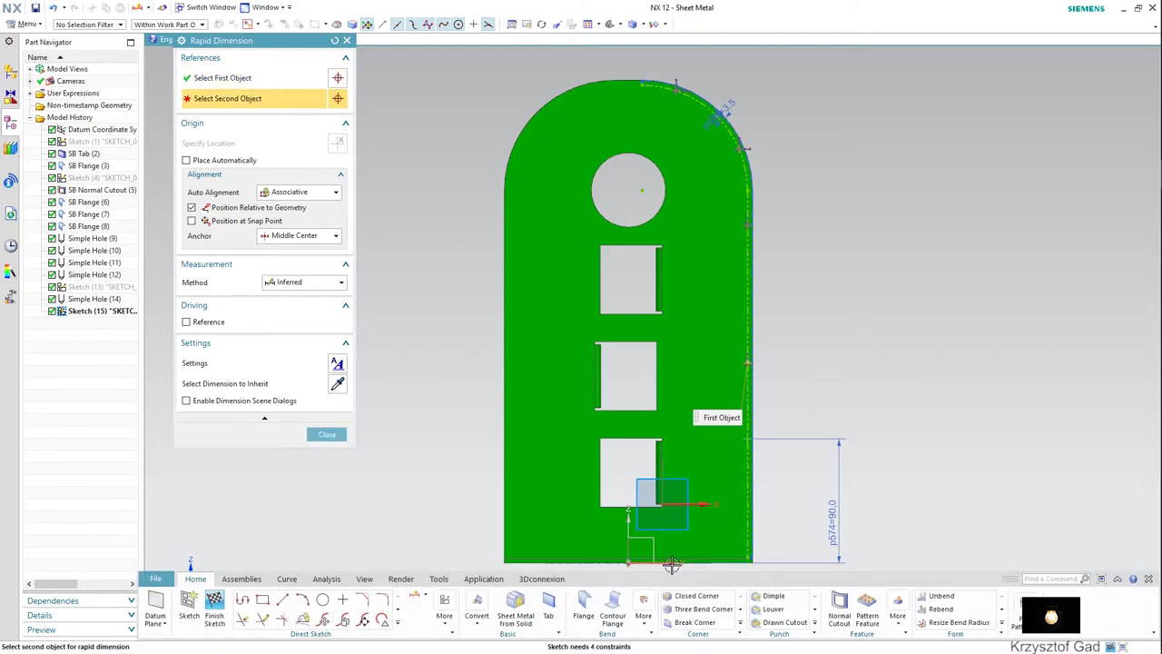
click(672, 563)
click(890, 464)
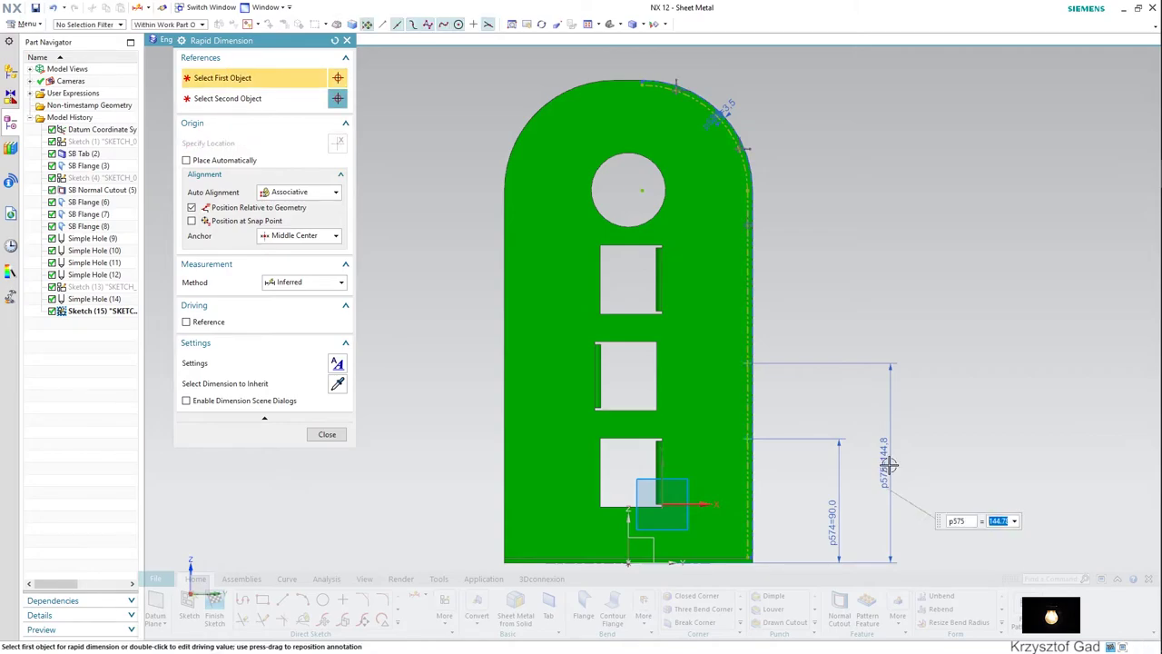
text(150)
key(Return)
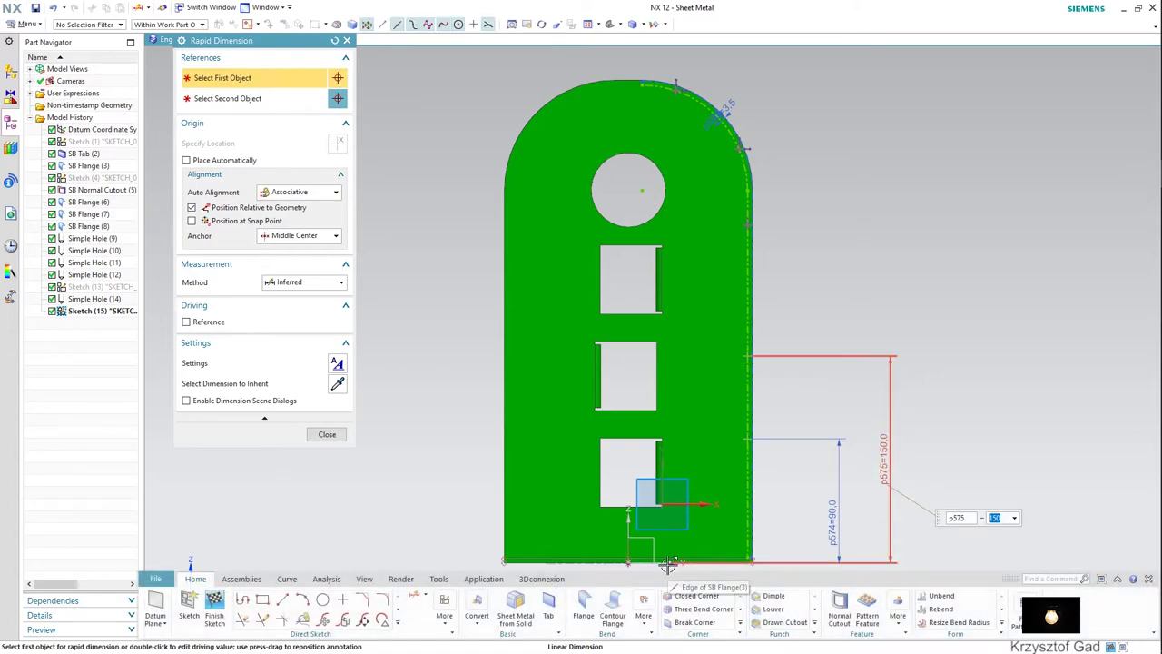
click(654, 562)
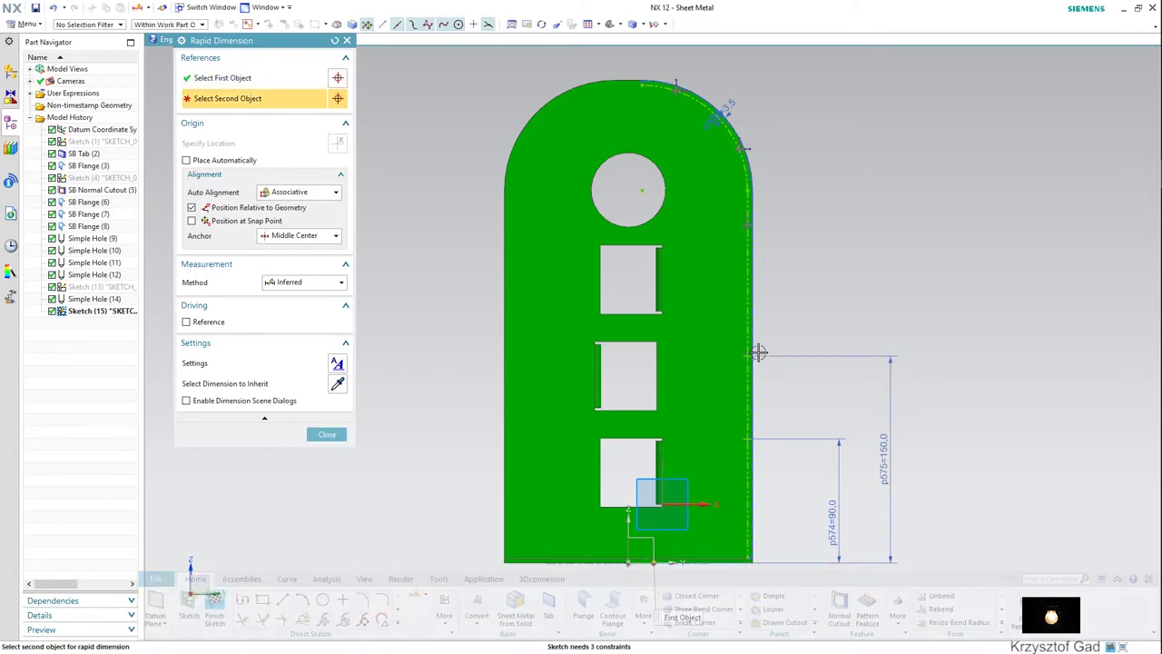
click(750, 223)
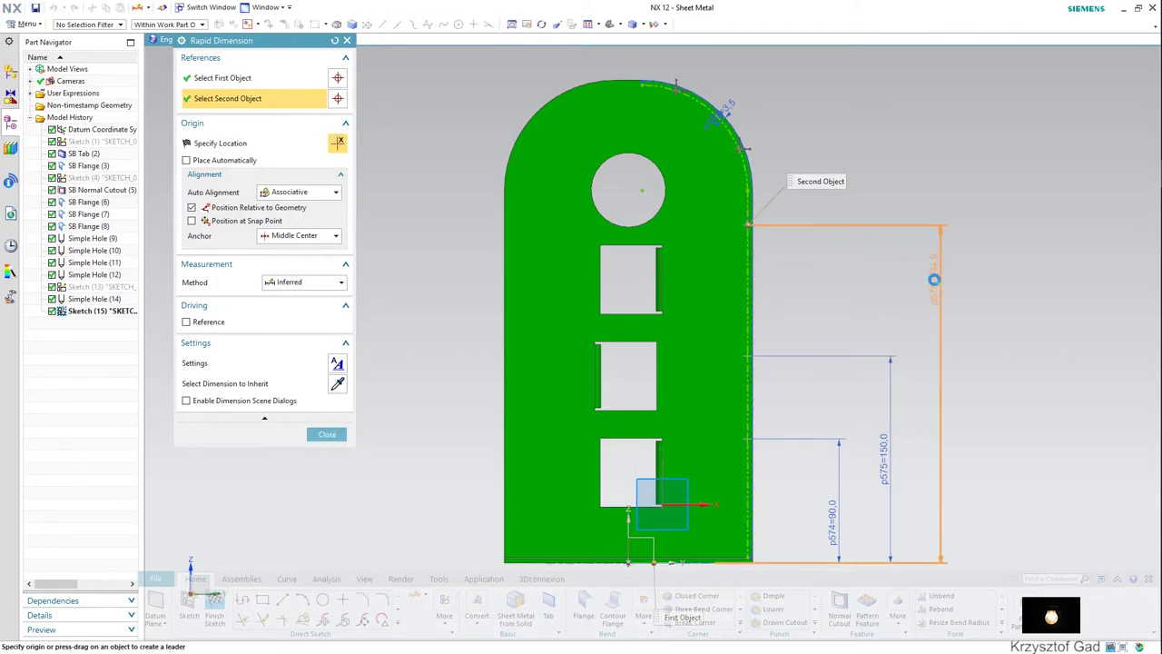
click(934, 280)
text(240)
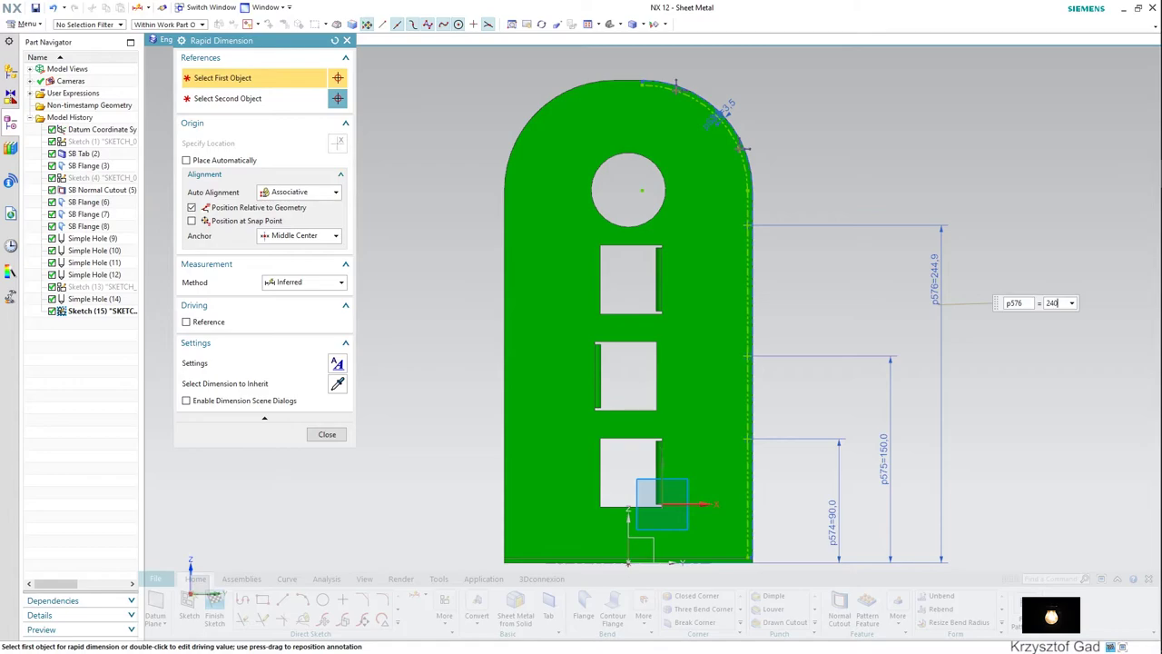
key(Return)
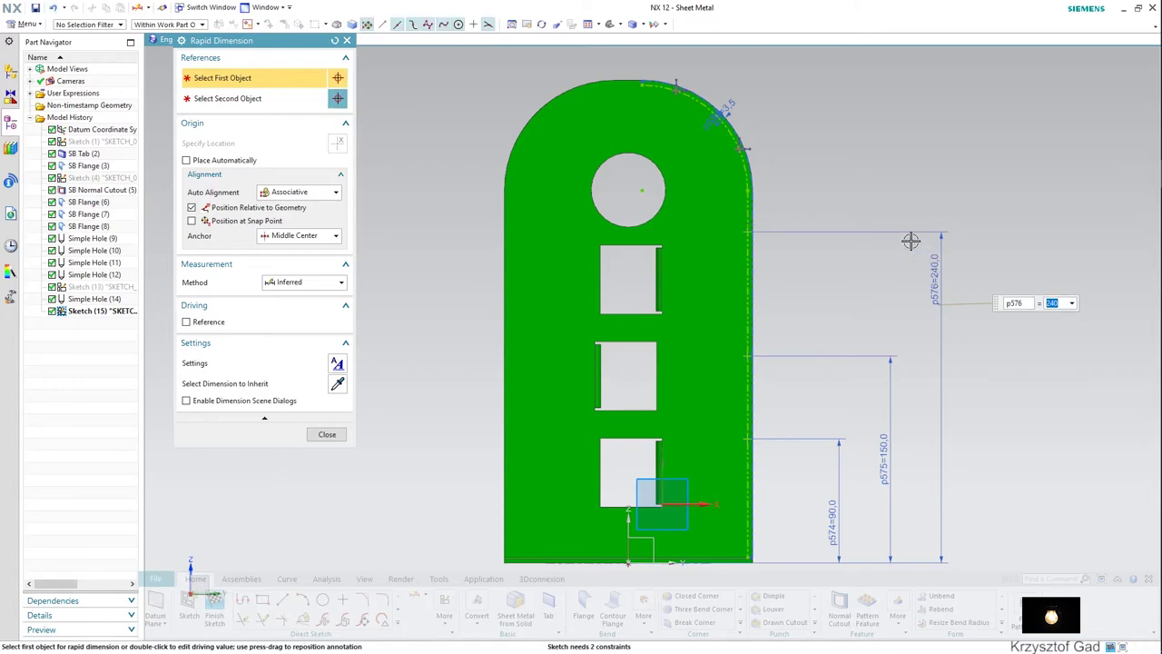
Dimension the two upper points near the arc at 290 and 340 from the bottom edge.
click(747, 195)
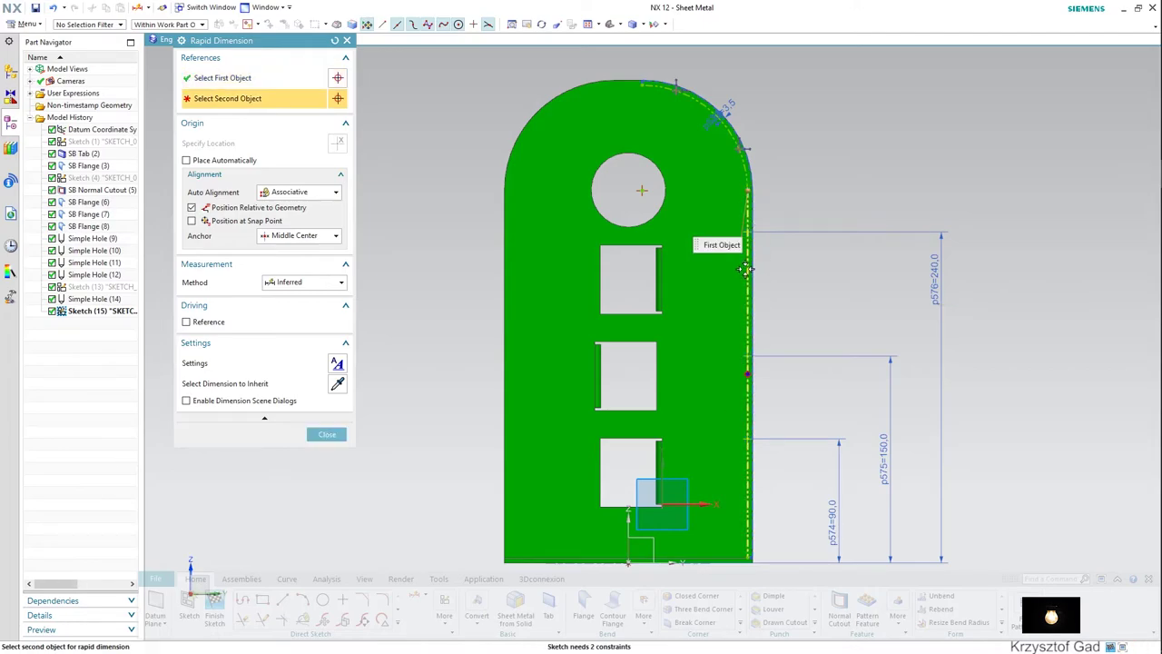
click(347, 41)
key(d)
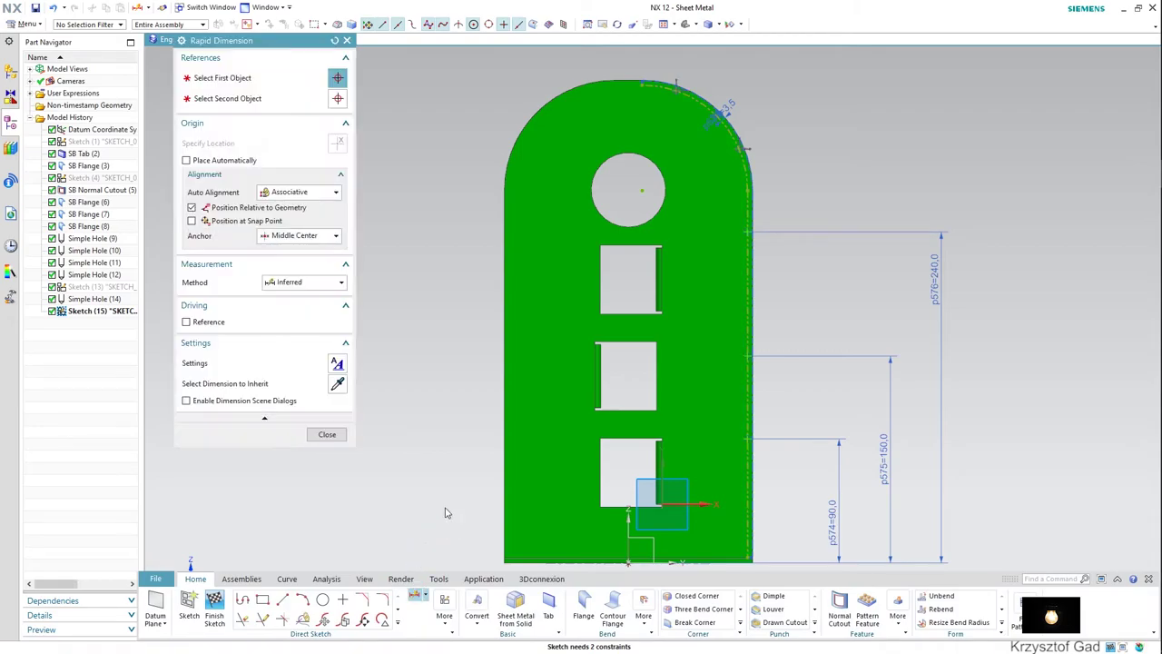
click(740, 148)
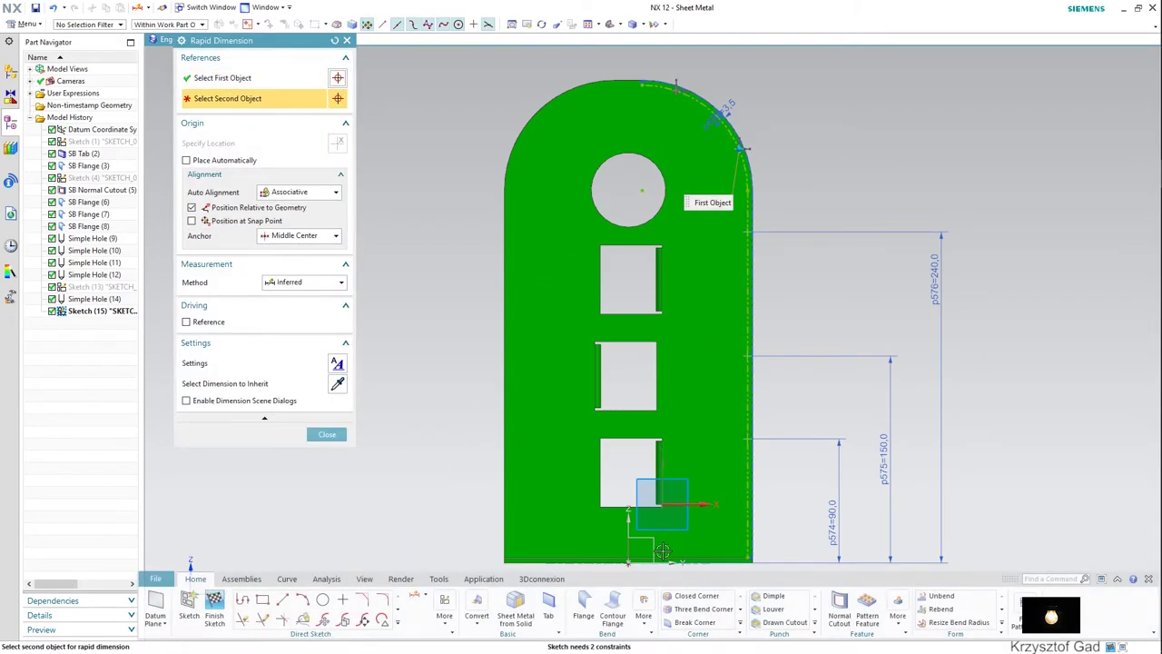
click(666, 554)
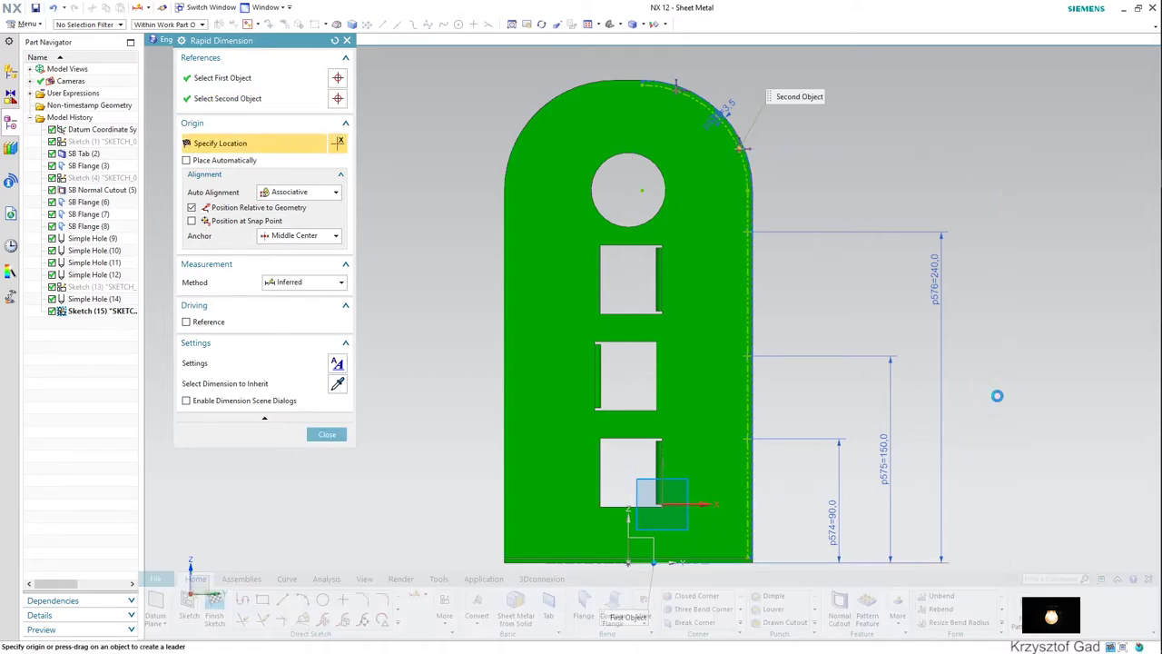
click(997, 394)
text(290)
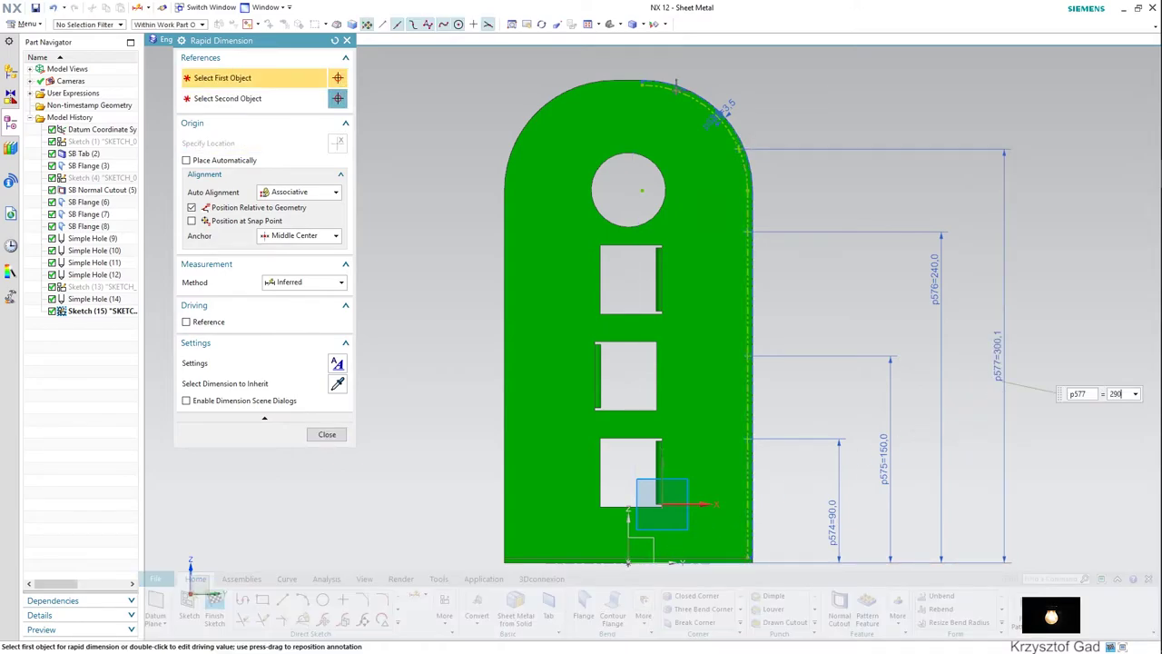
key(Return)
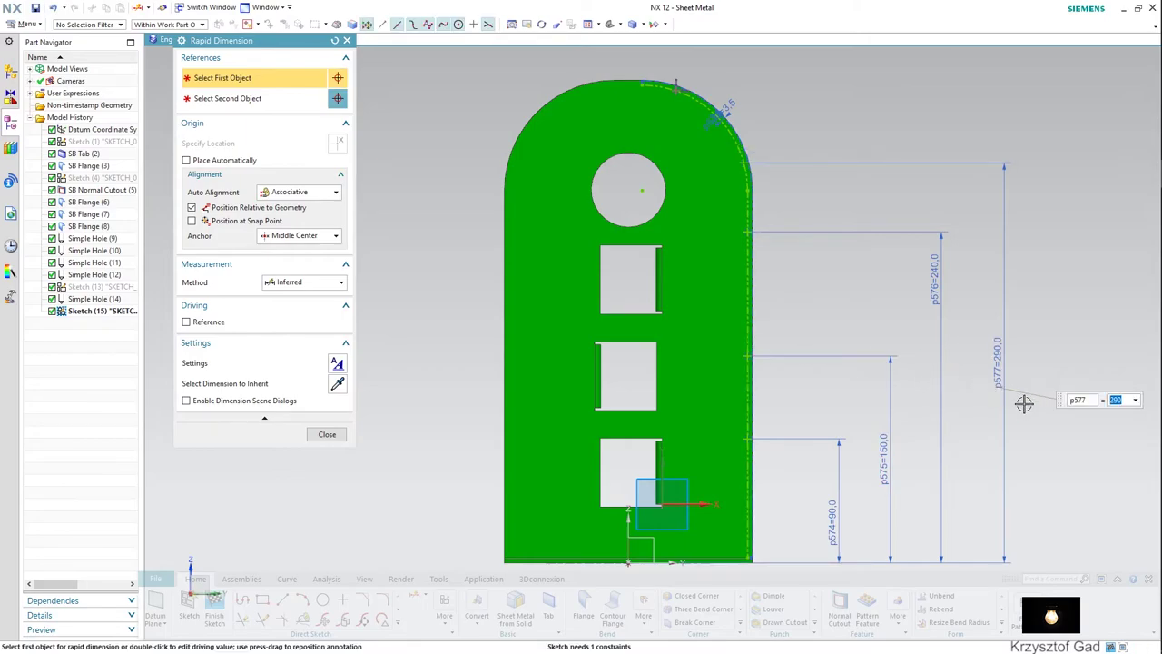
click(676, 89)
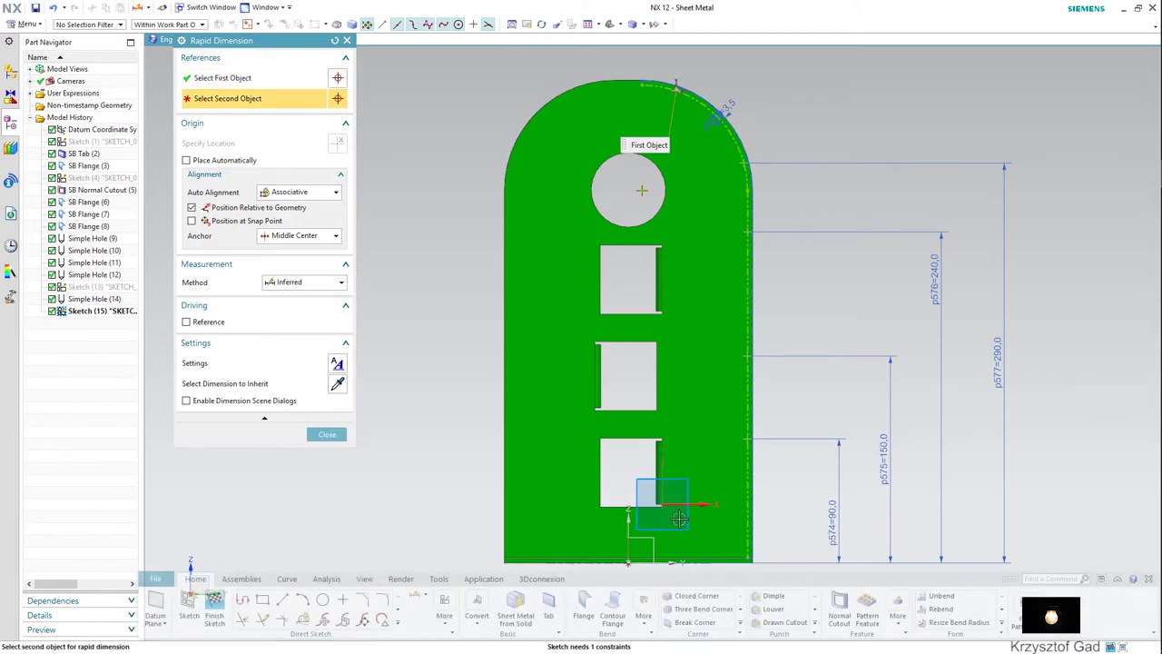
click(653, 563)
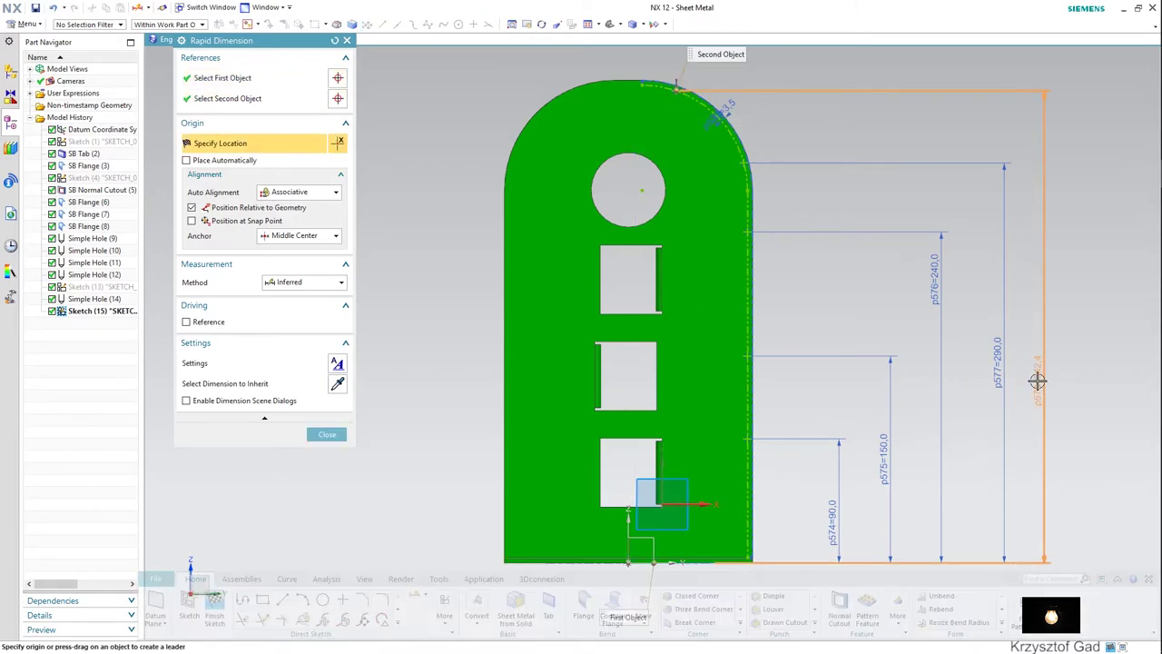
click(1038, 381)
text(340)
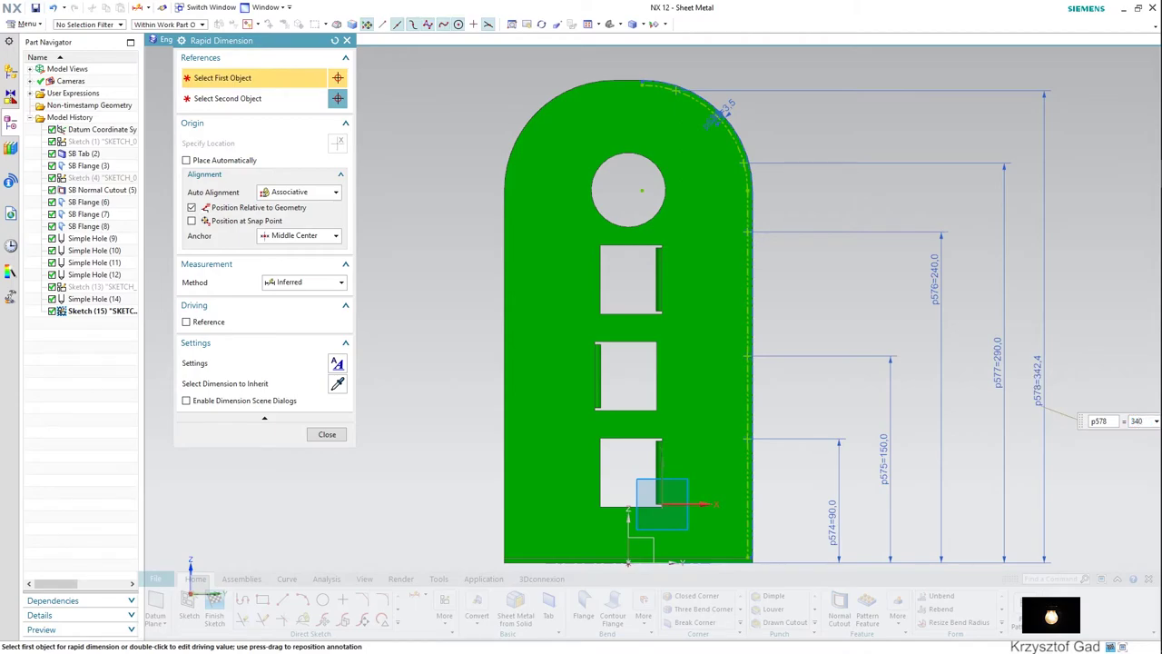
key(Return)
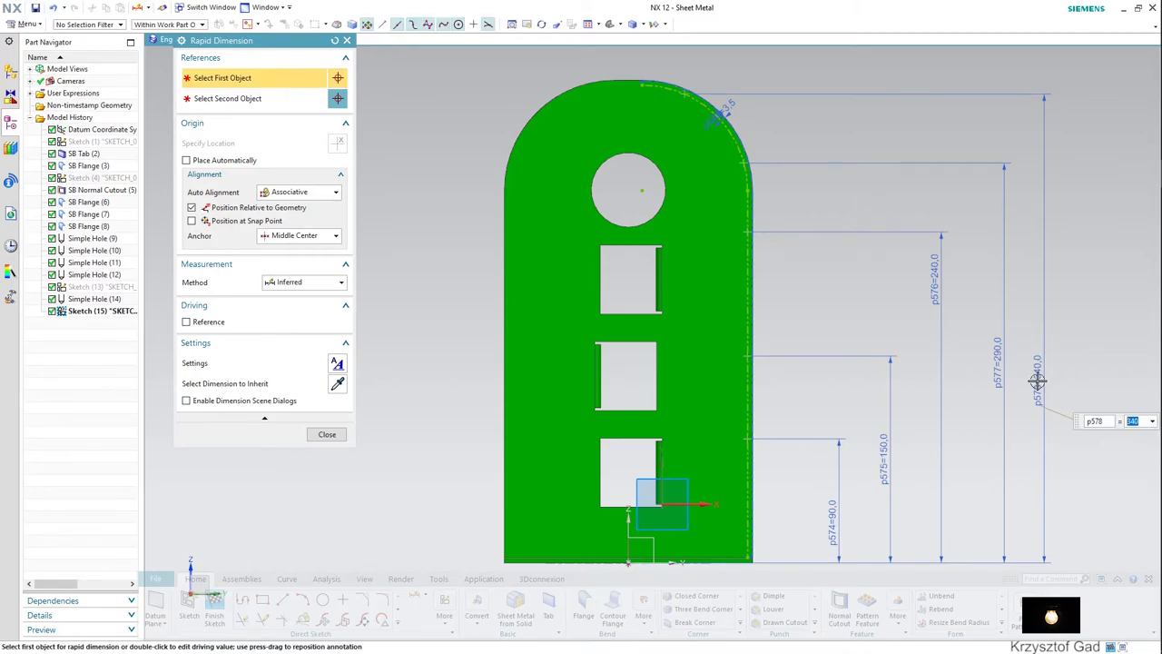
click(329, 434)
Zoom out slightly and box-select the points and curves along the tab's right edge.
scroll(657, 274, up, 1)
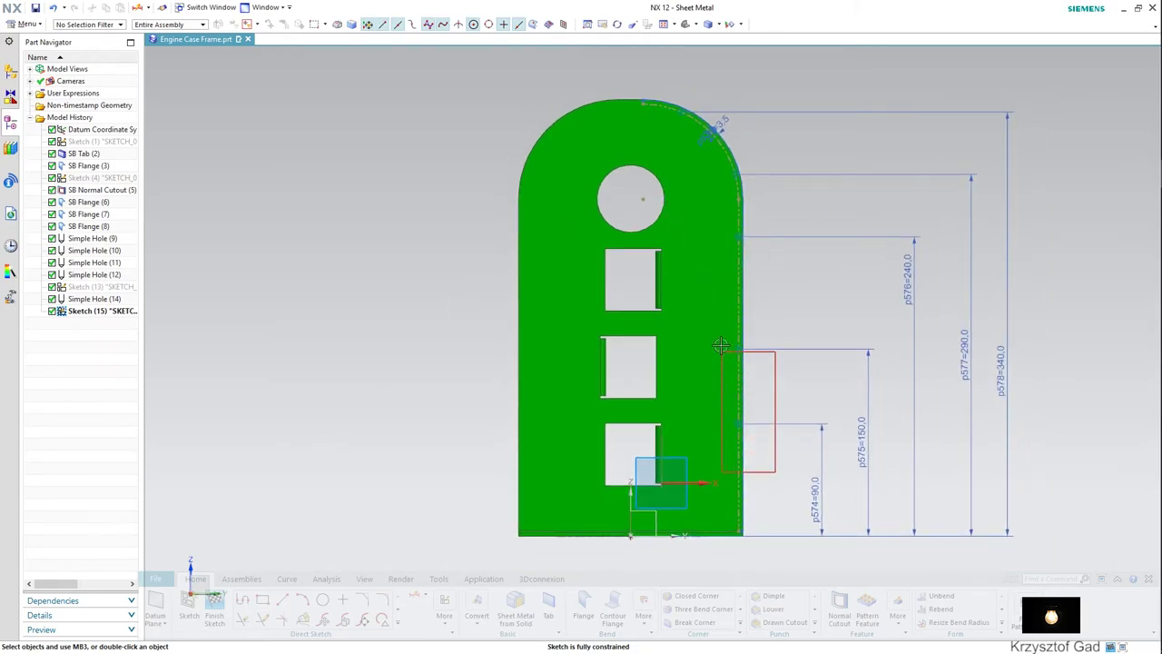
drag(720, 346, 726, 226)
drag(721, 153, 720, 152)
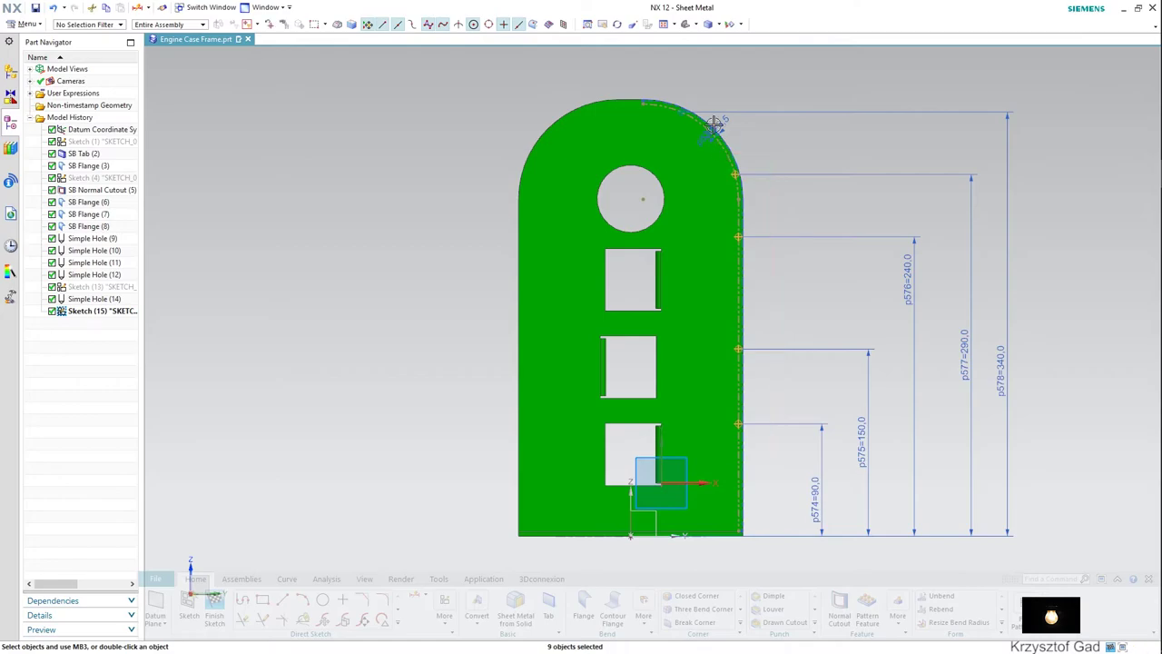
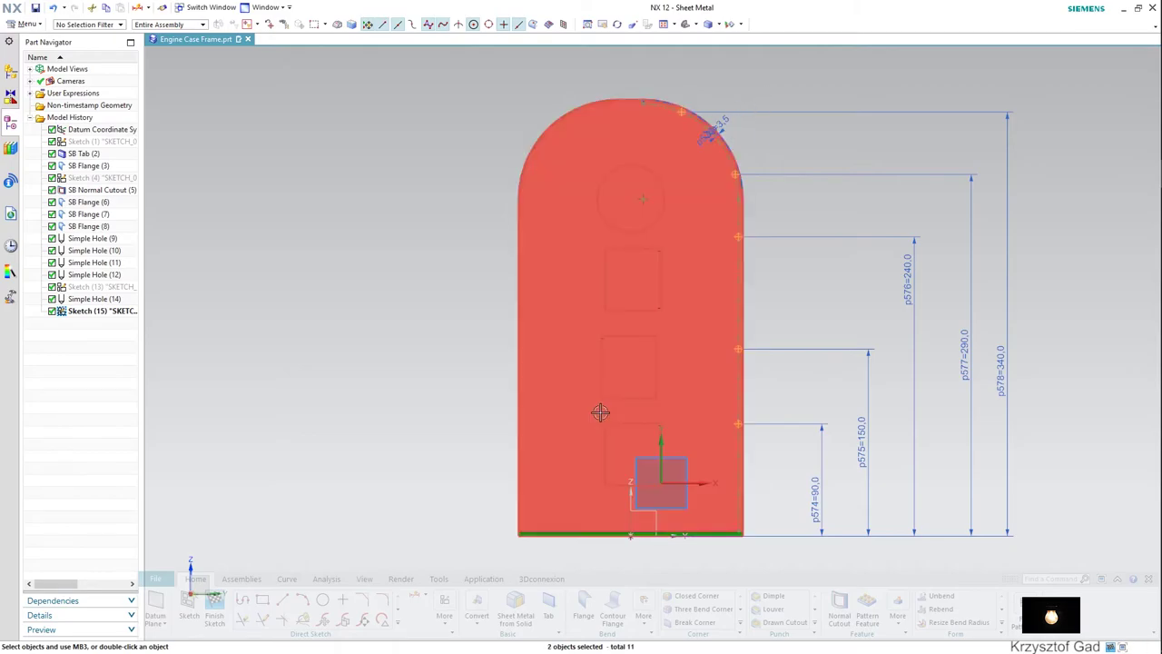
Mirror the five hole points about the Z axis onto the left edge and finish Sketch (15).
click(397, 621)
click(254, 578)
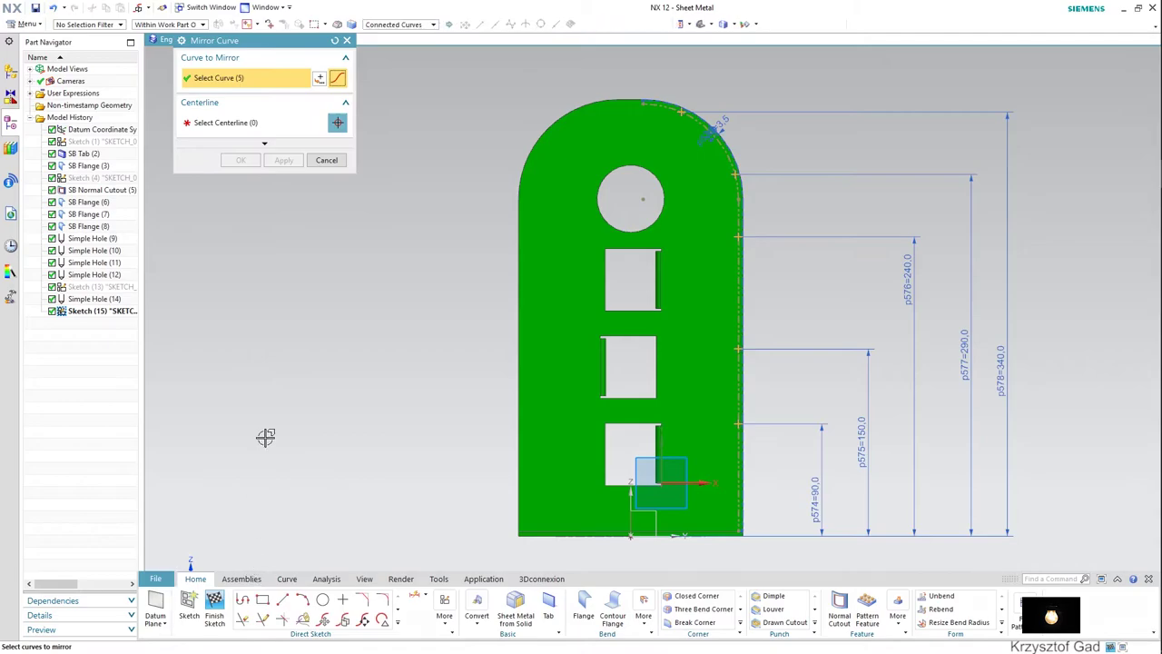
click(252, 120)
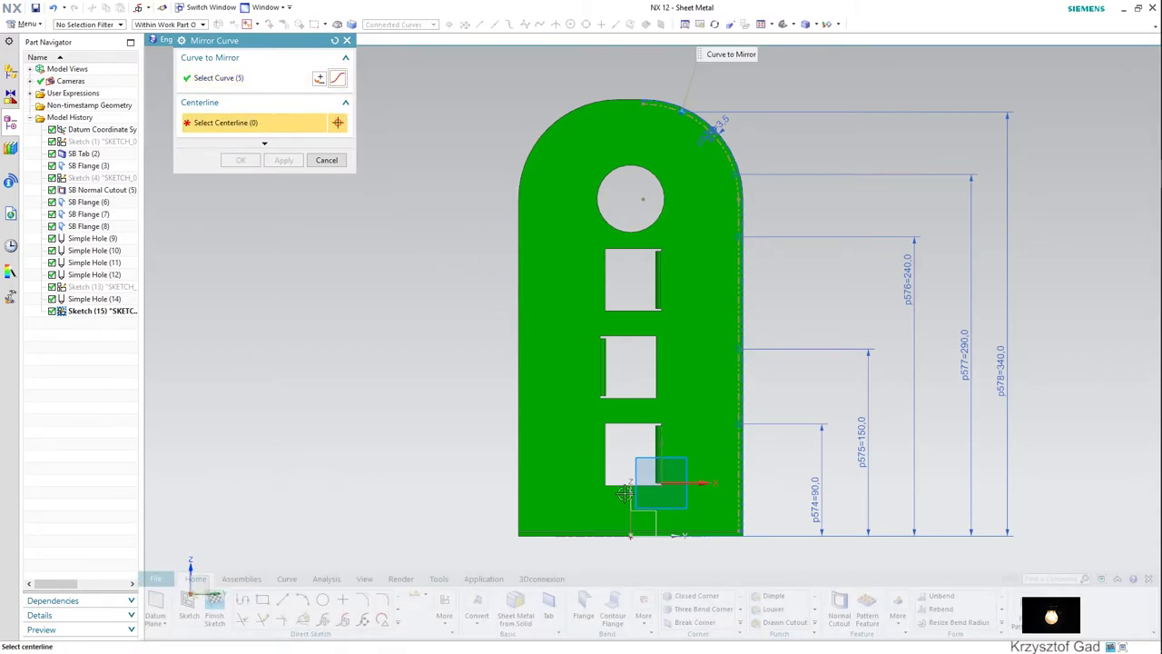
click(631, 504)
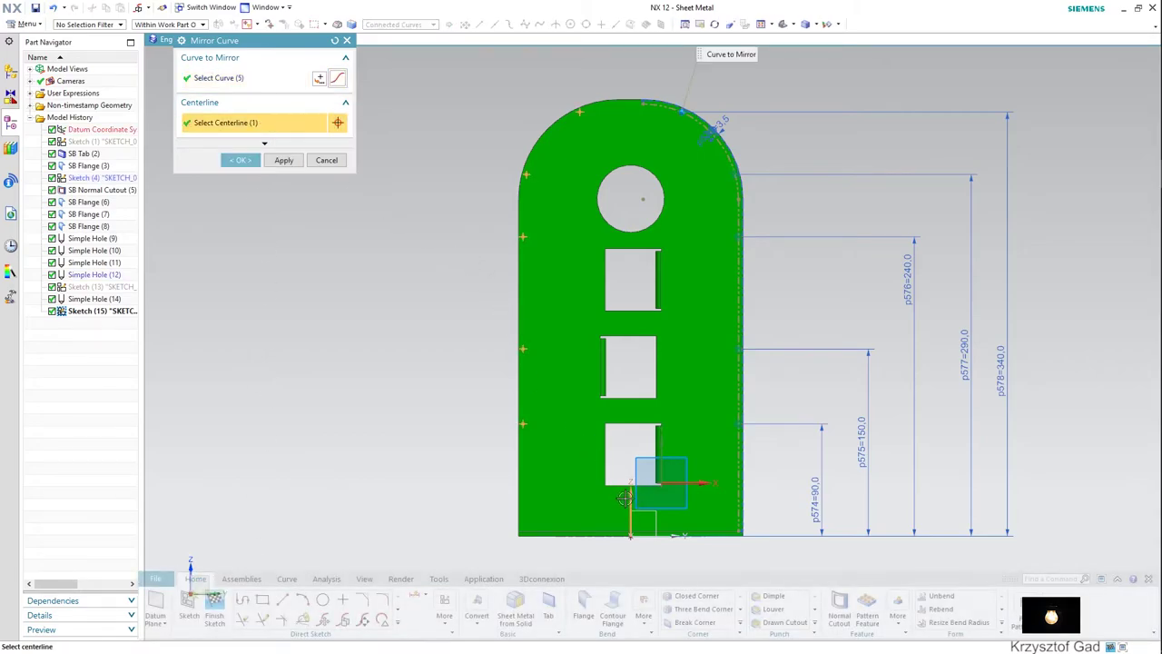
click(241, 161)
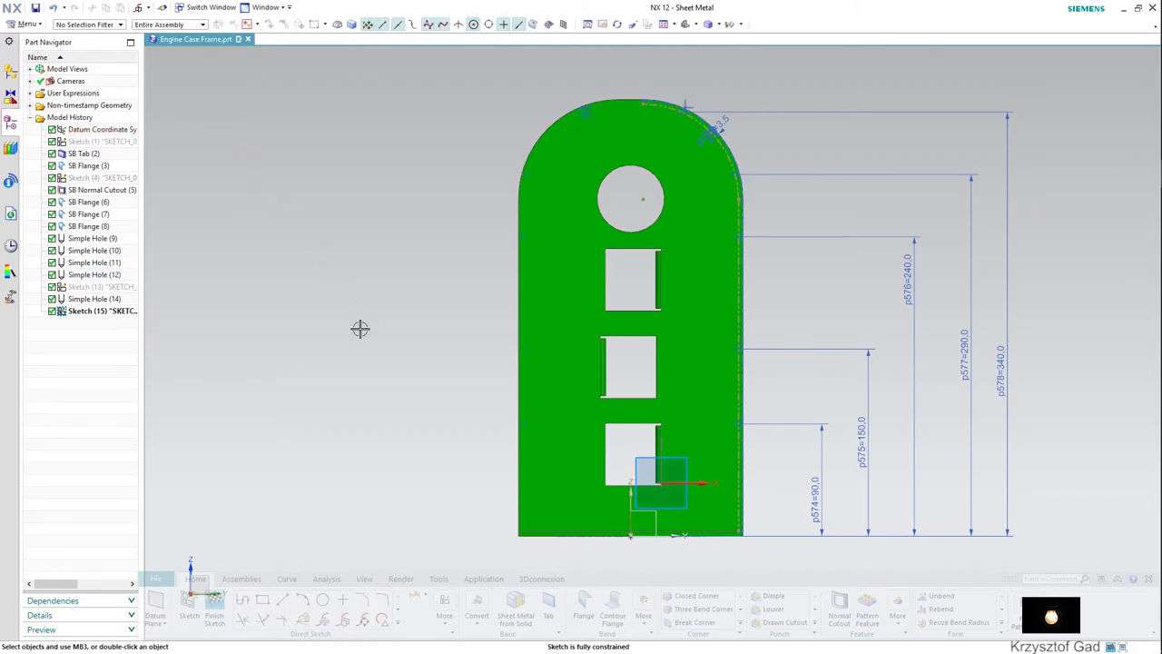
click(215, 608)
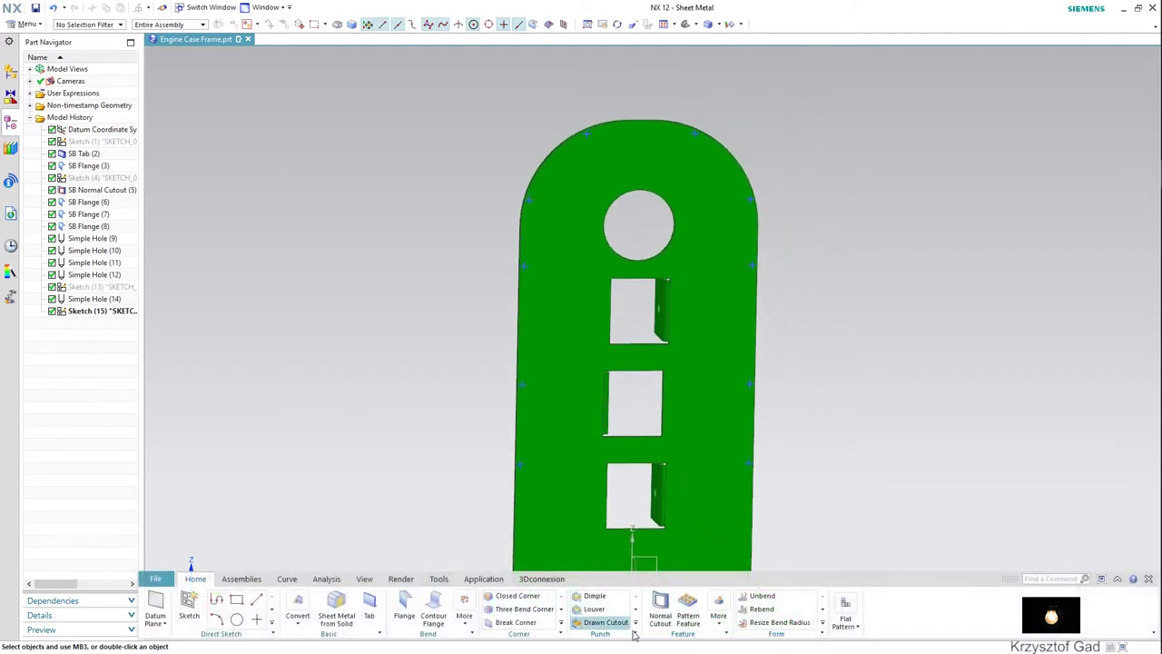
Cut ten 3.4 mm through-body holes at all of Sketch (15)'s points.
click(692, 630)
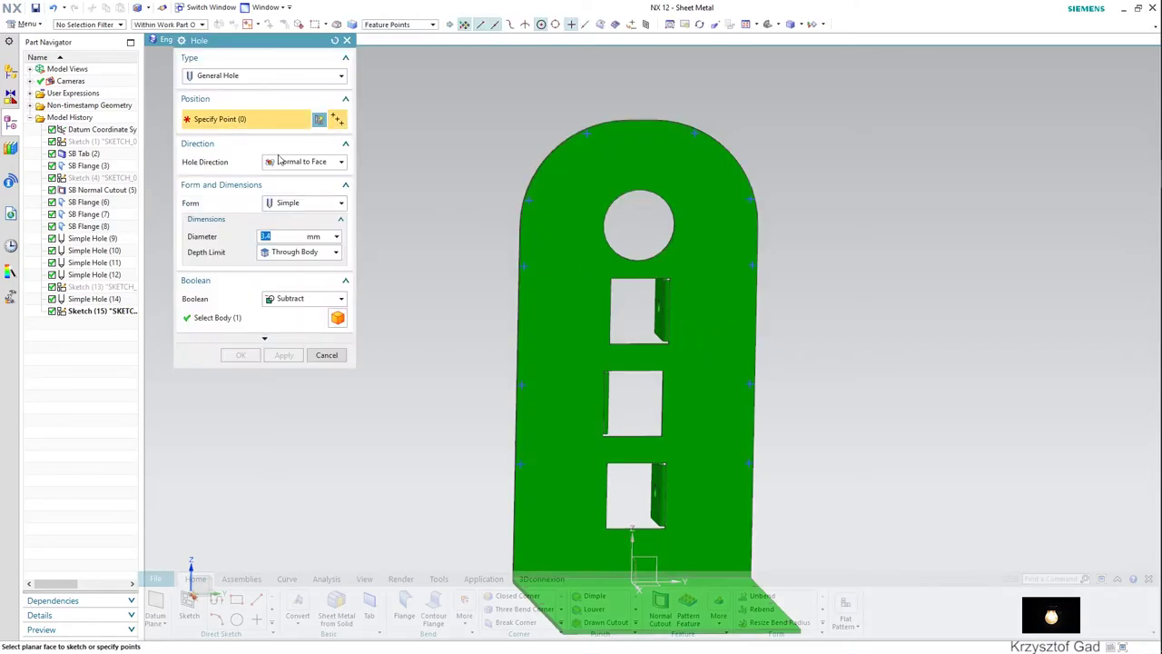
click(88, 313)
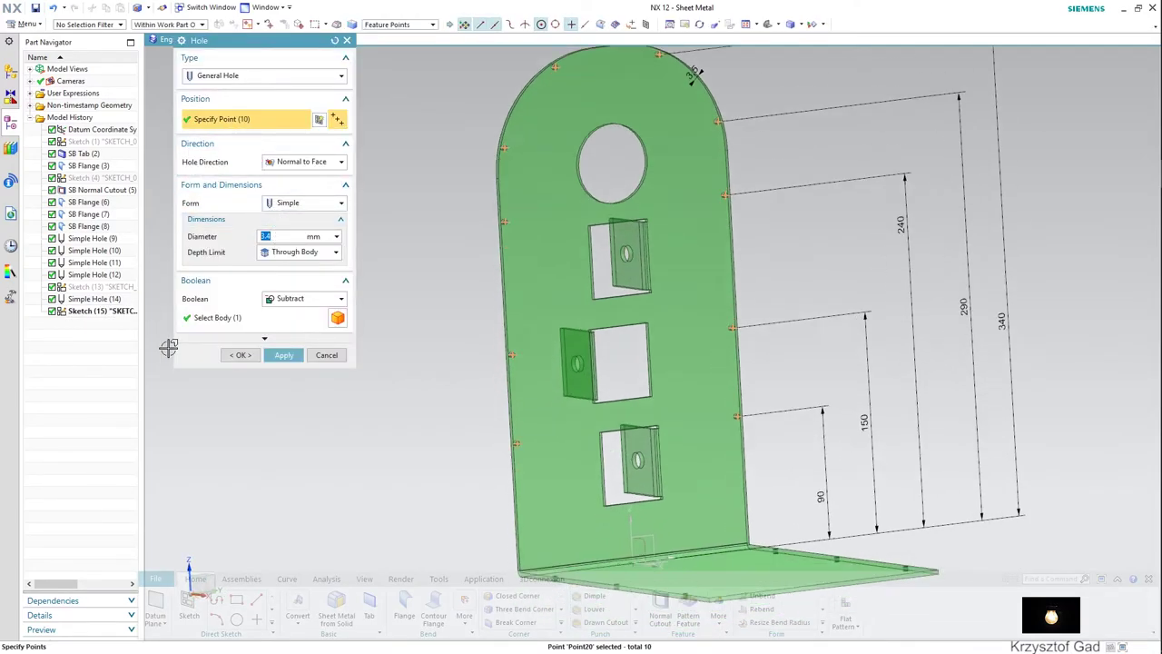
click(241, 355)
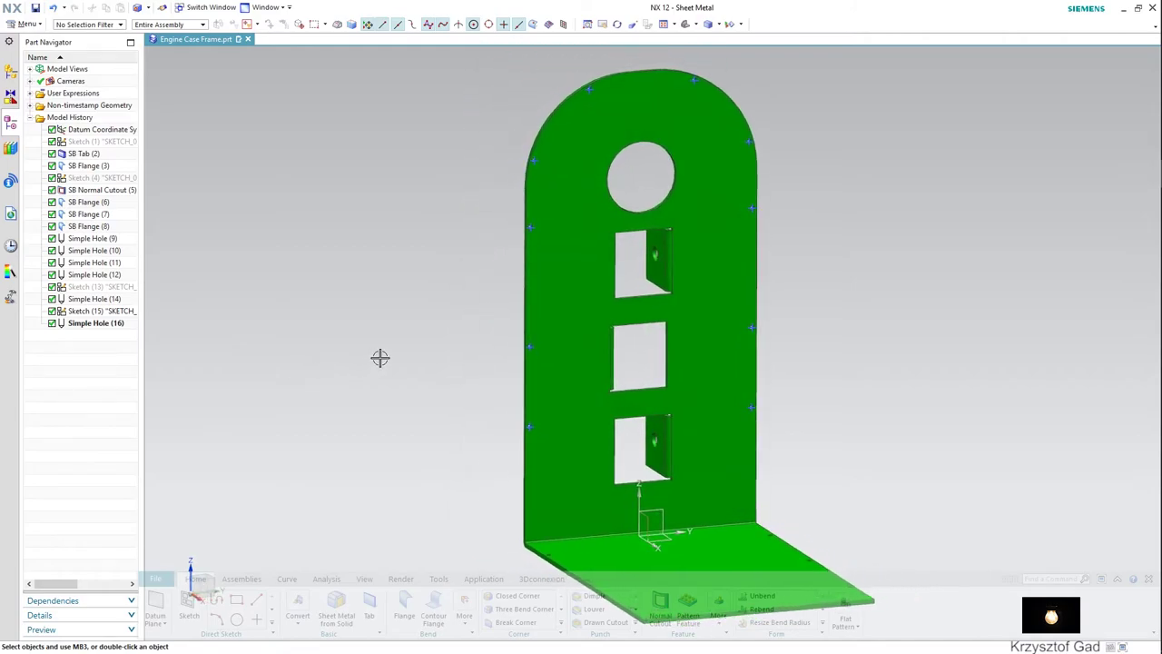
Hide Sketch (15) and start a new sketch on the base flange face.
right_click(114, 313)
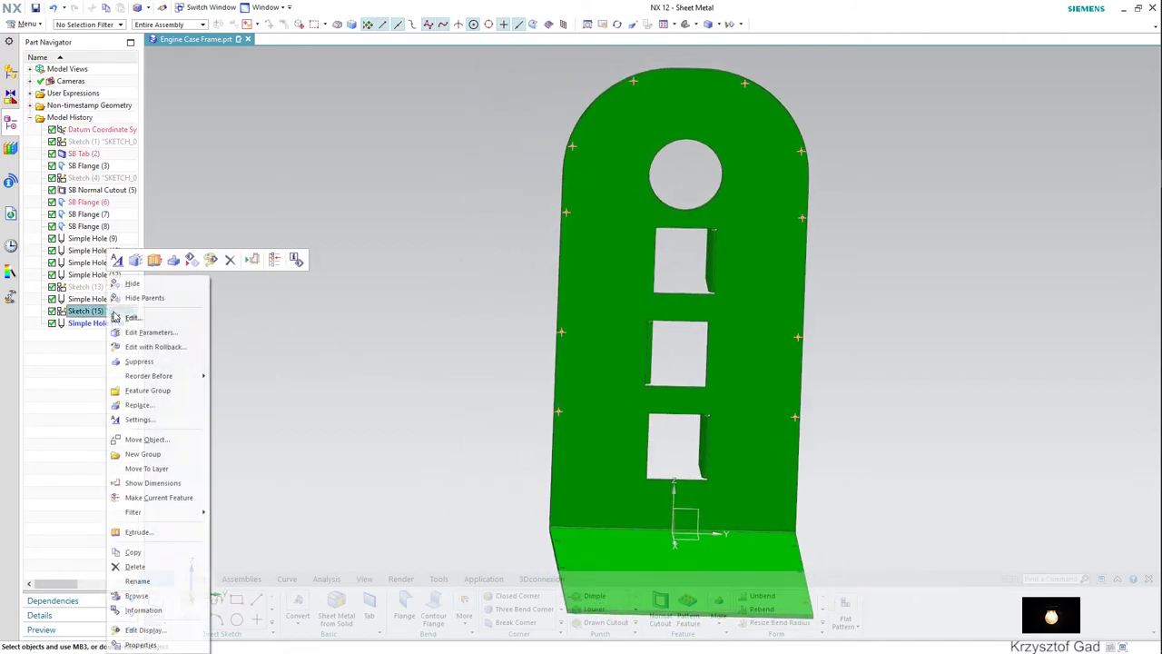
click(202, 263)
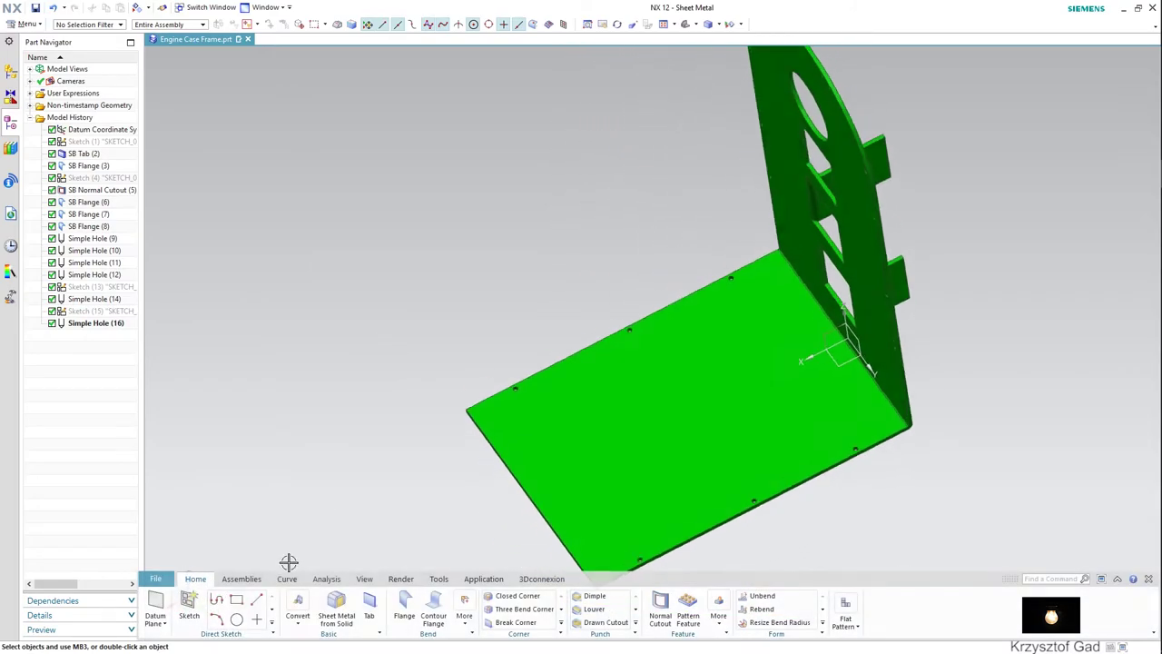
click(189, 603)
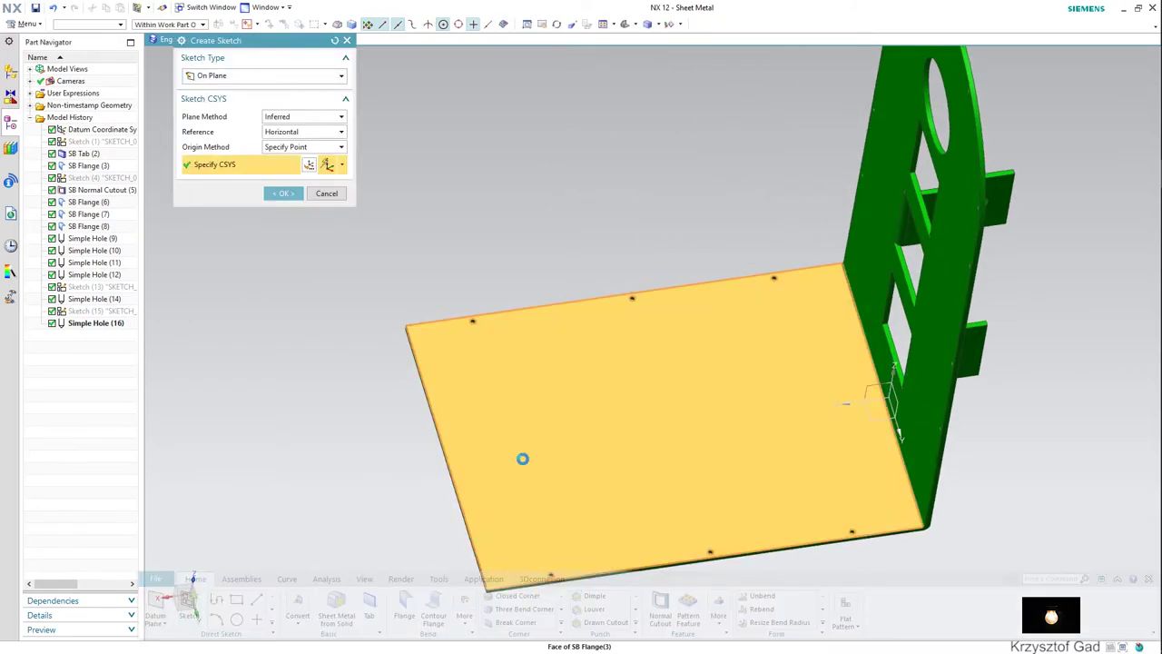
click(507, 389)
click(285, 194)
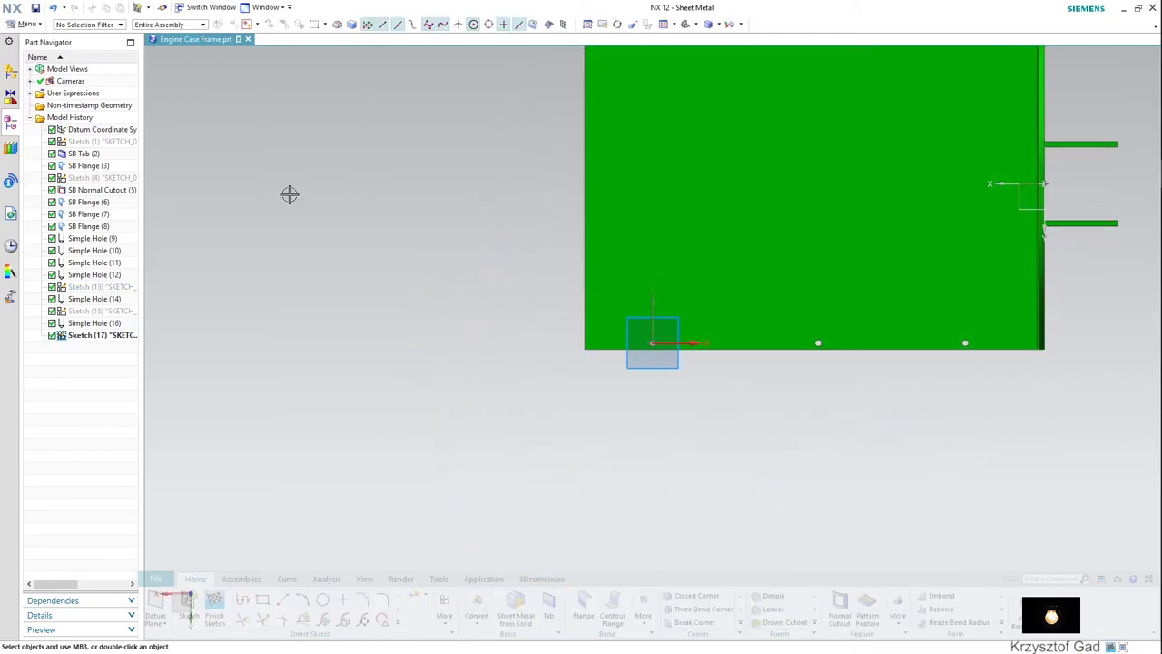
Draw a rectangle on the base flange.
click(262, 600)
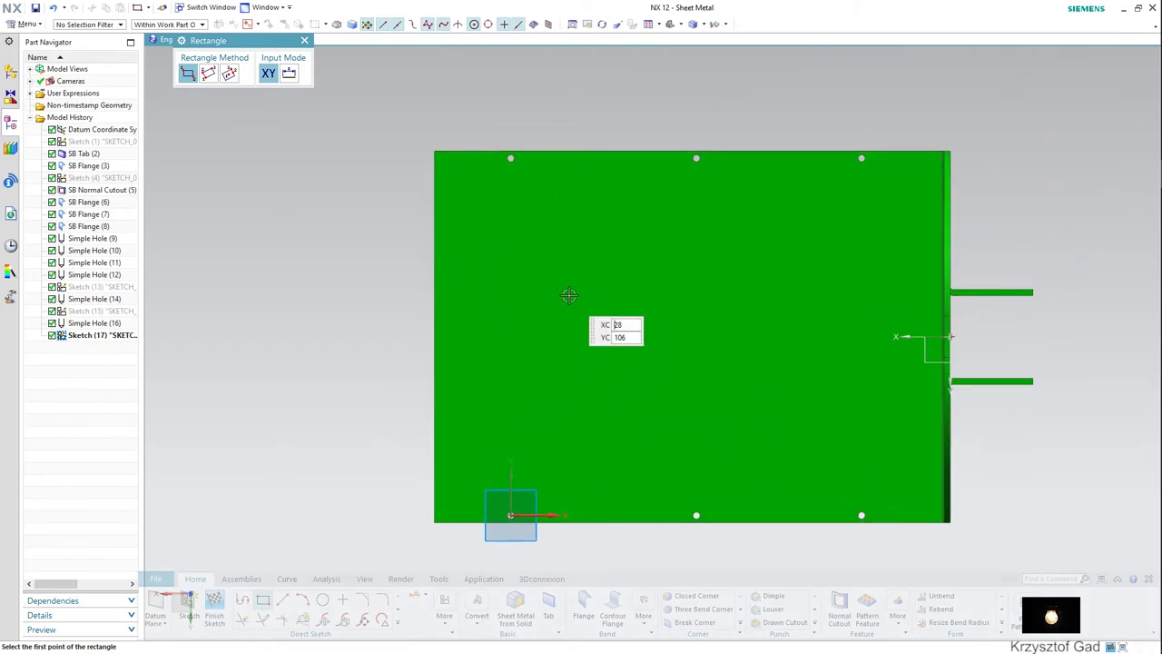
click(549, 289)
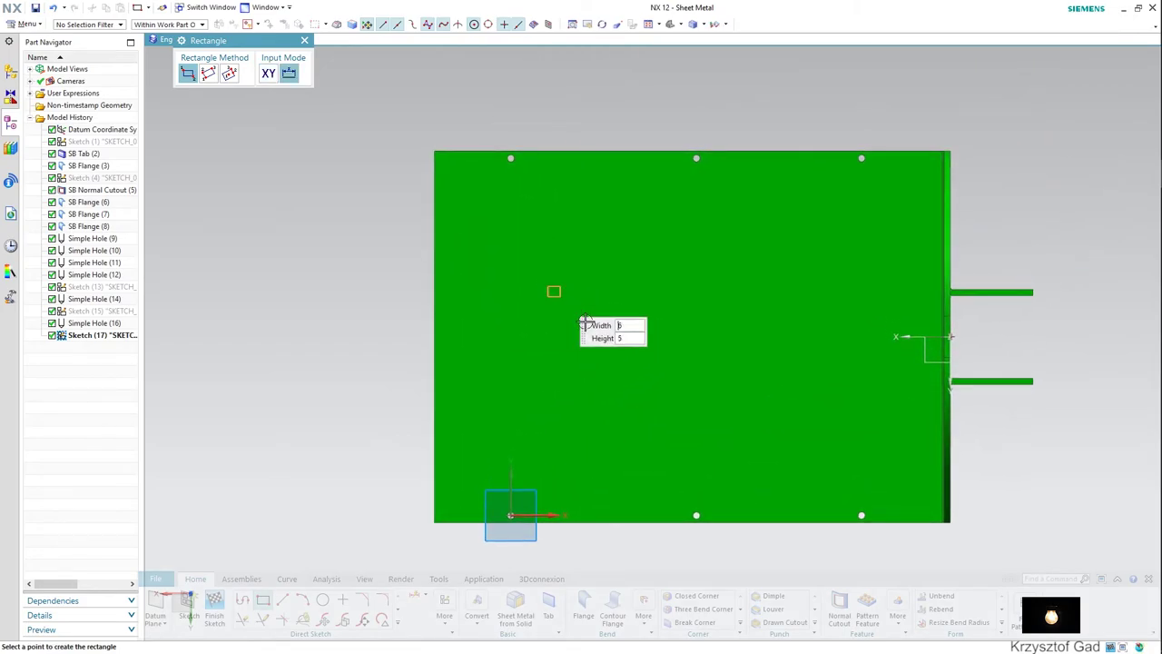
click(822, 422)
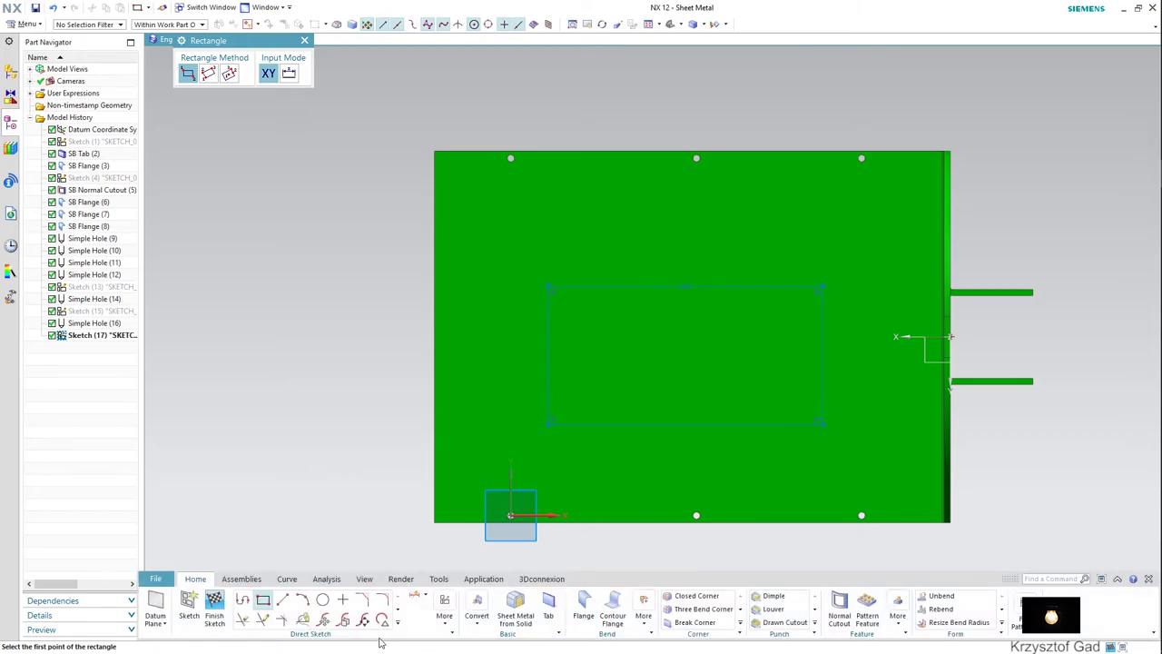
click(414, 600)
Dimension the rectangle's top edge at 98 mm and its height at 123 mm.
click(614, 286)
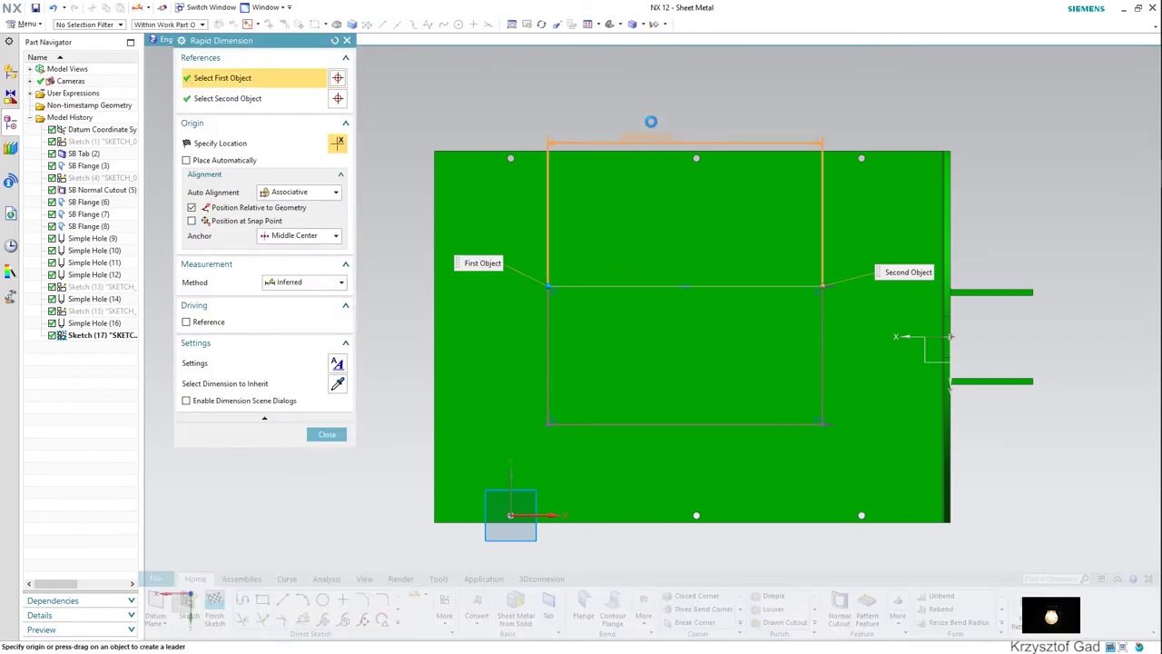
click(652, 111)
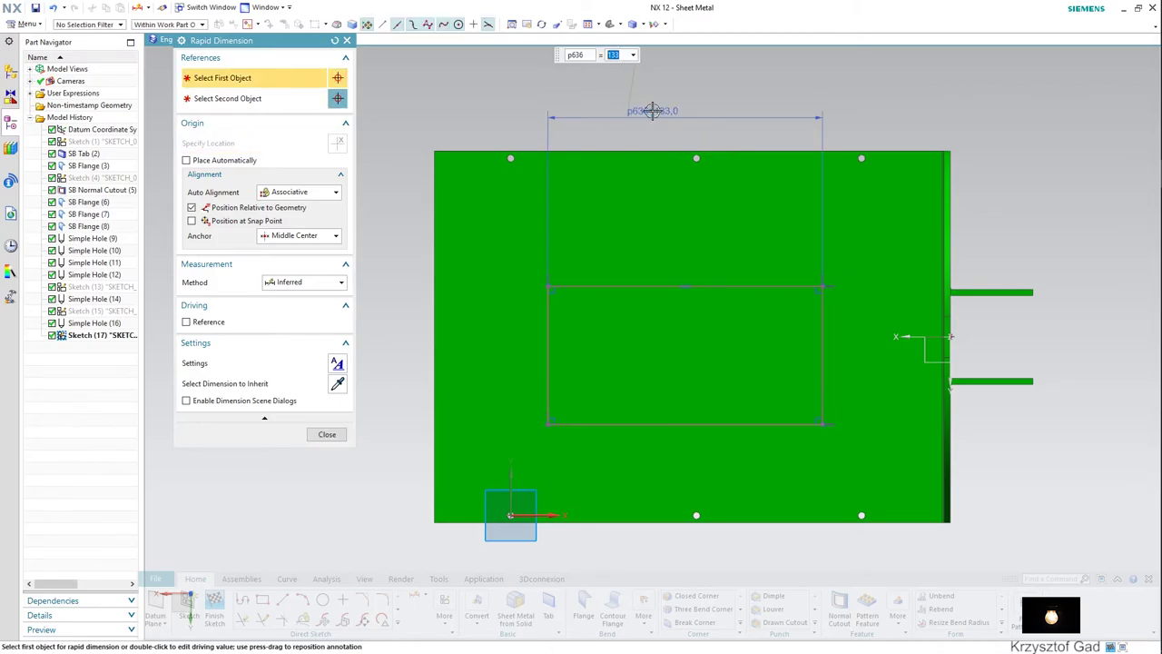
text(98)
key(Return)
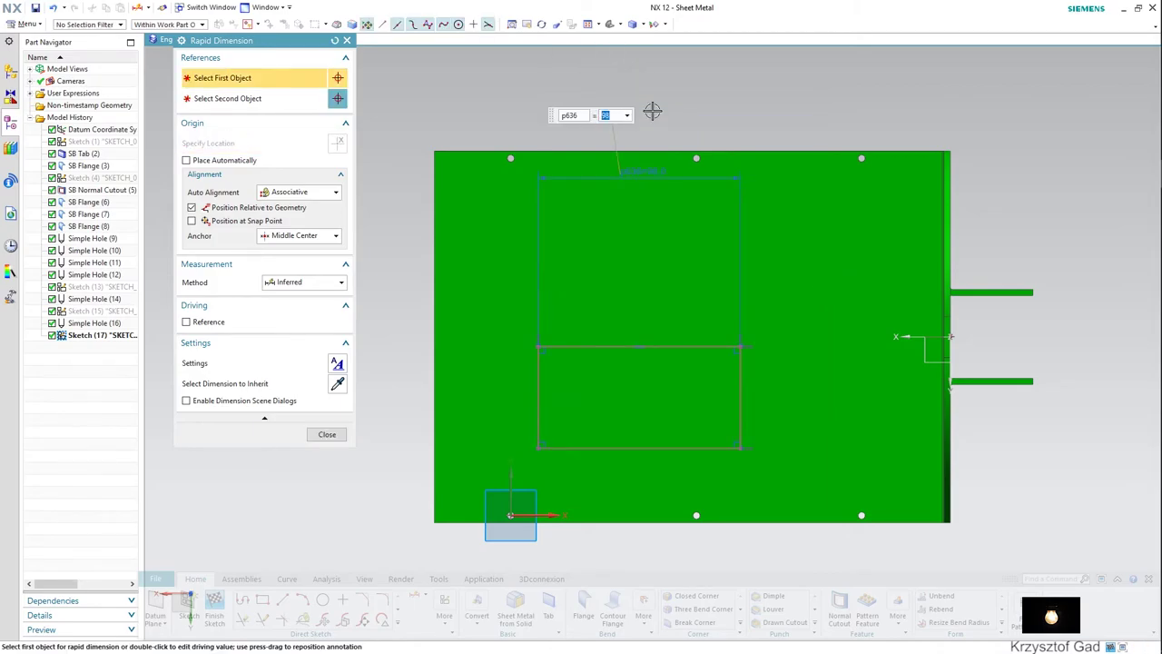
click(538, 229)
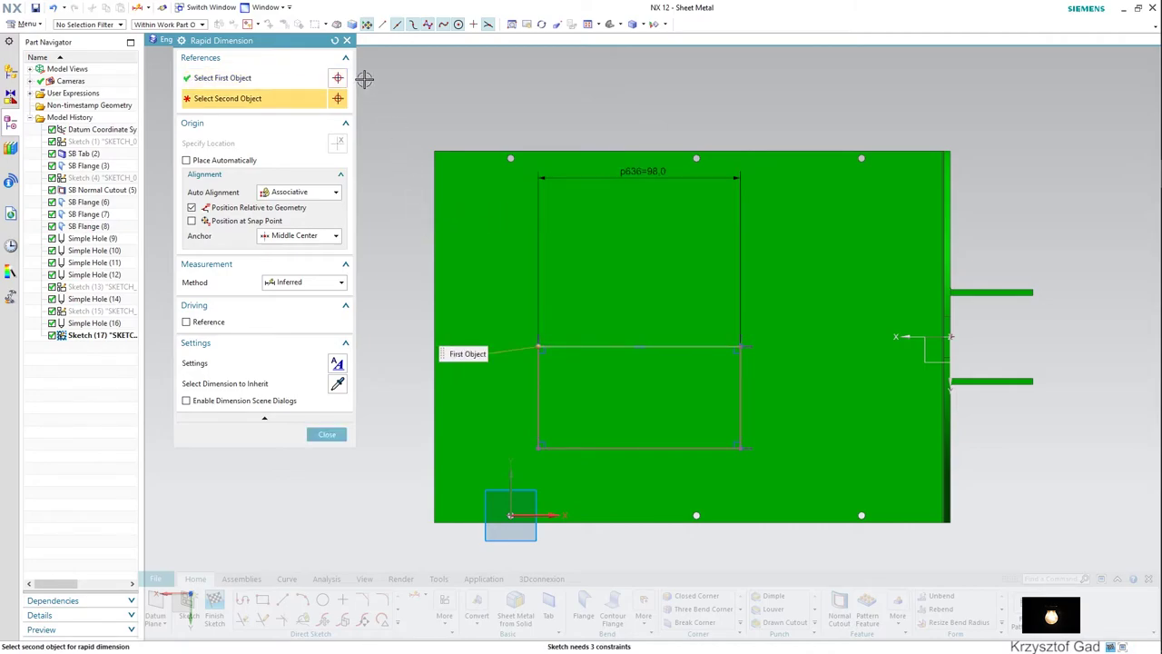
click(347, 40)
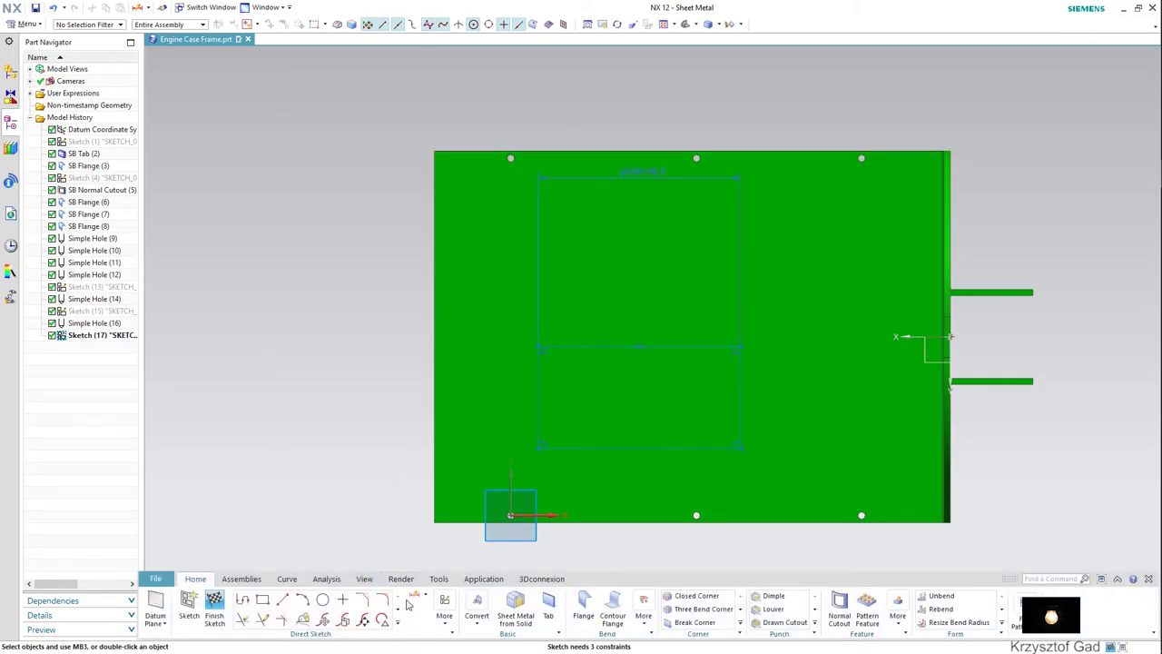
click(414, 598)
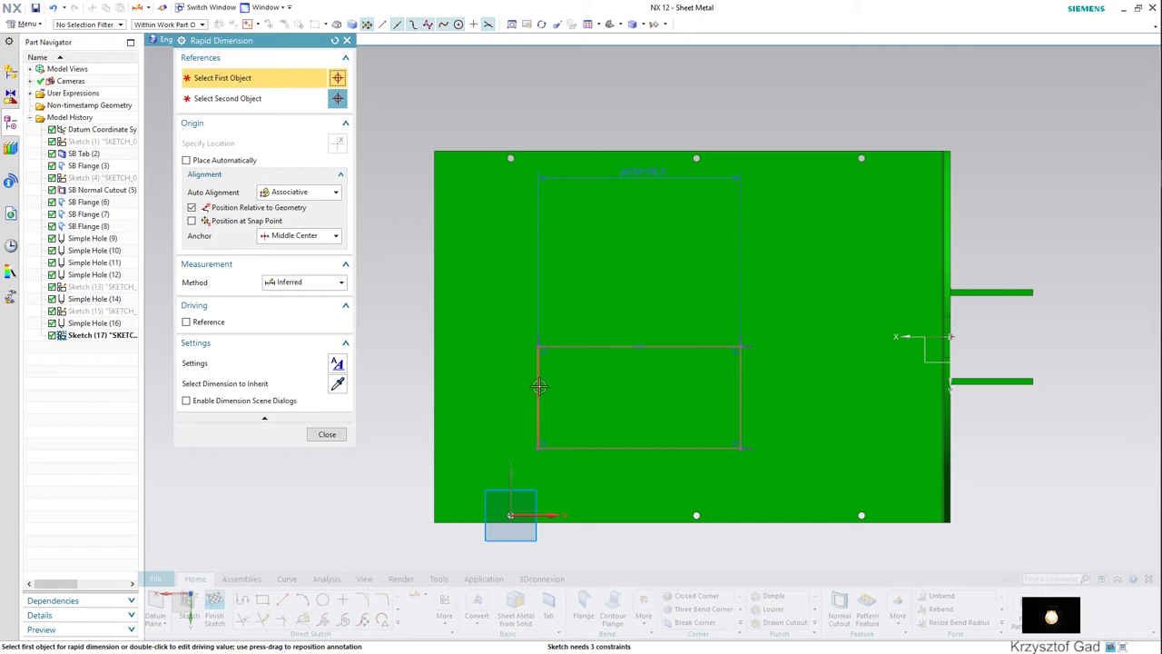
click(540, 385)
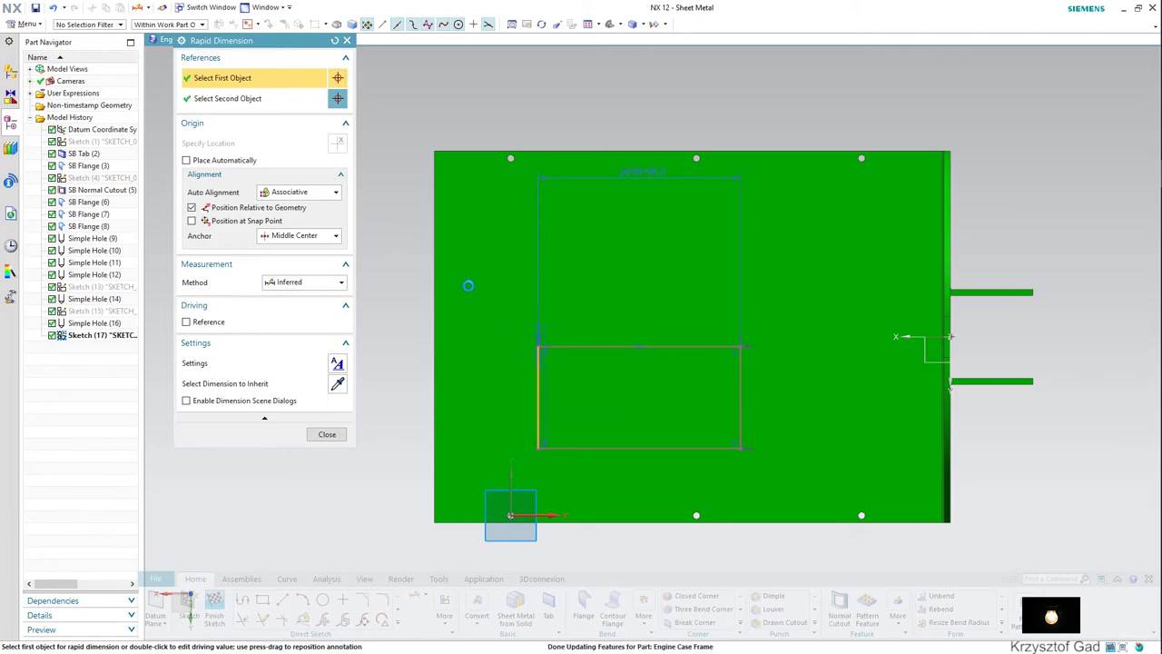
click(414, 268)
text(123)
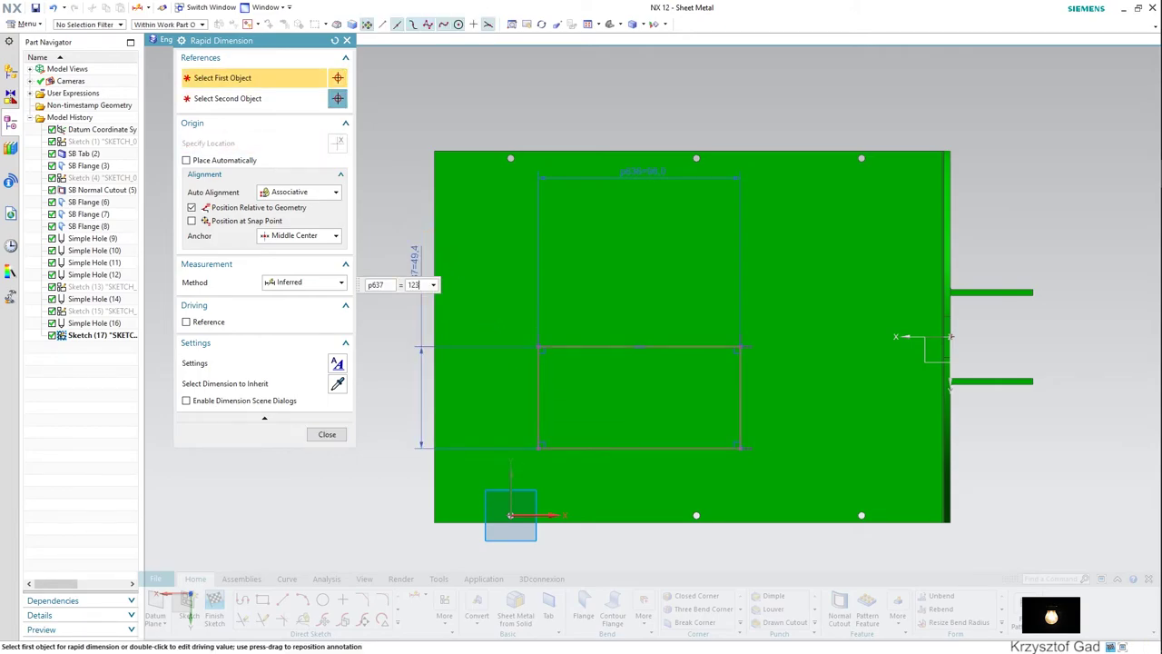
key(Return)
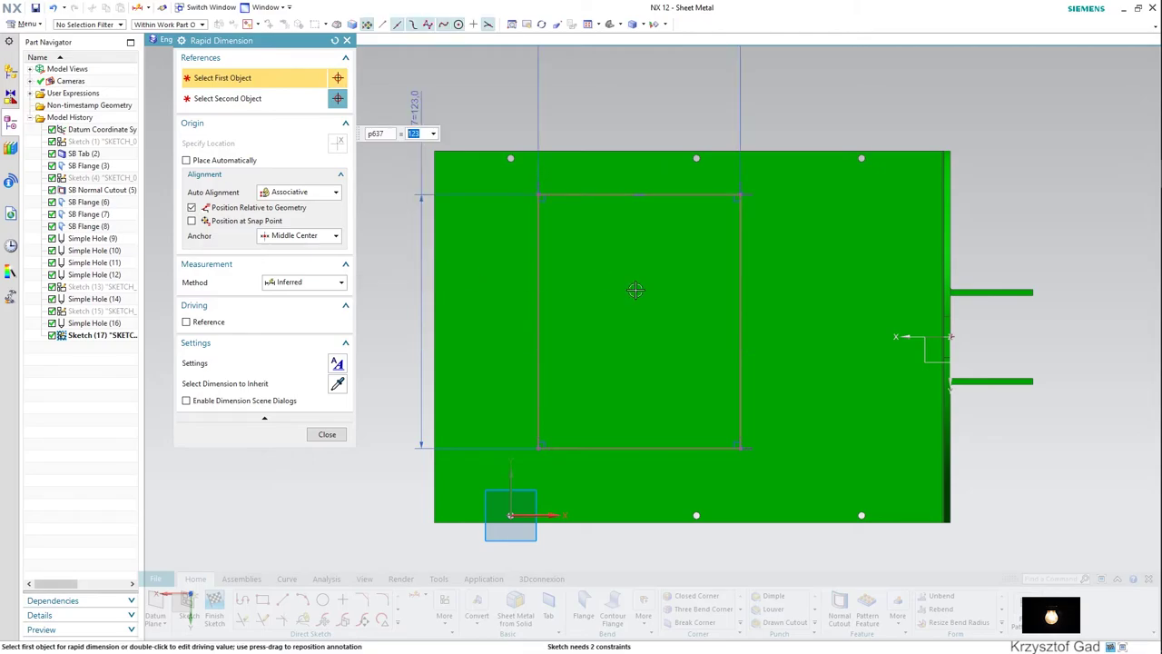
Offset the rectangle's top edge 123/2 from the horizontal axis.
click(698, 197)
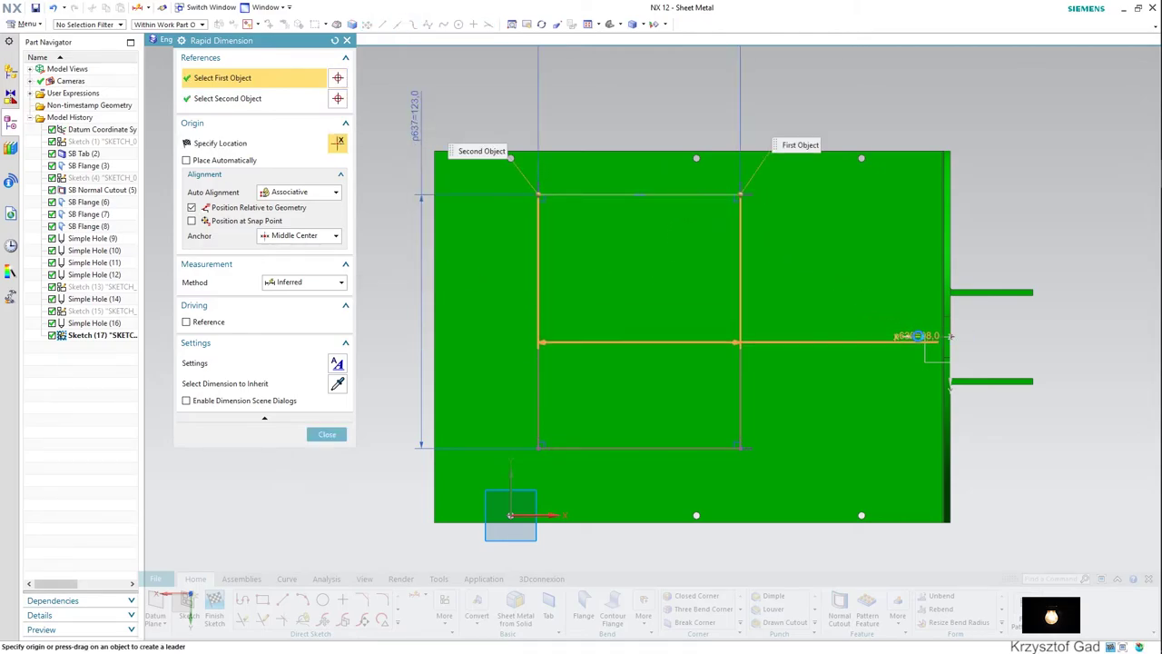
click(953, 272)
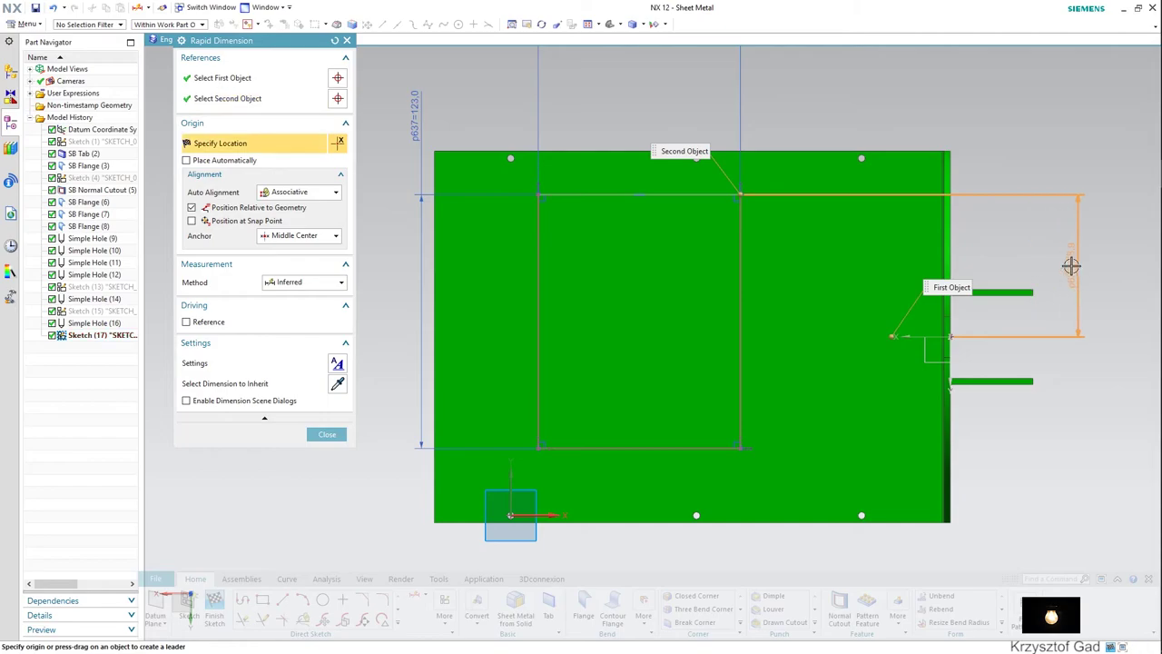
click(1071, 264)
text(123/)
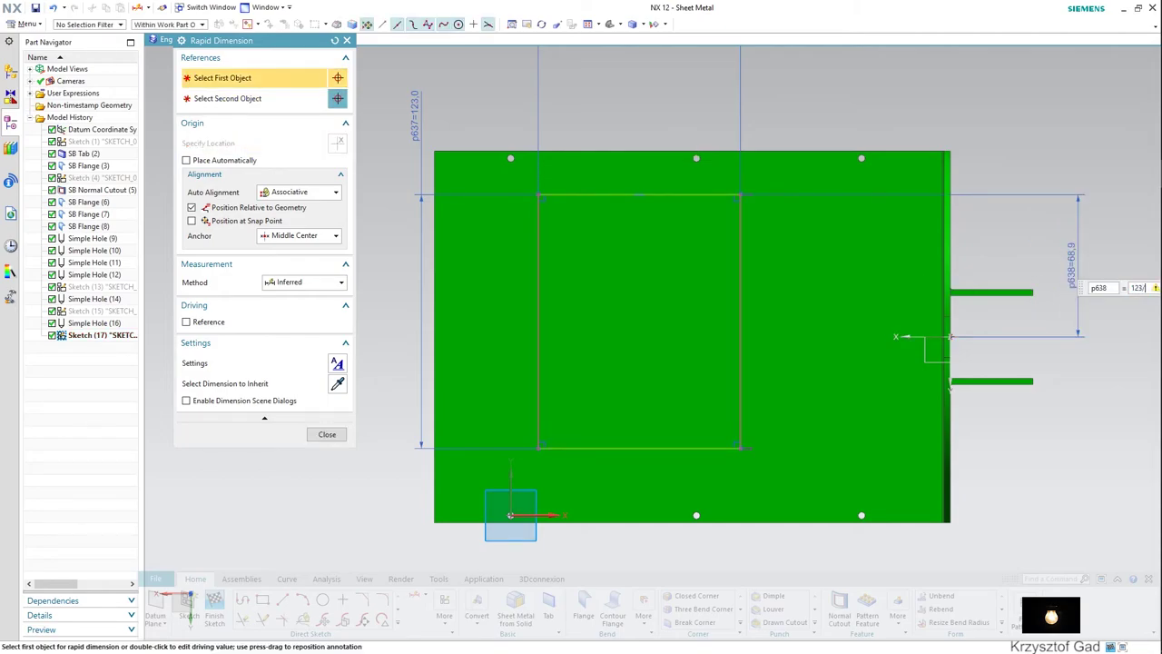
text(2)
key(Return)
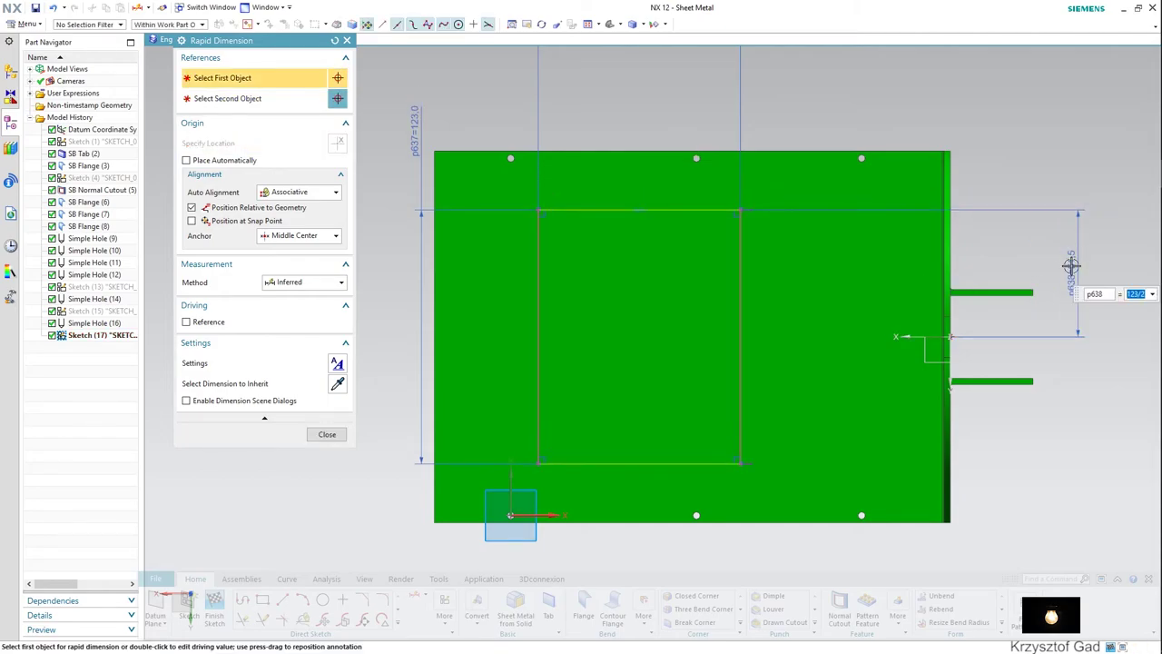
Place the rectangle's left side 66.5 mm from the part's left edge.
click(539, 288)
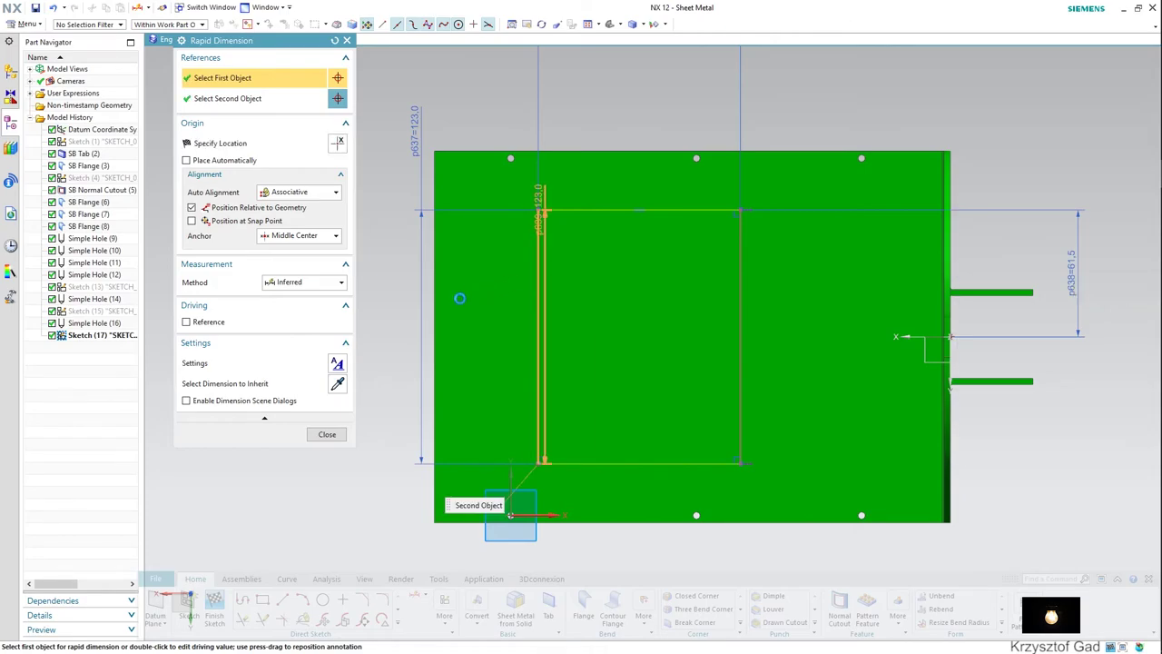
click(437, 301)
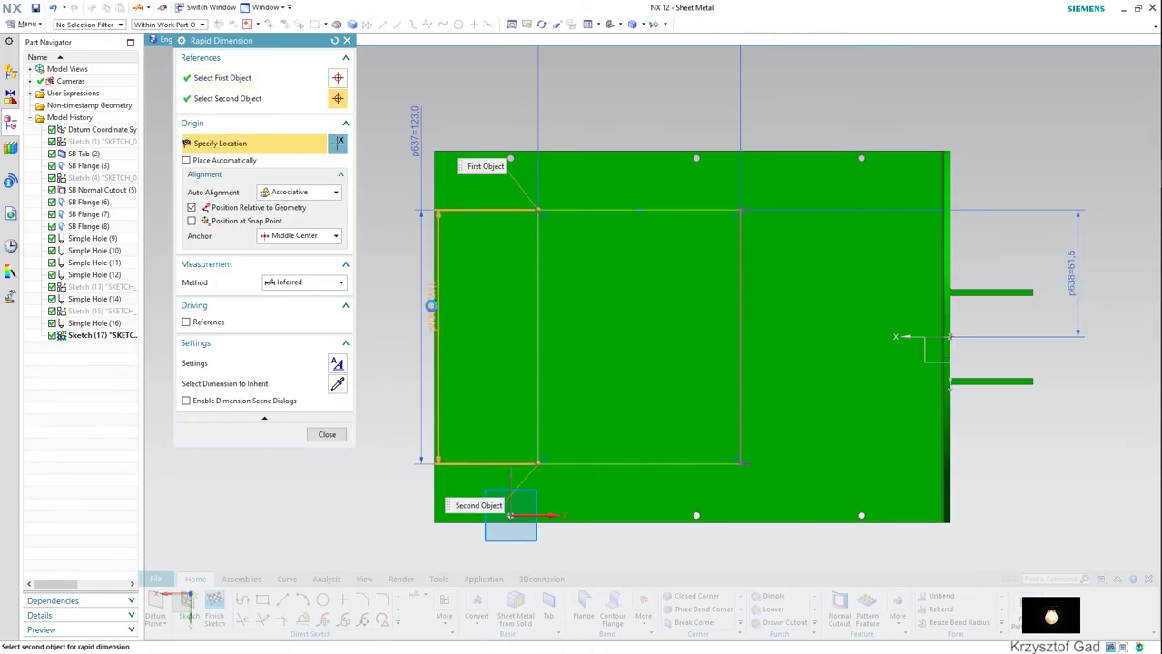
click(478, 113)
text(66,5)
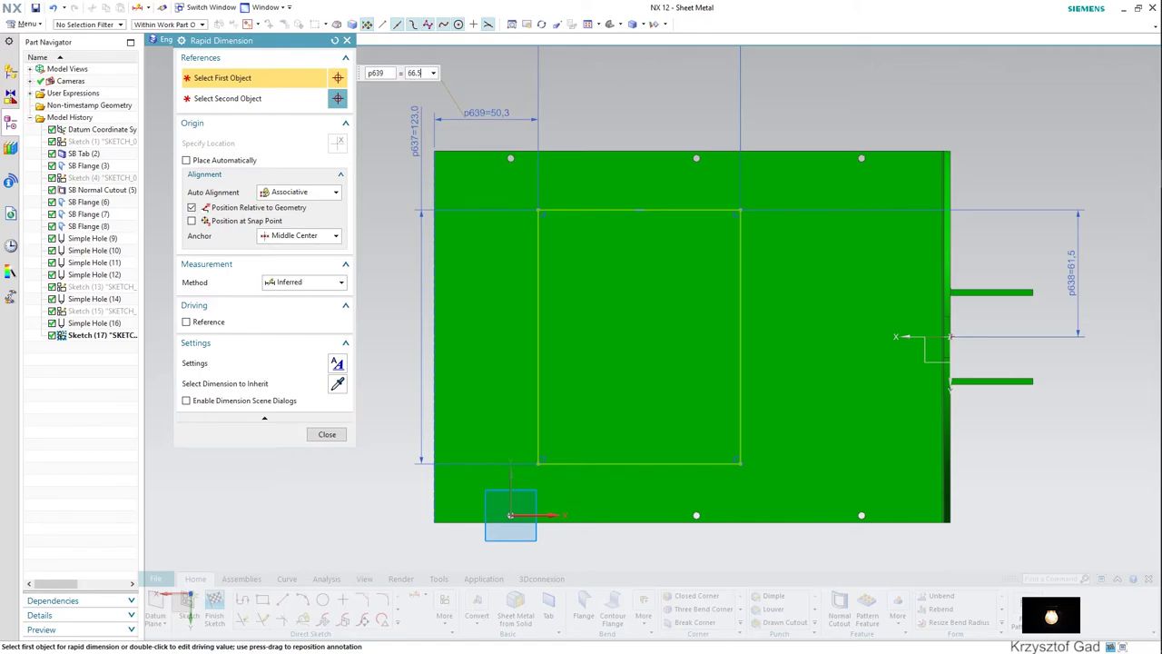
key(Return)
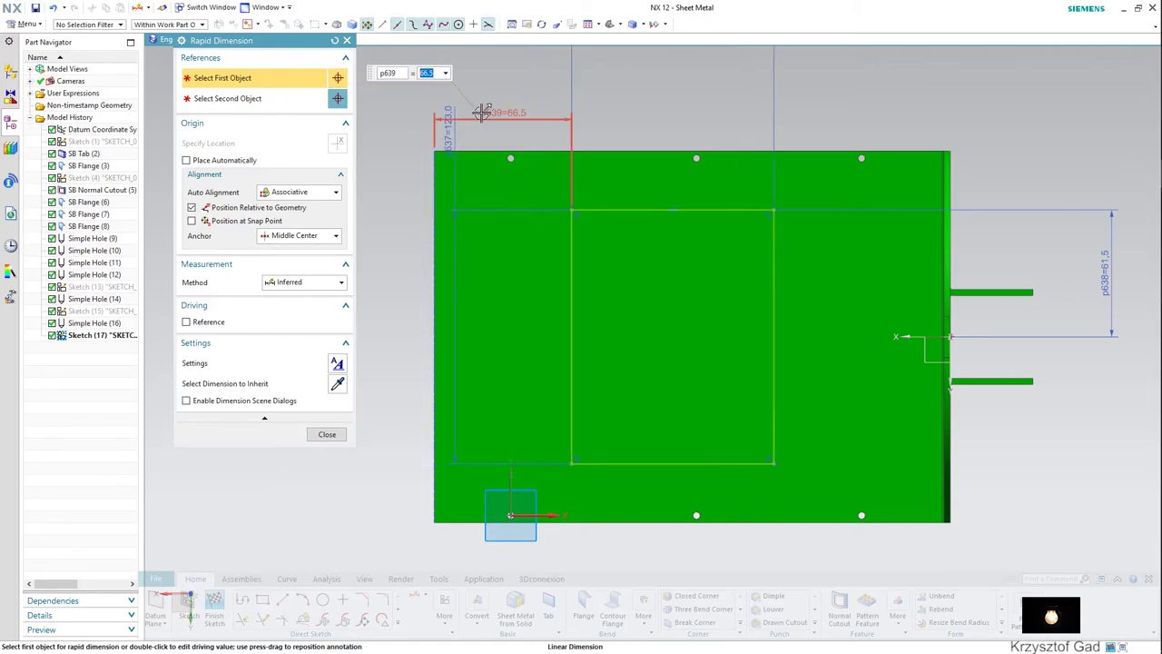
key(Escape)
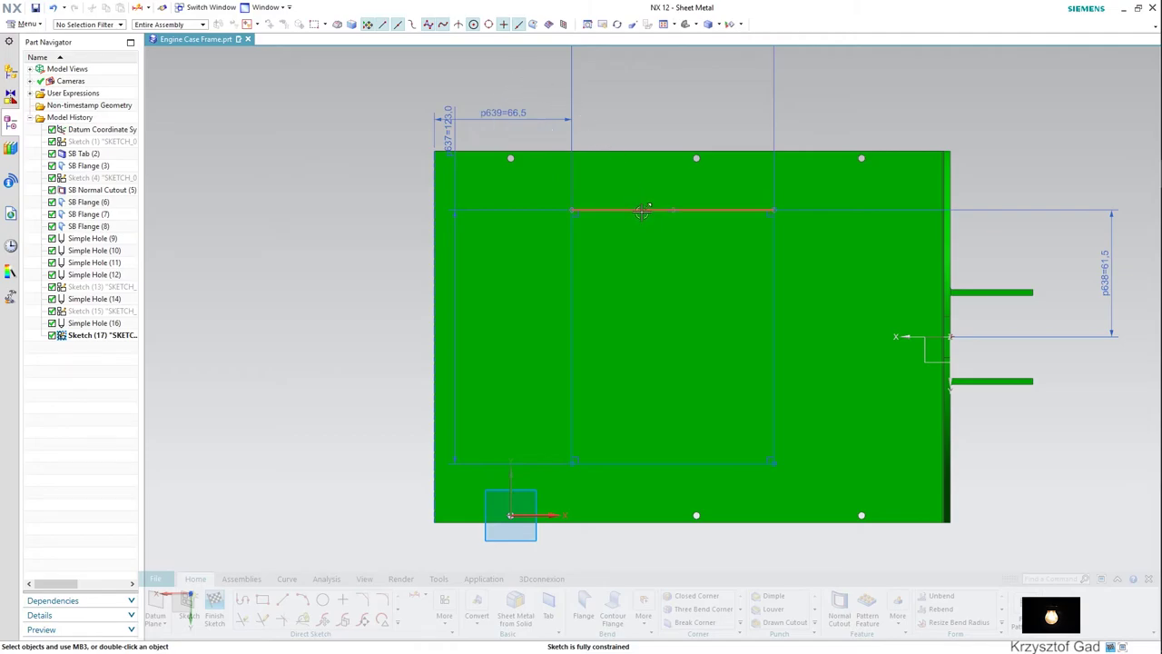
Convert the rectangle's four sides to reference lines.
right_click(642, 211)
click(704, 177)
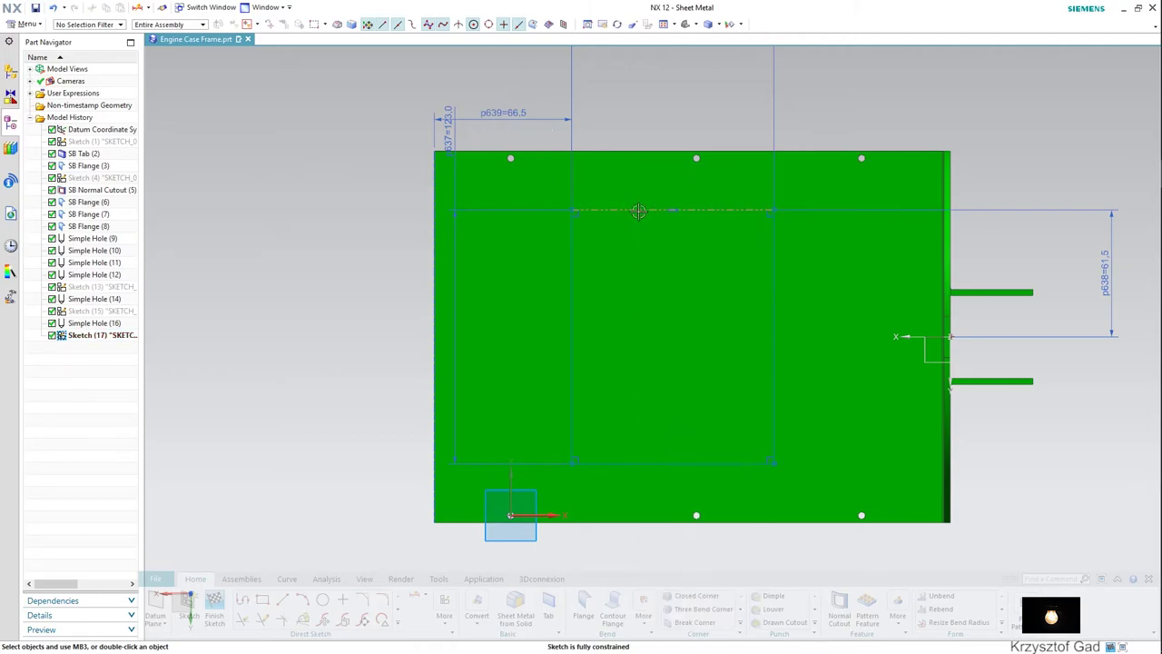
click(570, 288)
click(774, 293)
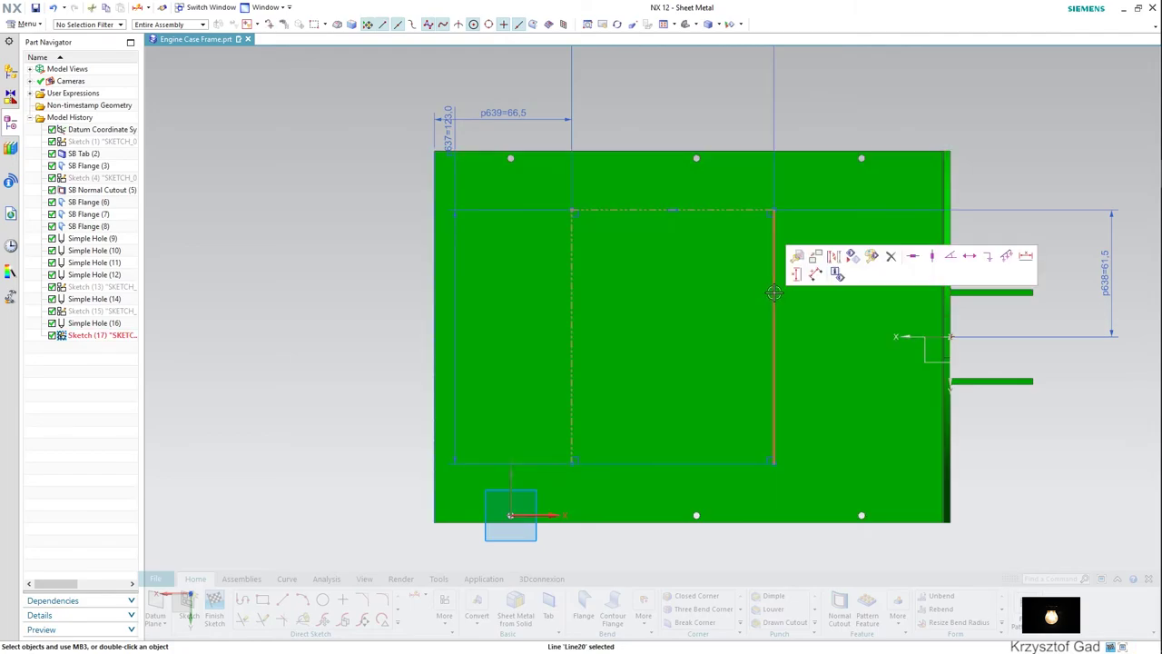
click(839, 258)
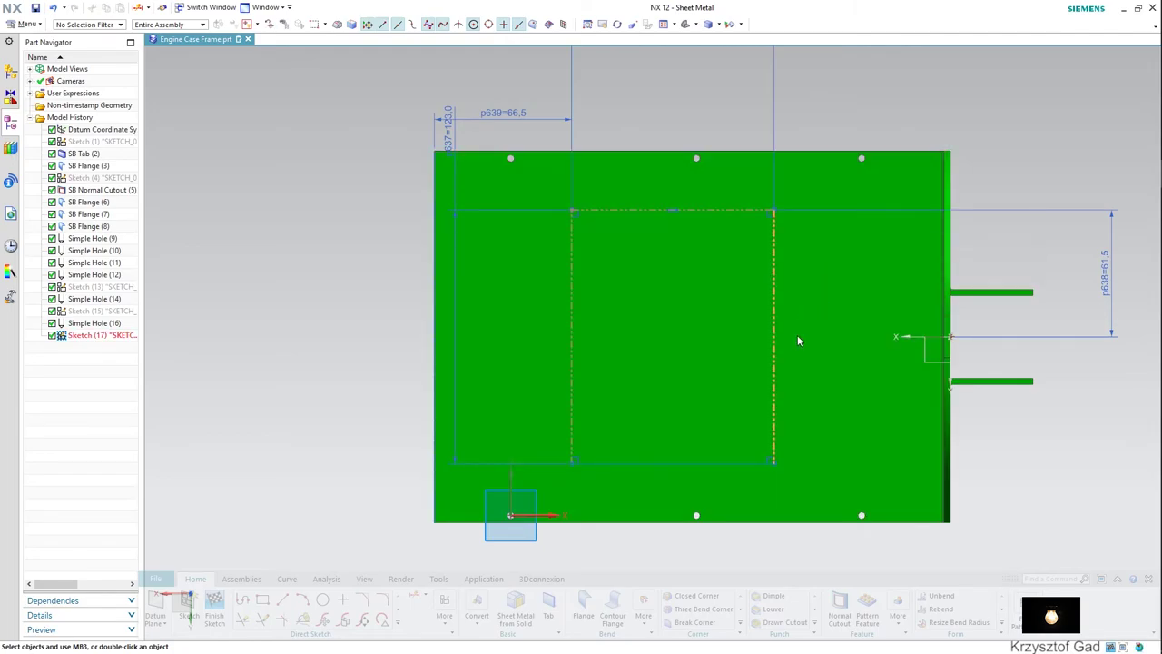
click(690, 460)
click(752, 417)
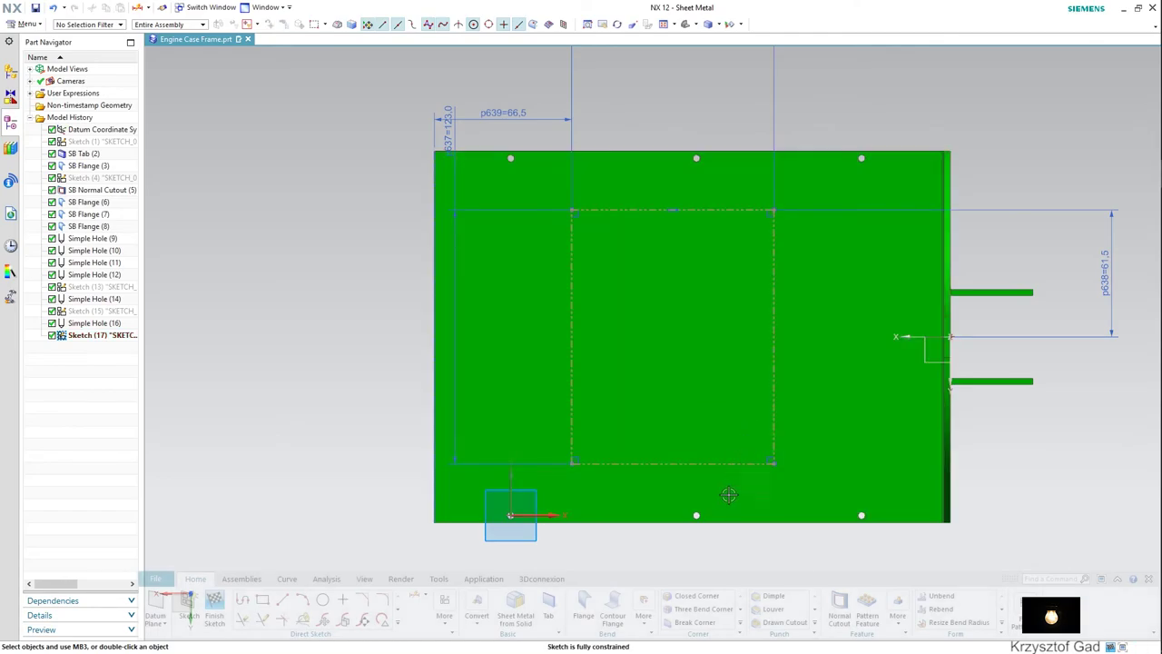
Add sketch points at the rectangle's corners and finish Sketch (17).
click(343, 601)
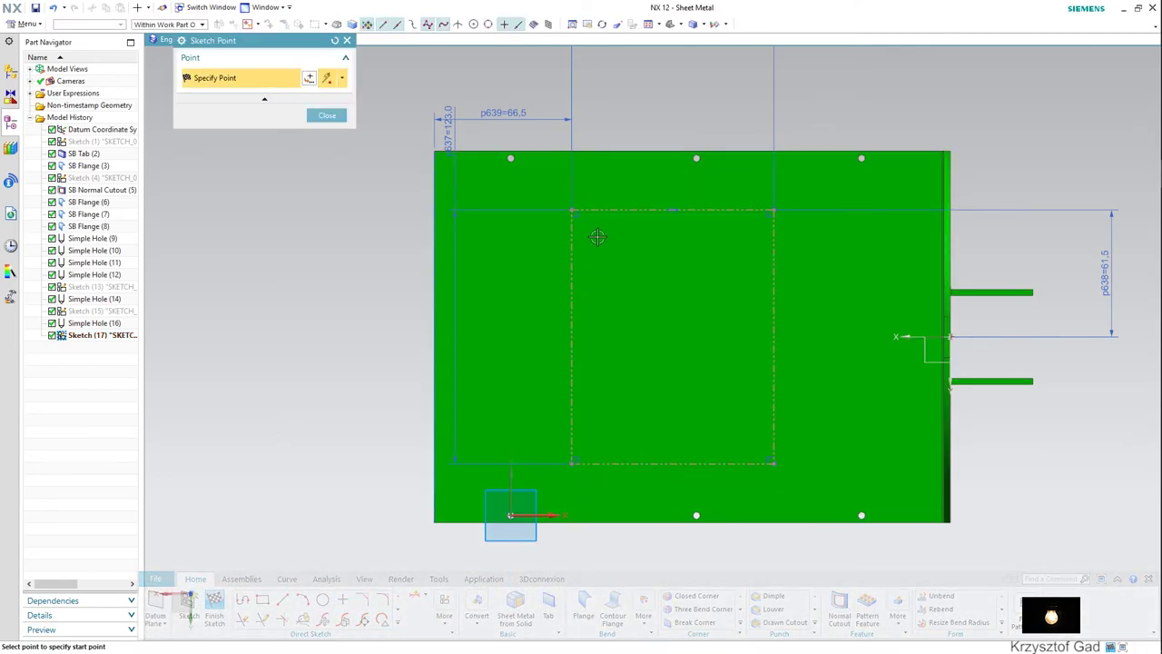
click(571, 211)
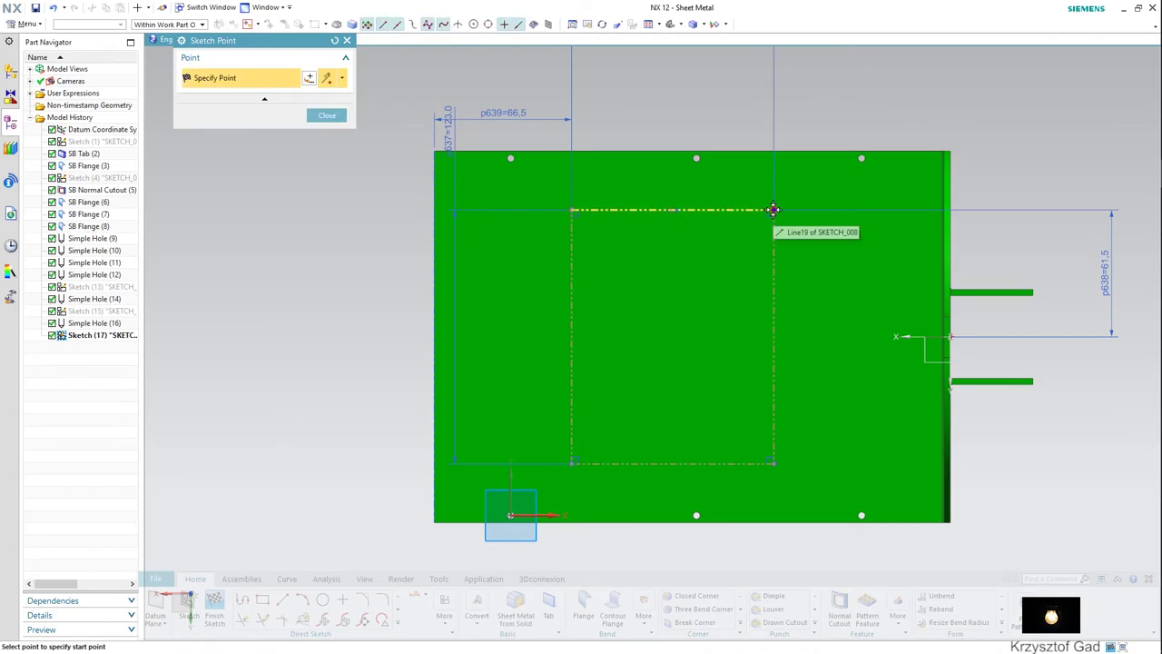
click(773, 463)
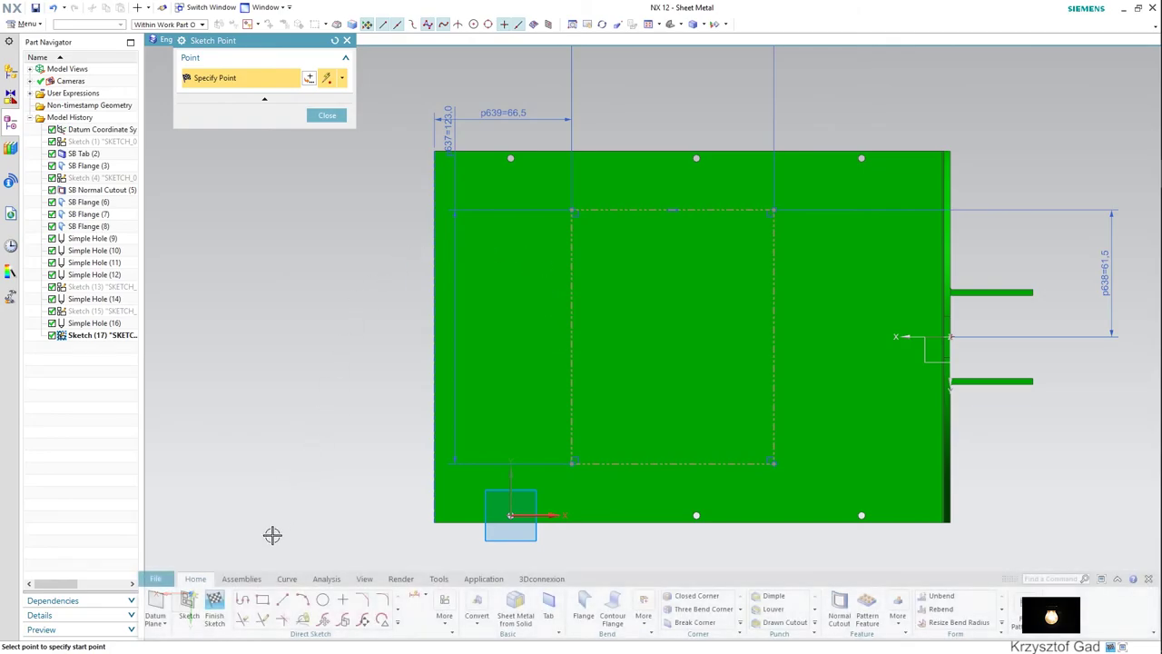
click(214, 603)
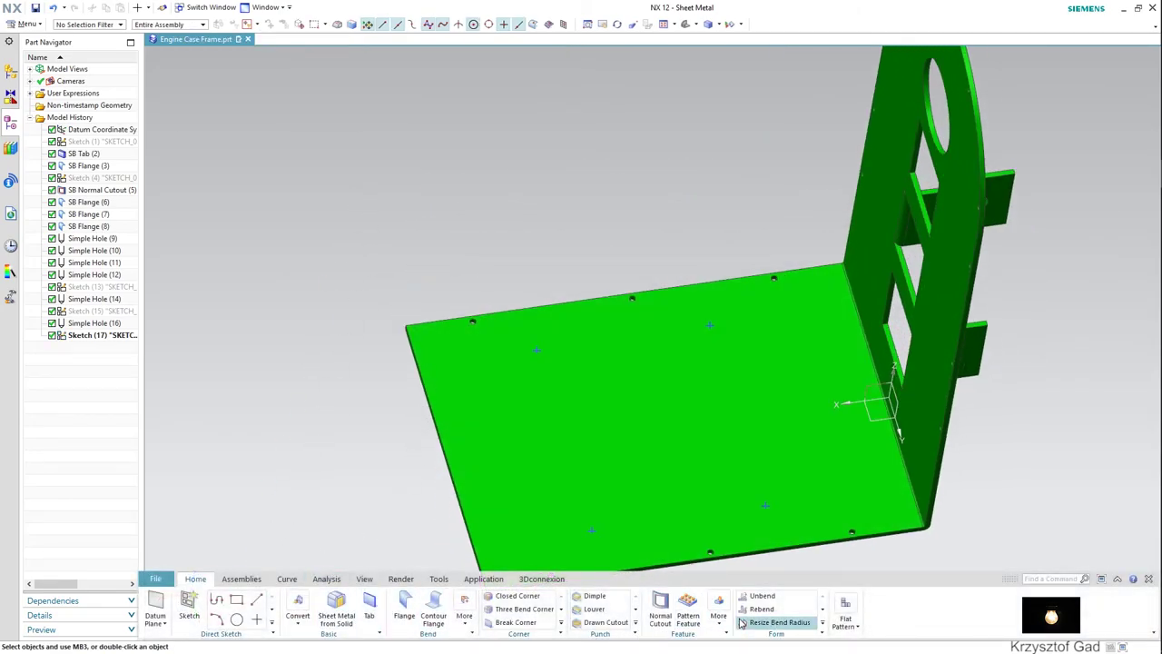
Cut four 11 mm through-holes at Sketch (17)'s points and hide that sketch.
click(719, 622)
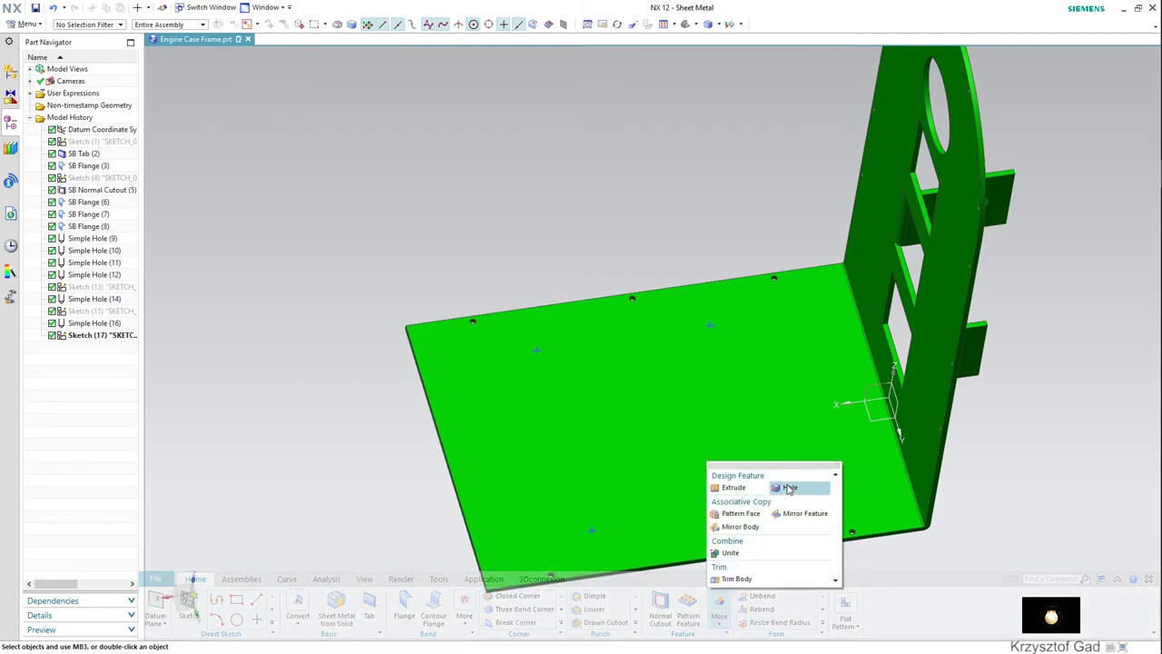
click(789, 488)
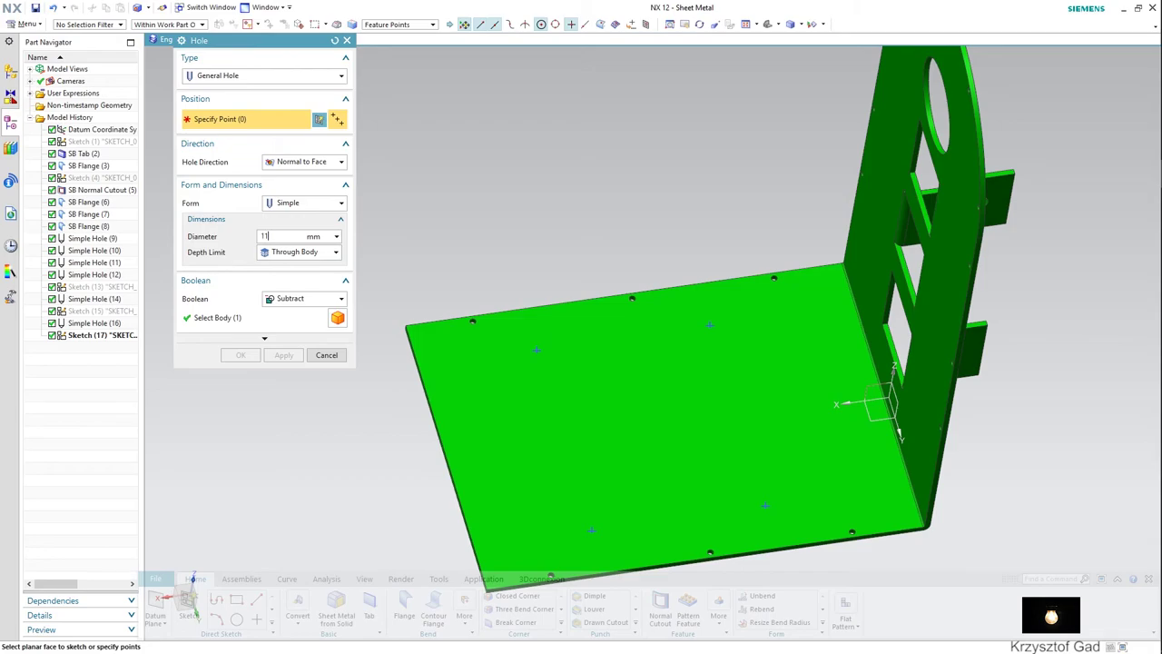
click(80, 339)
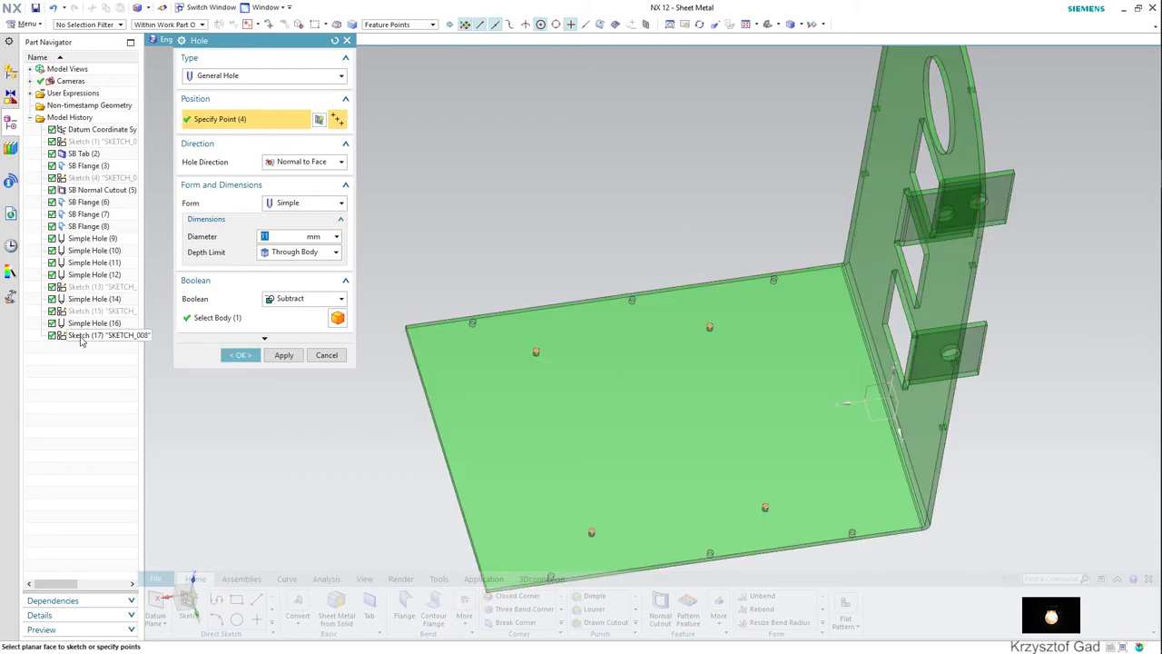
click(284, 355)
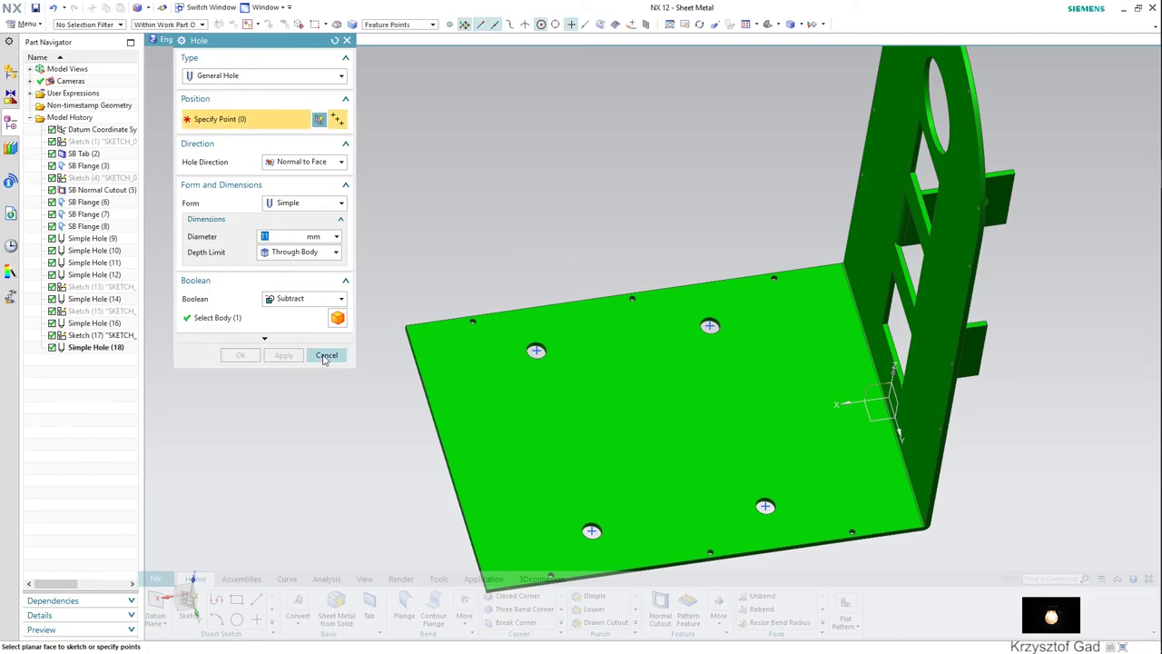
click(326, 355)
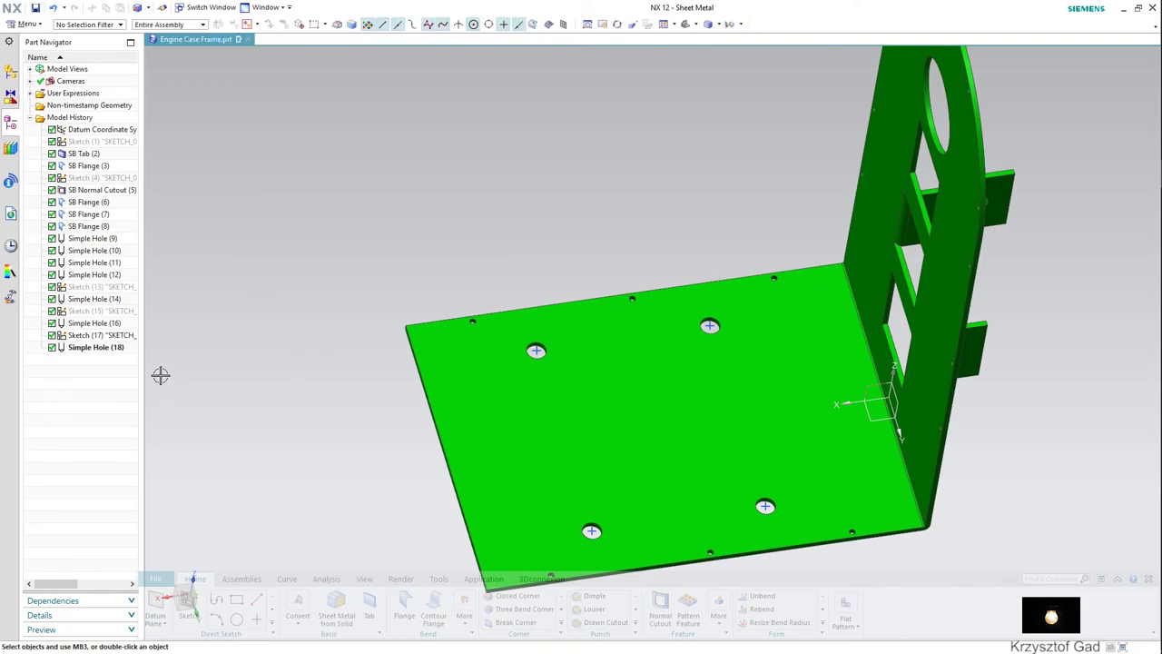
right_click(121, 339)
key(Escape)
key(Escape)
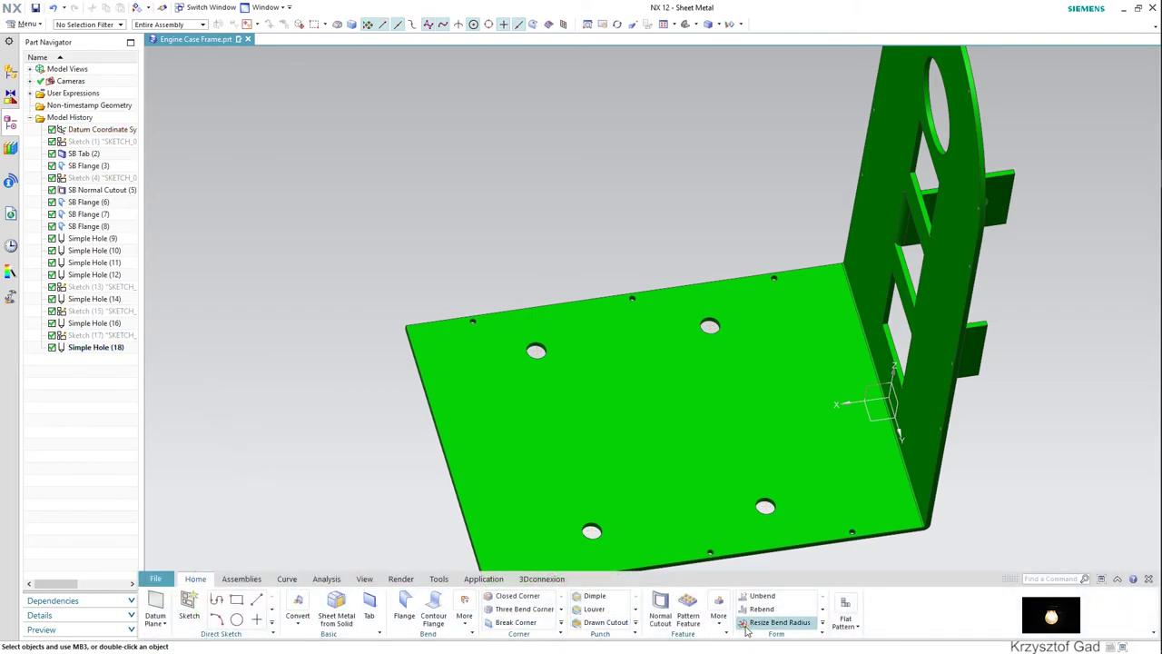
Start a new hole and sketch its centre point on the base flange face.
click(718, 613)
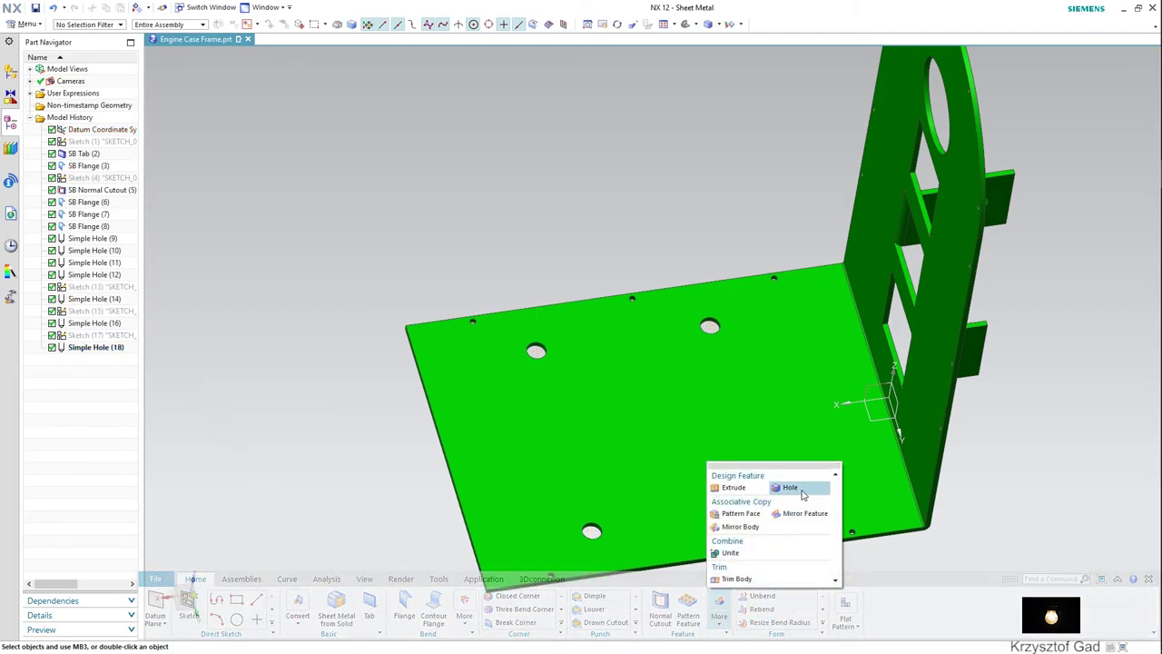
click(802, 485)
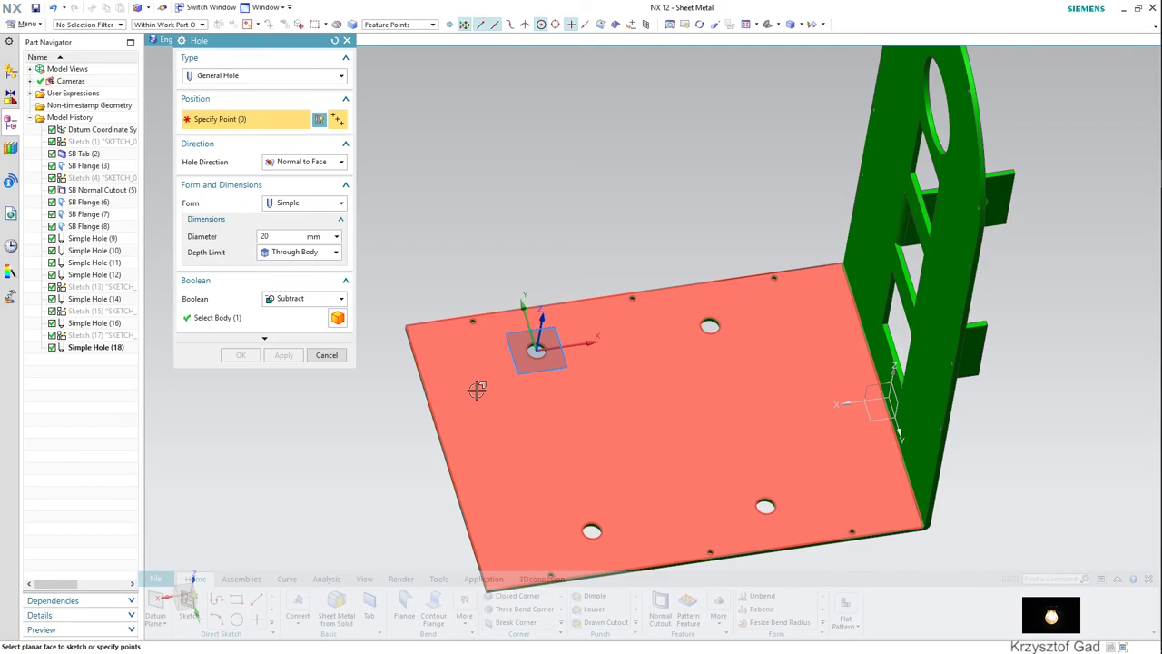
click(476, 389)
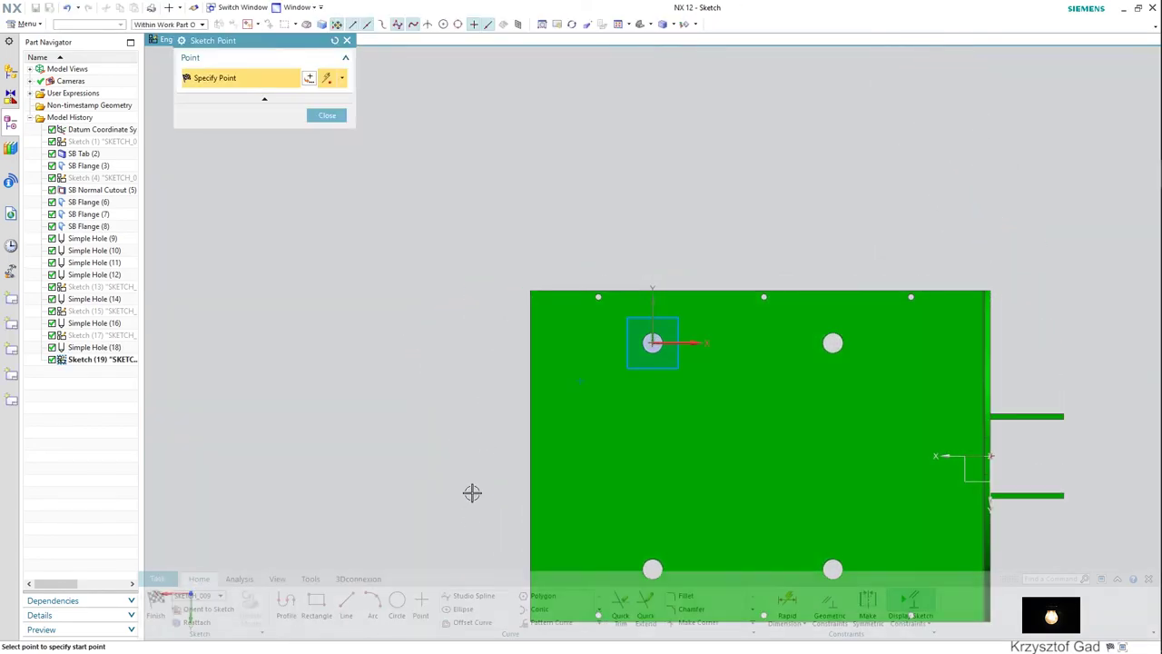
click(788, 610)
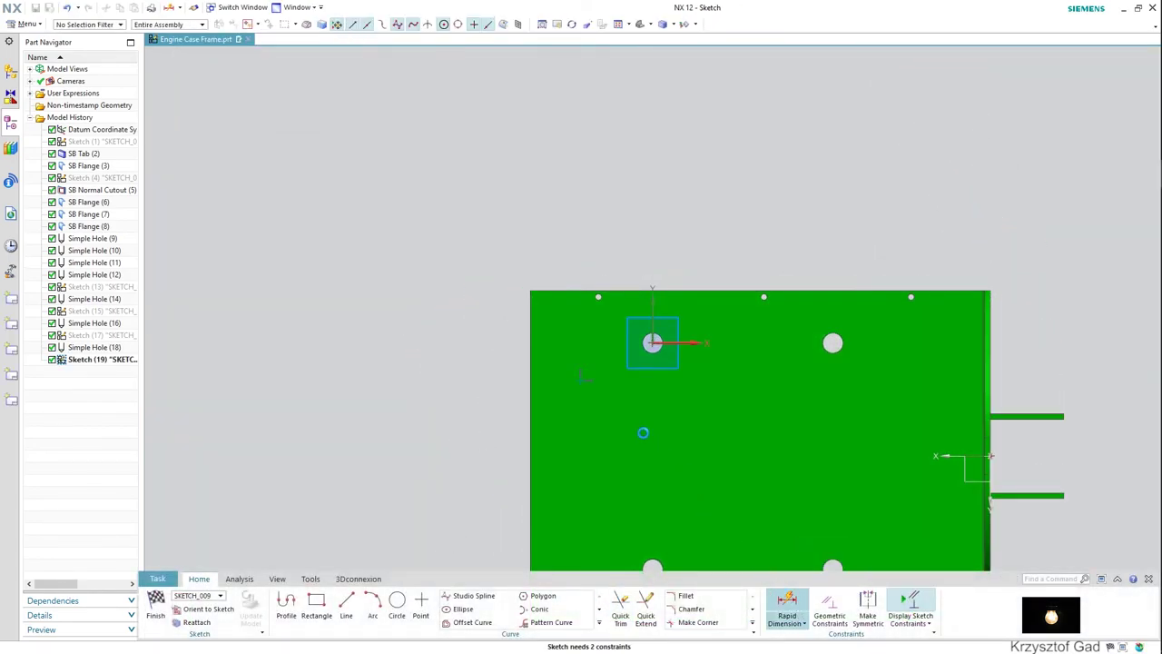
Locate the centre point 20 mm from the left edge and 50 mm from the top.
click(574, 384)
click(531, 384)
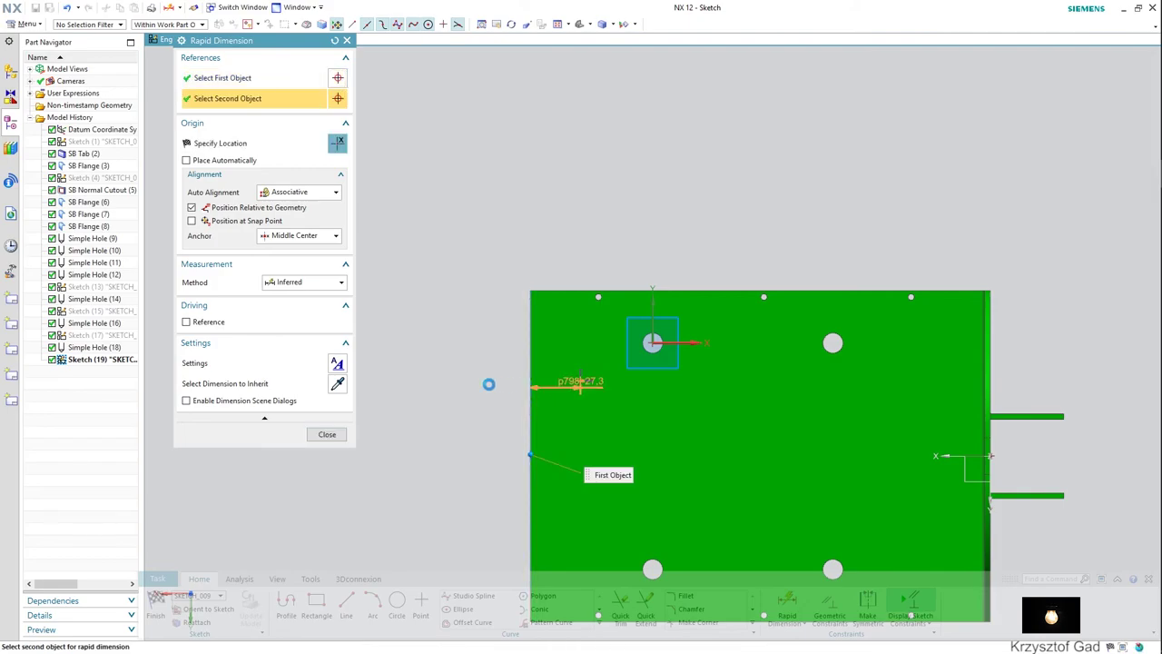
click(484, 384)
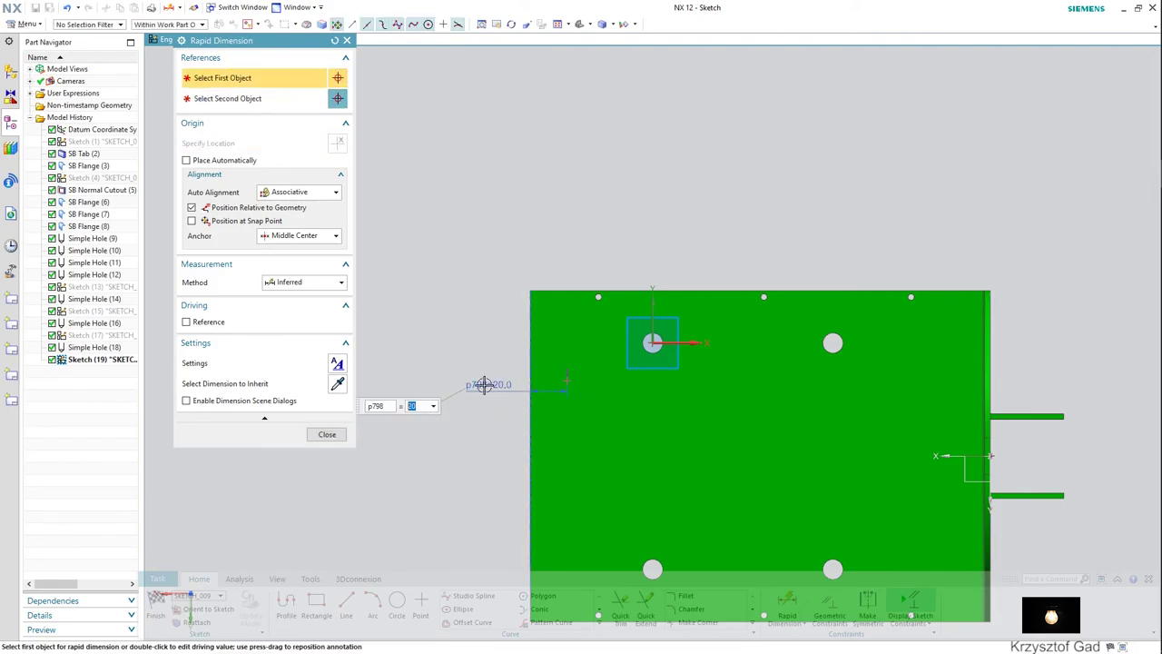
click(565, 380)
click(569, 290)
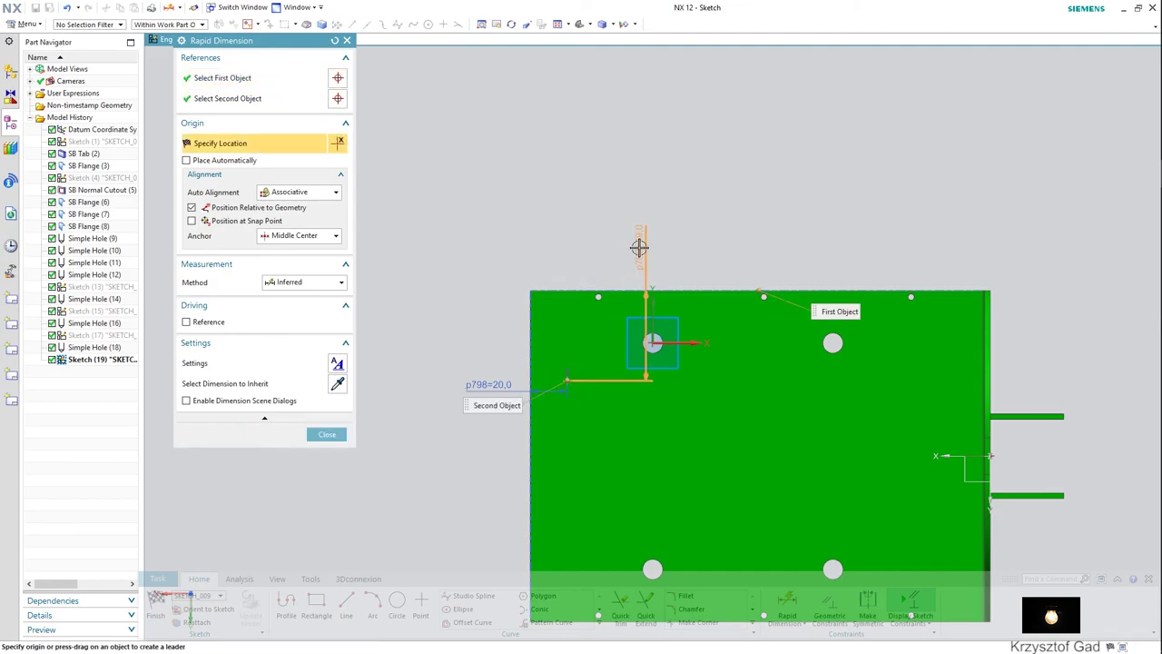
click(640, 247)
text(5)
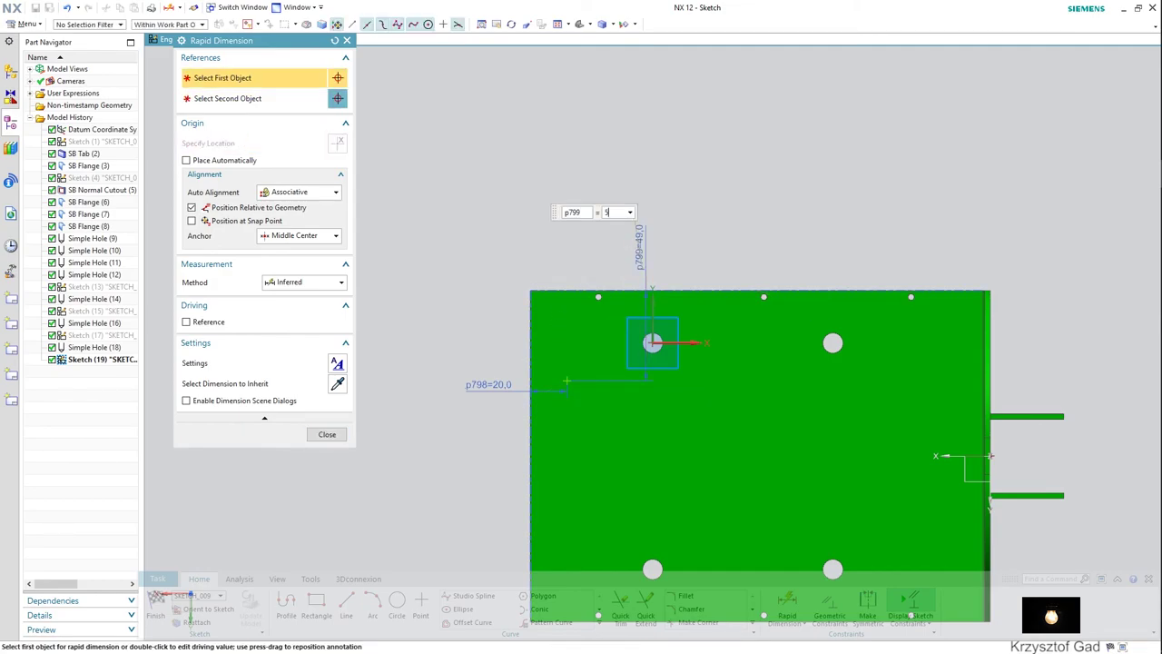
text(0)
key(Return)
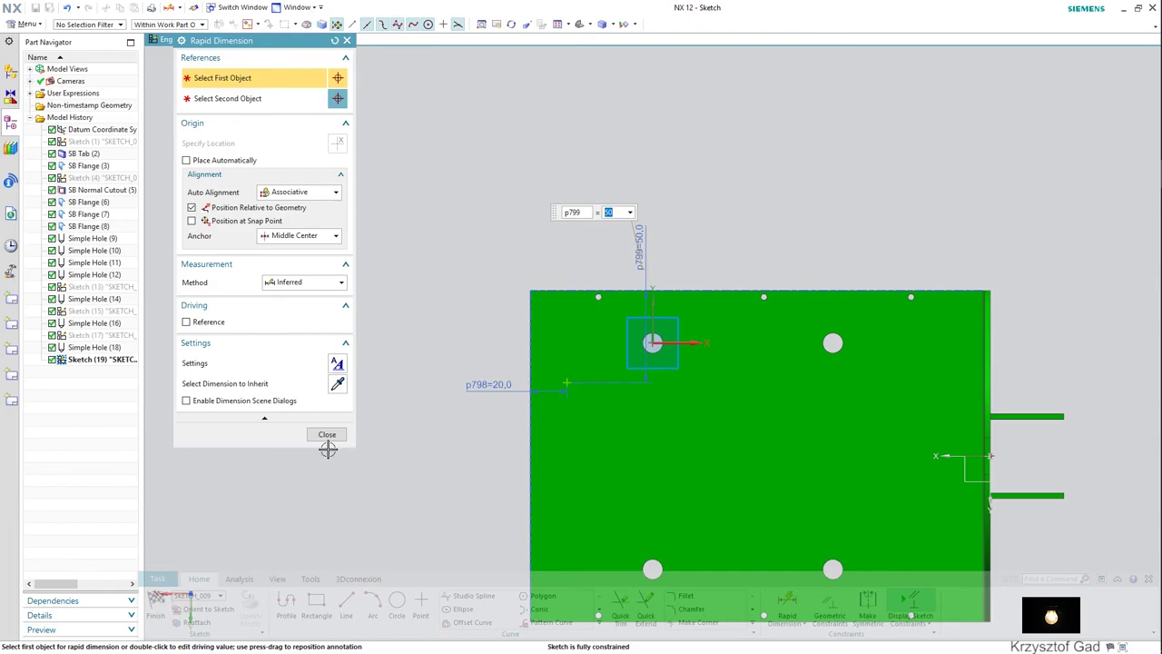
click(329, 435)
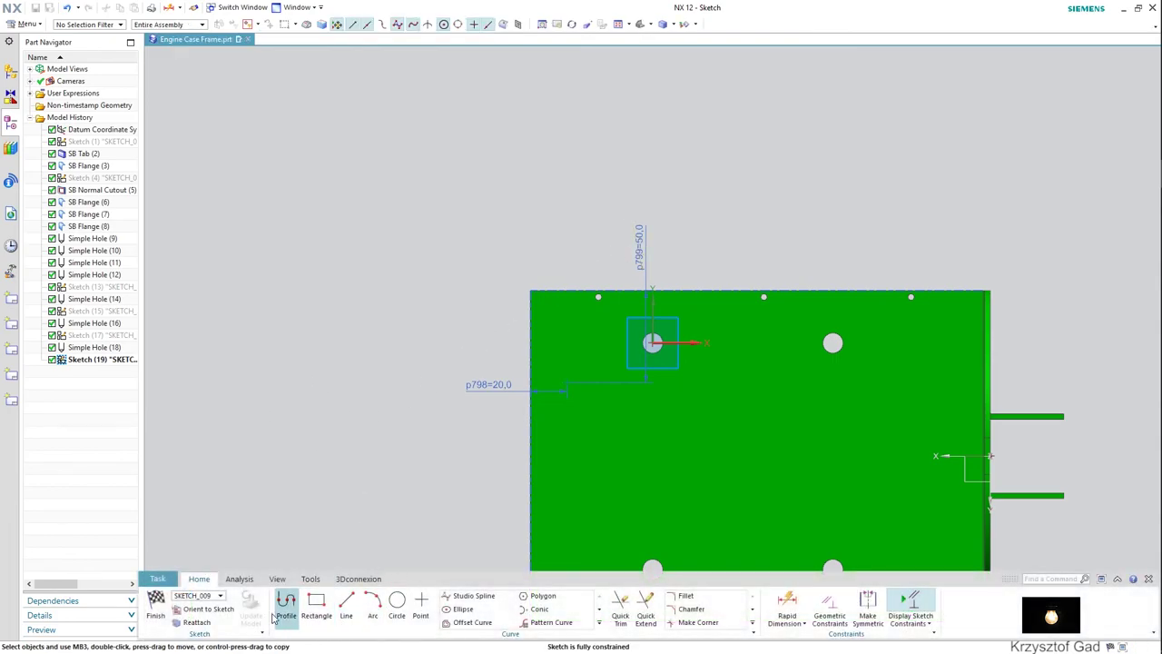
click(156, 604)
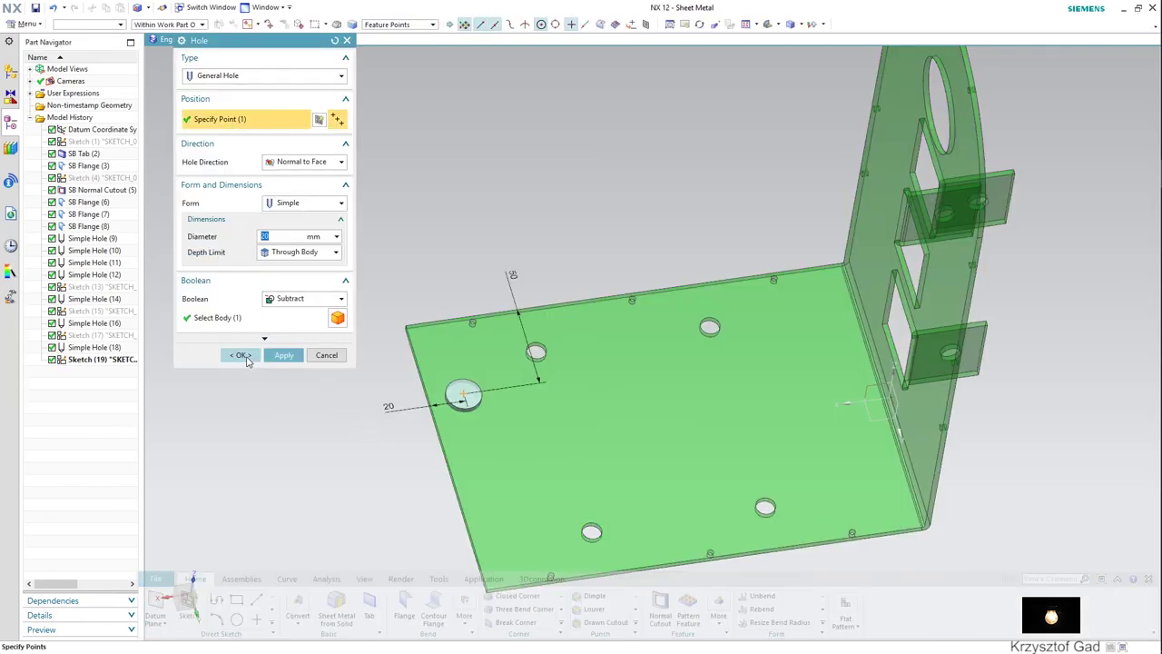
Create the 20 mm through-body hole at Sketch (19)'s point.
click(245, 358)
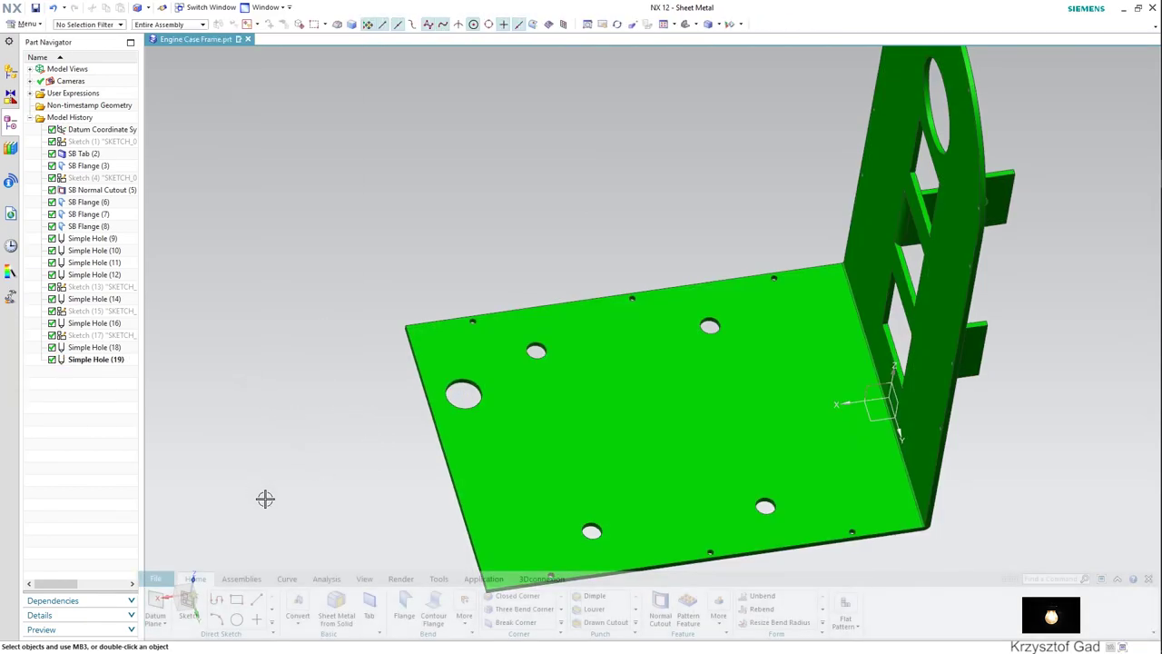
scroll(263, 490, up, 2)
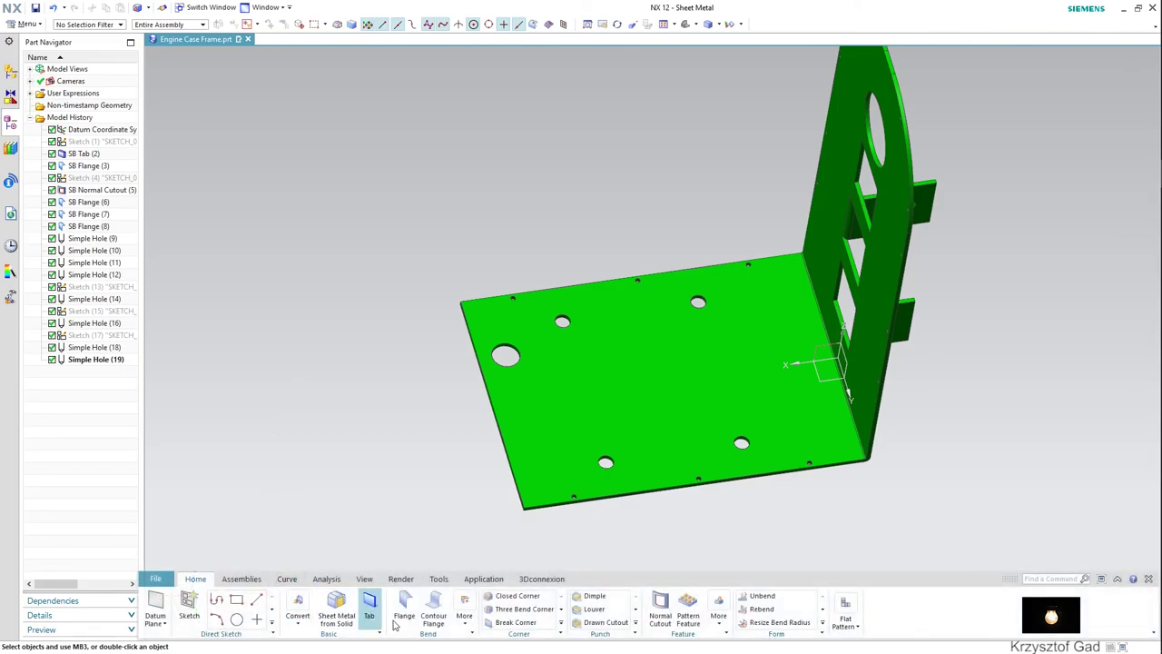
Blend the base flange's two outer corner edges with Break Corner.
click(534, 623)
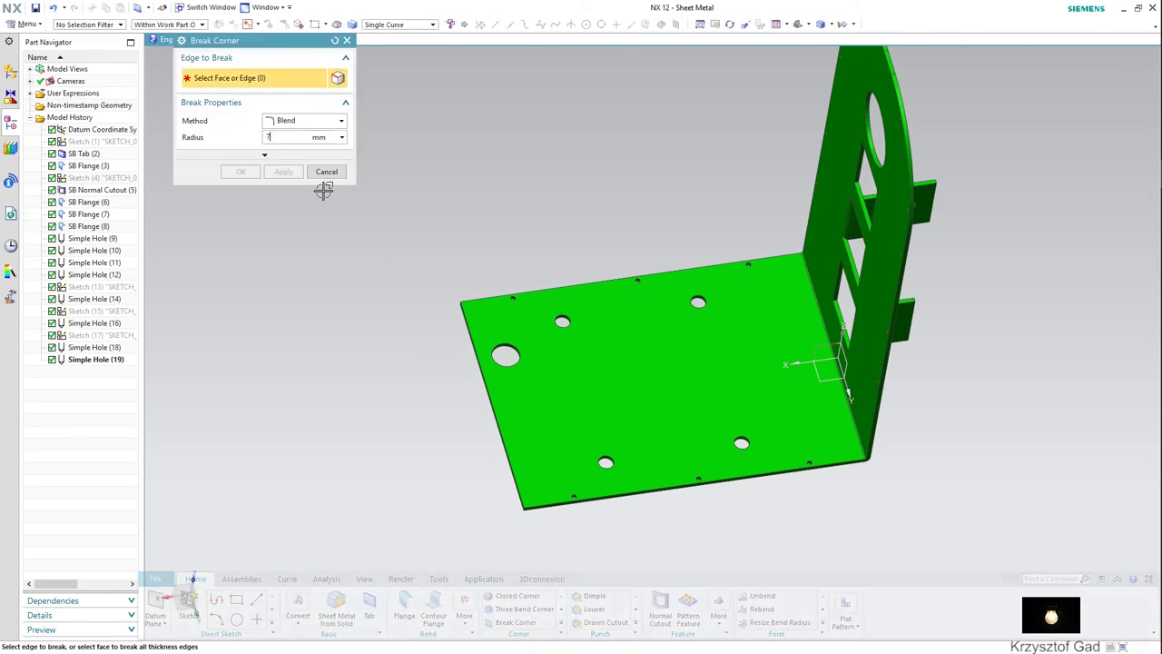
middle_drag(324, 189, 394, 252)
scroll(648, 436, down, 5)
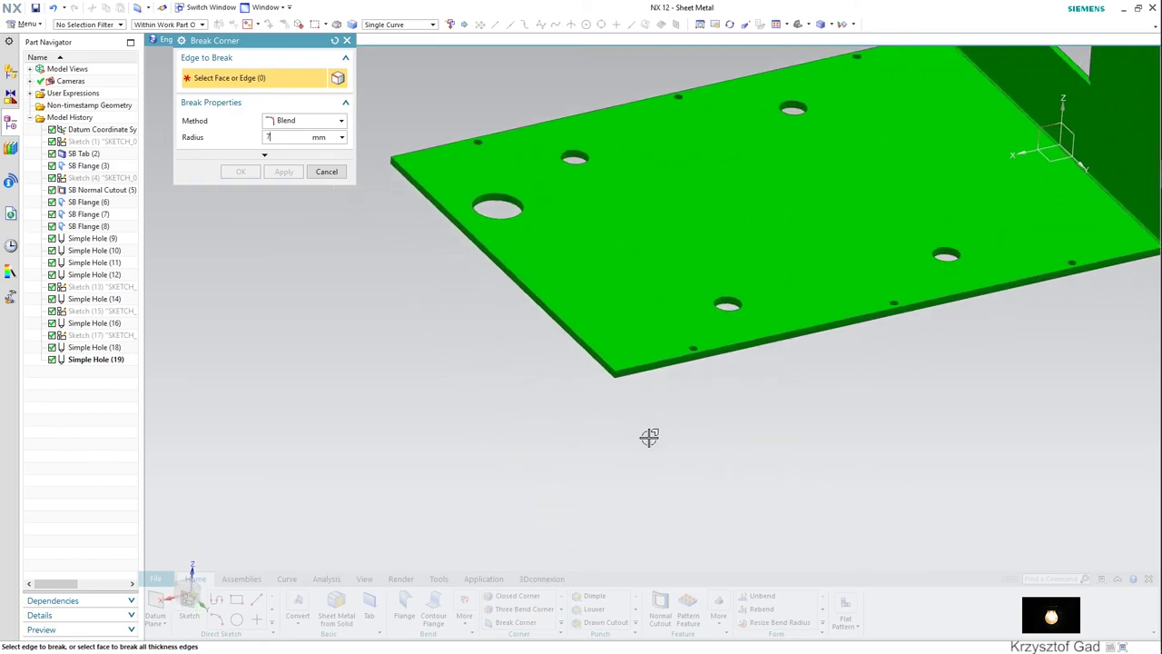
scroll(704, 473, down, 2)
click(713, 460)
scroll(666, 482, up, 2)
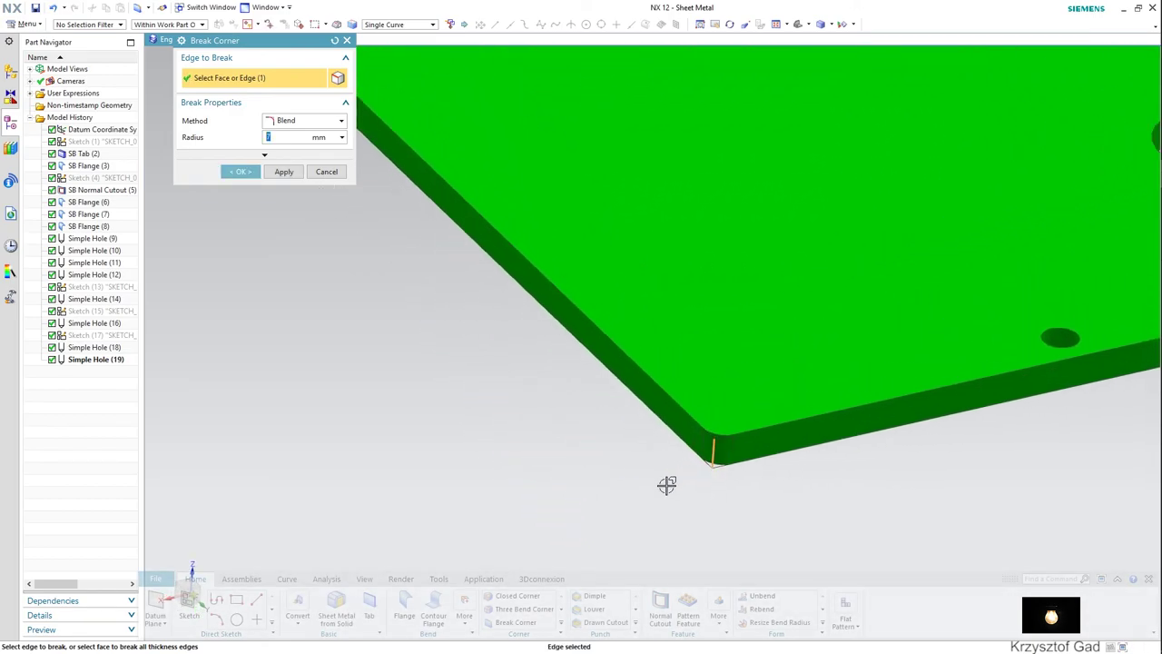
scroll(666, 482, up, 2)
mouse_move(666, 482)
middle_down()
mouse_move(590, 442)
mouse_move(557, 461)
middle_up()
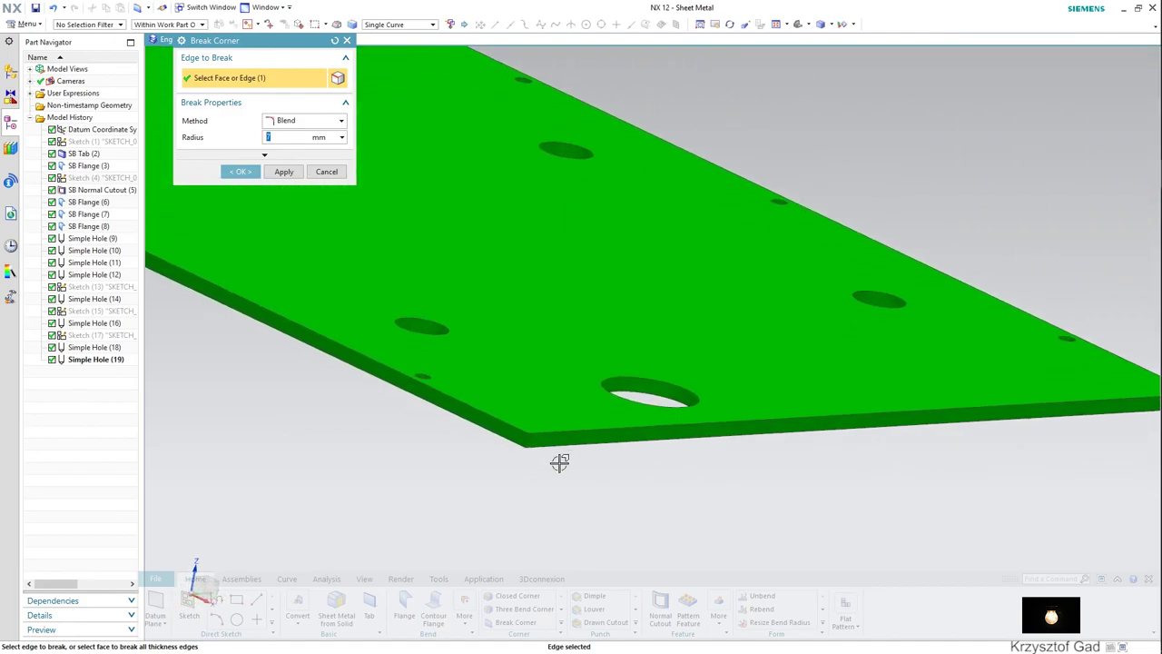
scroll(518, 457, down, 2)
scroll(475, 446, down, 1)
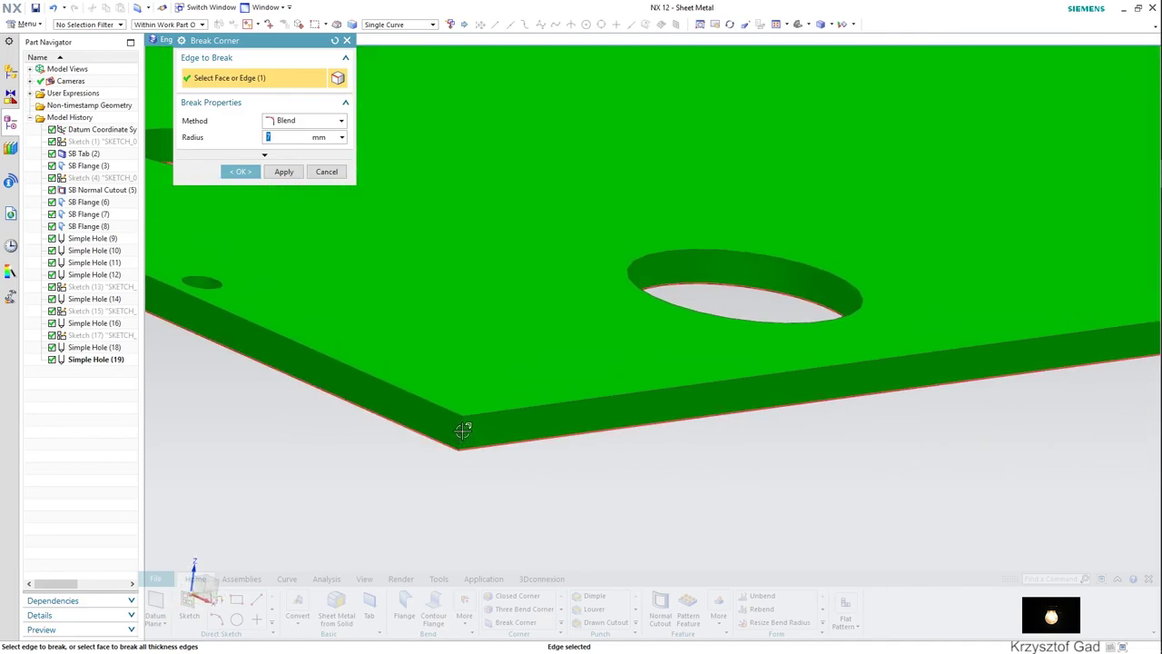
click(285, 172)
click(338, 174)
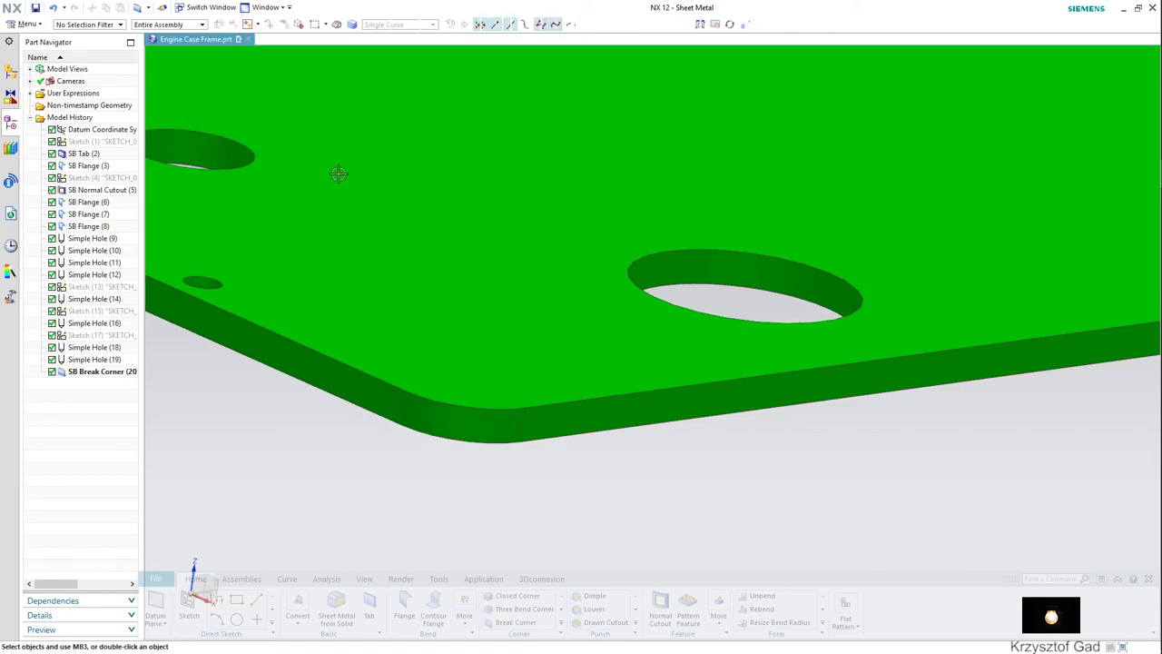
scroll(337, 176, up, 3)
middle_drag(345, 189, 396, 230)
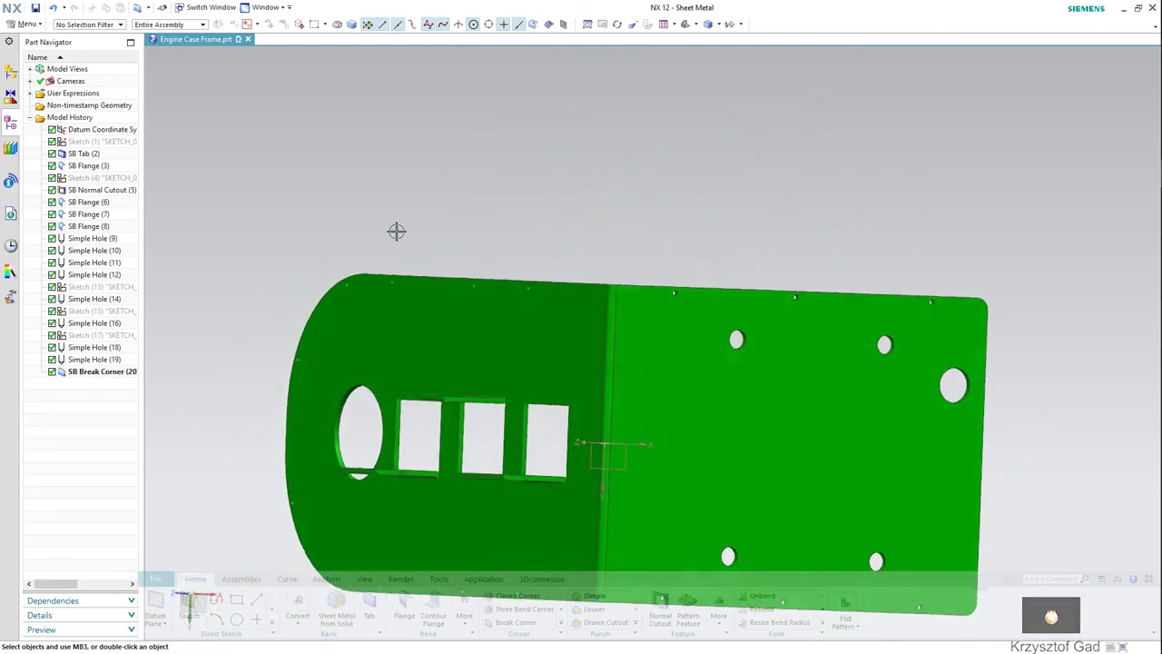